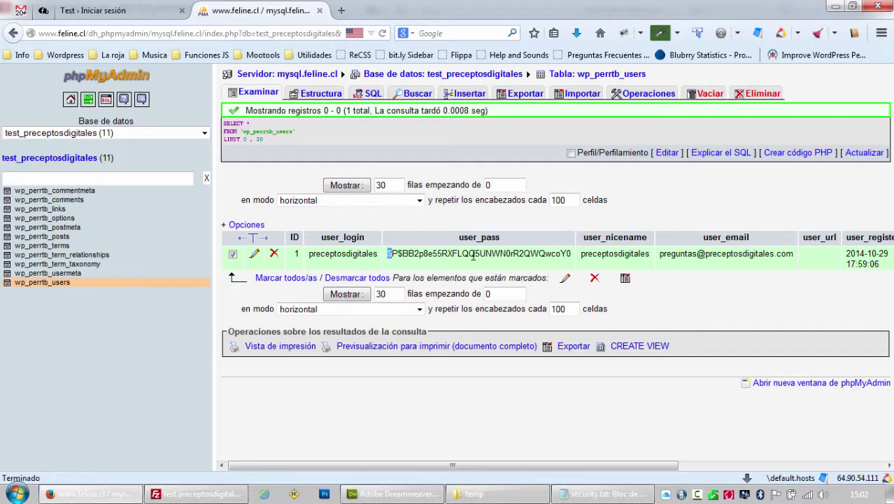
Open the preceptosdigitales row of wp_perrtb_users for editing, then bring up the GeekToolbox MD5 encoder page.
left_click_drag(473, 256, 566, 249)
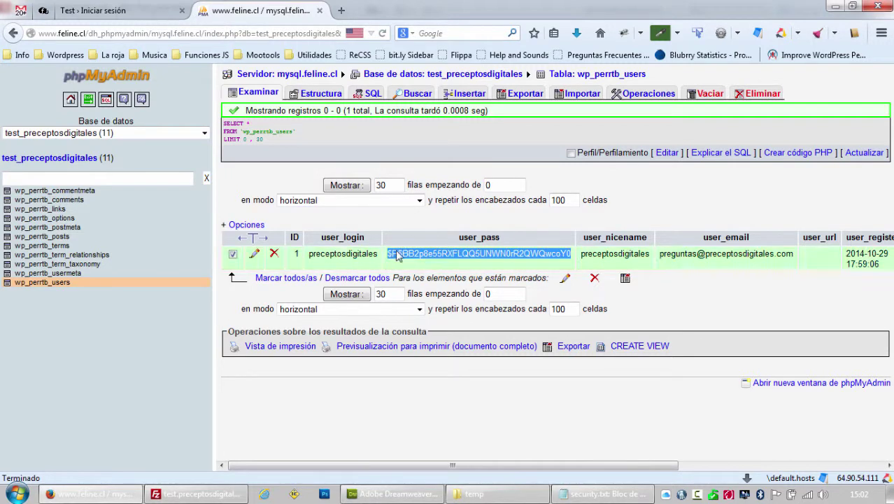
left_click(413, 226)
left_click(396, 256)
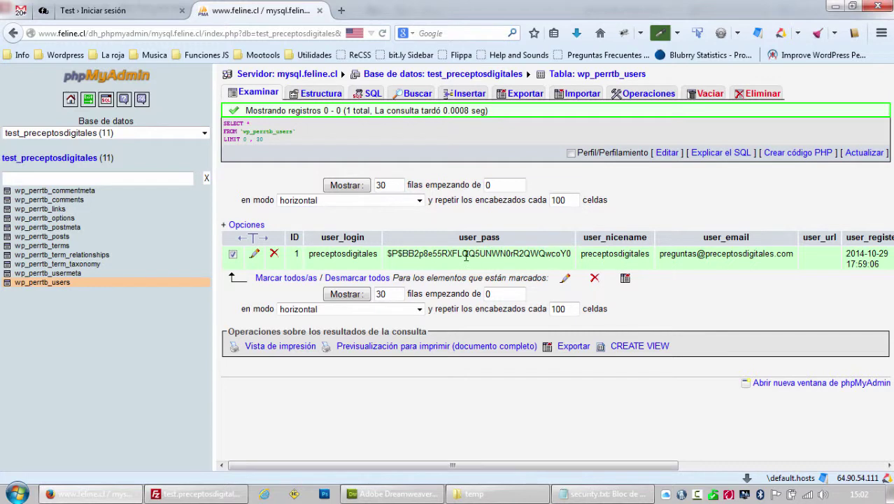
left_click(254, 255)
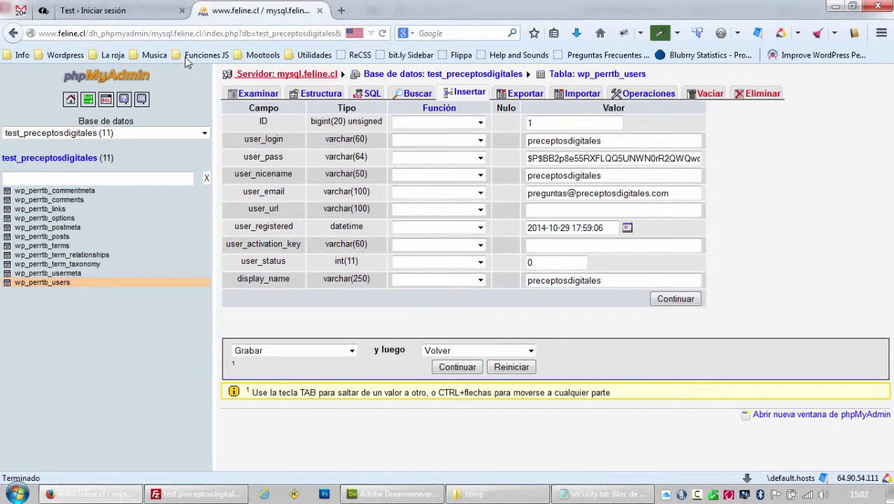
left_click(43, 12)
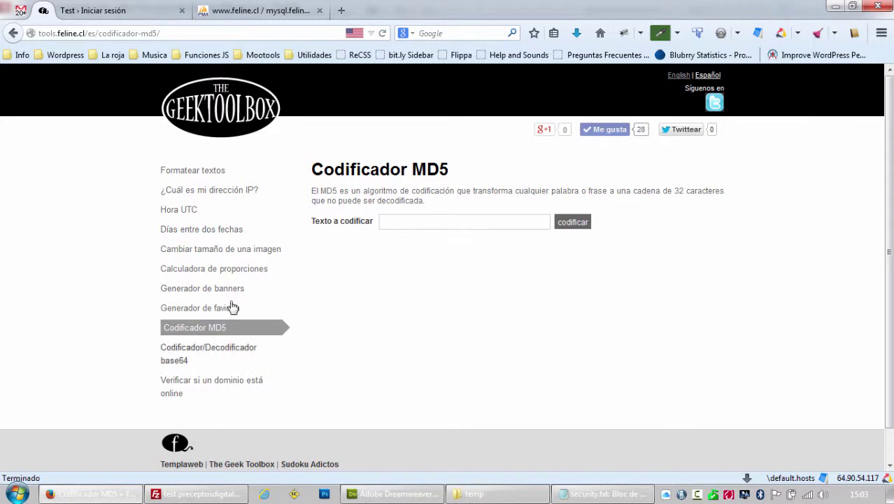
Encode the new password in the GeekToolbox MD5 encoder and select the resulting hash for phpMyAdmin.
left_click(405, 222)
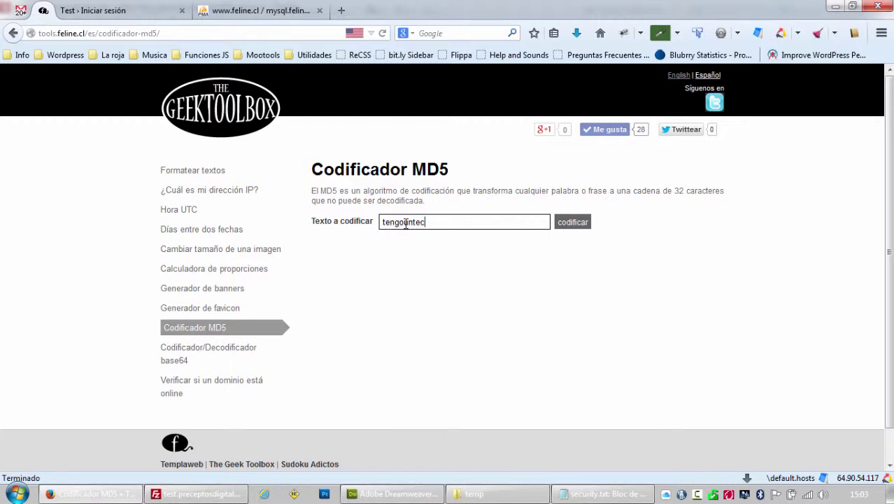
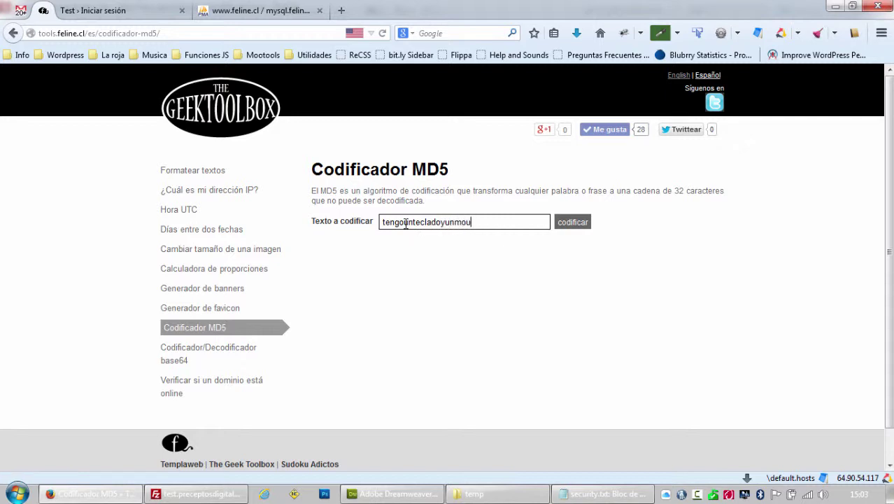
left_click(569, 225)
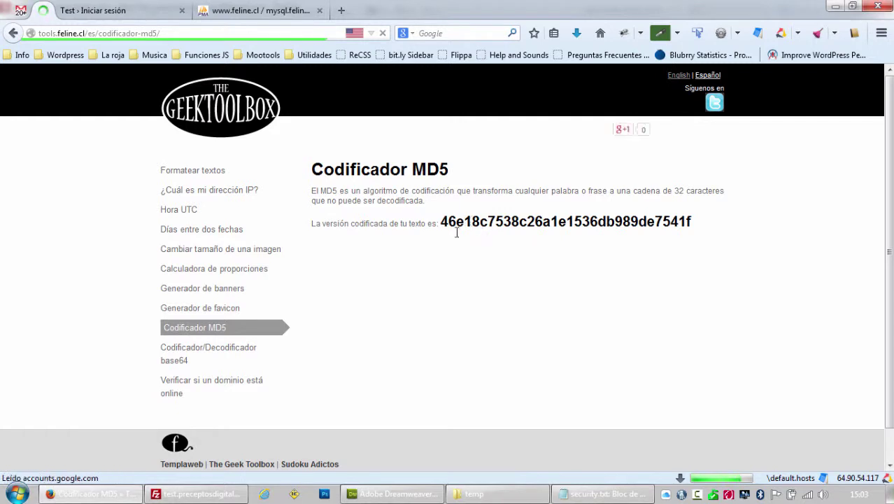
left_click_drag(443, 223, 705, 224)
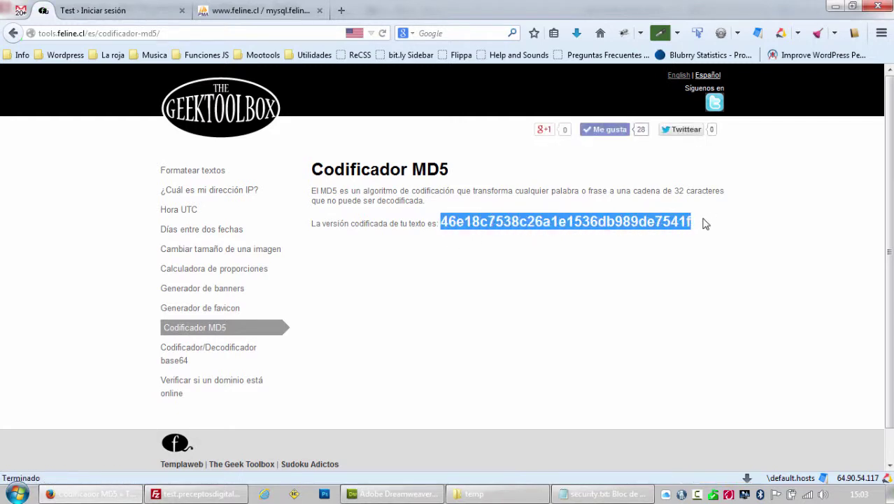
left_click(261, 11)
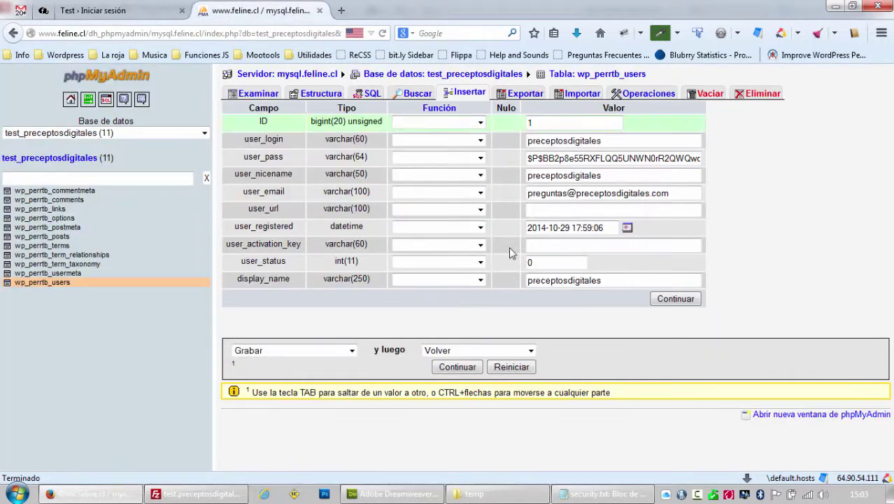
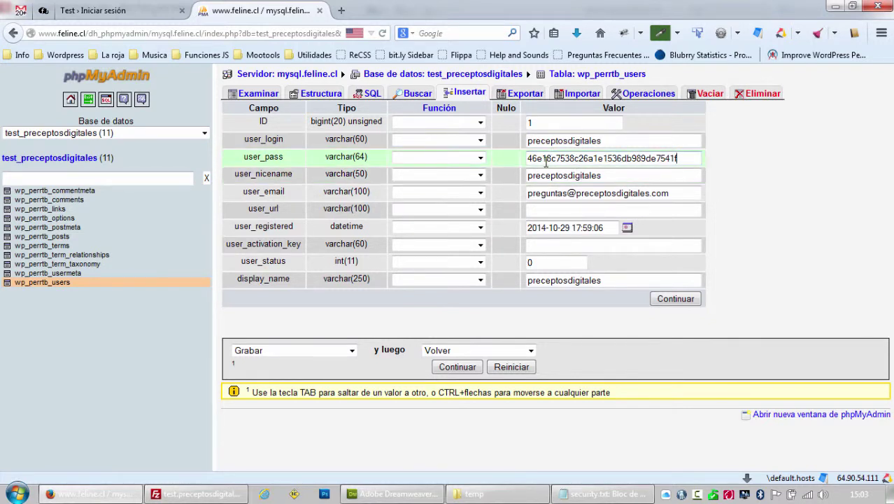
Save the edited wp_perrtb_users row with its new user_pass hash.
left_click(661, 299)
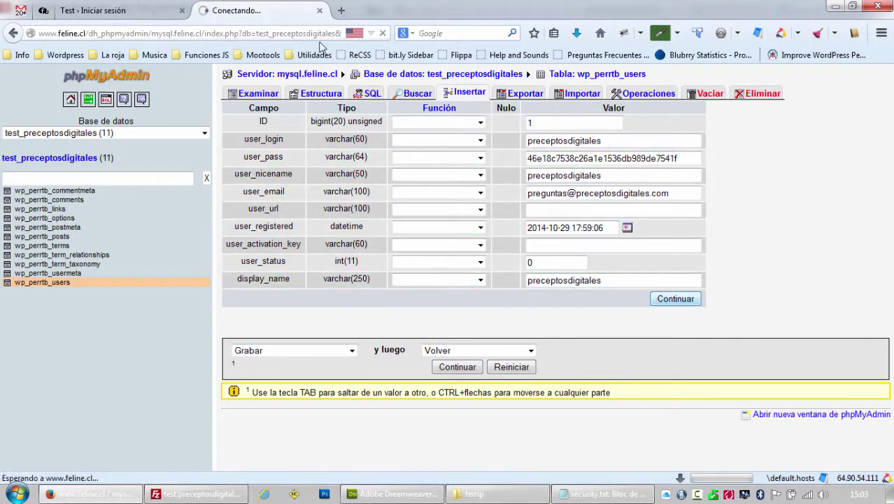
Log in to WordPress with the reset admin password.
left_click(123, 10)
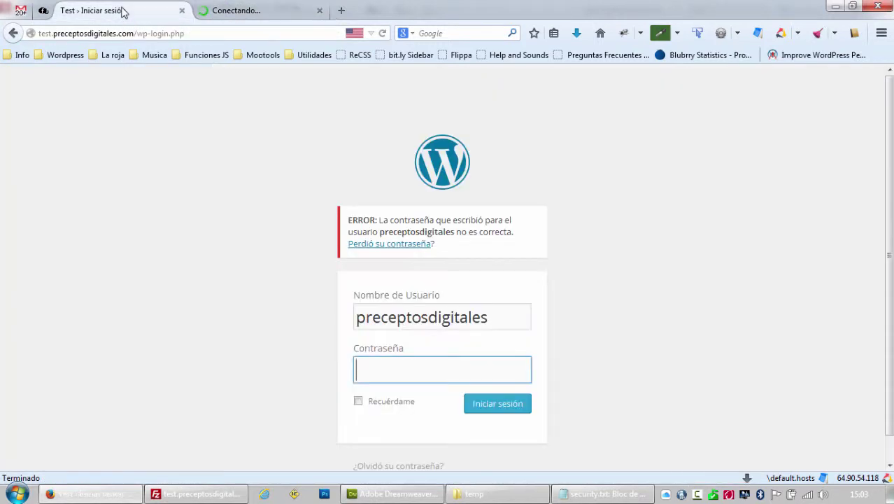
type("*********")
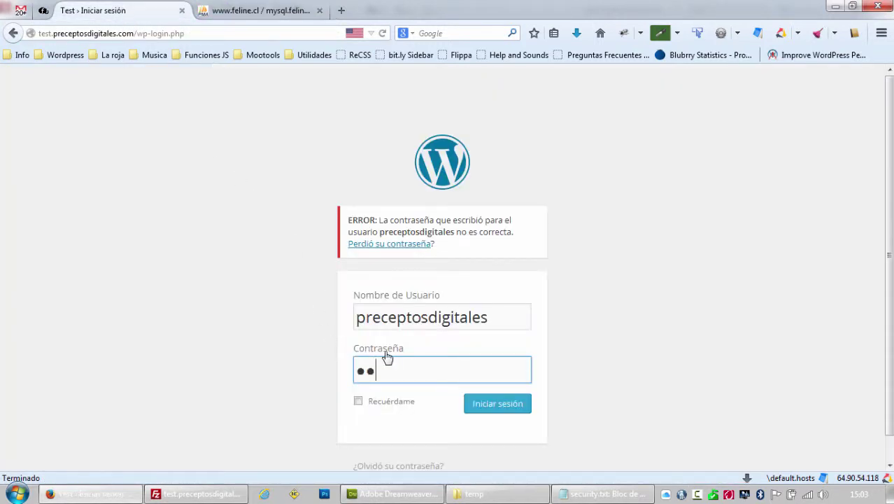
type("****")
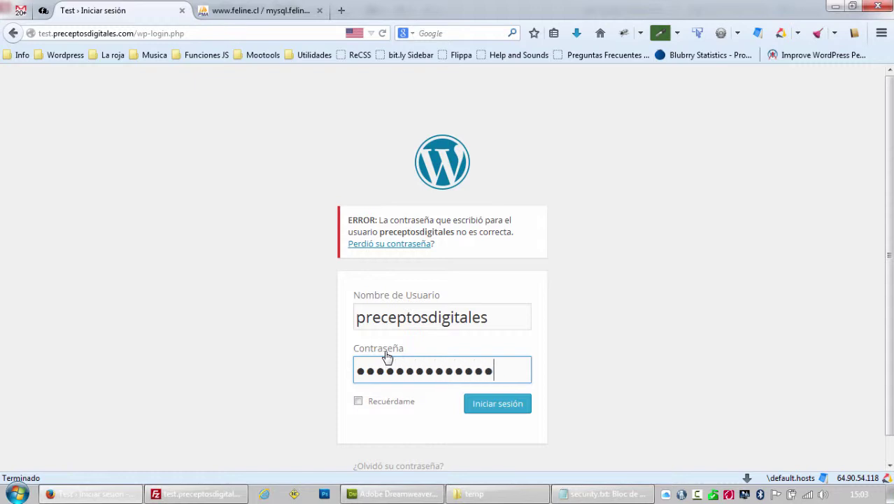
type("*****")
key("Return")
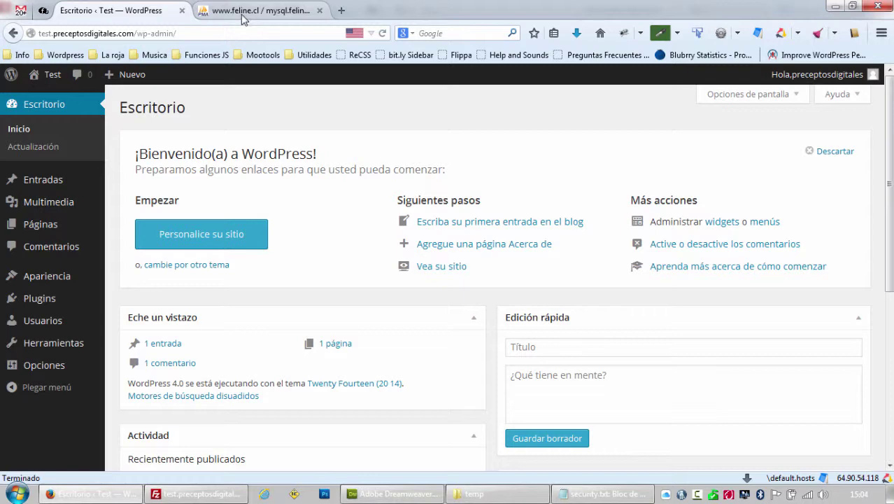
Glance at the phpMyAdmin tab, then dismiss the dashboard welcome panel.
left_click(238, 18)
left_click(141, 15)
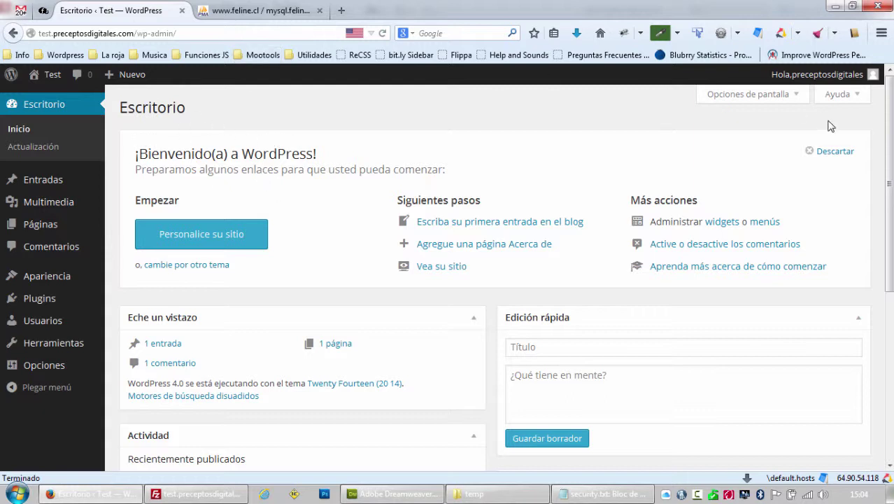
left_click(829, 156)
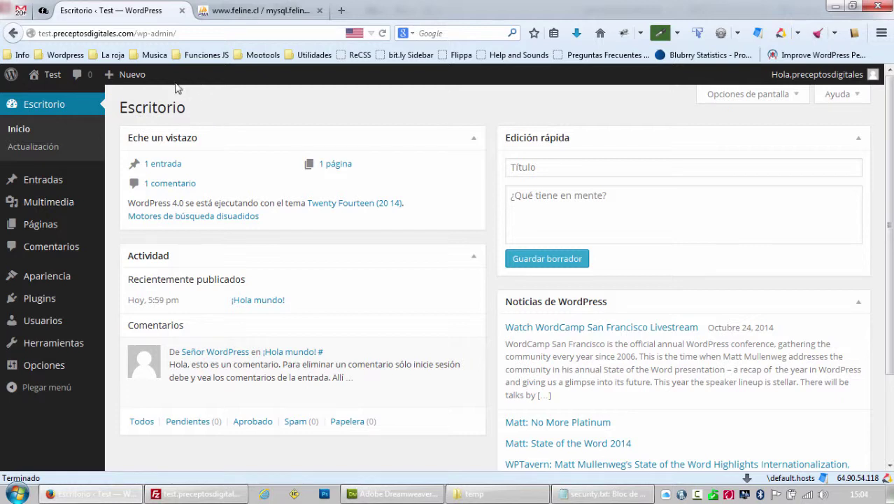
Move the sample comment to the trash with the 'Mover a la papelera' bulk action.
left_click(75, 253)
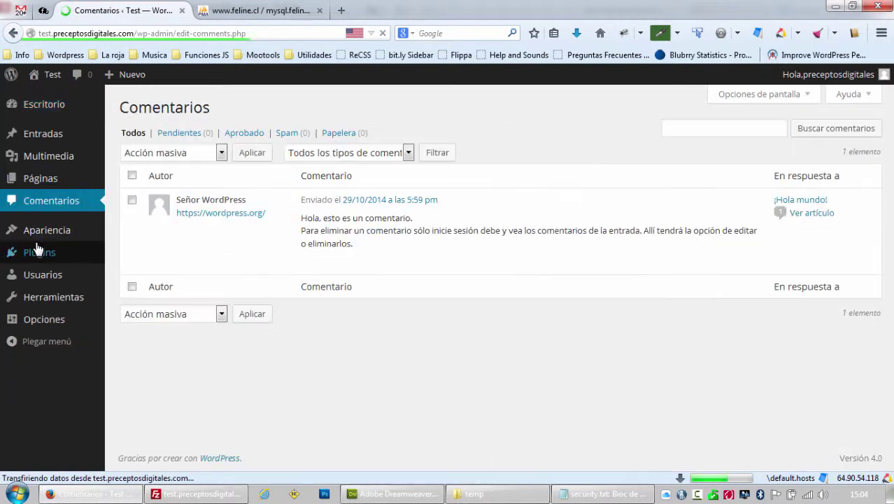
left_click(132, 202)
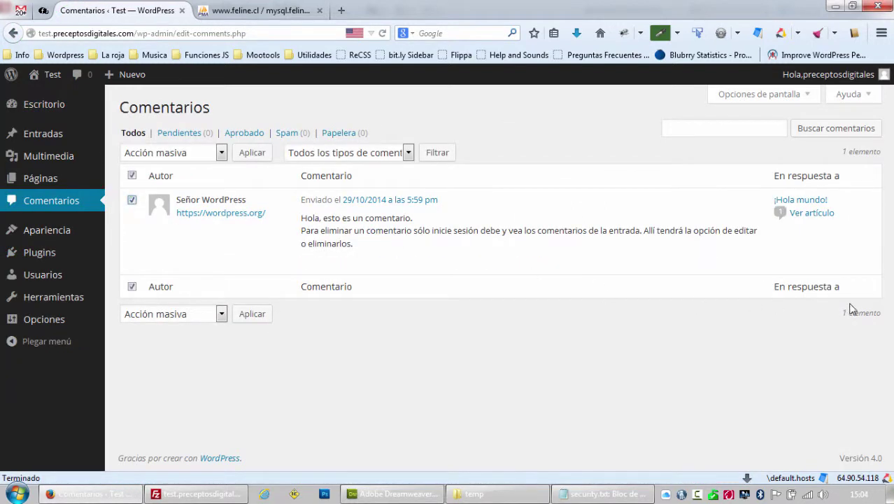
left_click(180, 152)
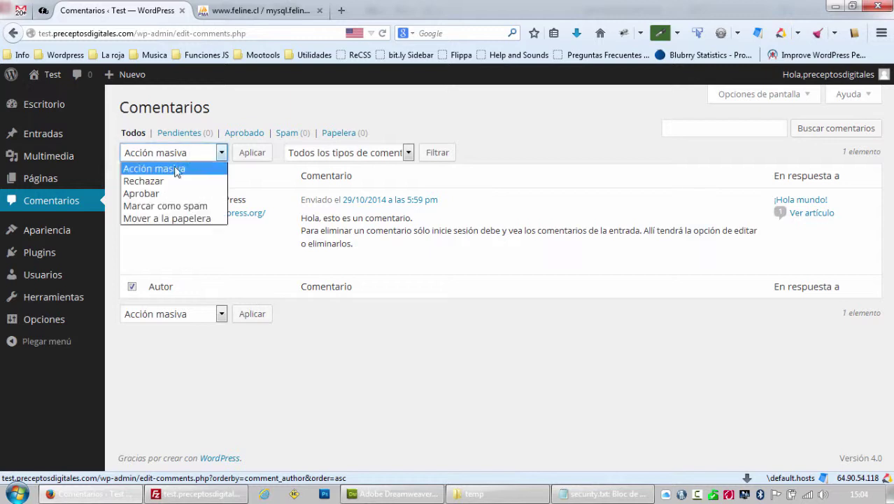
left_click(158, 219)
left_click(250, 152)
Look over the Pages list, then go to Apariencia › Temas.
mouse_move(42, 180)
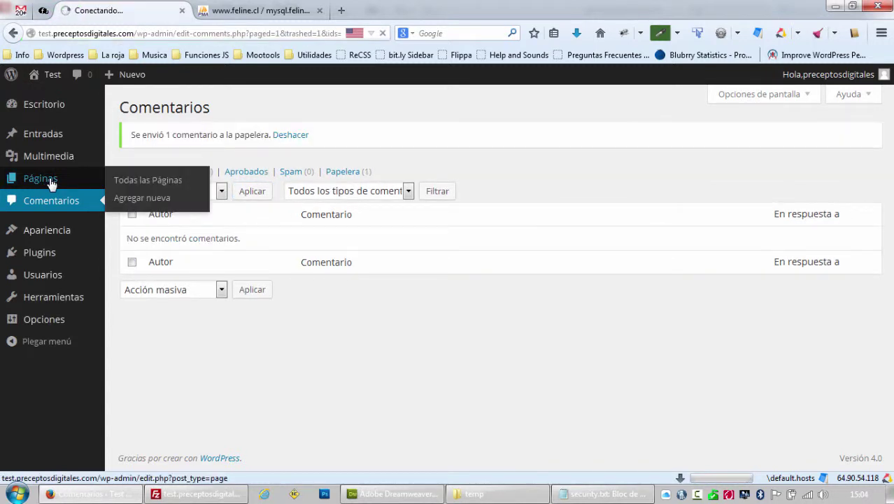
left_click(42, 179)
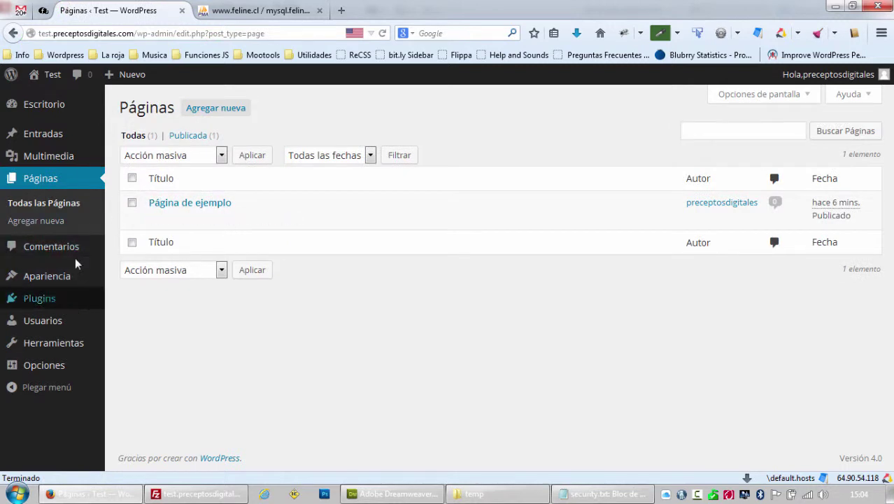
mouse_move(59, 280)
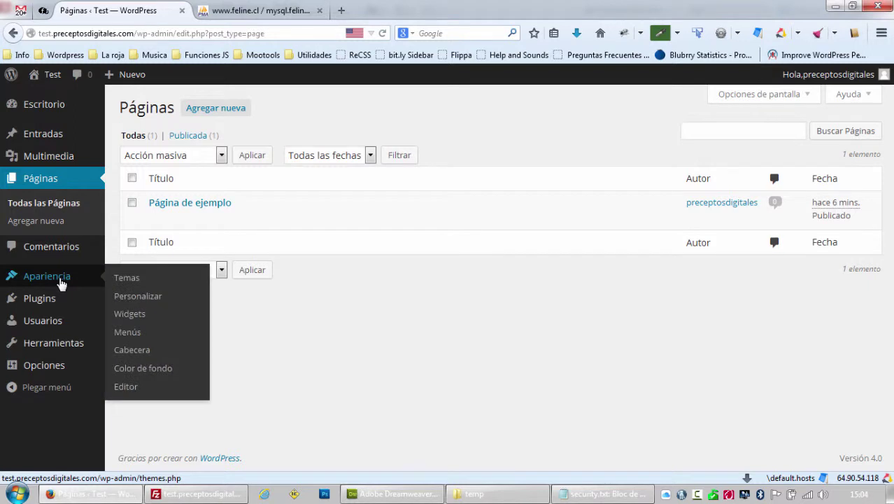
left_click(120, 280)
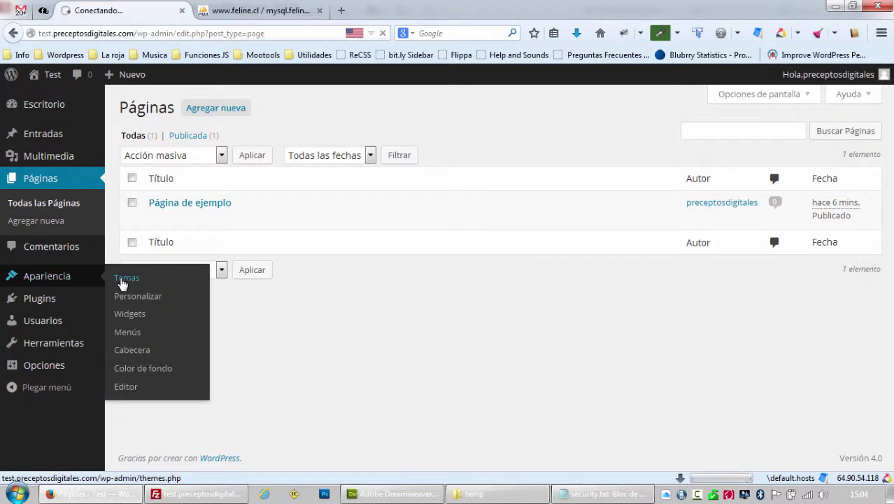
Delete the '- remover plugins y themes no usados' line from security.txt, then return to the browser.
left_click(598, 495)
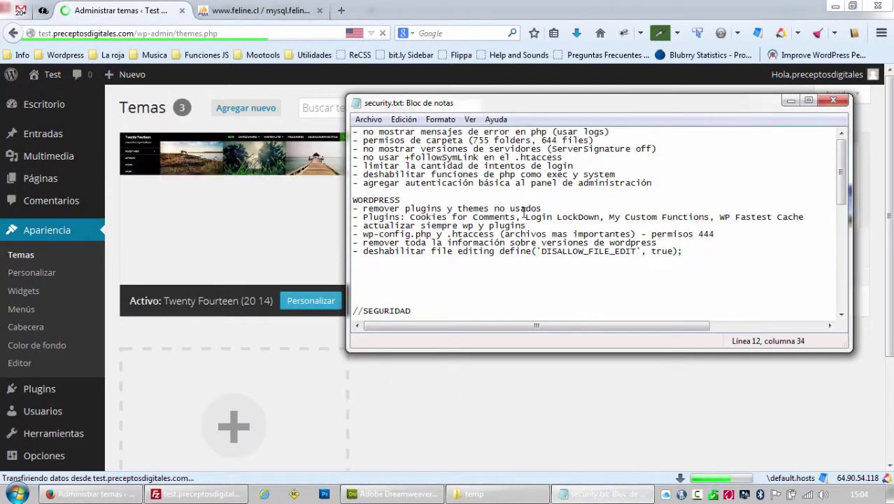
left_click_drag(542, 208, 352, 209)
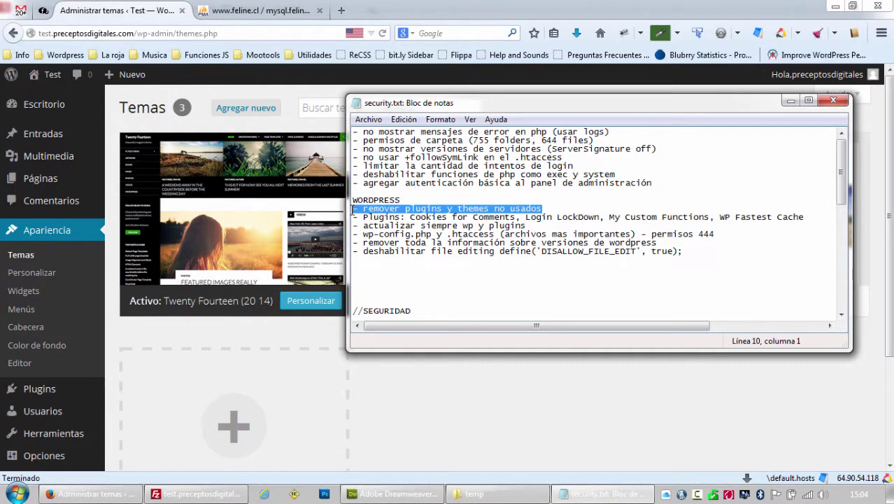
key("BackSpace")
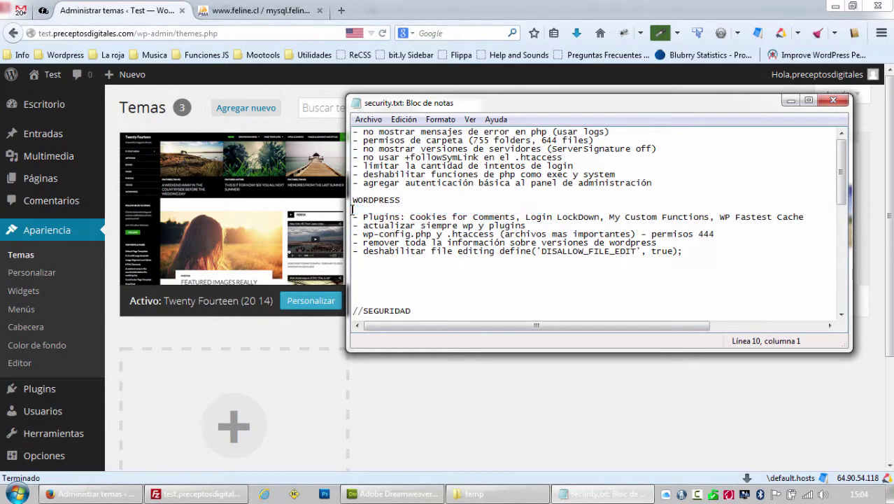
key("BackSpace")
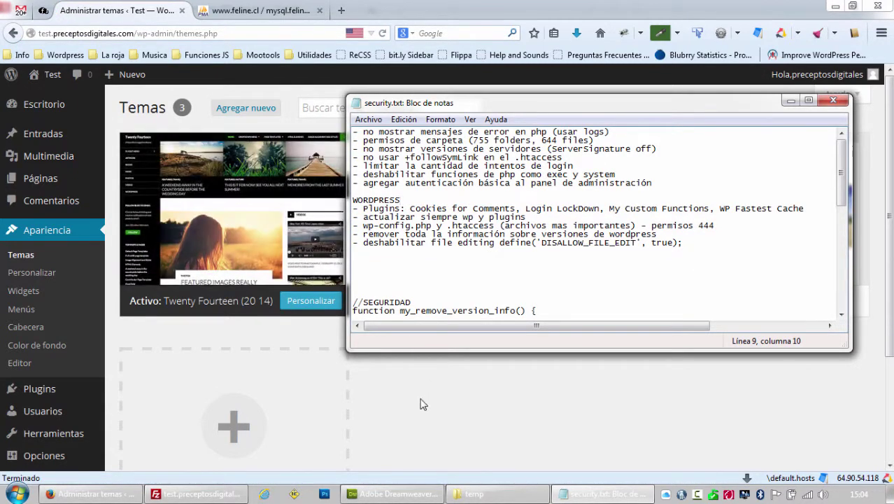
left_click(421, 402)
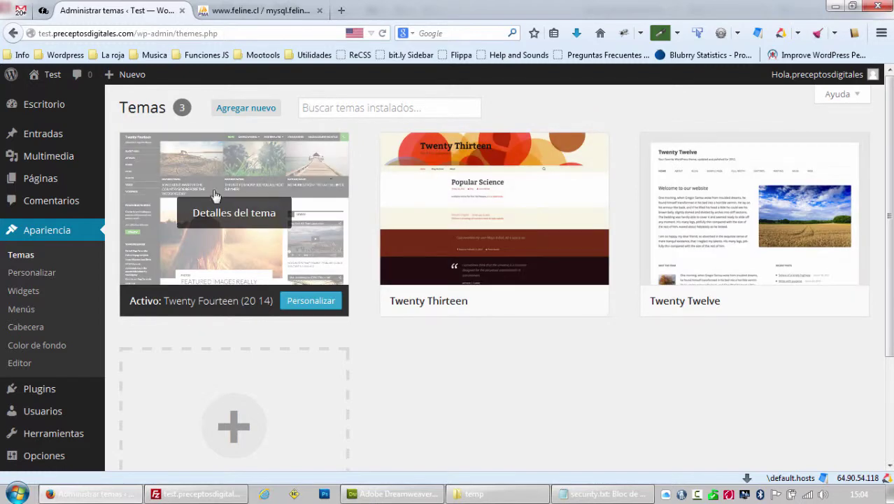
Search the theme directory for 'decode', then install and activate Decode 3.0.4.
left_click(368, 107)
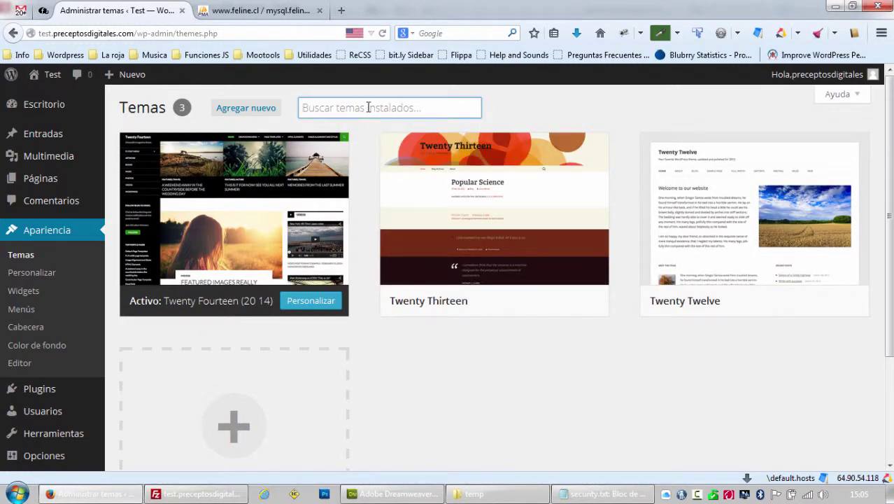
type("decode")
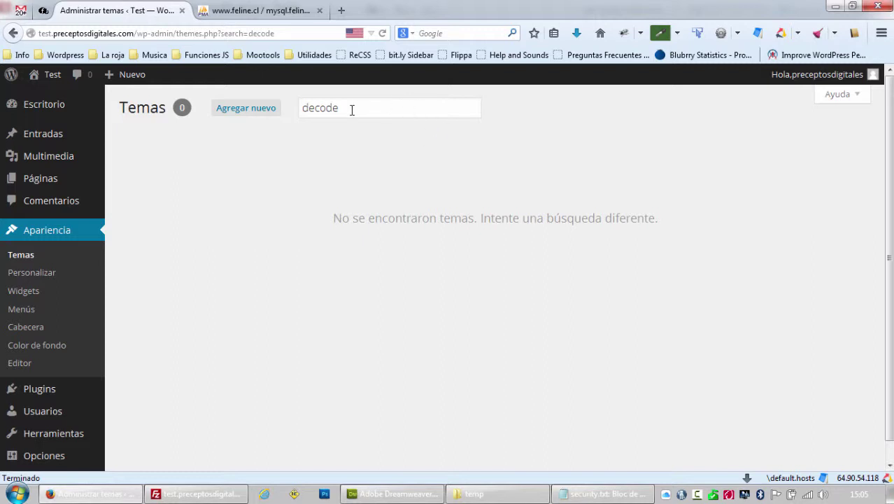
left_click(274, 114)
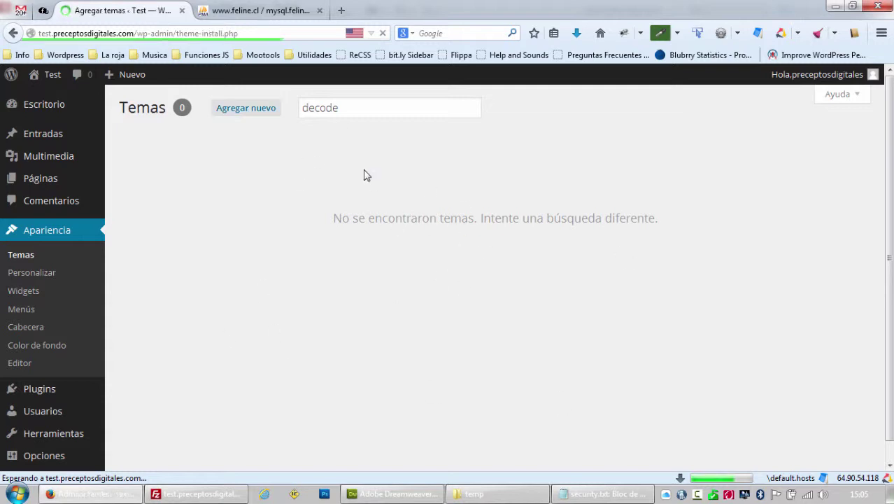
left_click(743, 146)
type("decode")
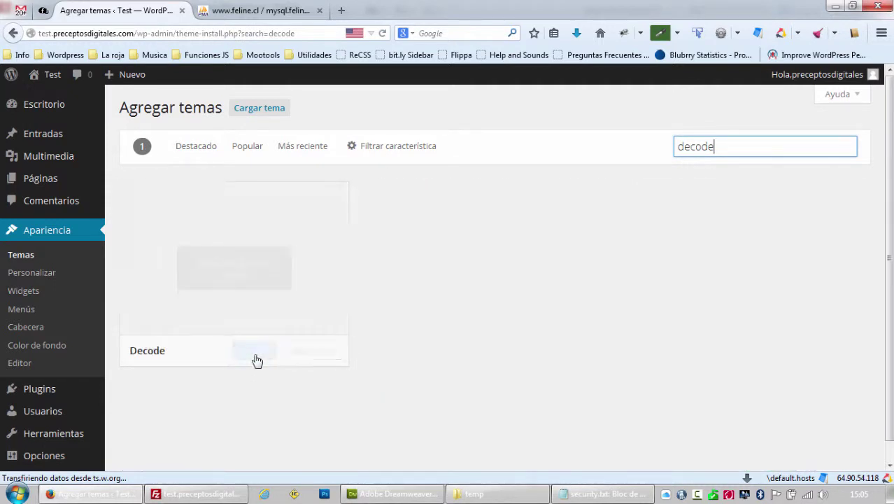
left_click(255, 357)
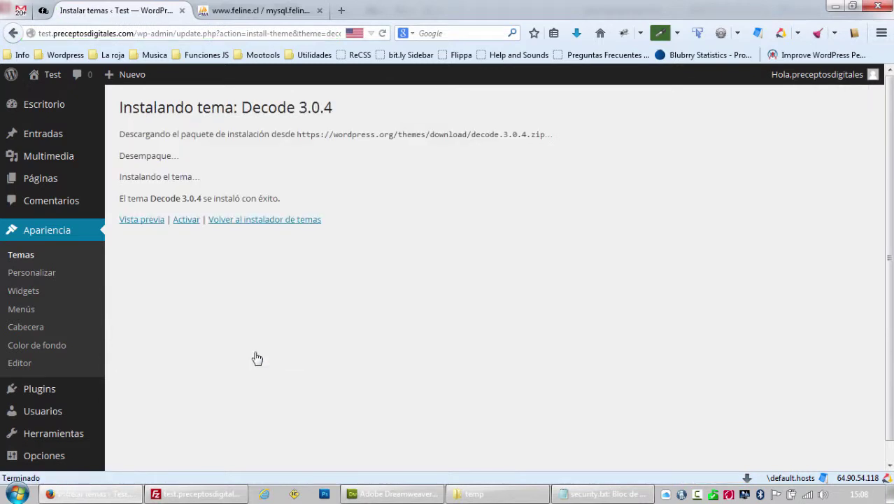
left_click(194, 229)
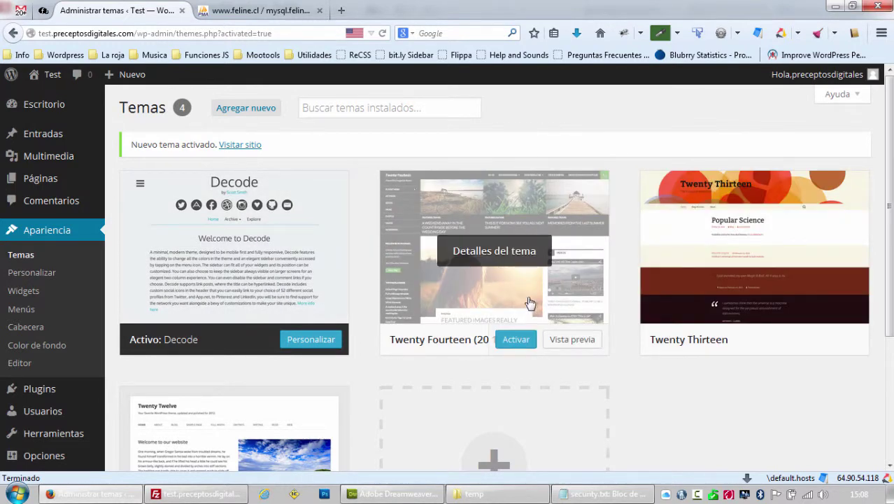
Delete the Twenty Fourteen, Twenty Thirteen and Twenty Twelve themes, confirming each deletion.
left_click(529, 303)
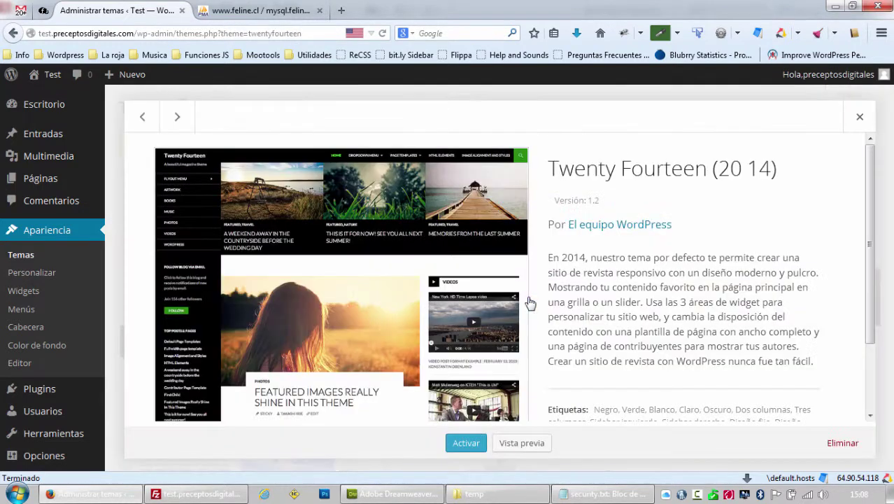
left_click(832, 445)
left_click(466, 241)
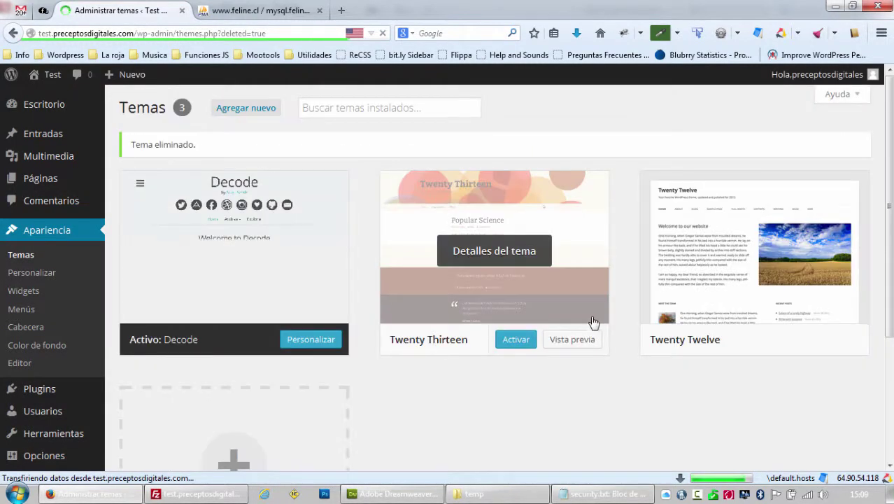
left_click(537, 318)
left_click(842, 442)
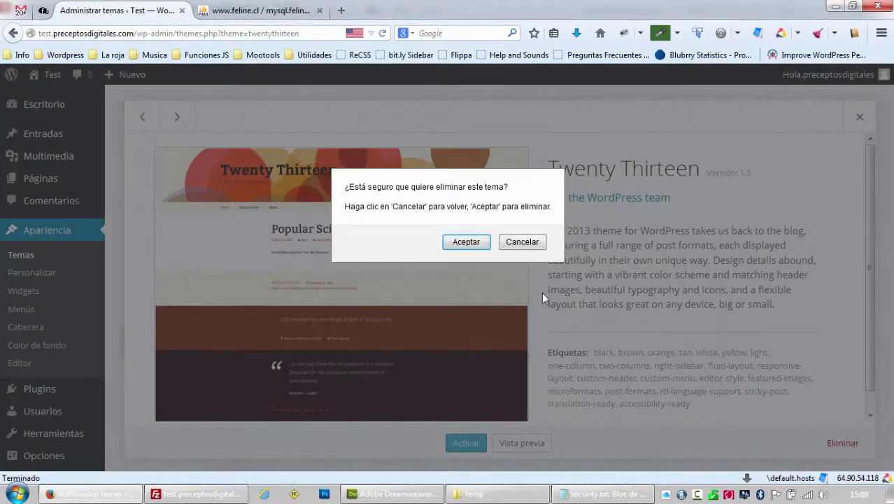
left_click(466, 242)
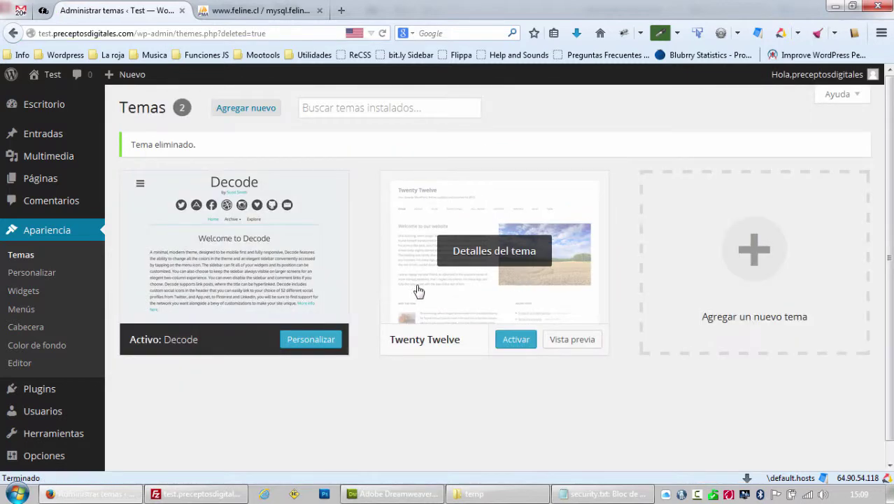
left_click(459, 286)
left_click(832, 445)
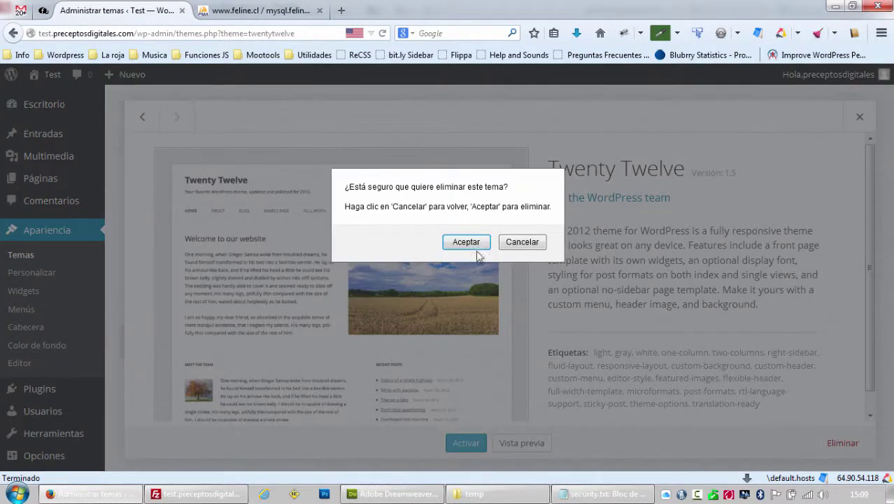
left_click(485, 244)
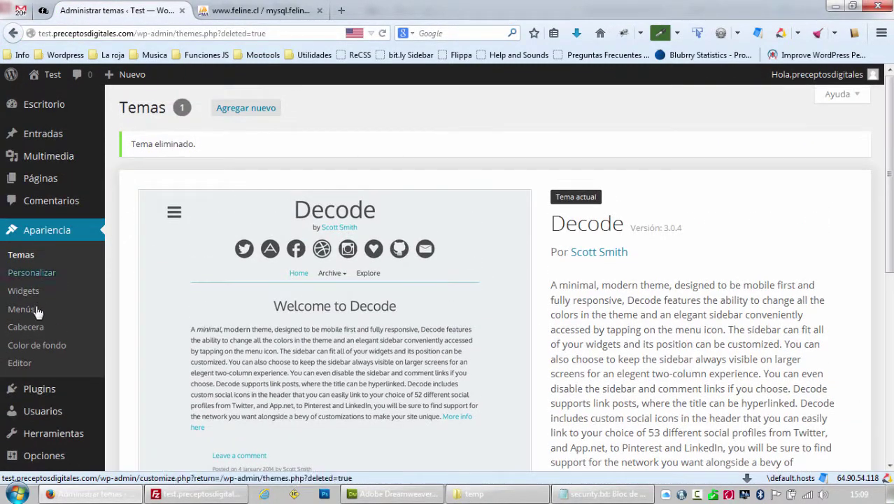
Bulk-delete the Akismet and Hola Dolly plugins and confirm removing their files.
left_click(35, 390)
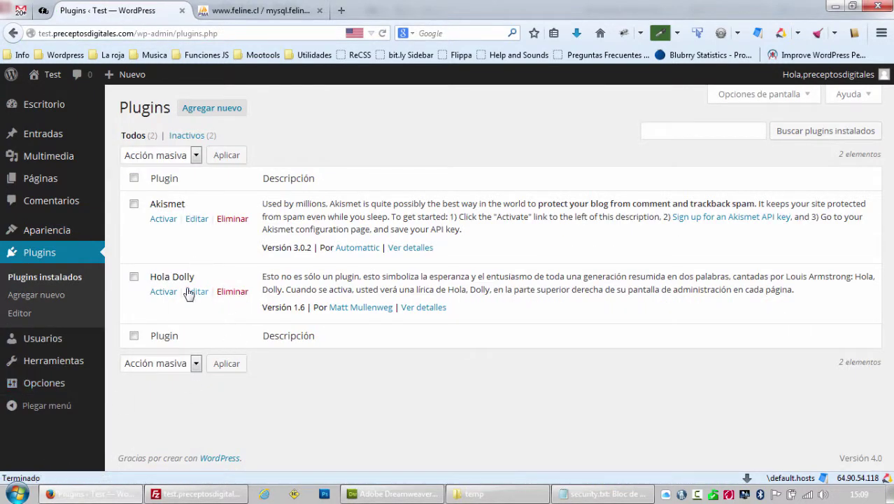
left_click(133, 277)
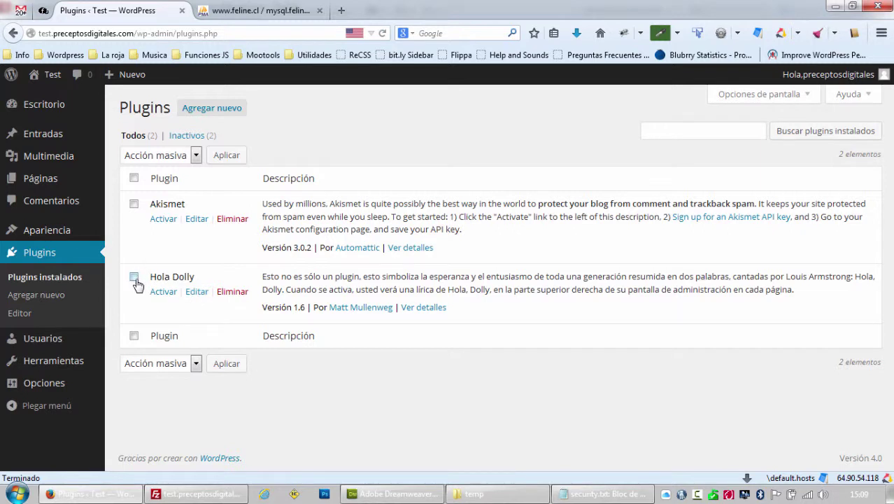
left_click(133, 203)
left_click(158, 155)
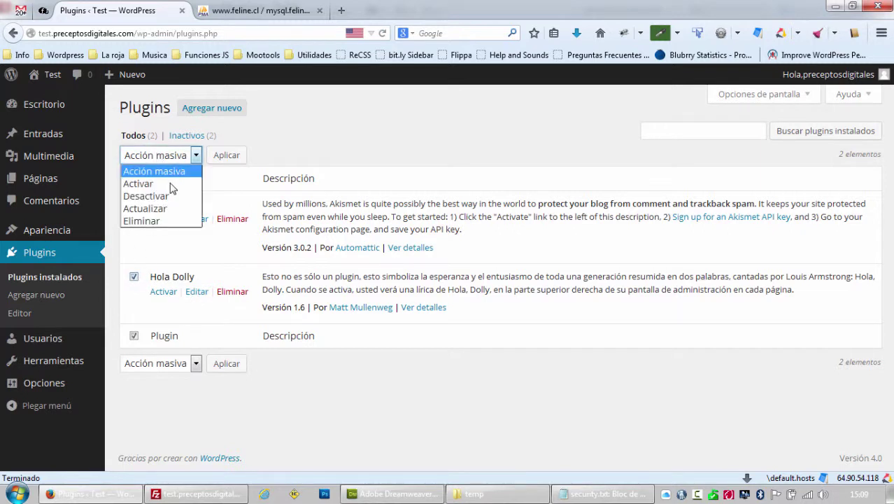
left_click(140, 220)
left_click(219, 156)
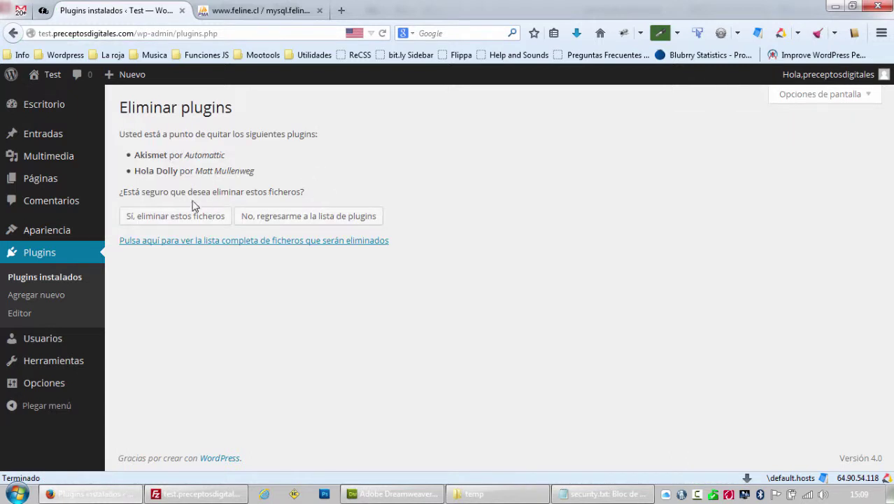
left_click(177, 216)
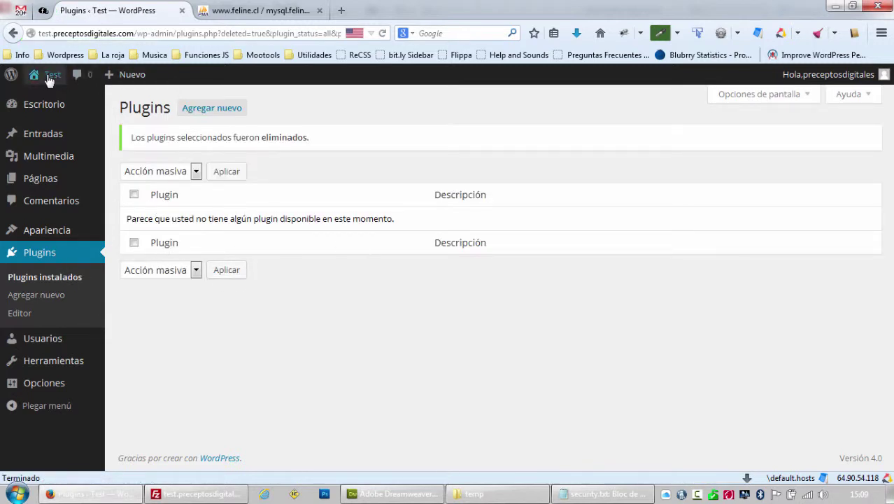
Preview the public site in Decode in a new tab, then return to Plugins and the checklist.
mouse_move(47, 79)
middle_click(51, 100)
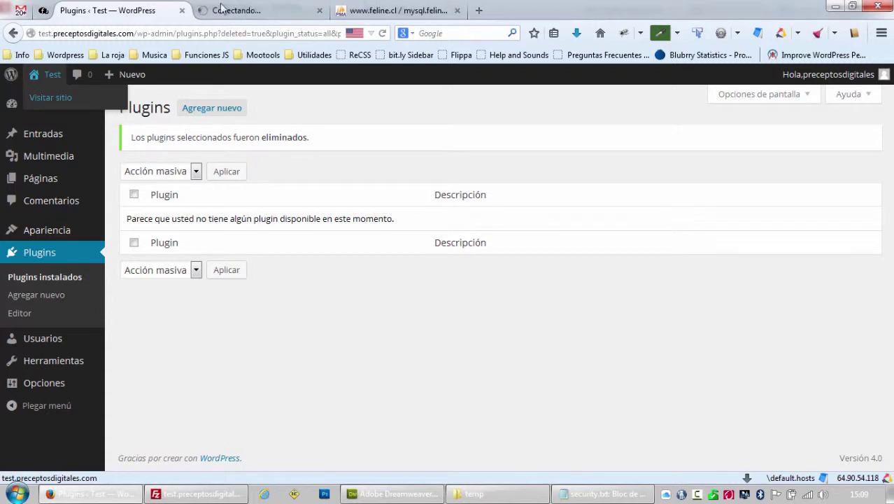
left_click(246, 10)
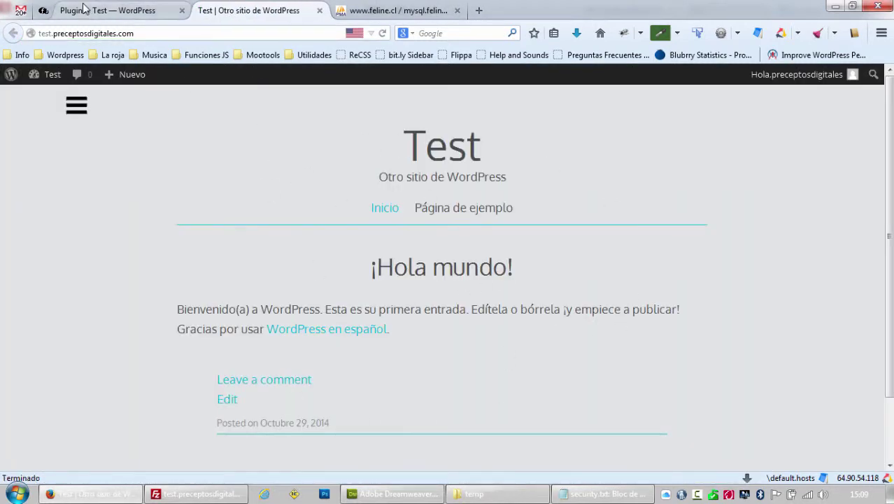
left_click(107, 10)
mouse_move(70, 346)
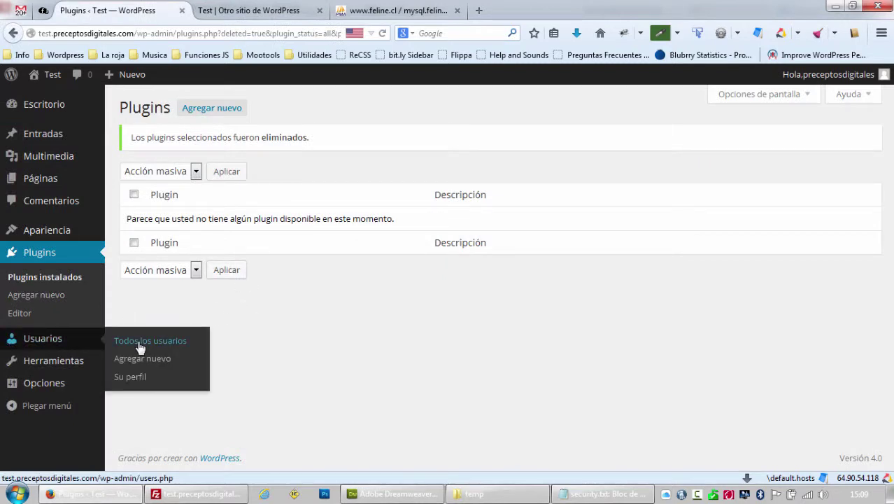
key("alt+Tab")
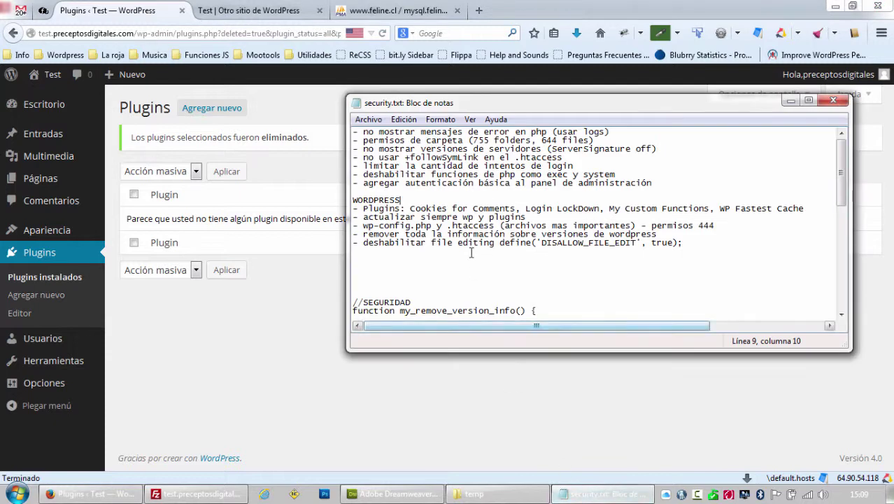
Delete the '- actualizar siempre wp y plugins' line and its empty line from security.txt.
left_click(429, 208)
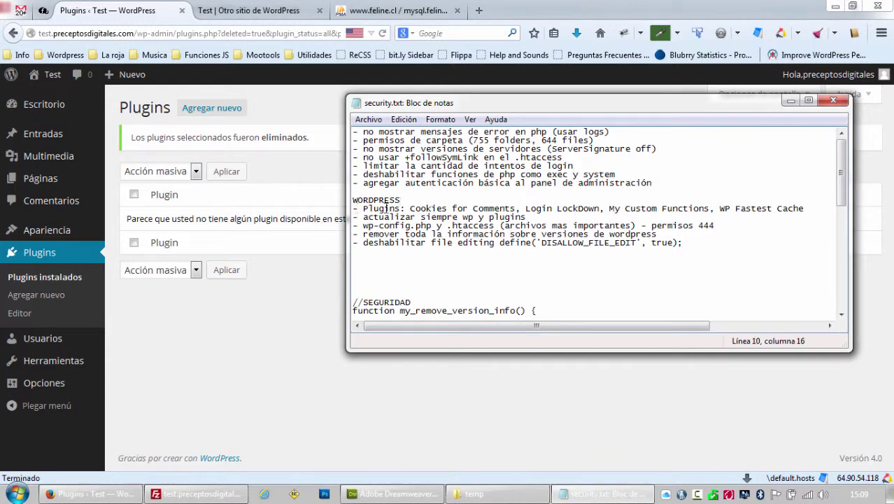
left_click_drag(536, 217, 355, 217)
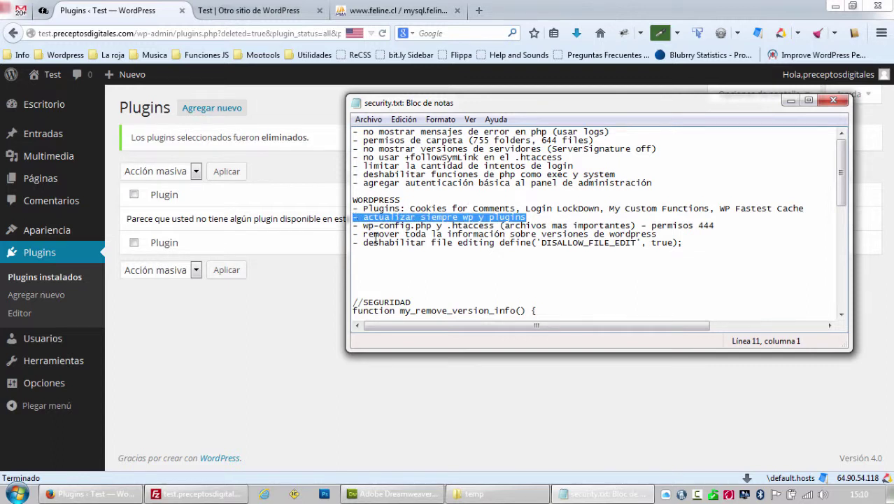
key("Delete")
key("BackSpace")
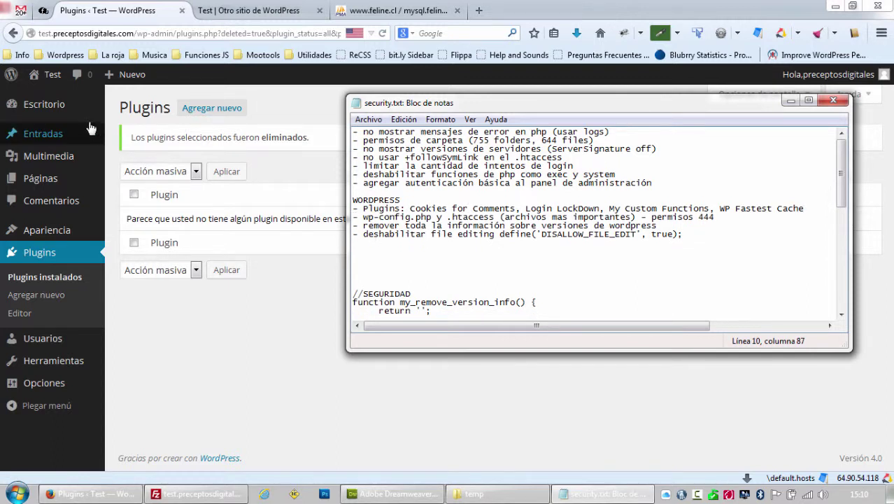
mouse_move(72, 112)
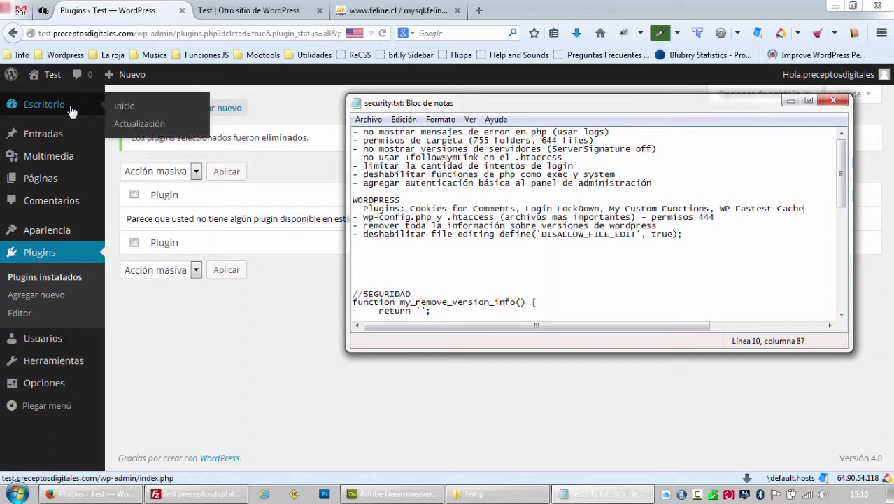
Check the Updates page shows everything current, then revisit the empty installed plugins list.
left_click(135, 133)
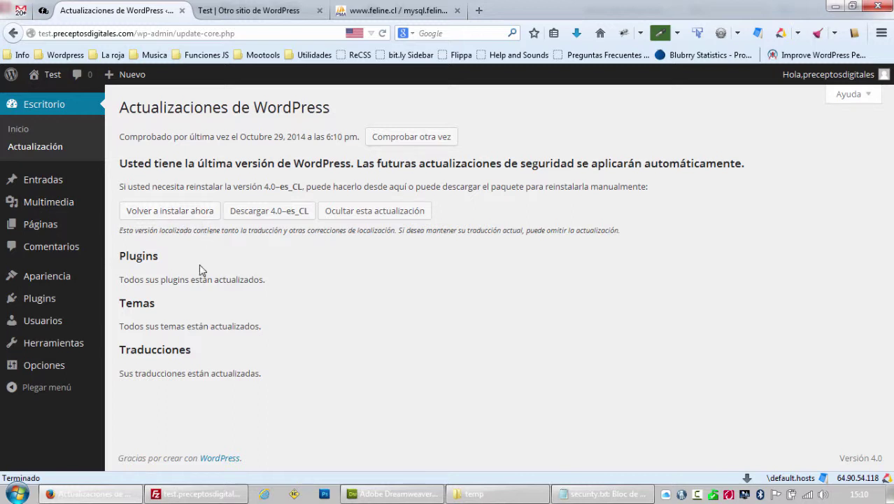
left_click(596, 497)
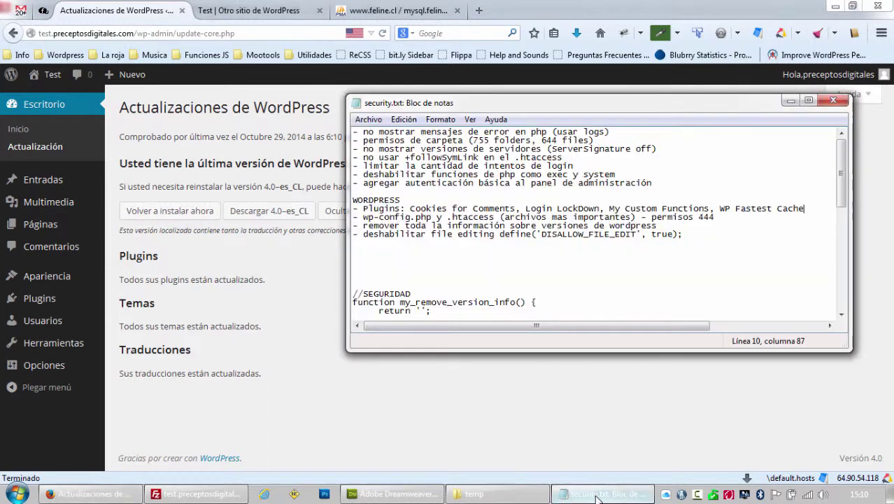
left_click(55, 300)
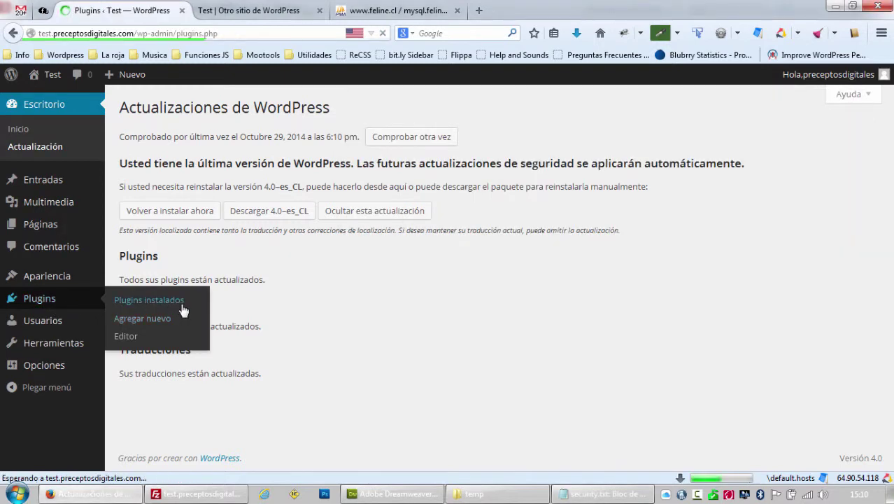
left_click(589, 498)
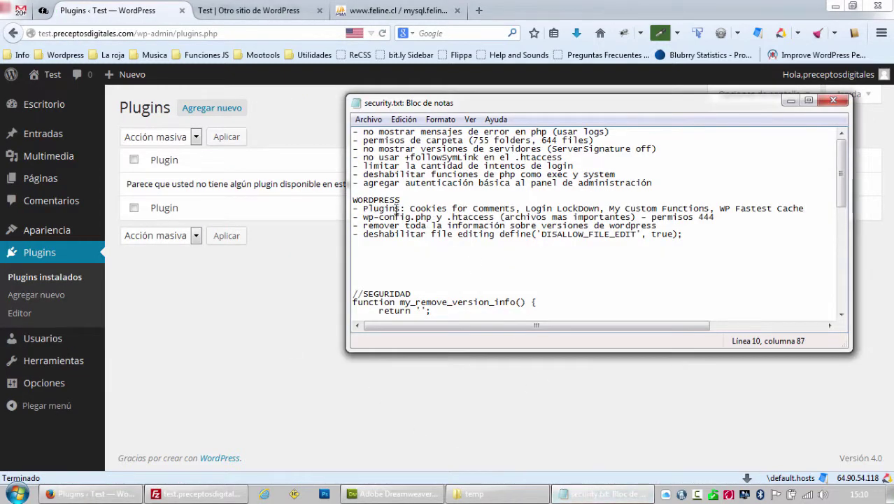
Open Add Plugins, delete 'Cookies for Comments, ' from the checklist, and select 'Login LockDown' to copy.
left_click(212, 107)
left_click(565, 497)
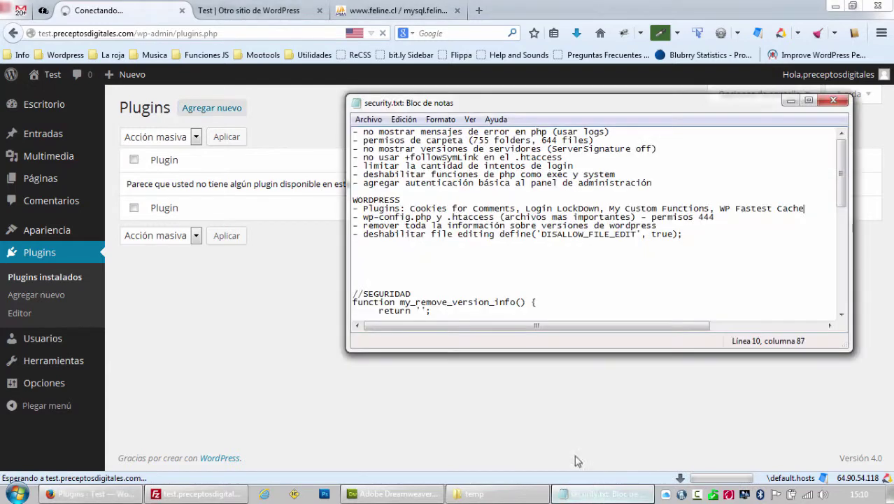
left_click_drag(410, 208, 513, 207)
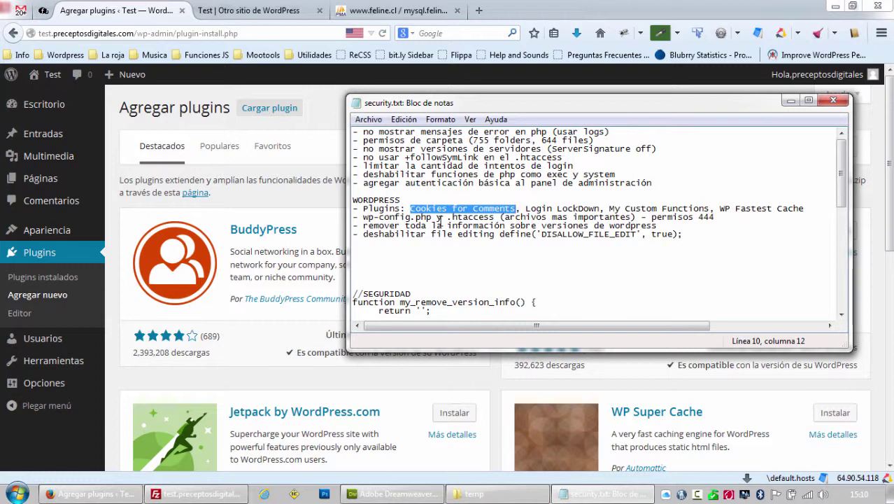
key("Delete")
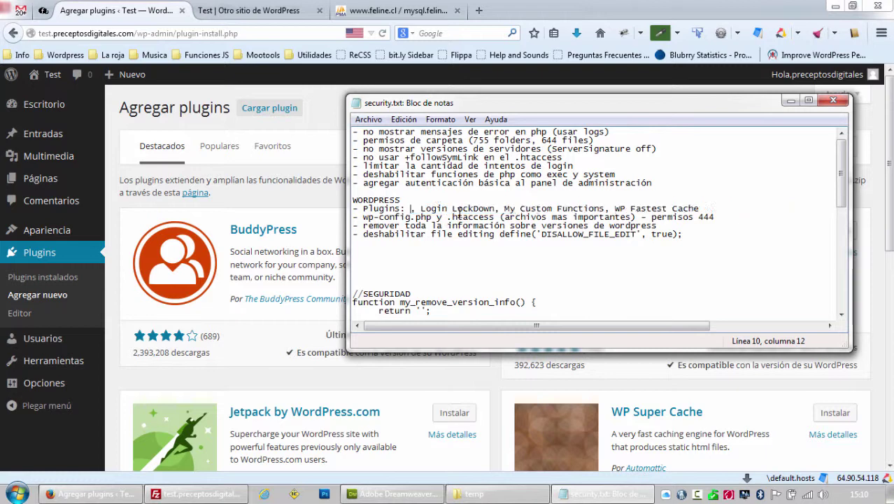
key("Delete")
key("Delete")
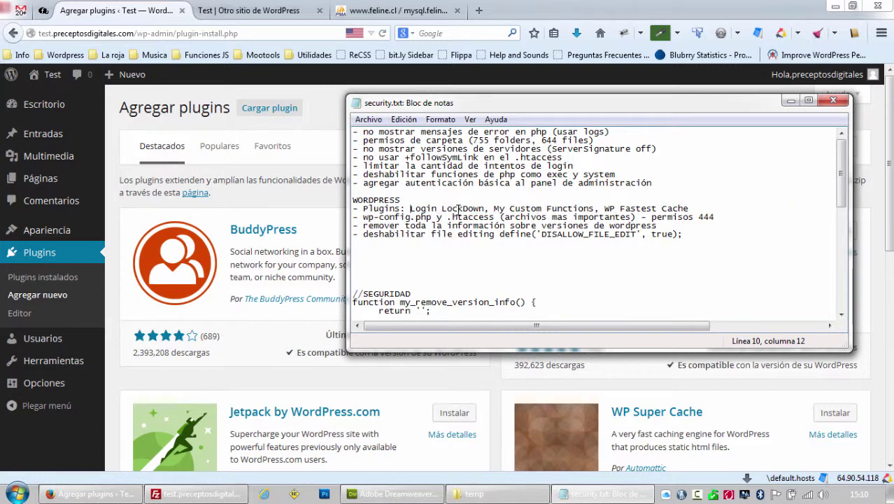
left_click_drag(486, 207, 414, 206)
Search plugins for the pasted 'Login LockDown', then install and activate it.
left_click(315, 201)
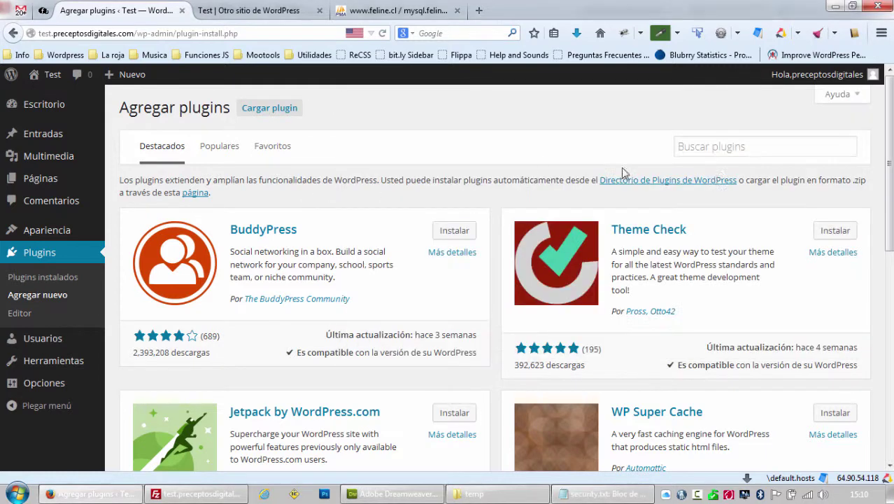
left_click(710, 140)
type("Login LockDown")
key("Return")
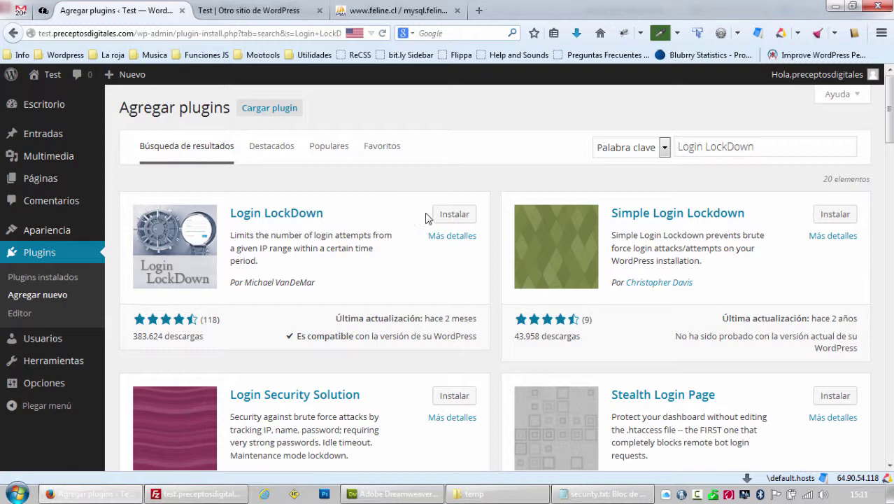
left_click(445, 215)
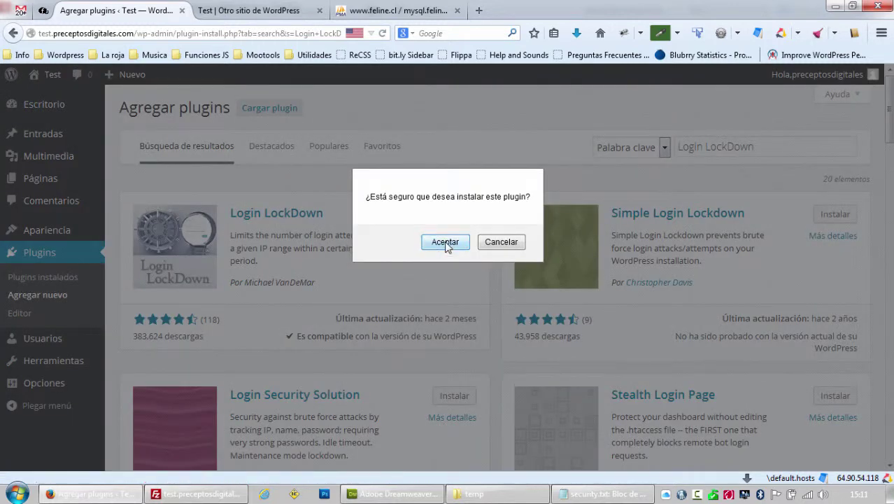
left_click(445, 242)
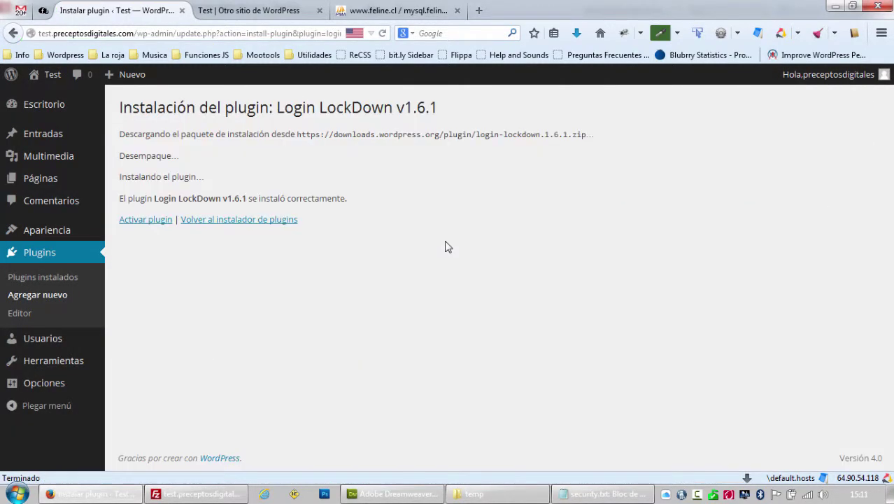
left_click(151, 223)
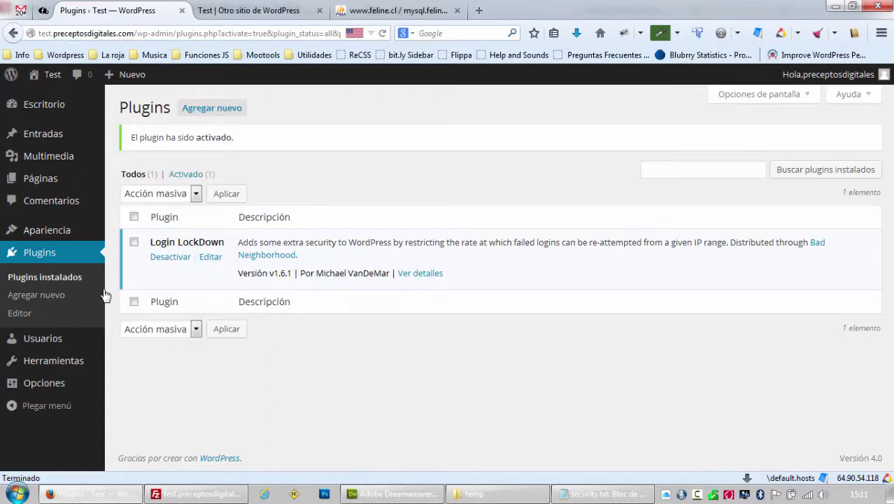
Review Login LockDown Options: 3 retries, 5-minute retry period, 60-minute lockout, then return to security.txt.
mouse_move(64, 375)
left_click(174, 412)
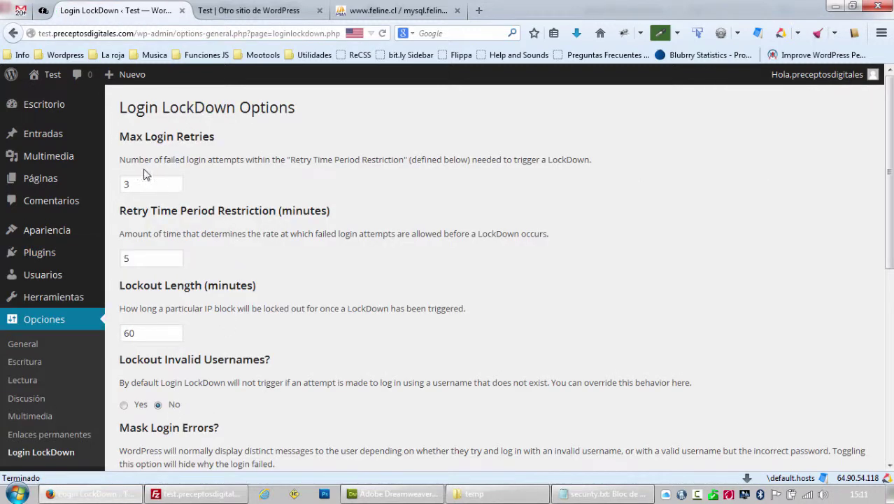
left_click(145, 186)
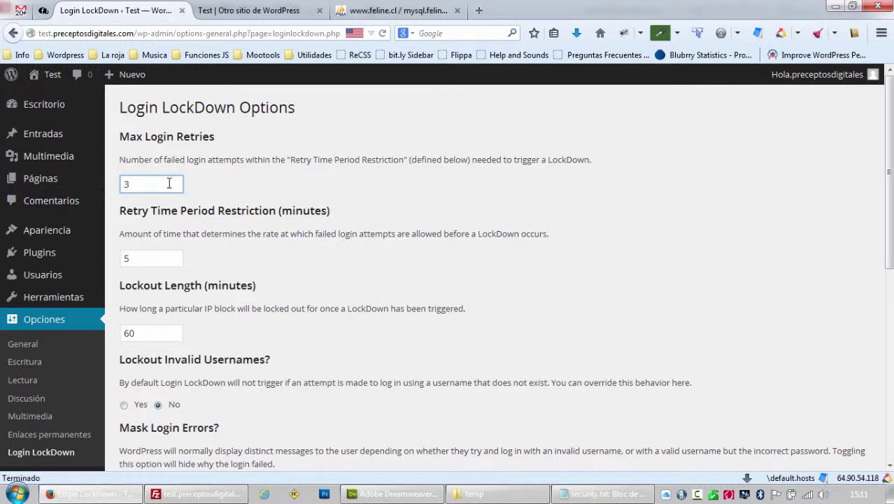
left_click_drag(168, 183, 121, 190)
scroll(178, 322, "down", 1)
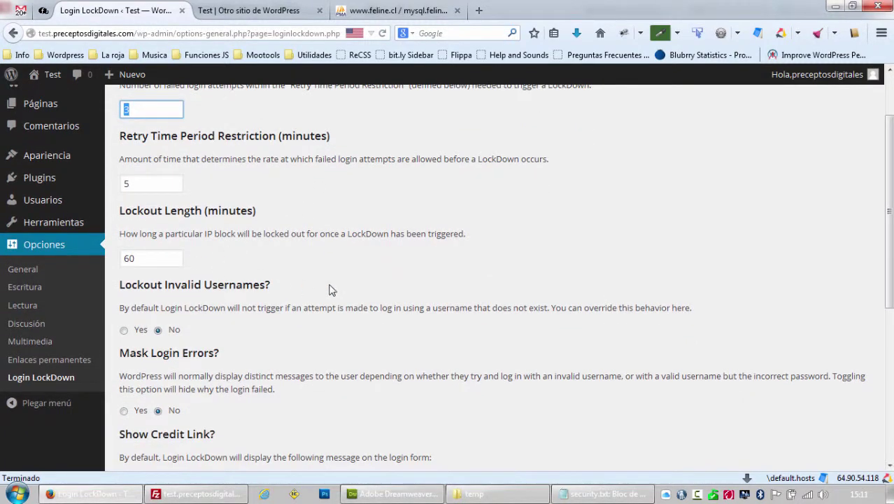
scroll(332, 290, "down", 3)
scroll(332, 315, "up", 2)
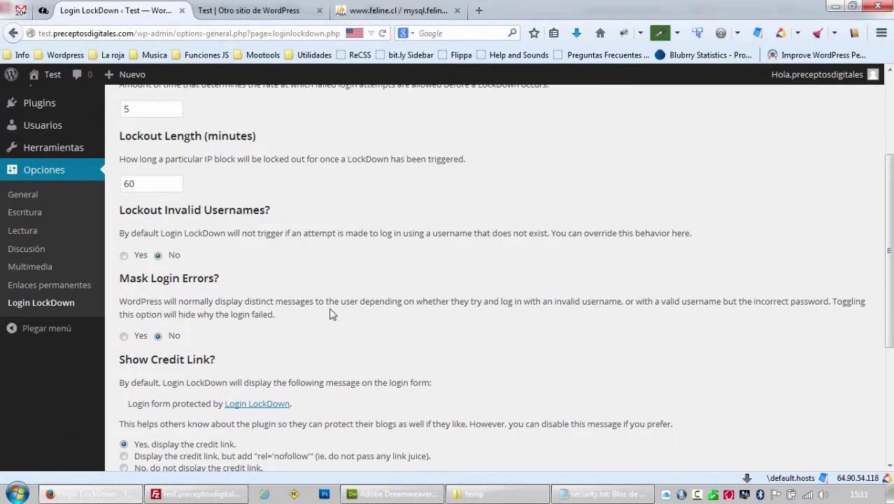
scroll(331, 315, "up", 2)
left_click(605, 494)
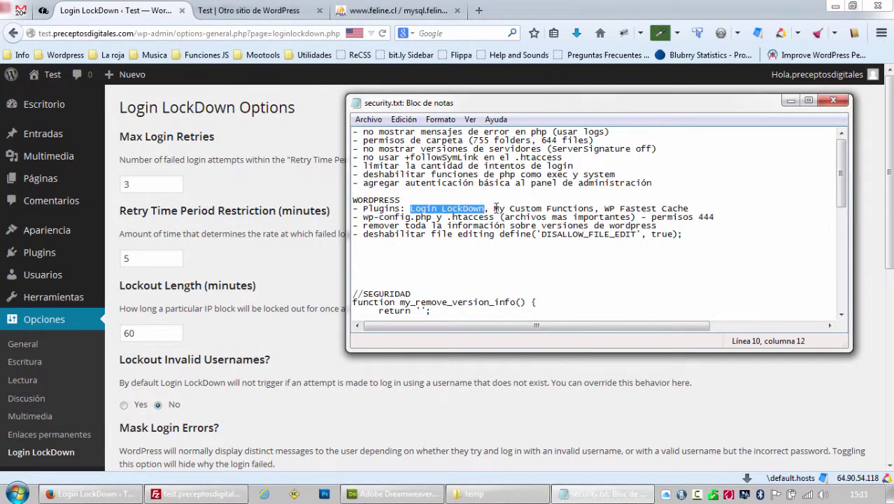
Copy 'WP Fastest Cache' from the checklist, search it under Add Plugins, and install and activate it.
left_click_drag(604, 208, 689, 208)
key("ctrl+c")
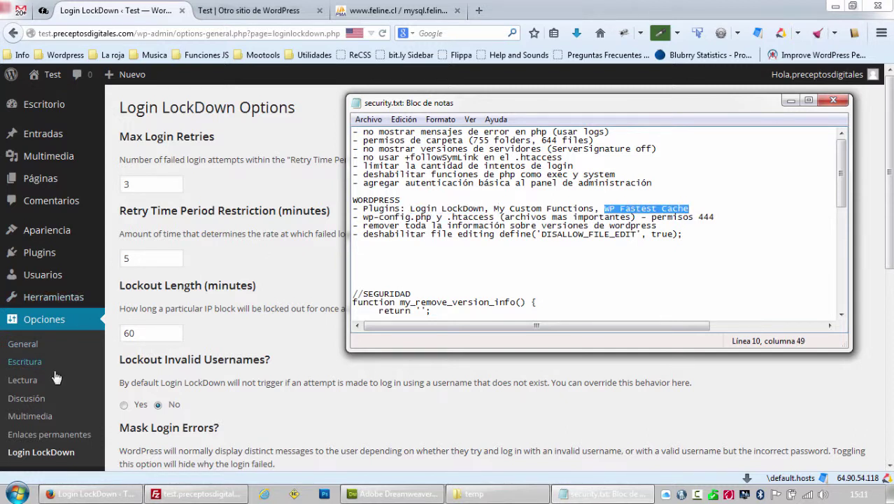
mouse_move(49, 261)
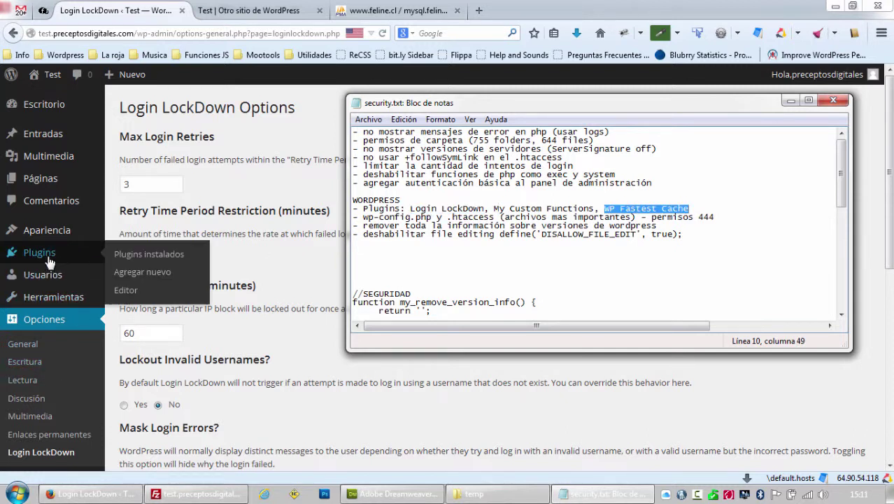
left_click(147, 274)
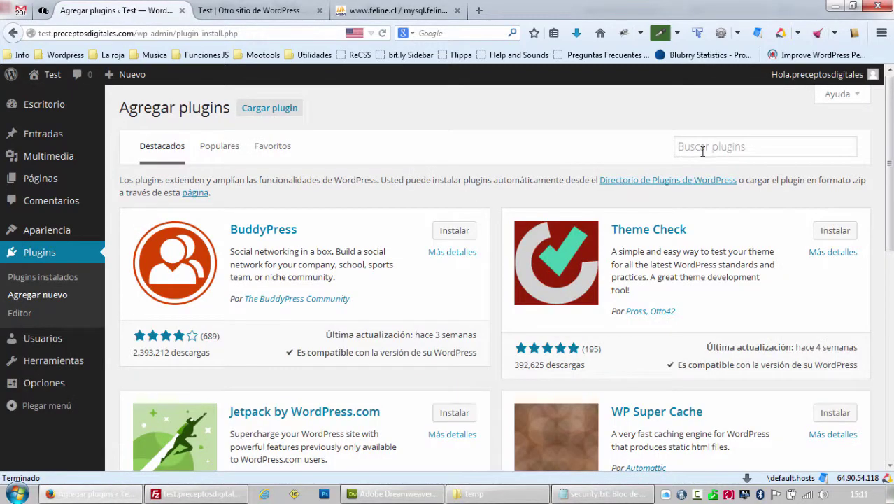
left_click(702, 151)
key("ctrl+v")
key("Return")
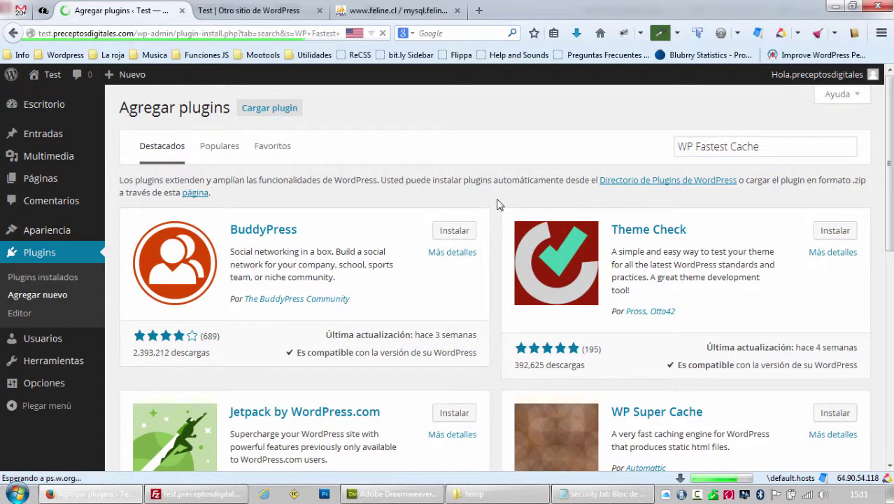
left_click(454, 219)
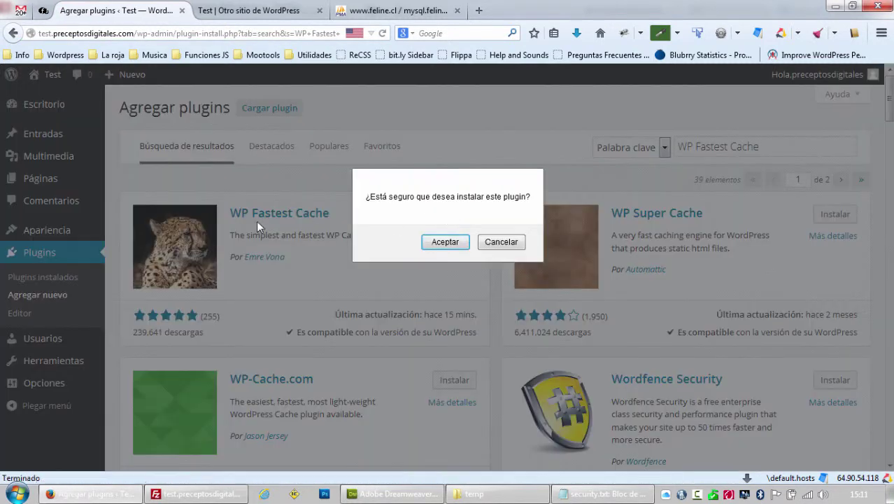
left_click(445, 241)
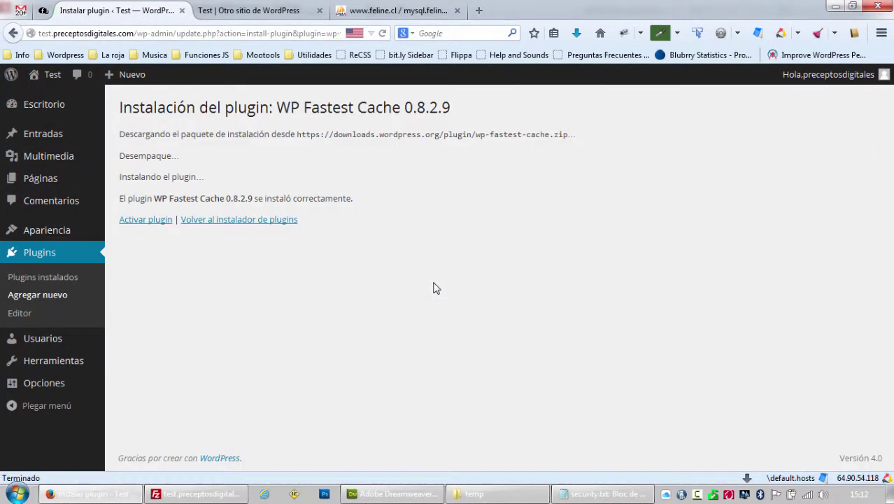
left_click(146, 221)
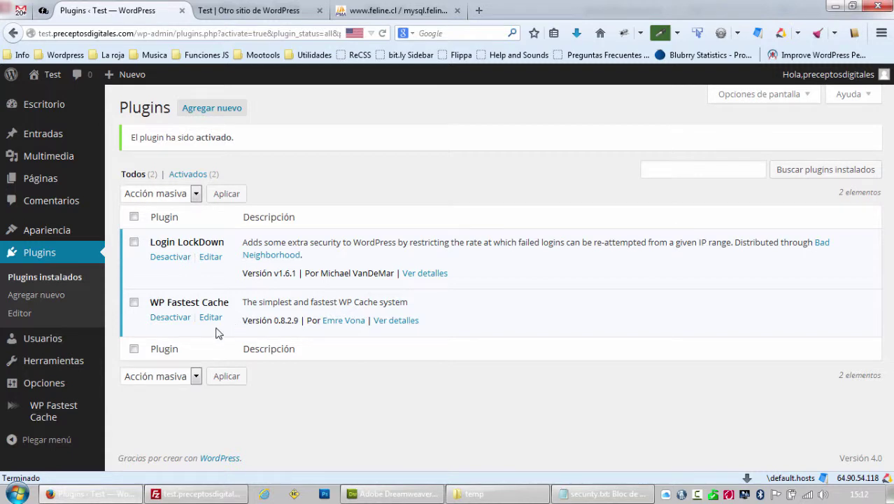
Enable every WP Fastest Cache option, from Cache System through Browser Caching.
left_click(60, 411)
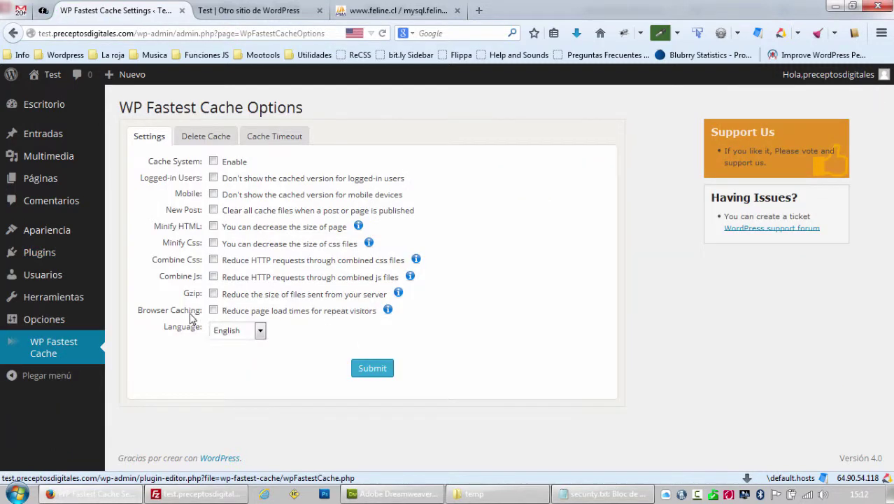
left_click(213, 161)
left_click(214, 178)
left_click(213, 194)
left_click(213, 210)
left_click(213, 225)
left_click(214, 243)
left_click(213, 259)
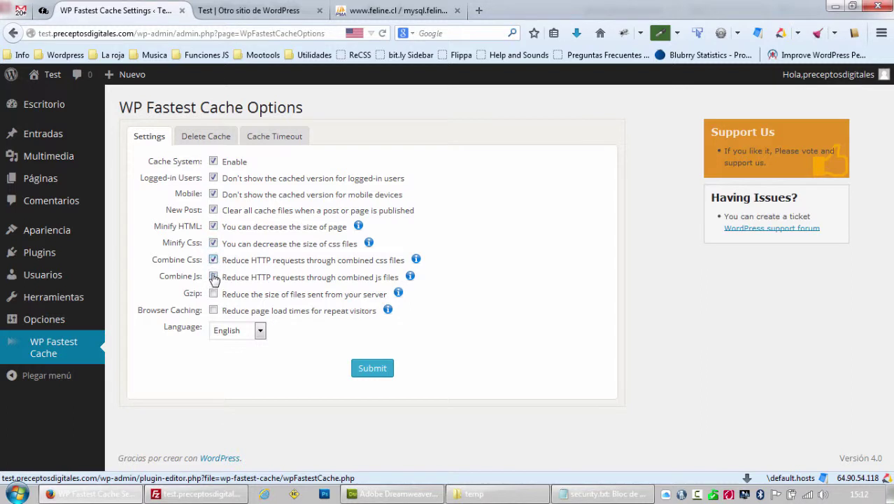
left_click(213, 277)
left_click(213, 293)
left_click(213, 310)
Set the plugin language to Español and dismiss the mod_expires warning.
left_click(238, 330)
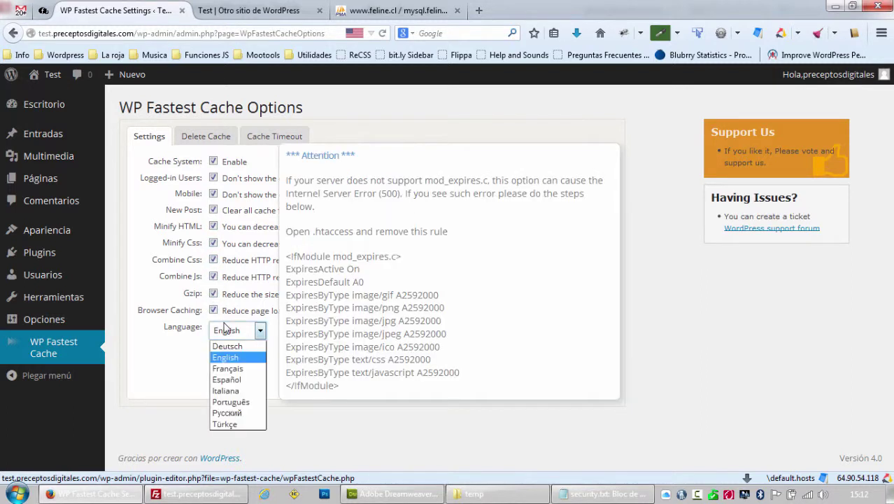
left_click(242, 380)
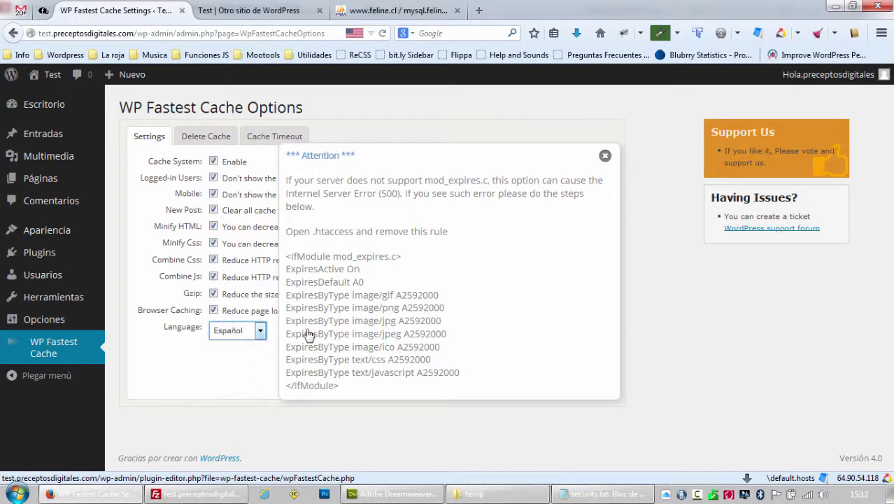
left_click(605, 157)
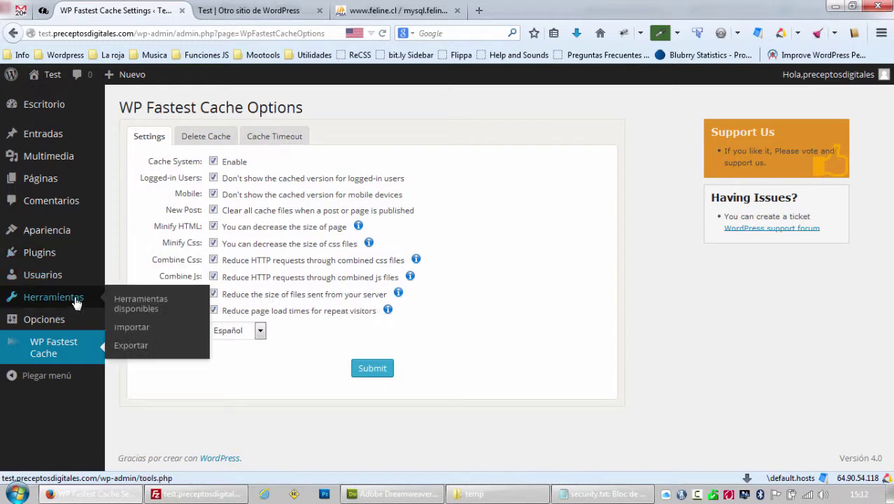
Save the custom permalink structure /%category%/%postname%/ and switch to the site's front page tab.
mouse_move(55, 308)
mouse_move(50, 327)
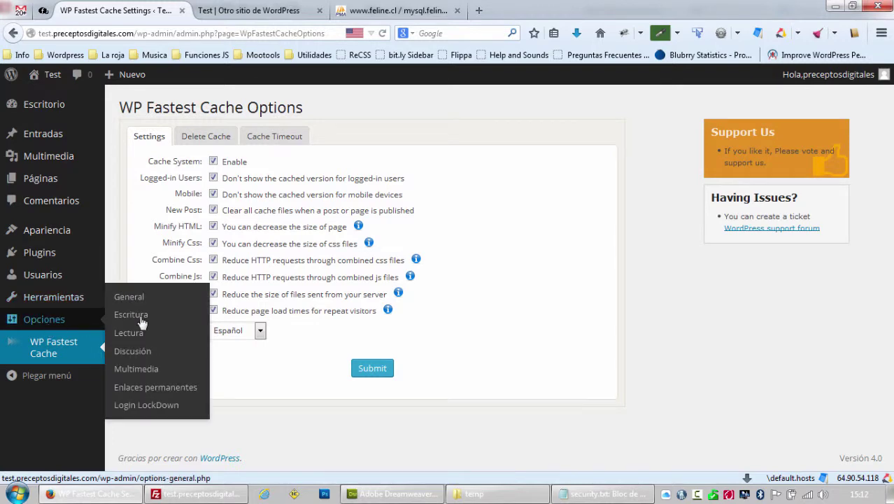
left_click(155, 396)
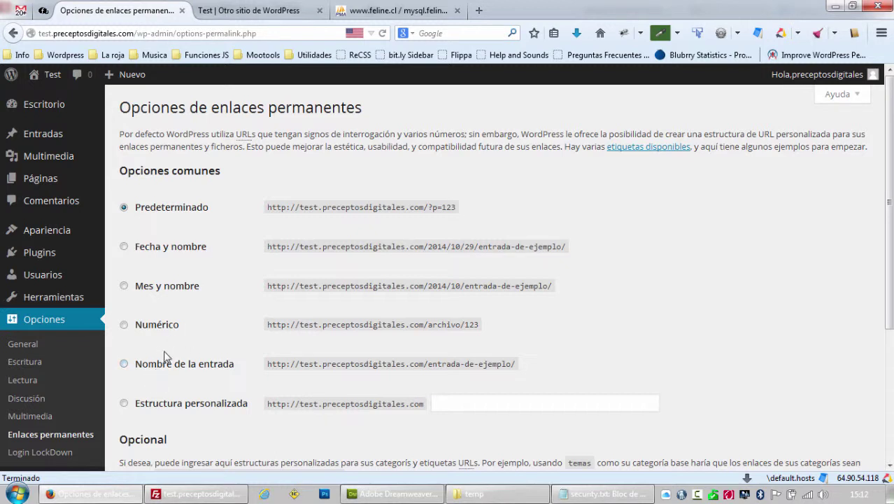
left_click(124, 404)
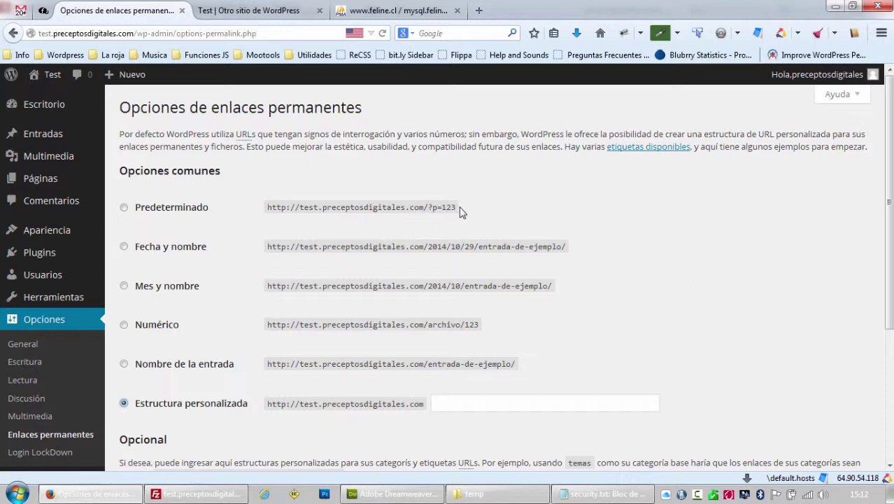
left_click_drag(455, 210, 425, 208)
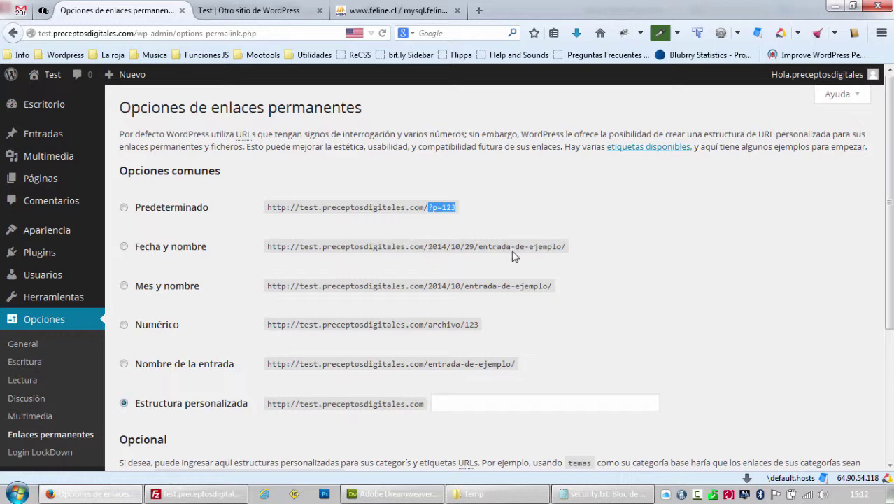
left_click(447, 401)
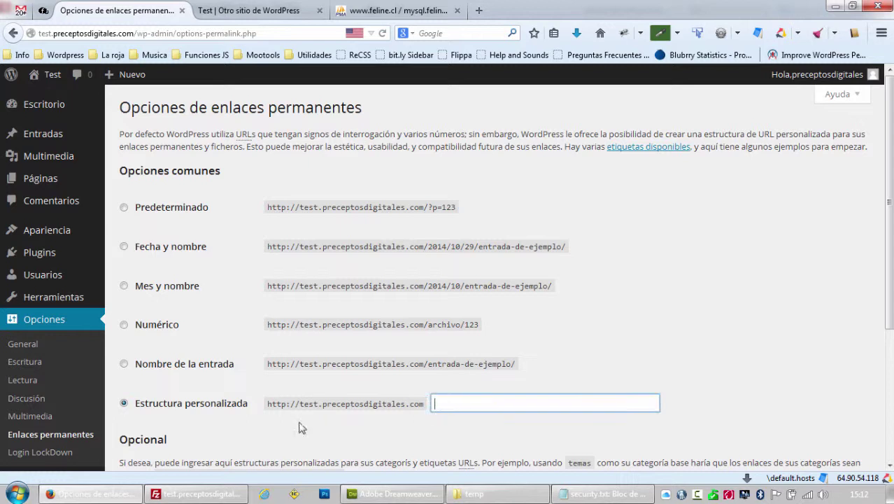
left_click(495, 404)
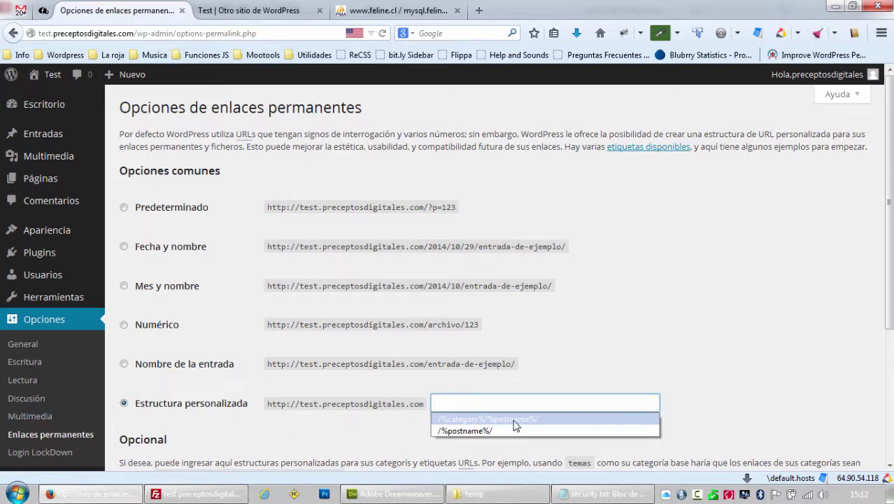
left_click(515, 420)
scroll(290, 331, "down", 3)
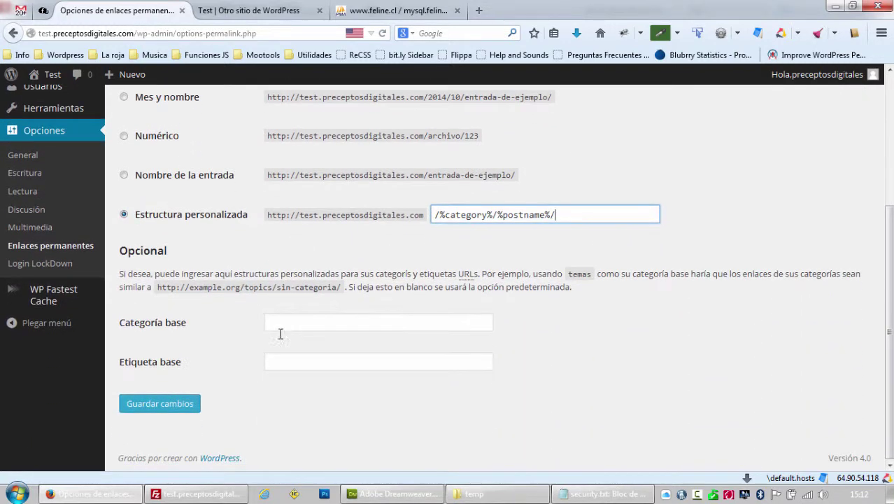
left_click(162, 404)
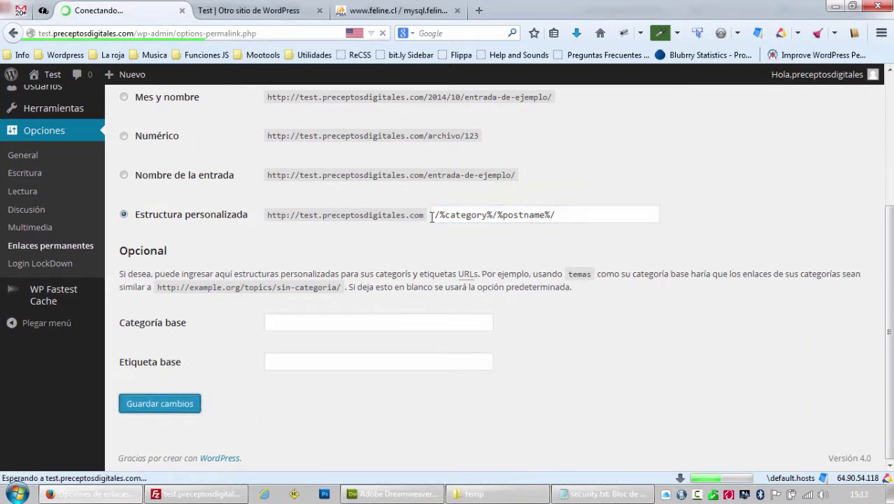
key("ctrl+Tab")
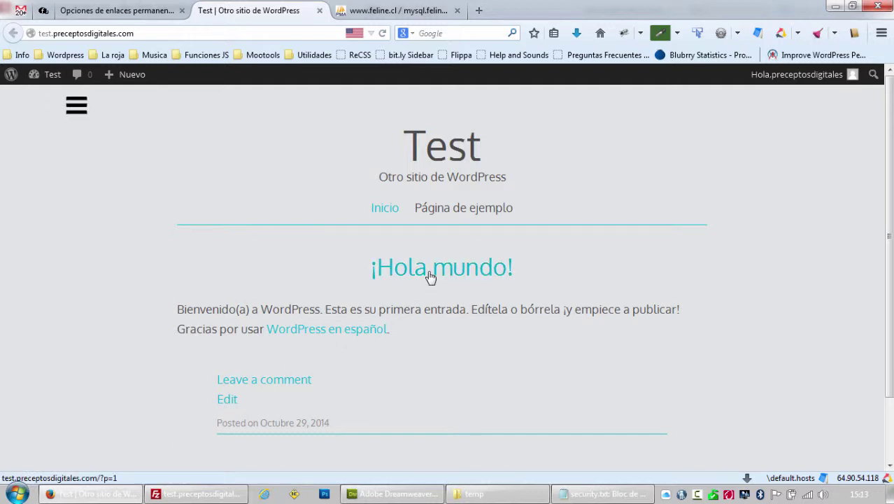
Open the ¡Hola mundo! post at /sin-categoria/hola-mundo/, then switch to FileZilla.
left_click(430, 277)
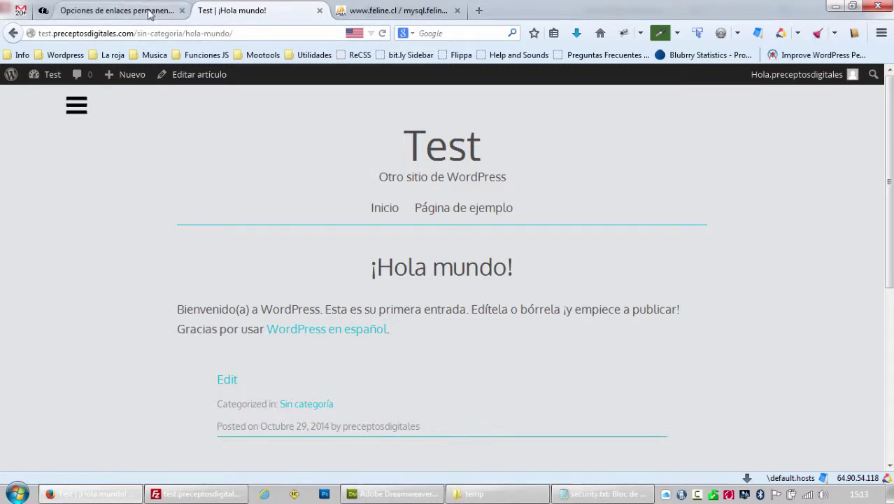
left_click(221, 498)
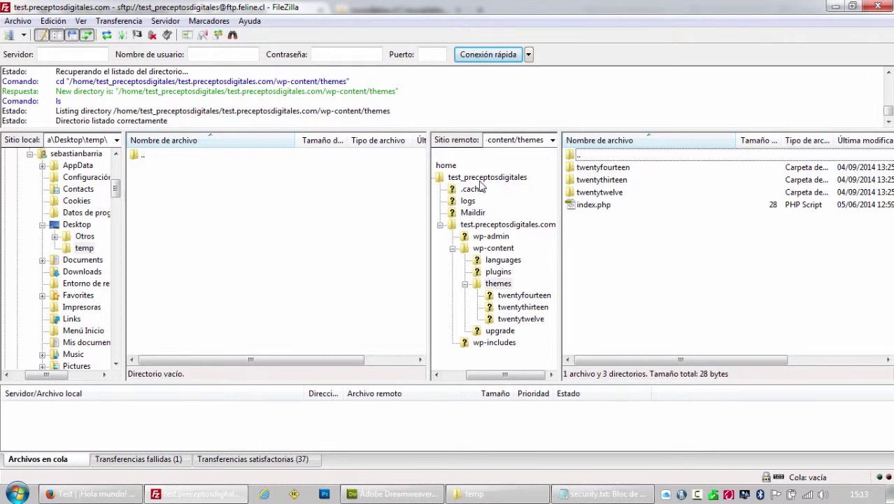
Refresh the site root listing, select the new 236-byte .htaccess file, then return to Firefox.
left_click(493, 225)
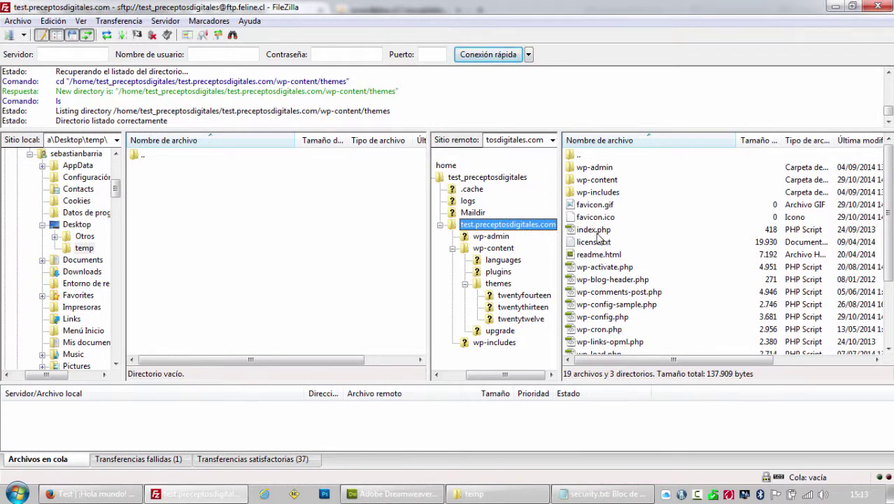
key("F5")
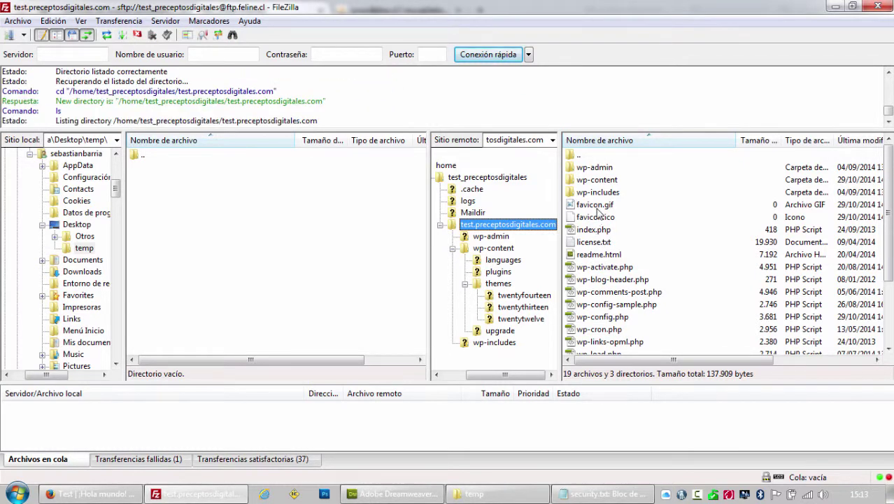
left_click(591, 205)
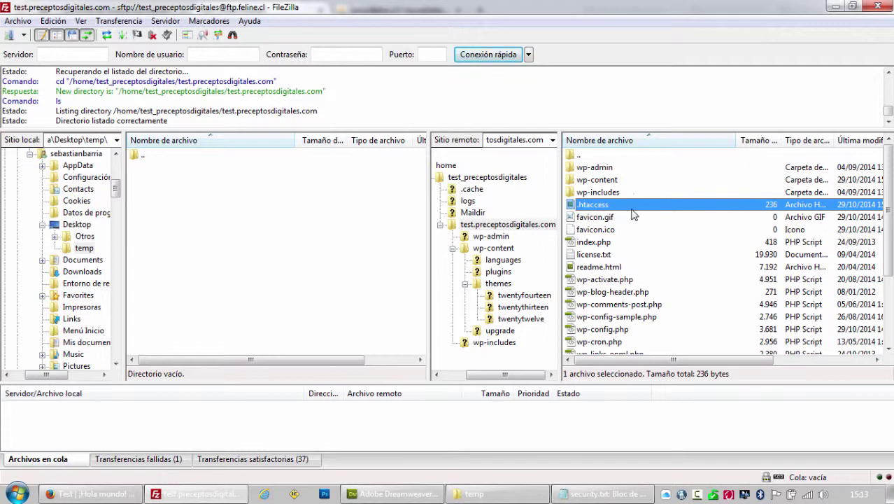
left_click(110, 494)
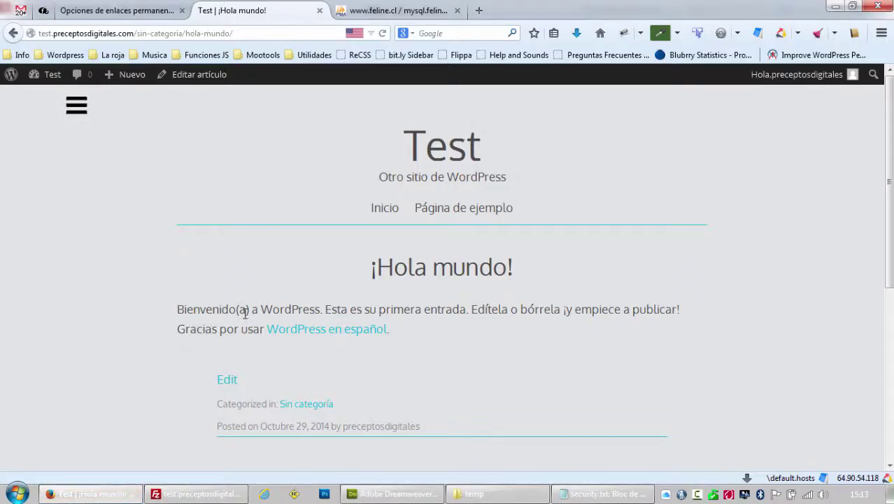
Open the WP Fastest Cache settings and tick every option from Cache System to Browser Caching.
left_click(119, 9)
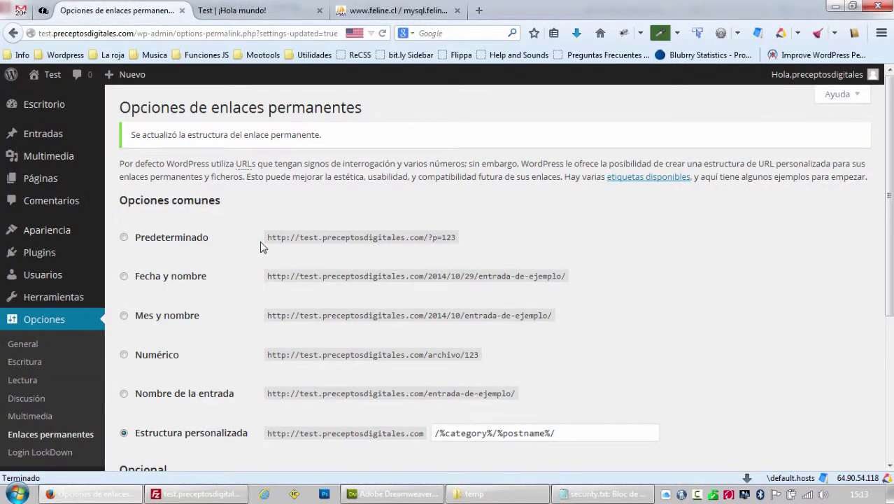
scroll(70, 398, "down", 1)
scroll(70, 398, "down", 5)
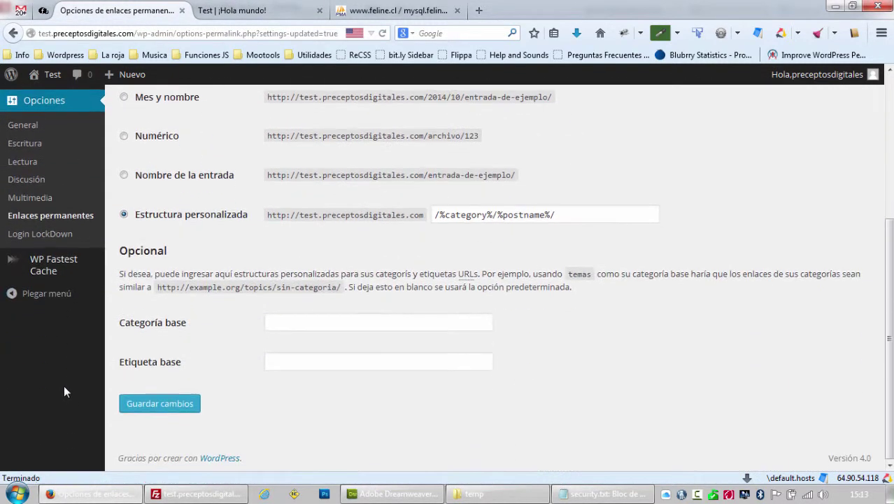
left_click(53, 265)
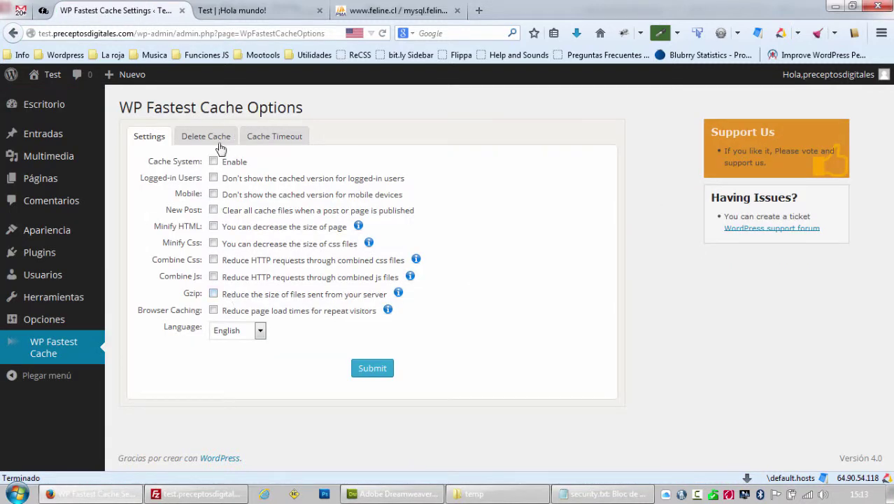
left_click(213, 161)
left_click(214, 177)
left_click(213, 194)
left_click(214, 209)
left_click(214, 226)
left_click(213, 243)
left_click(213, 260)
left_click(214, 276)
left_click(213, 293)
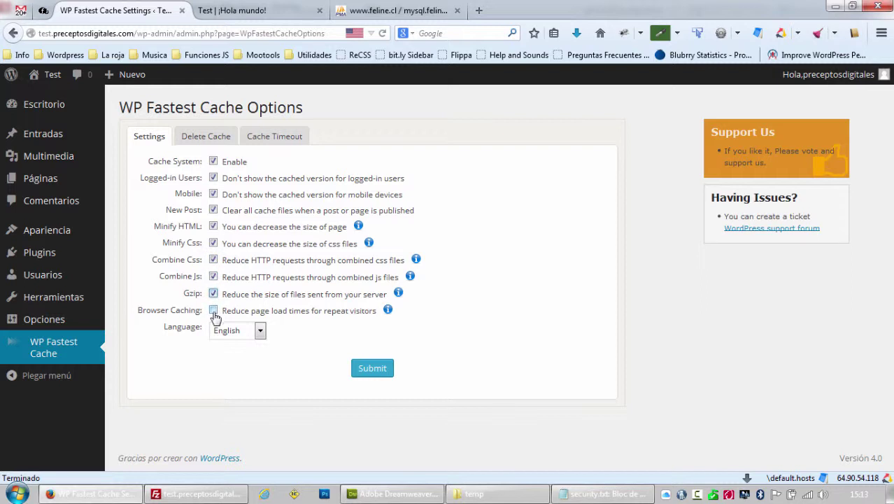
left_click(213, 310)
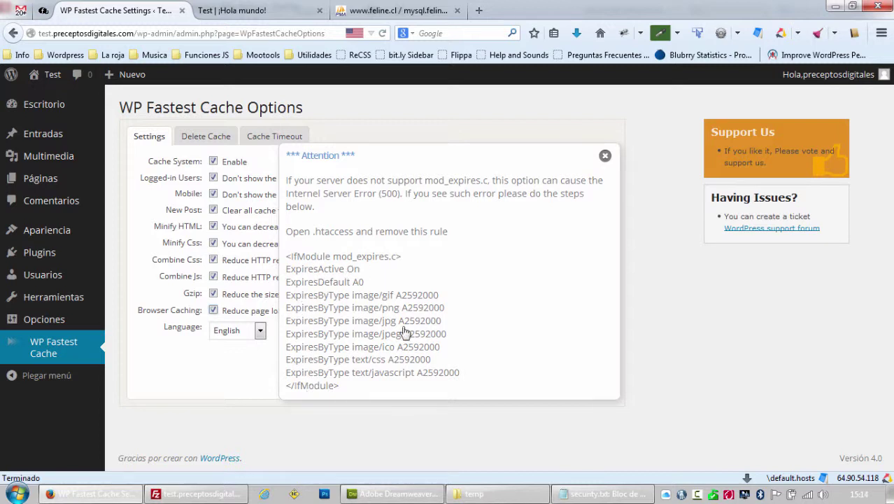
Dismiss the mod_expires notice, set the language to Español, and submit the cache settings.
left_click(605, 155)
left_click(257, 333)
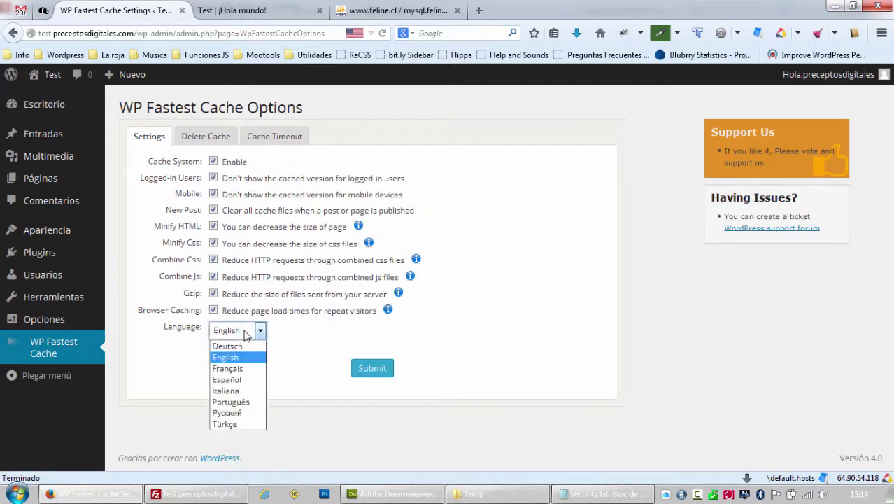
left_click(241, 381)
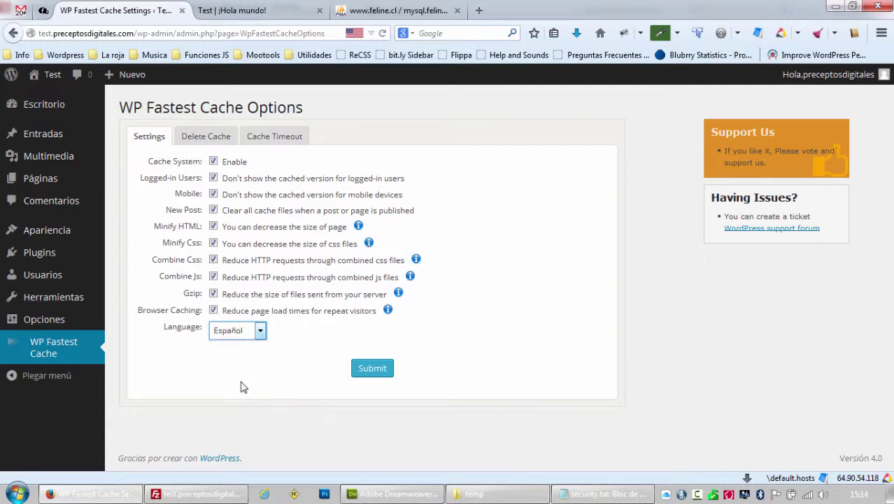
left_click(375, 376)
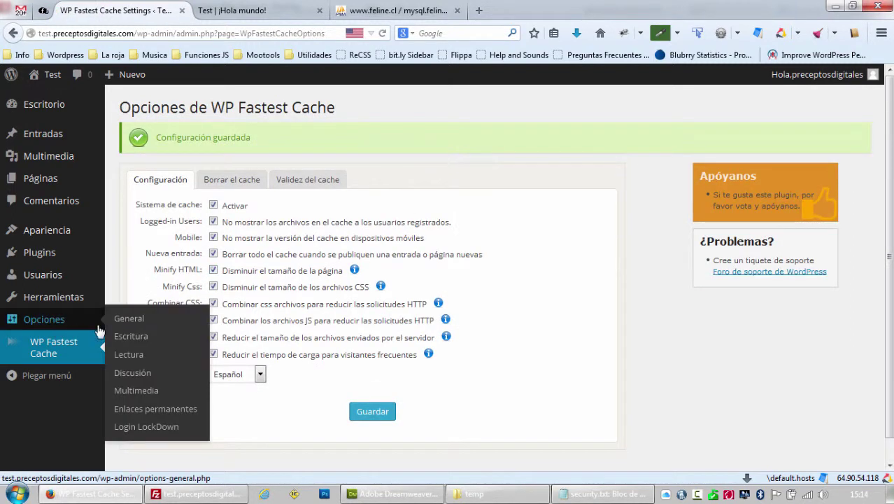
Cut define('DISALLOW_FILE_EDIT', true); from the 'deshabilitar file editing' line of security.txt.
left_click(587, 495)
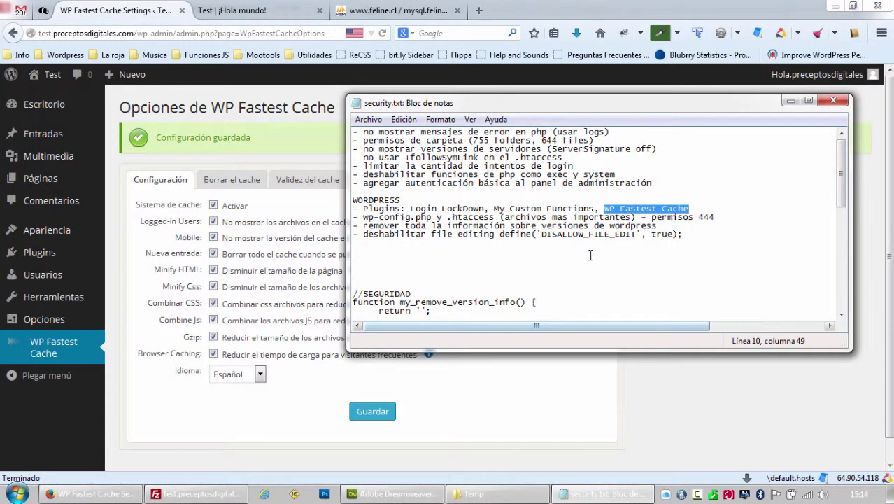
left_click(626, 207)
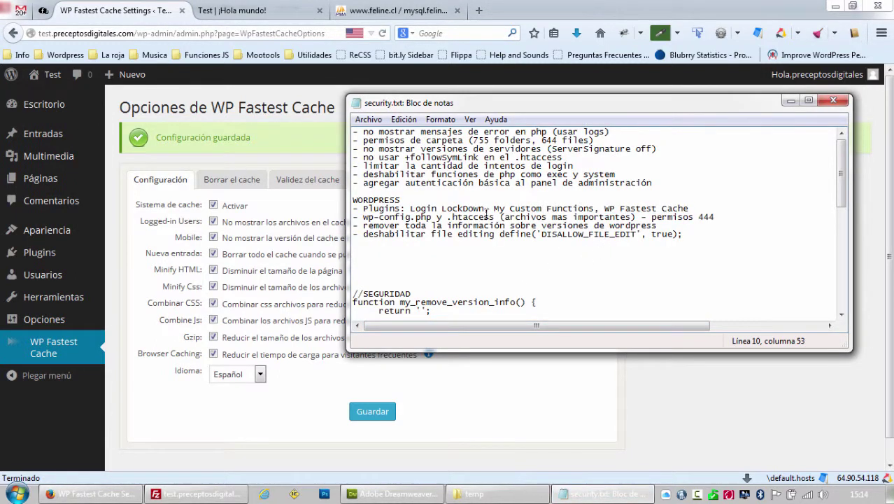
left_click_drag(364, 217, 542, 229)
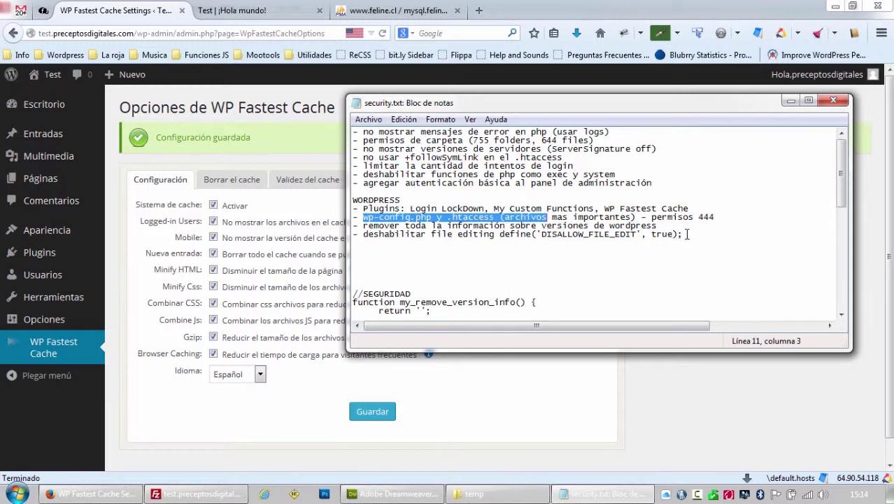
left_click_drag(687, 234, 366, 235)
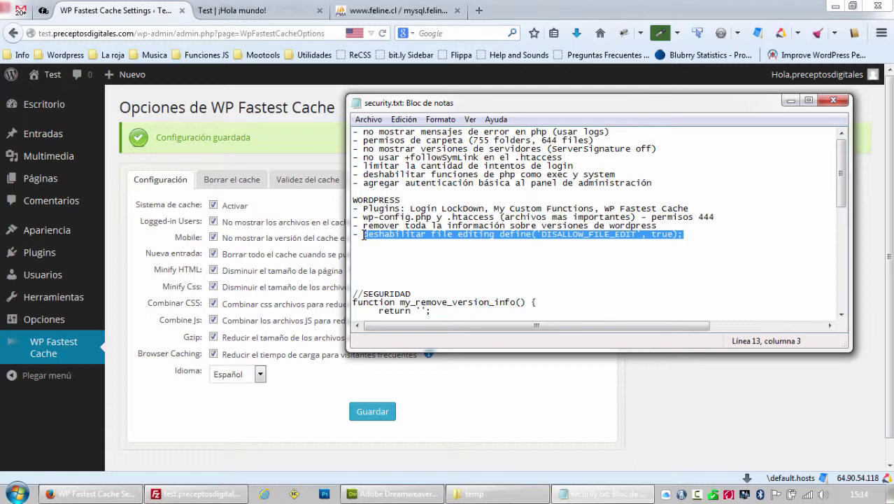
left_click(552, 234)
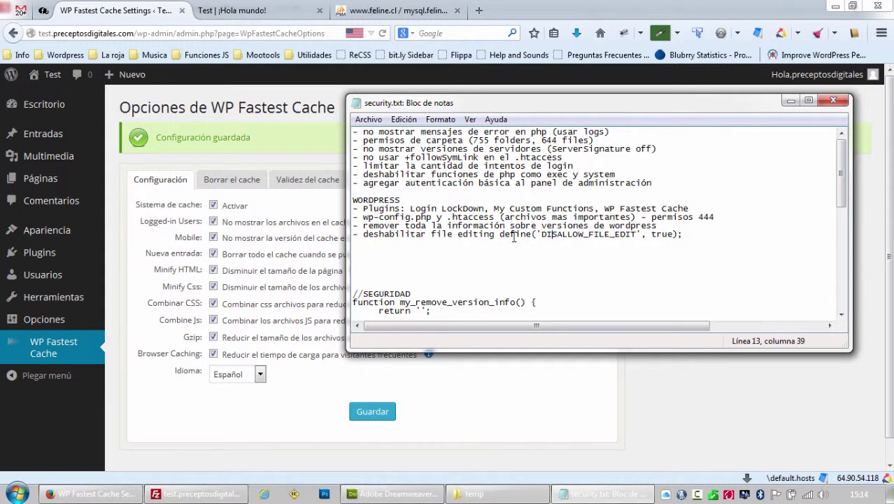
left_click_drag(501, 235, 676, 232)
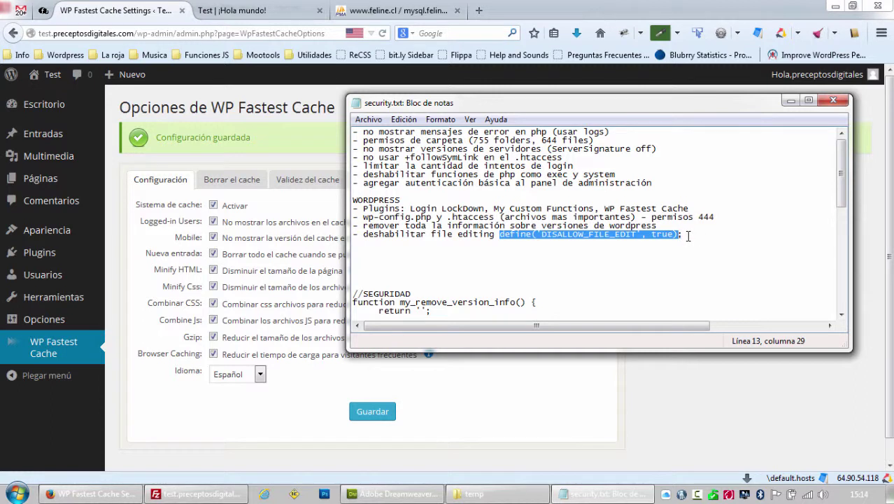
key("ctrl+x")
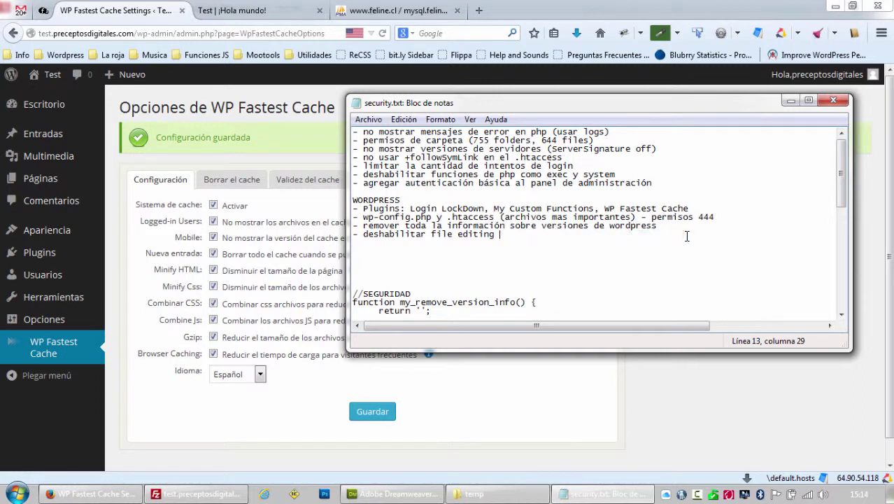
mouse_move(70, 230)
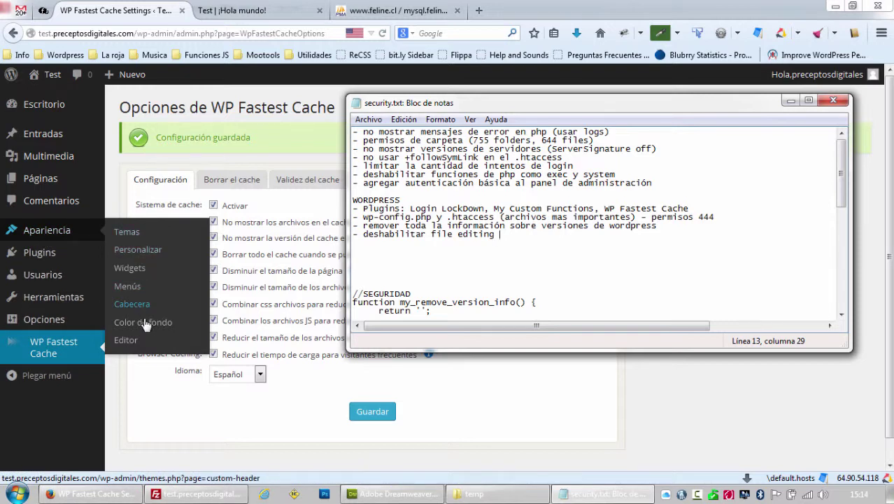
Open Apariencia > Editor to show the Decode theme's style.css, glancing at the other browser tabs.
left_click(136, 343)
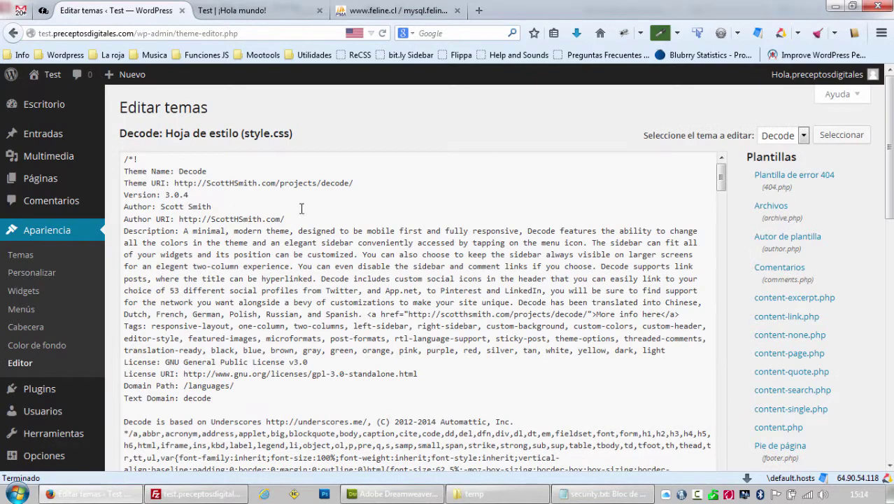
mouse_move(887, 172)
left_mouse_down()
mouse_move(889, 308)
mouse_move(891, 180)
left_mouse_up()
left_click(265, 15)
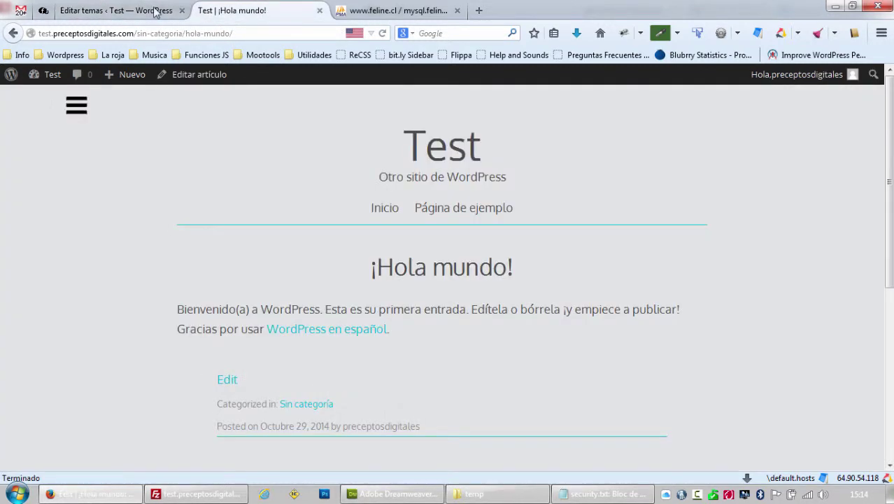
left_click(157, 13)
left_click(410, 11)
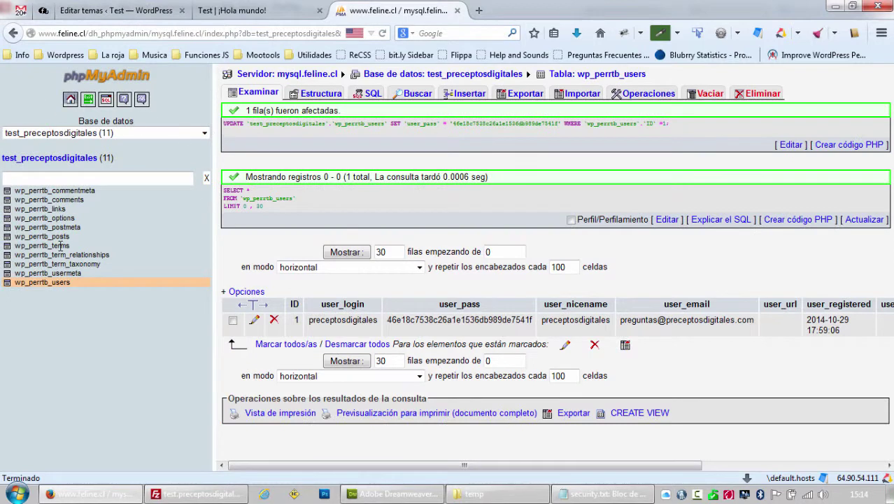
left_click(84, 283)
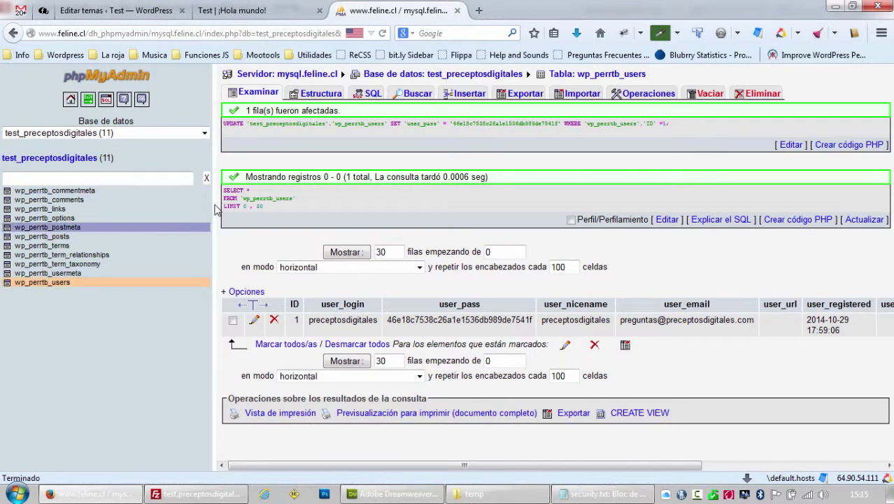
left_click(142, 16)
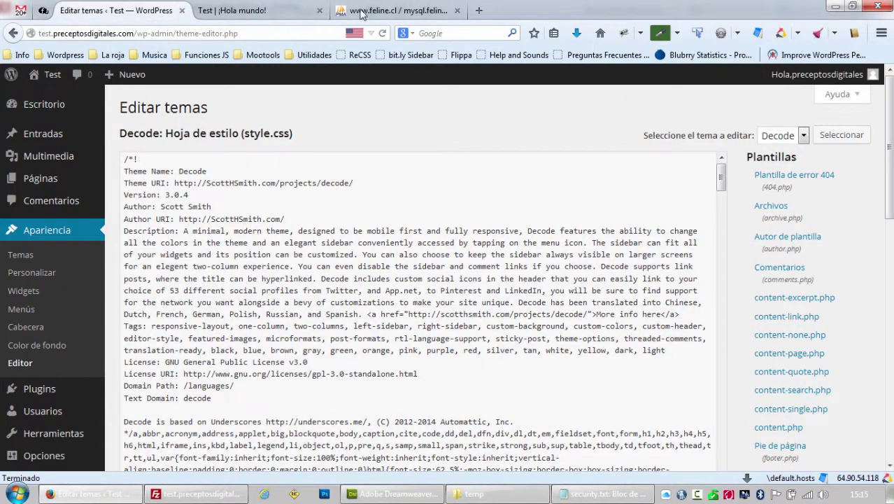
left_click(395, 12)
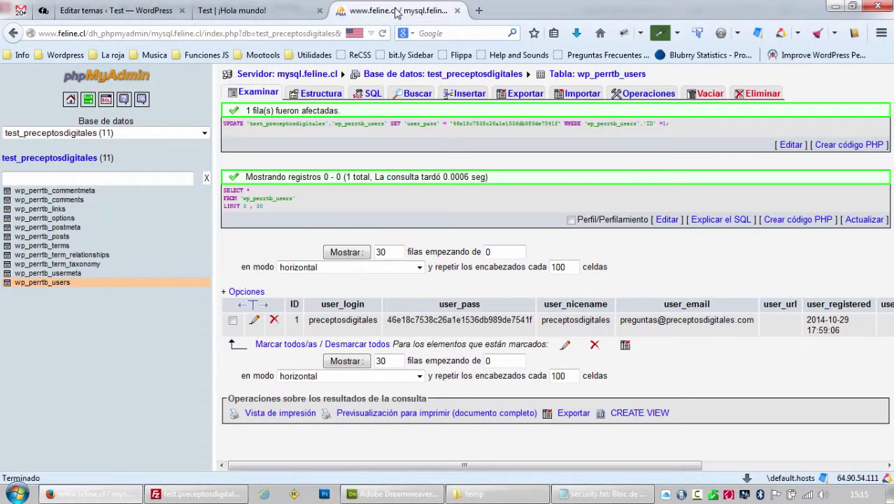
left_click(234, 7)
left_click(123, 10)
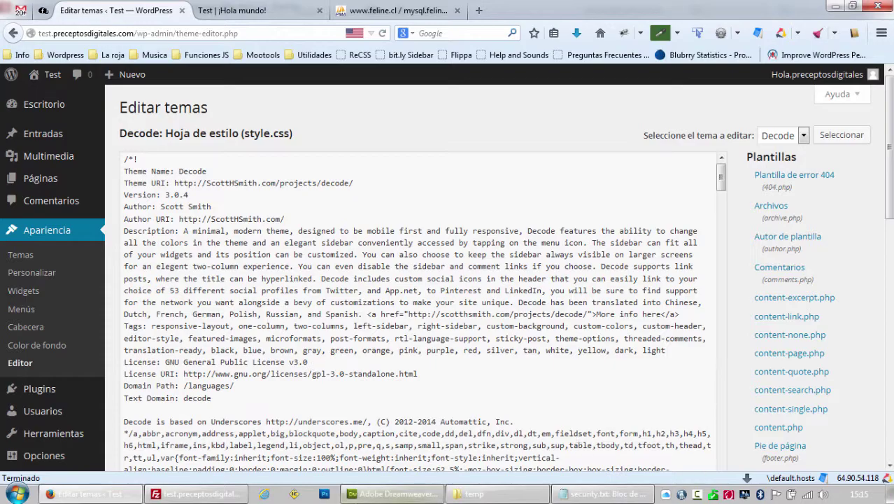
Download wp-config.php from the server's site root into the local temp folder.
left_click(196, 494)
scroll(650, 263, "down", 3)
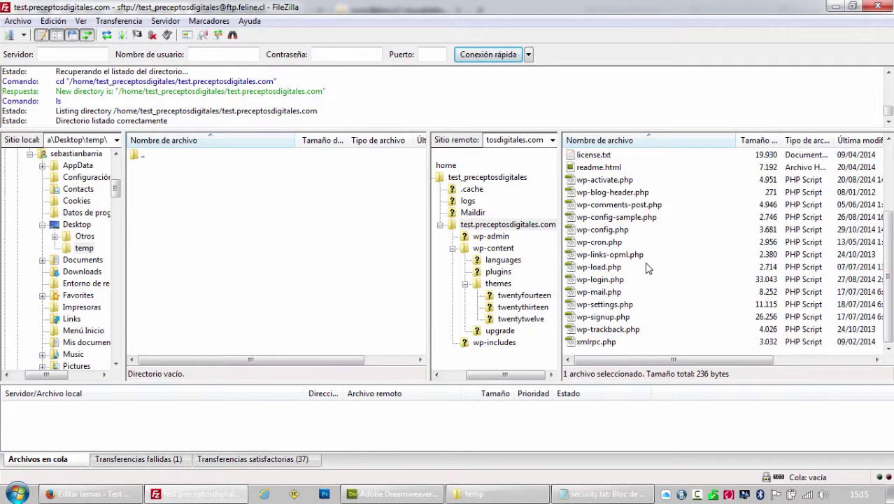
double_click(610, 230)
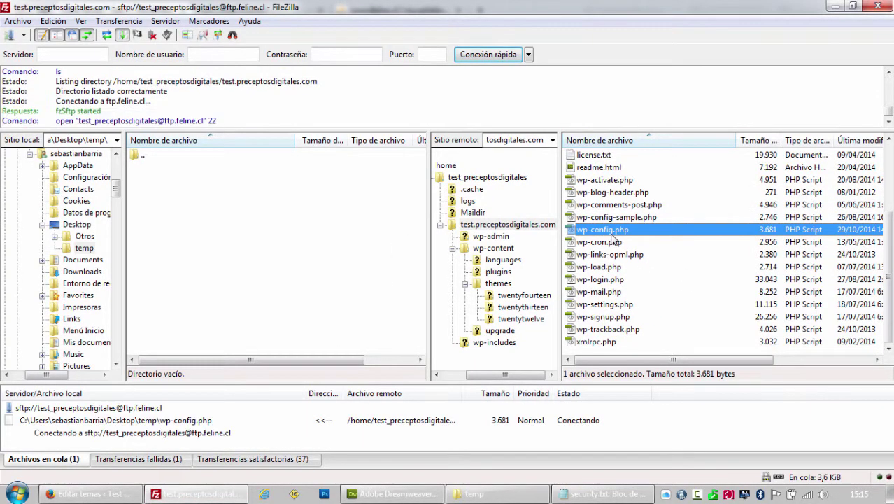
left_click(480, 495)
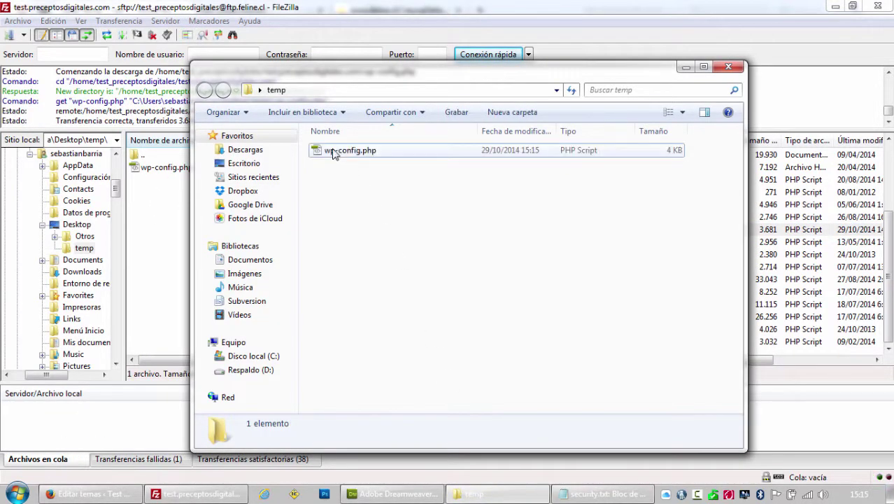
left_click(334, 150)
Review the database settings in wp-config.php in Dreamweaver down to the end of the file.
left_click(382, 498)
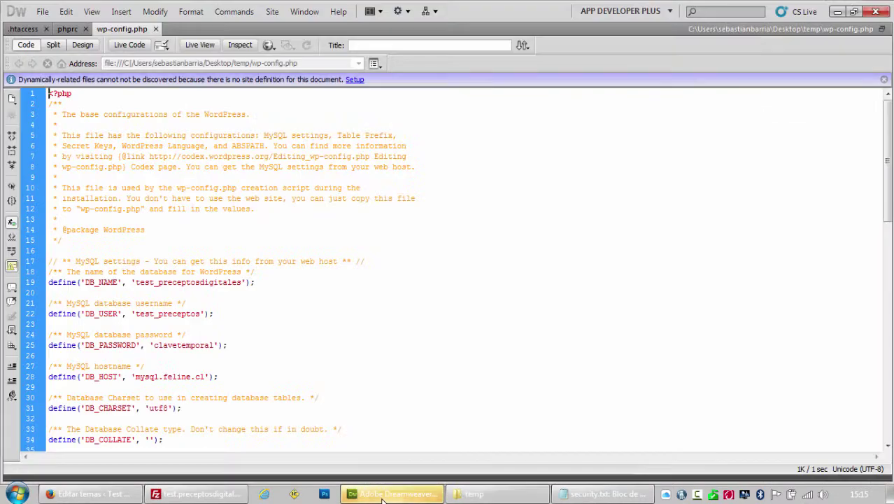
scroll(149, 187, "down", 4)
scroll(163, 236, "up", 4)
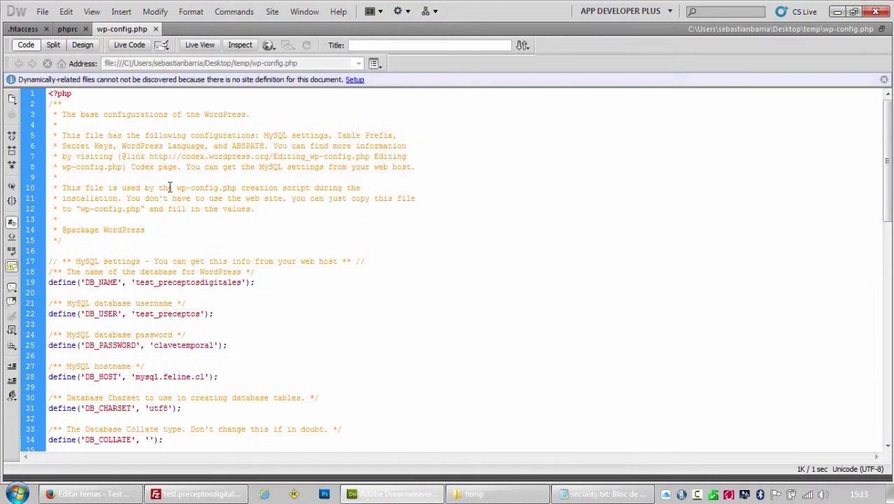
scroll(166, 161, "down", 4)
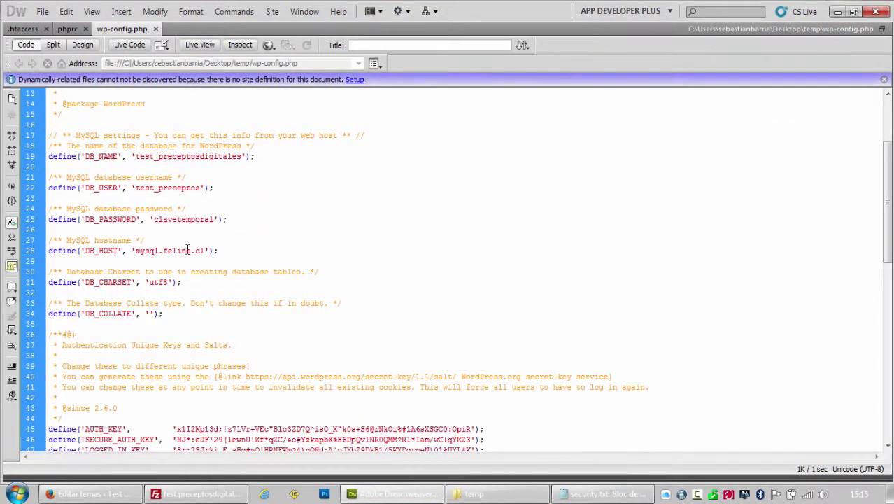
double_click(178, 220)
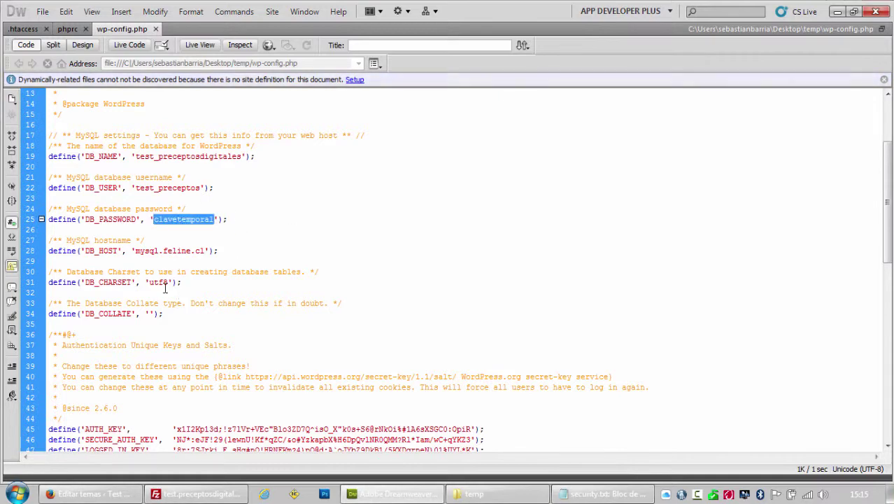
left_click(239, 280)
scroll(239, 280, "down", 4)
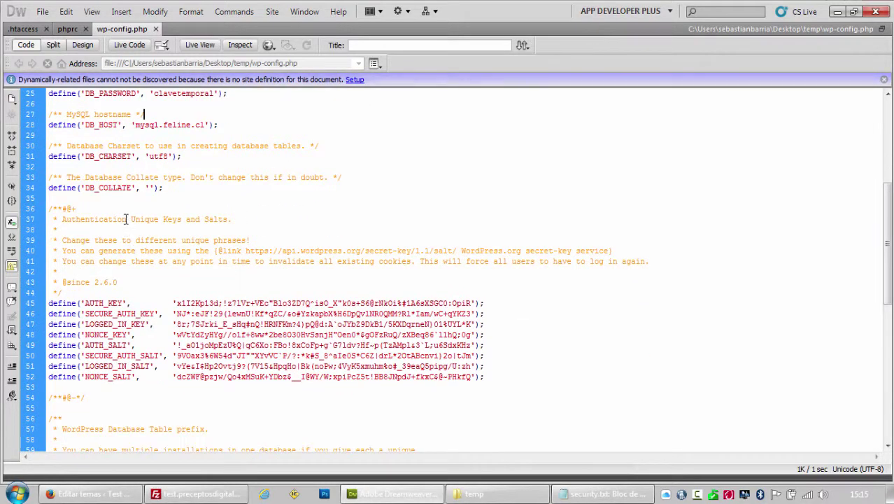
scroll(239, 280, "up", 8)
scroll(255, 304, "down", 17)
scroll(240, 299, "down", 4)
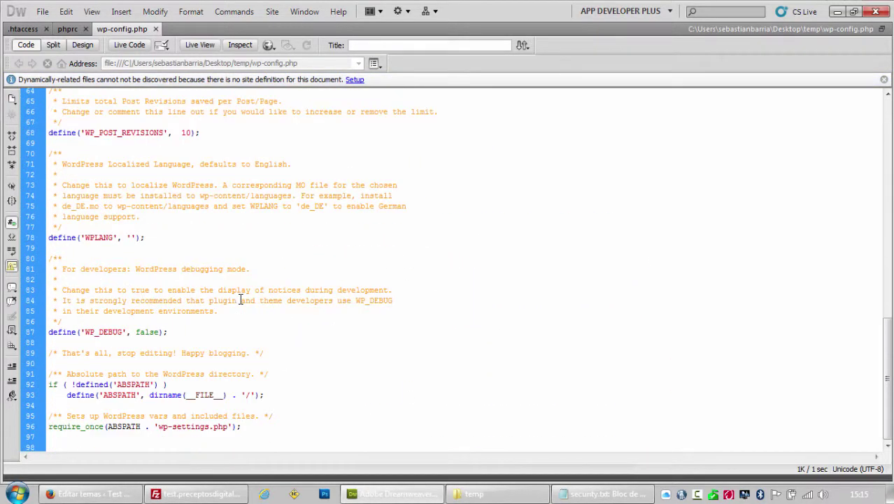
scroll(243, 295, "up", 20)
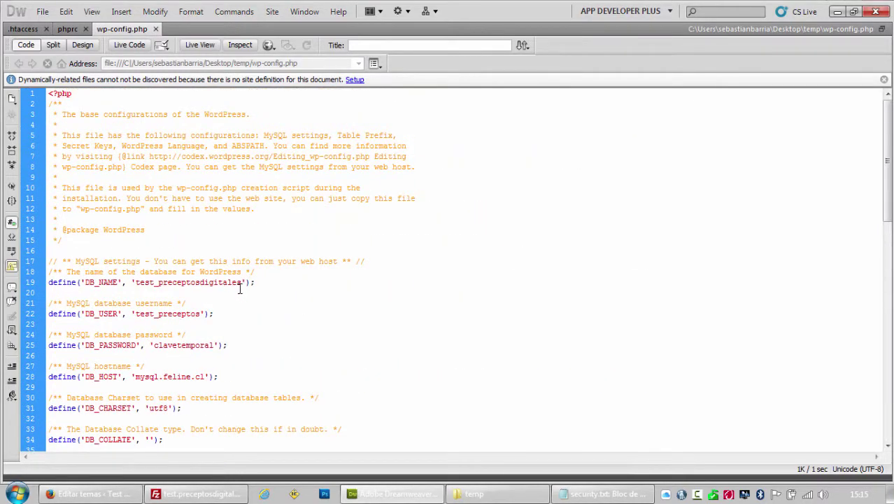
scroll(240, 288, "down", 20)
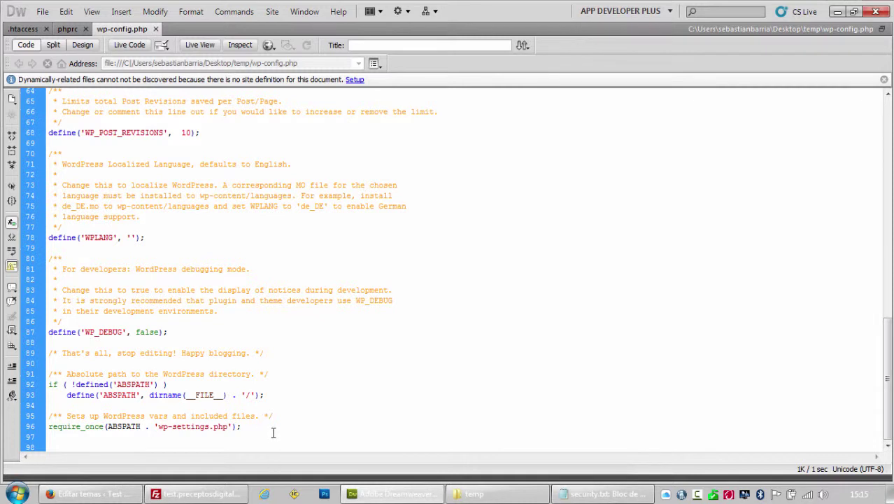
Append a '//asdasdasd' comment and define('DISALLOW_FILE_EDIT', true); at the end of wp-config.php.
key("Return")
key("Return")
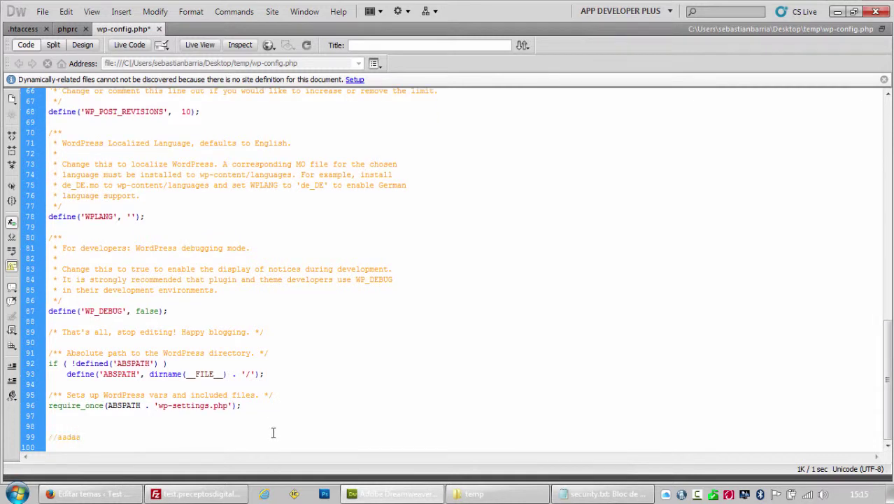
type("//asdasdasd")
key("Return")
type("define('DISALLOW_FILE_EDIT', true);")
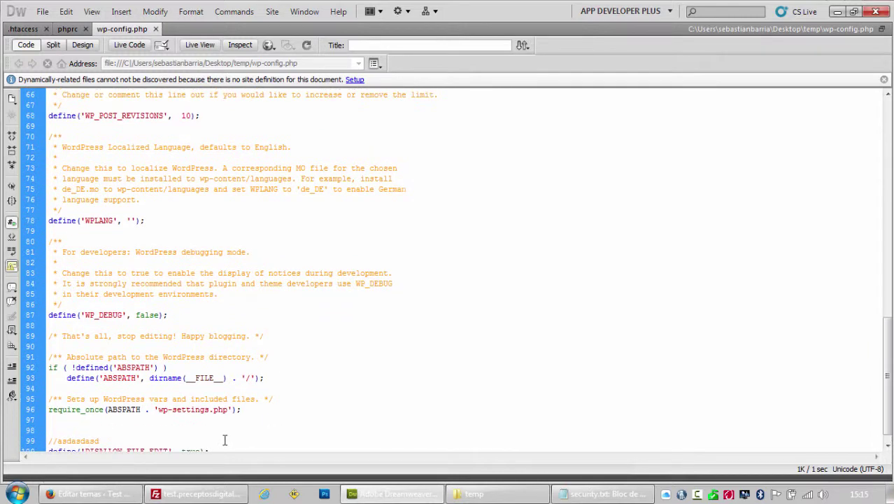
Upload the edited wp-config.php to the server through FileZilla.
left_click(224, 494)
double_click(168, 168)
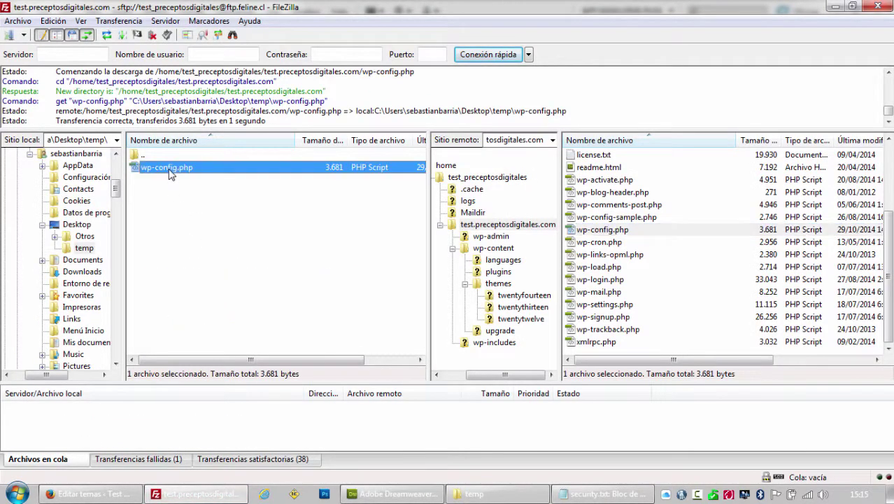
left_click(109, 486)
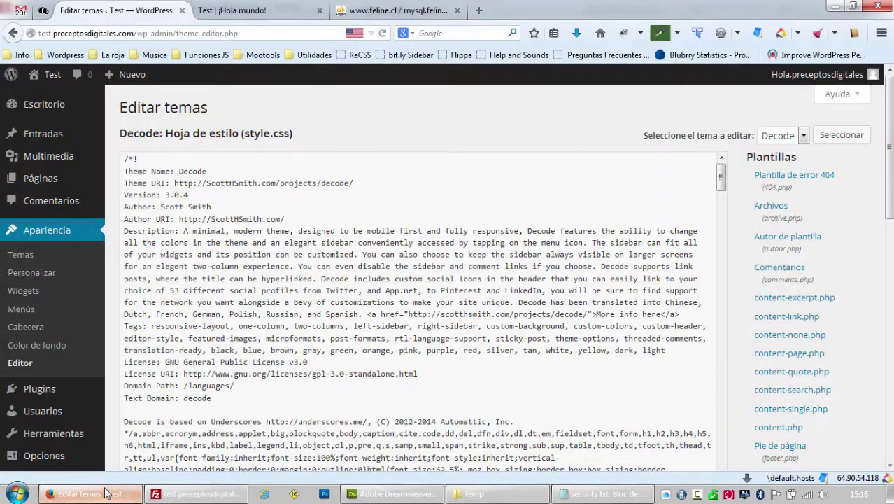
Verify the theme editor and plugin editor both now show a no-permissions error.
left_click(22, 362)
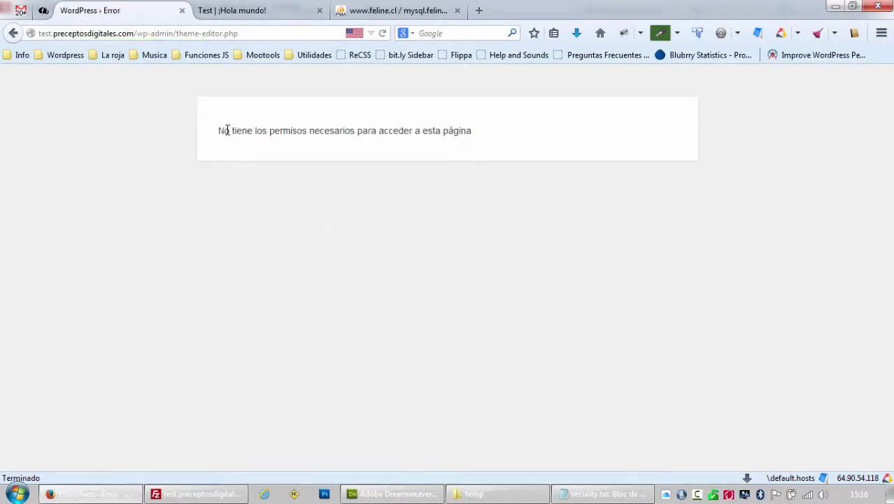
left_click(12, 33)
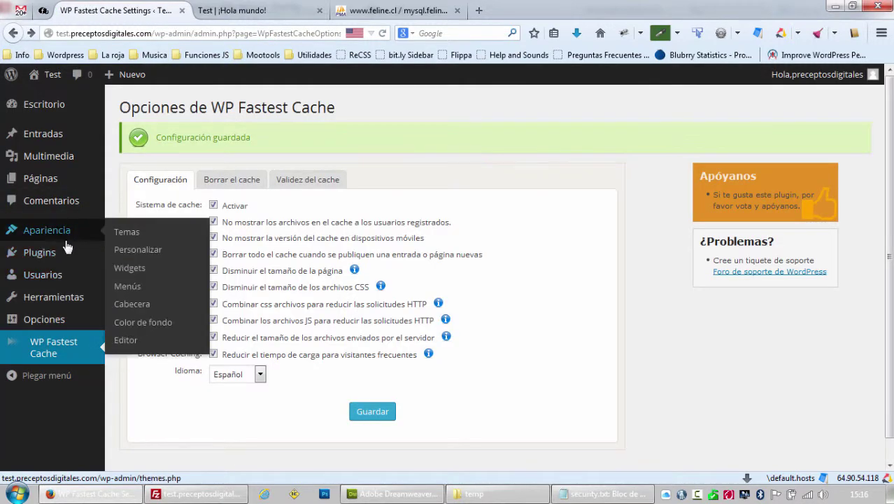
mouse_move(56, 256)
left_click(131, 296)
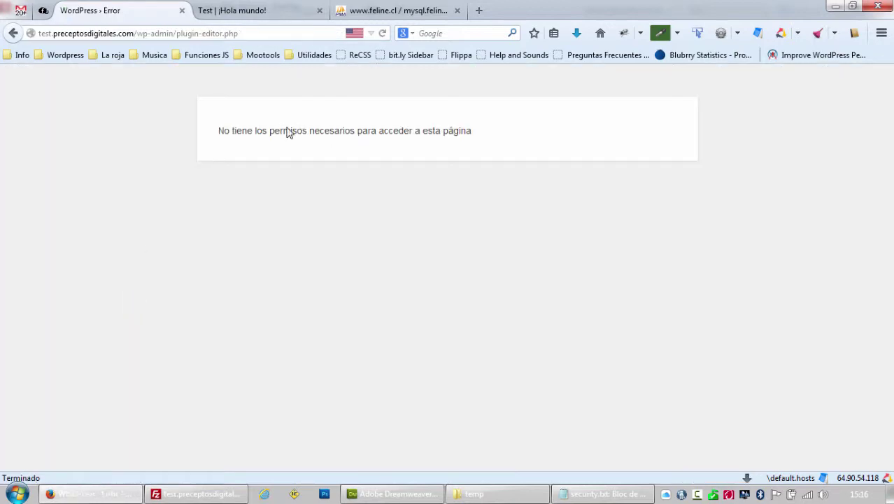
left_click(26, 35)
left_click(17, 33)
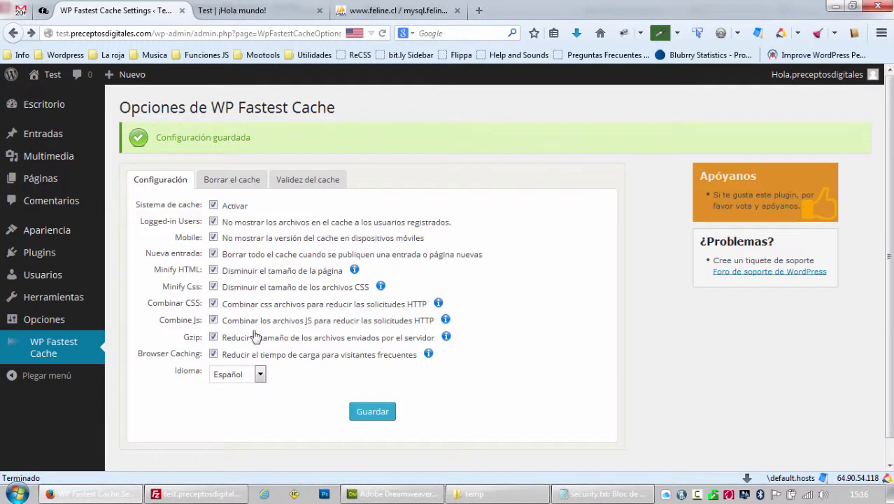
left_click(619, 494)
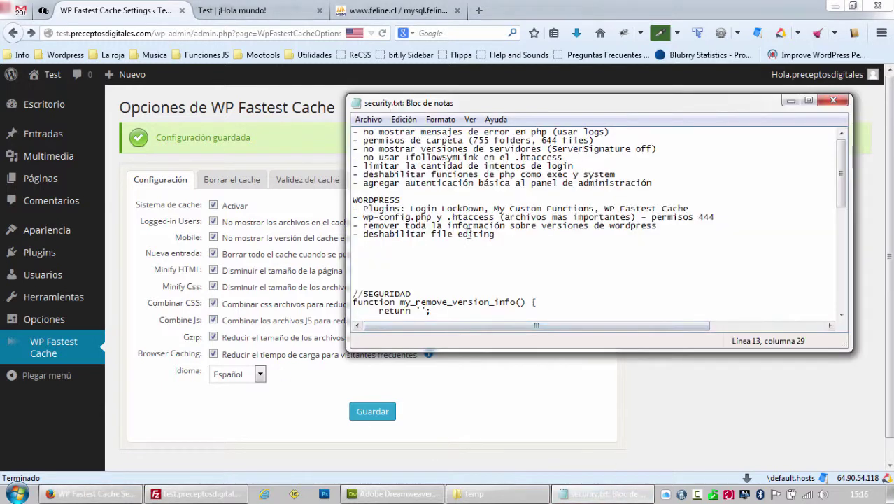
Delete the '- deshabilitar file editing' line from security.txt and highlight the wp-config.php permisos 444 item.
left_click_drag(499, 235, 335, 232)
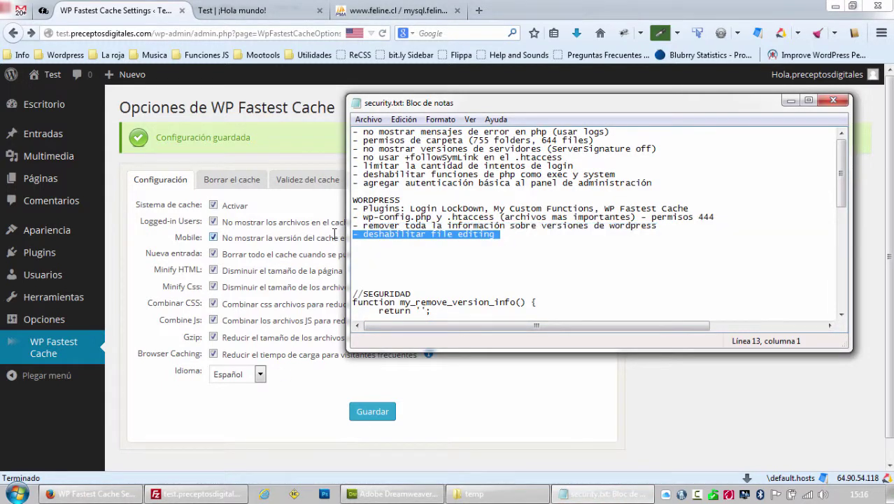
key("BackSpace")
key("BackSpace")
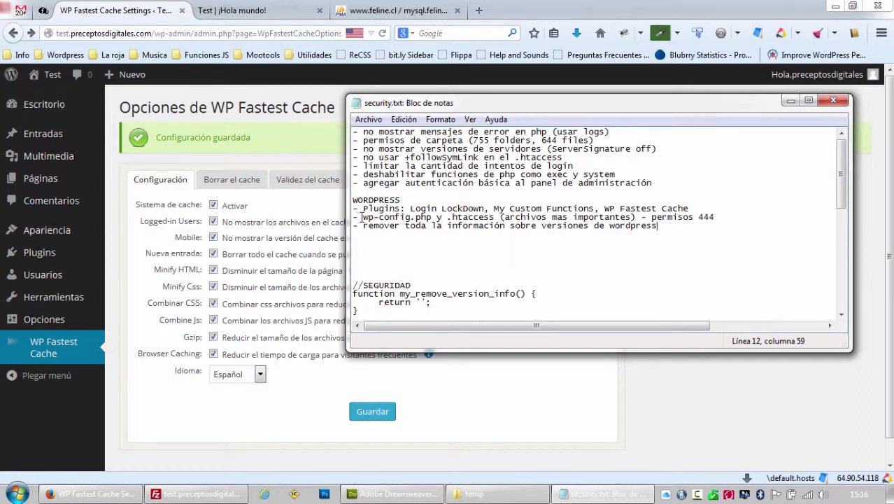
left_click_drag(361, 216, 641, 217)
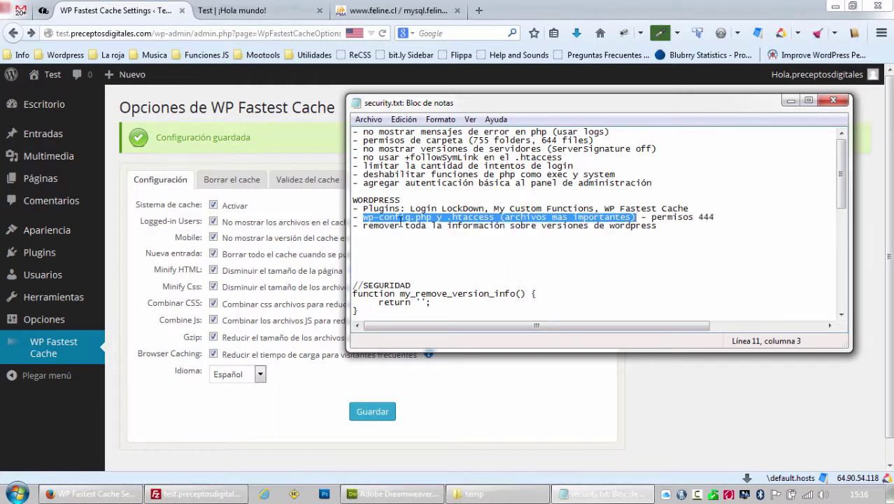
left_click_drag(651, 218, 714, 217)
Set the server's .htaccess file permissions to 444 so it is read-only.
left_click(197, 494)
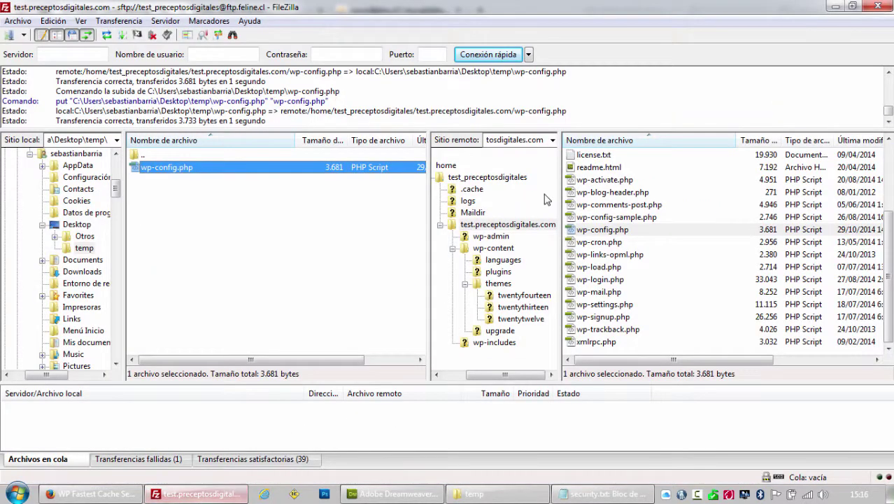
left_click(600, 232)
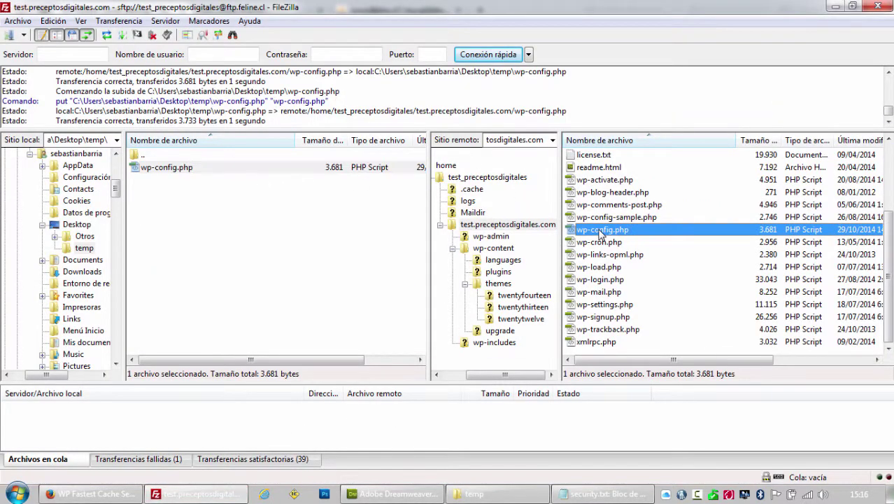
scroll(600, 231, "up", 2)
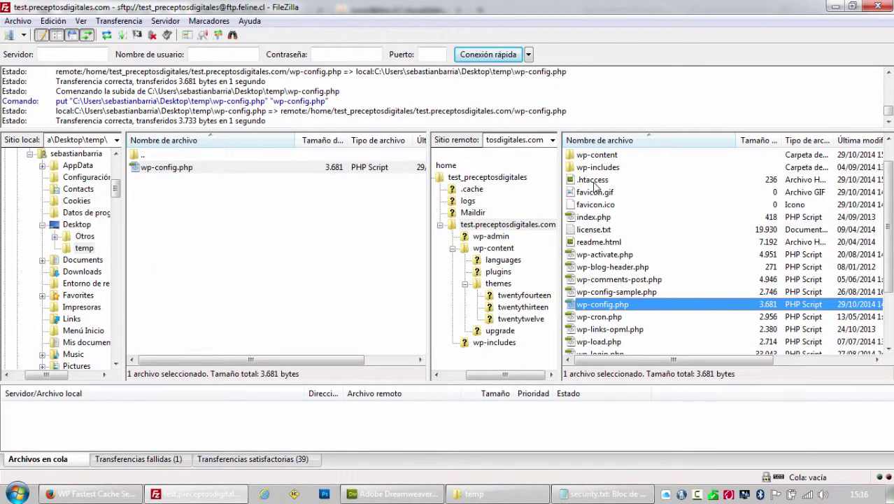
right_click(594, 182)
left_click(633, 344)
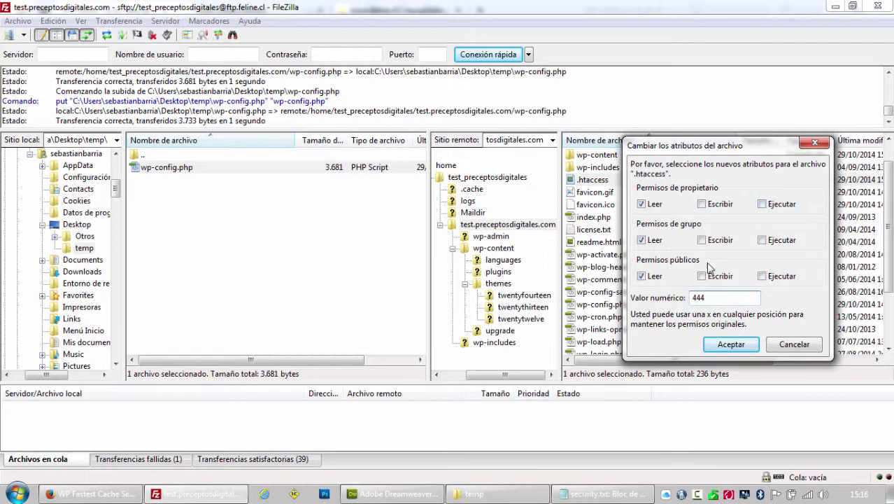
left_click_drag(703, 156, 435, 160)
left_click(475, 352)
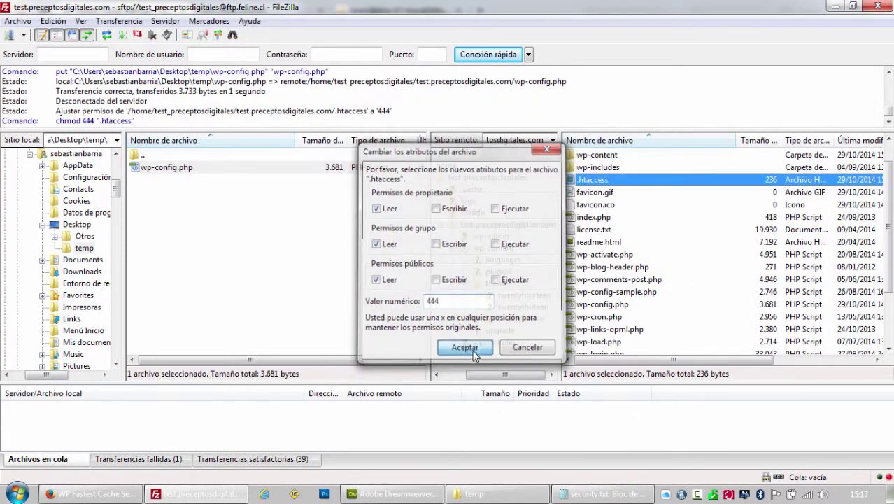
Change the server's wp-config.php file permissions from 640 to 444.
right_click(609, 309)
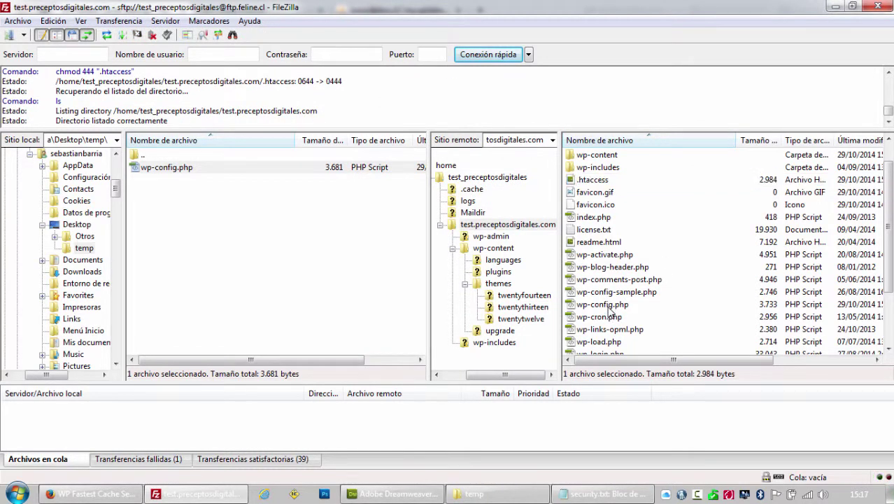
left_click(661, 470)
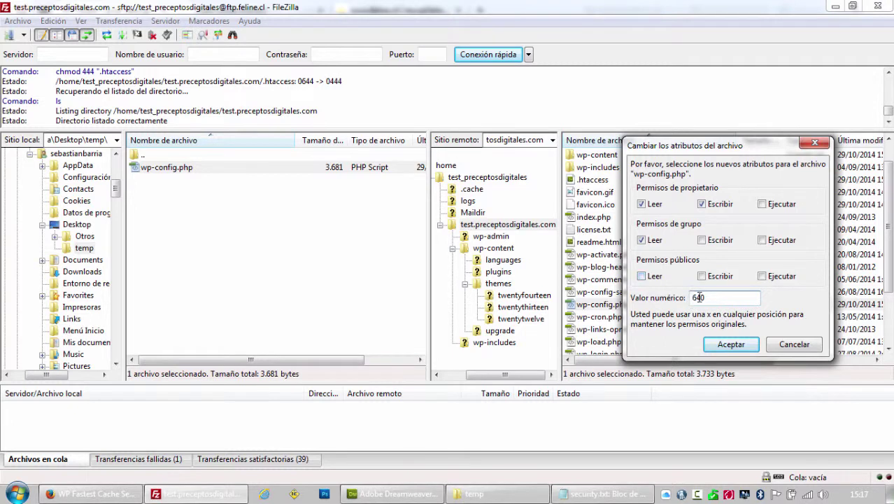
left_click_drag(716, 299, 652, 300)
type("444")
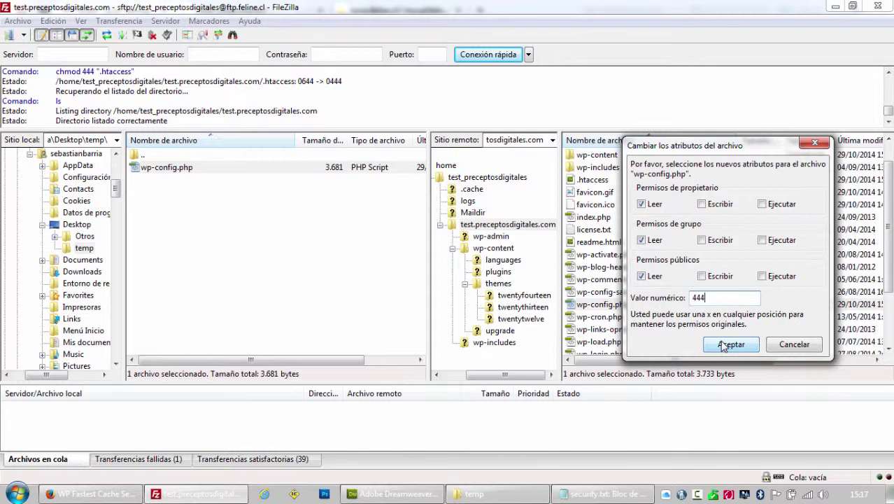
left_click(727, 345)
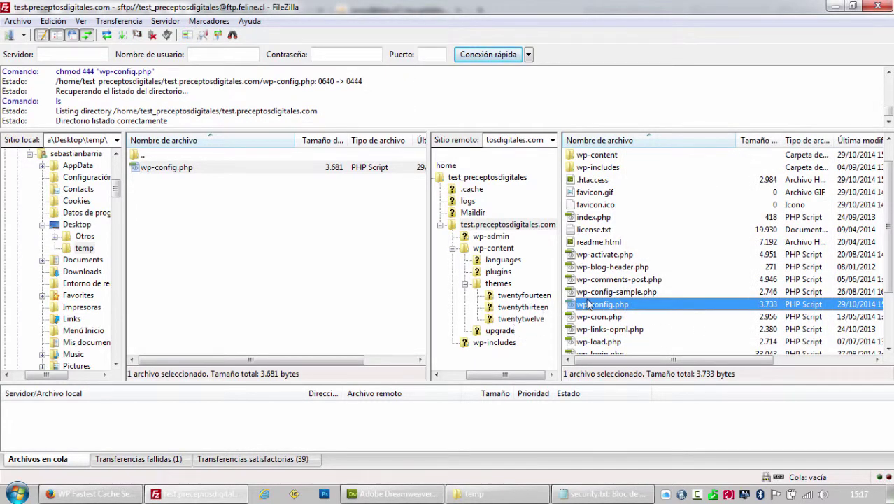
left_click(100, 494)
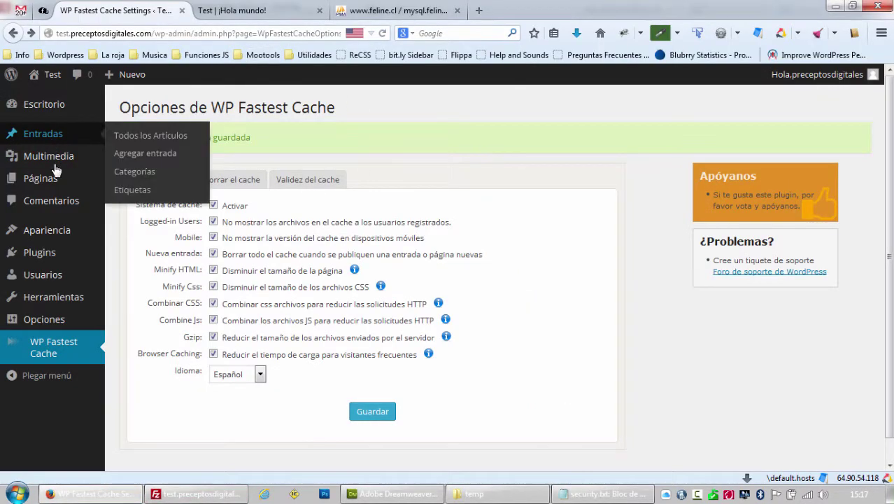
Open Plugins > Agregar nuevo in WordPress, then bring Dreamweaver forward.
mouse_move(61, 256)
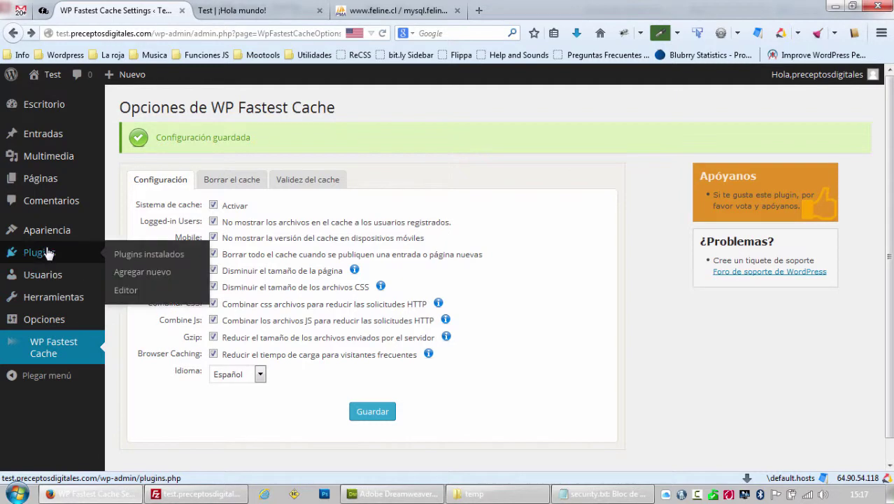
left_click(154, 277)
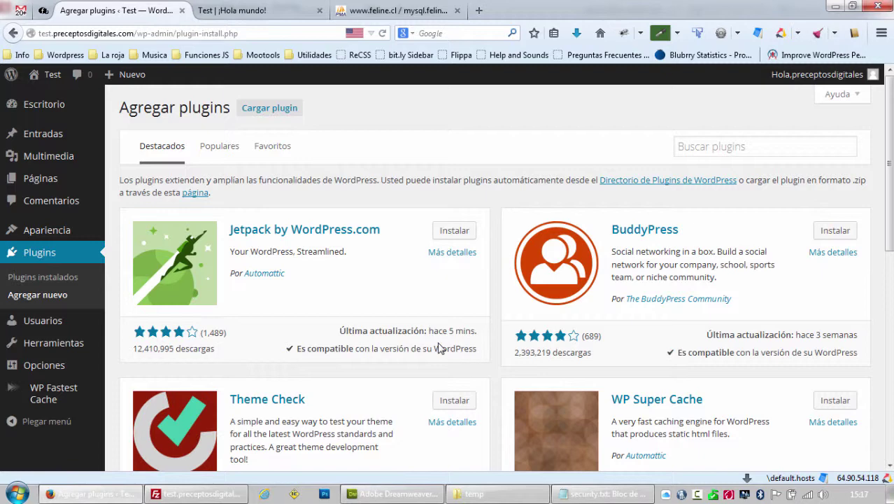
left_click(393, 493)
Remove line 11, the wp-config.php and .htaccess permisos 444 item, from security.txt.
left_click(600, 494)
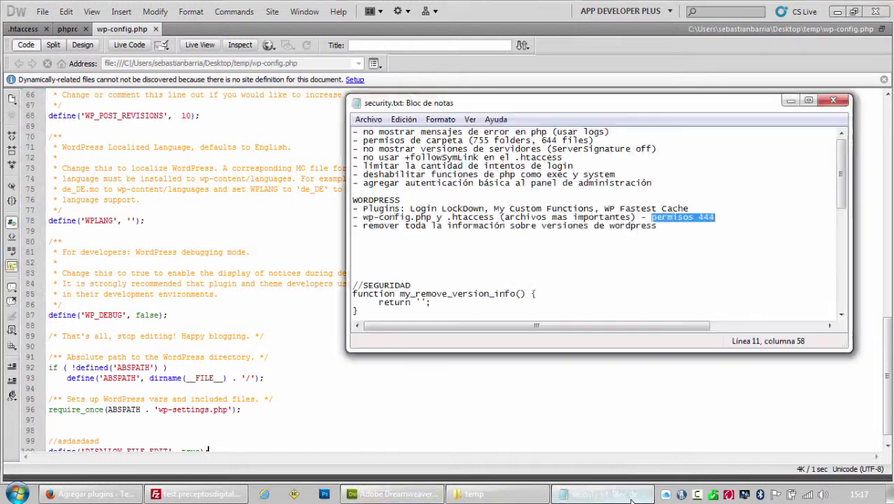
left_click(717, 217)
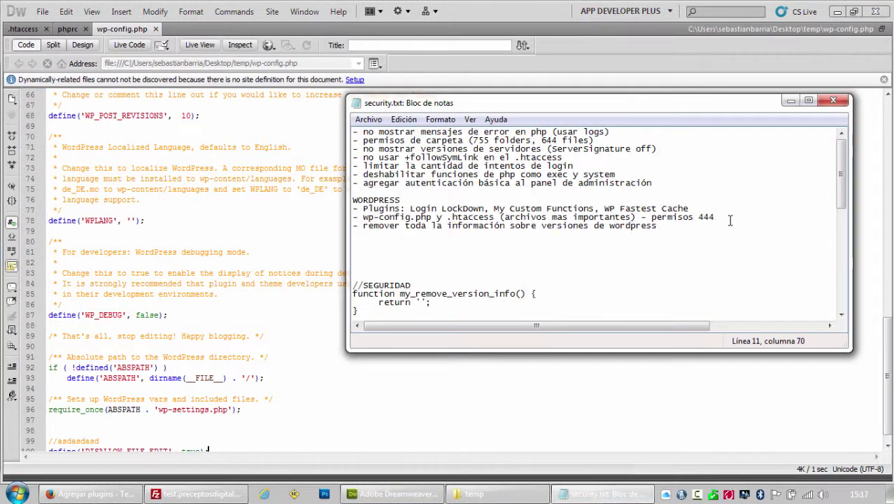
key("shift+Home")
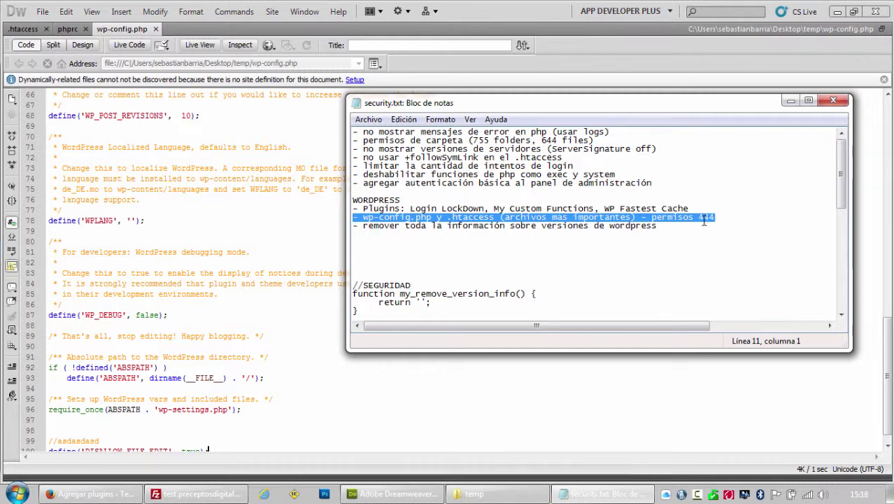
key("BackSpace")
key("BackSpace")
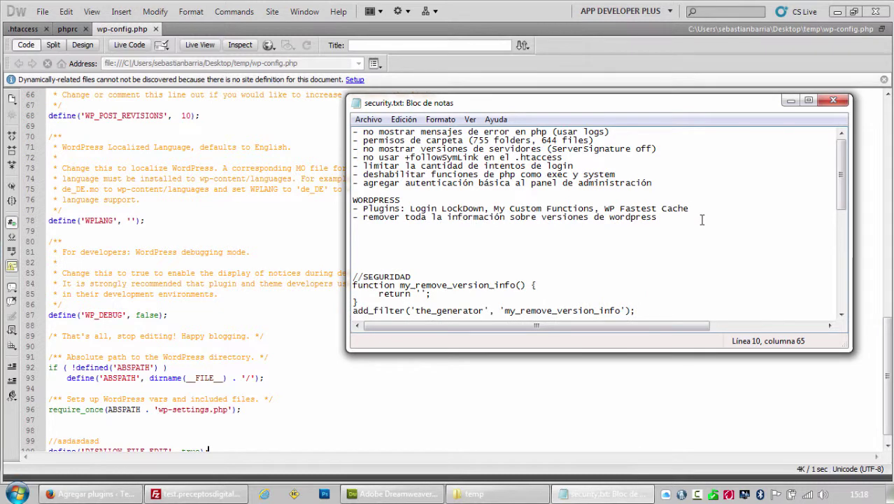
left_click(199, 493)
right_click(618, 303)
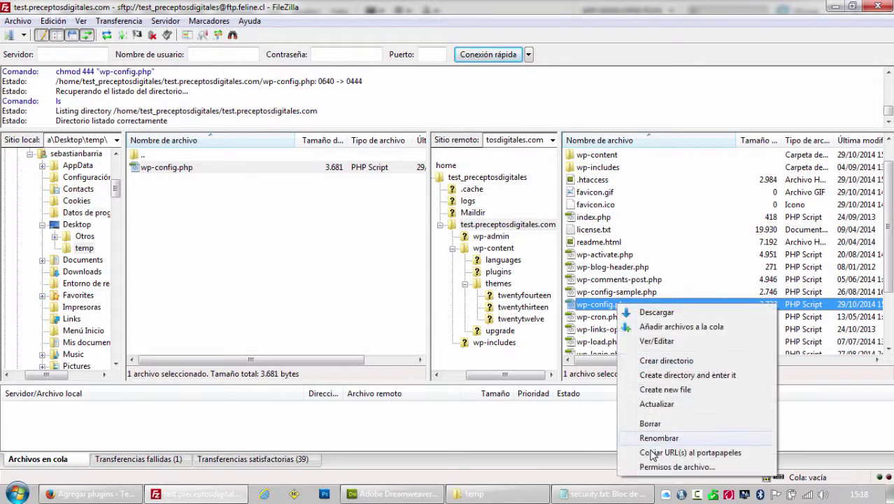
left_click(664, 469)
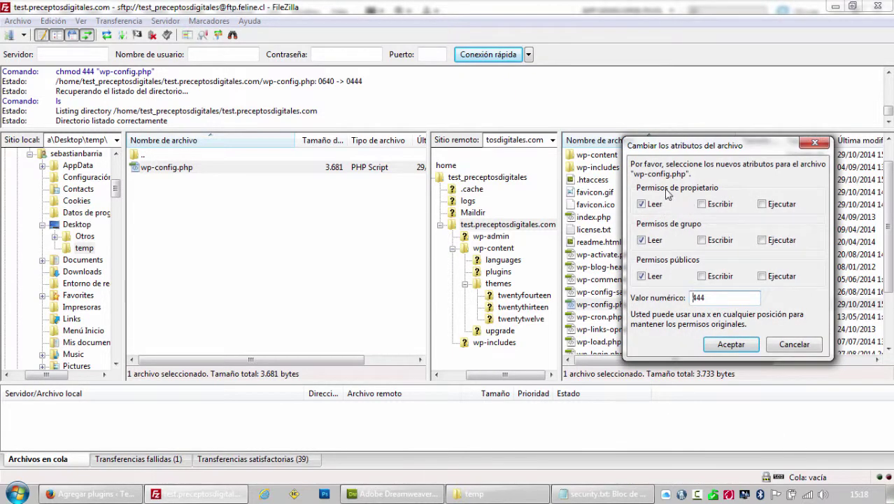
left_click(641, 240)
left_click(642, 276)
left_click(773, 344)
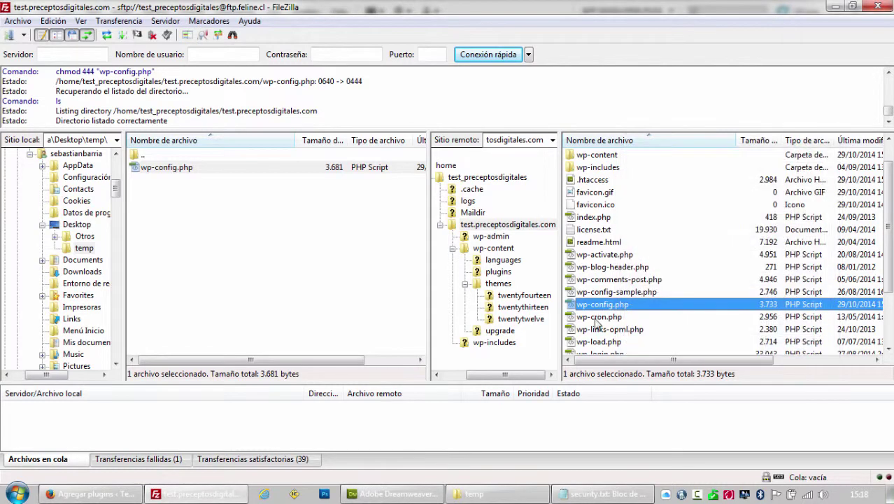
left_click(116, 493)
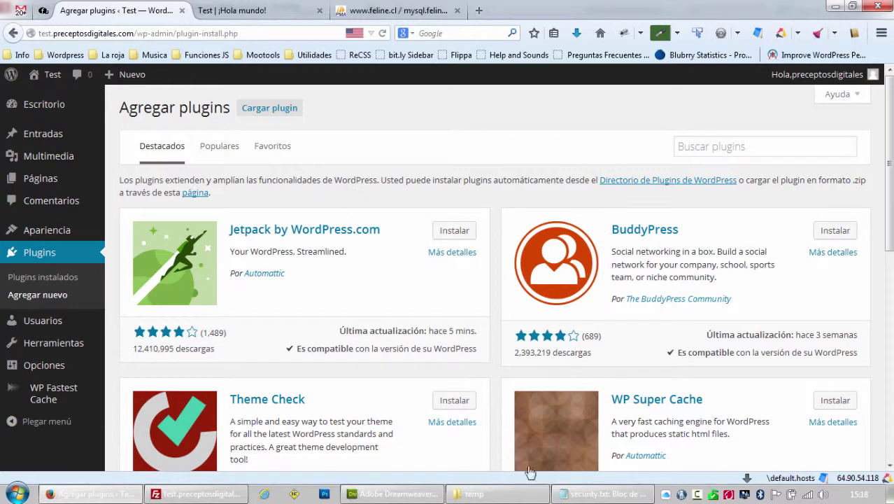
Copy 'My Custom Functions' from the checklist and search for it among WordPress plugins.
left_click(581, 494)
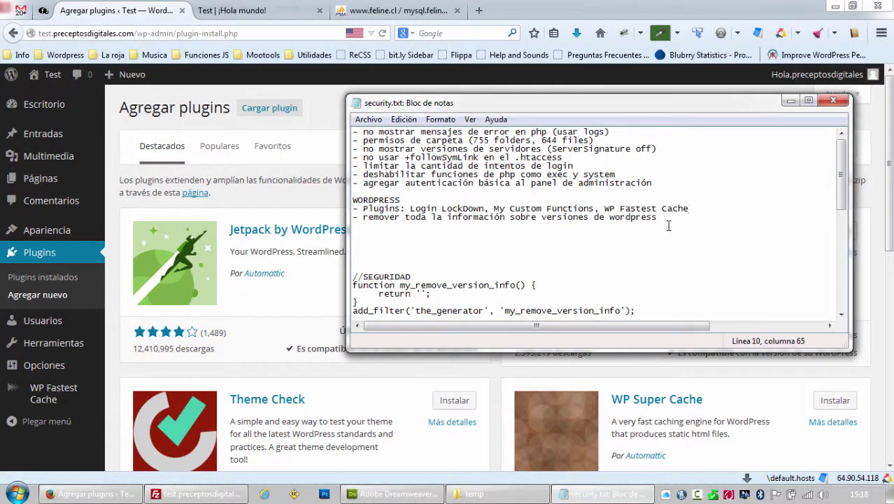
left_click_drag(668, 220, 385, 219)
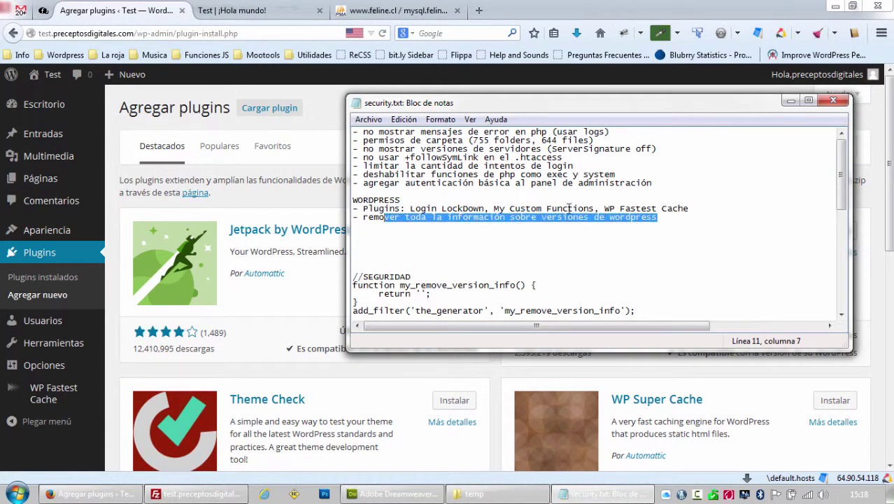
left_click_drag(595, 208, 500, 208)
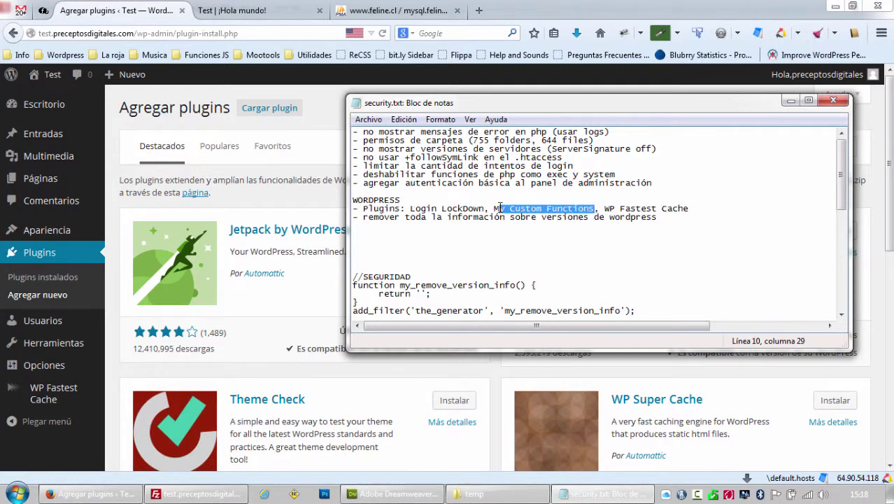
key("ctrl+c")
left_click(285, 190)
left_click(685, 146)
key("ctrl+v")
key("Return")
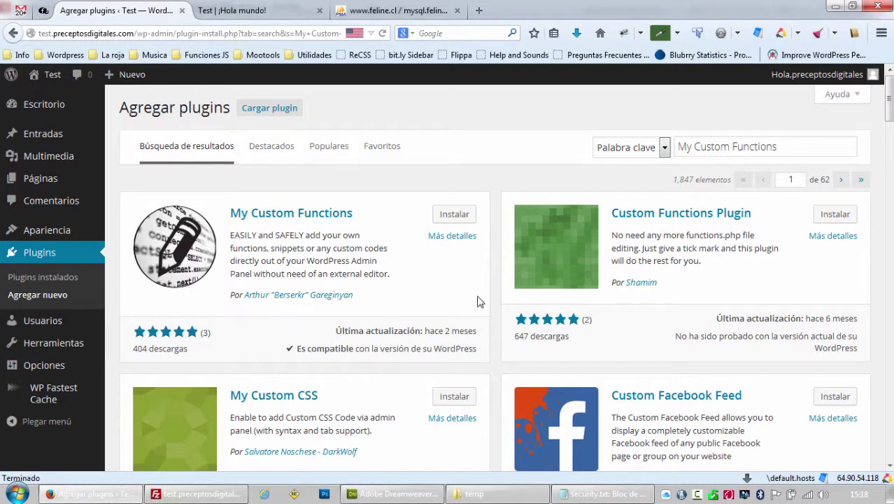
Install and activate My Custom Functions, then open Apariencia > Custom Functions.
left_click(459, 216)
left_click(455, 247)
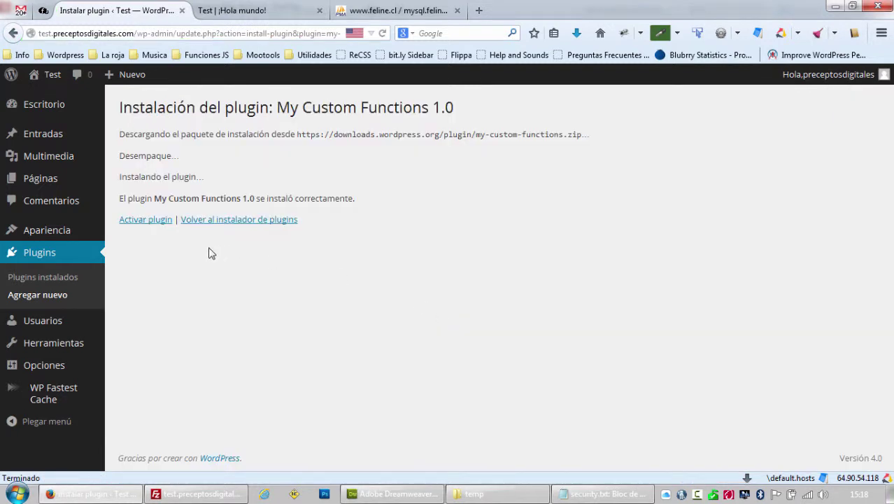
left_click(147, 220)
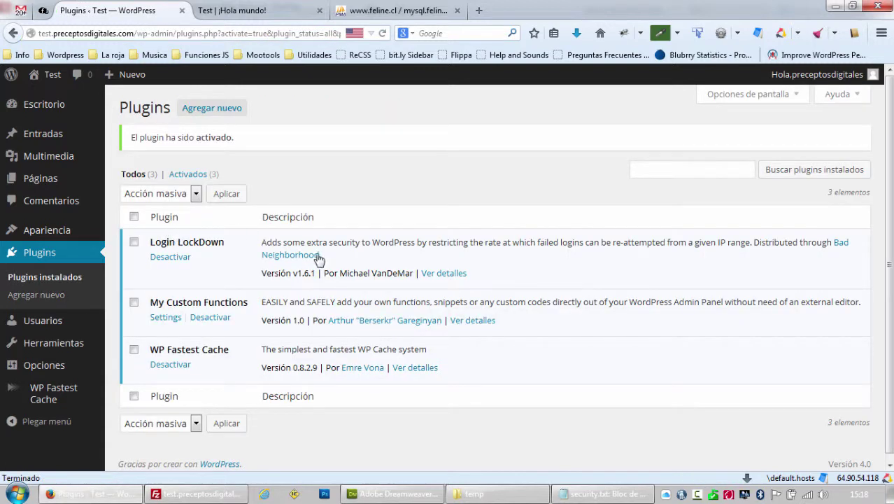
left_click_drag(152, 308, 249, 310)
left_click(249, 310)
mouse_move(76, 235)
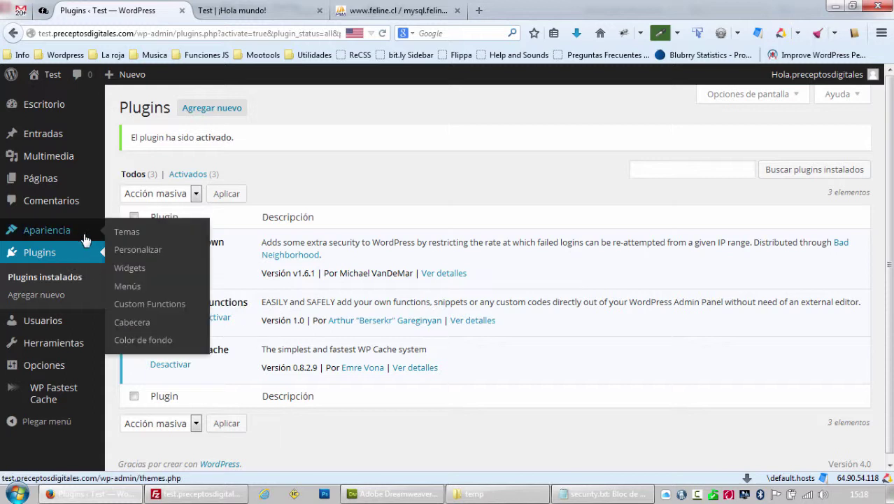
left_click(158, 313)
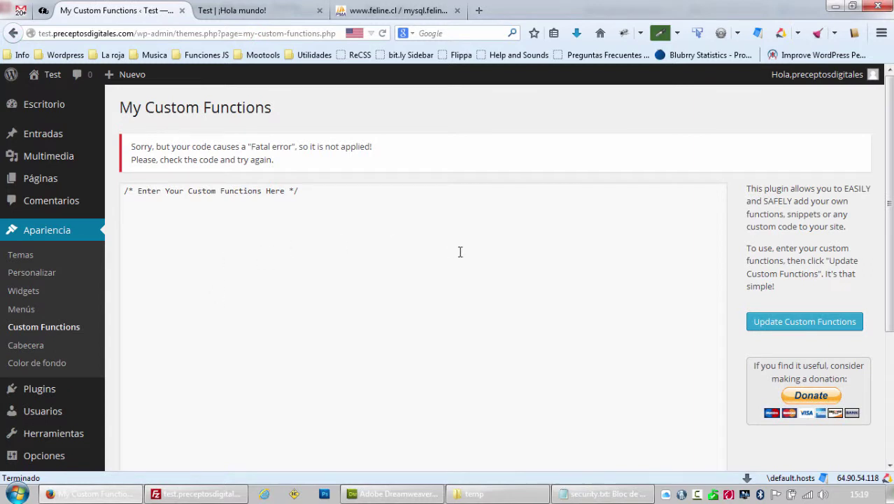
Delete the finished '- Plugins:' line from security.txt and go to the ¡Hola mundo! post tab.
scroll(415, 255, "down", 2)
scroll(415, 253, "up", 2)
left_click(334, 212)
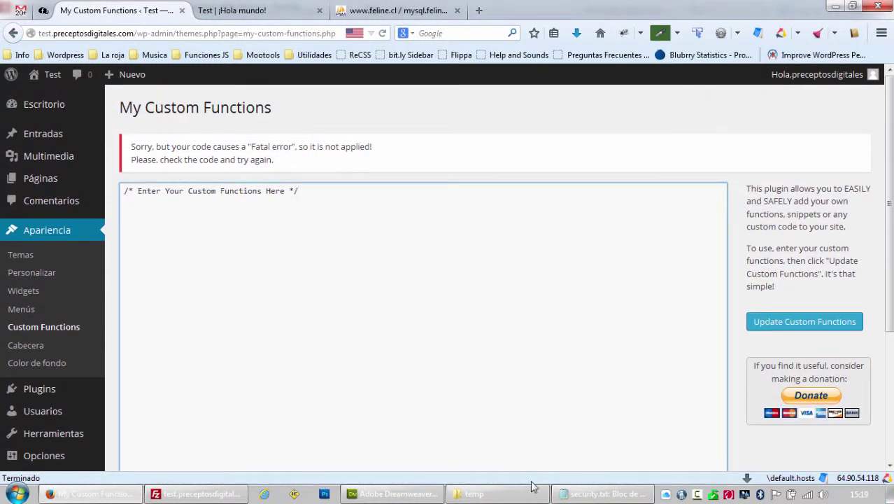
left_click(591, 495)
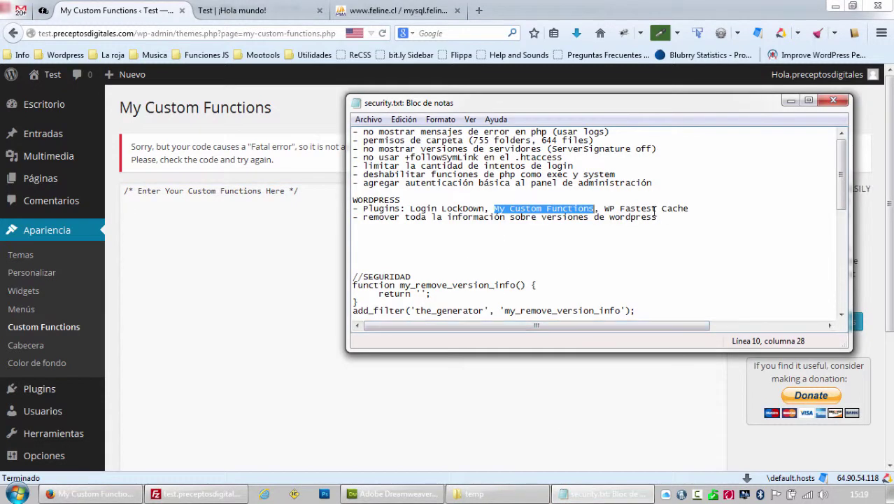
left_click_drag(693, 208, 316, 208)
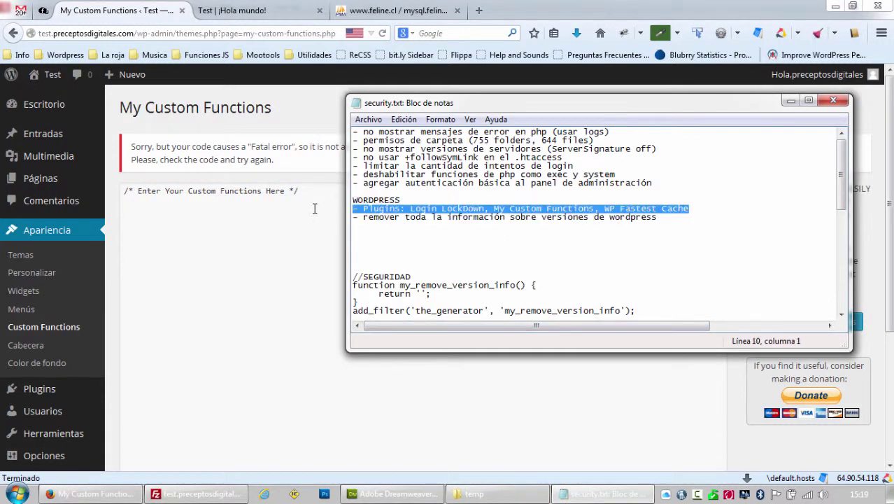
key("BackSpace")
key("BackSpace")
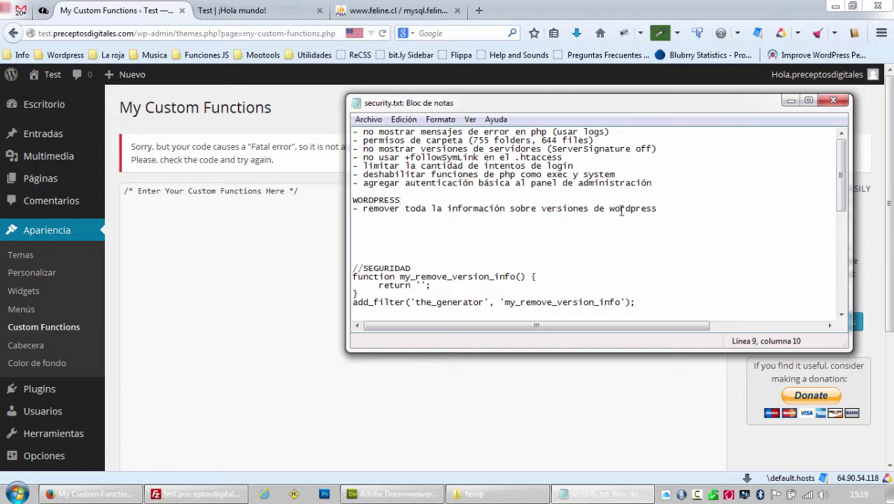
left_click_drag(656, 208, 349, 209)
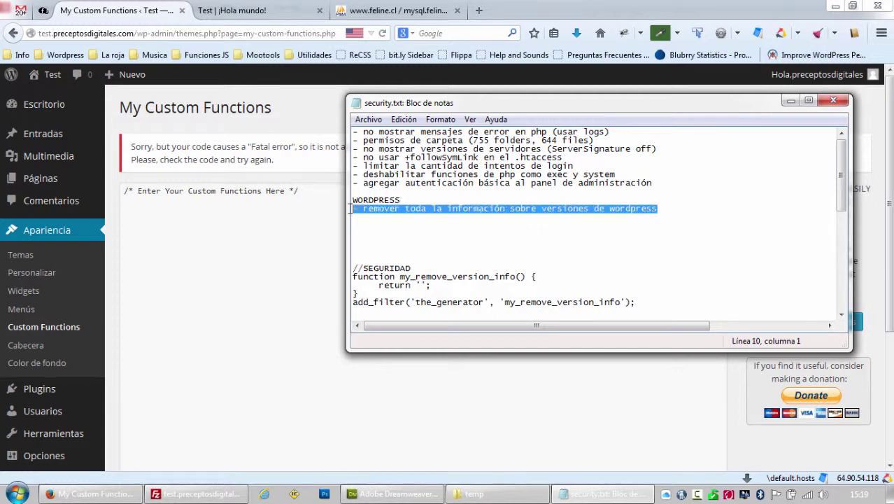
left_click(235, 13)
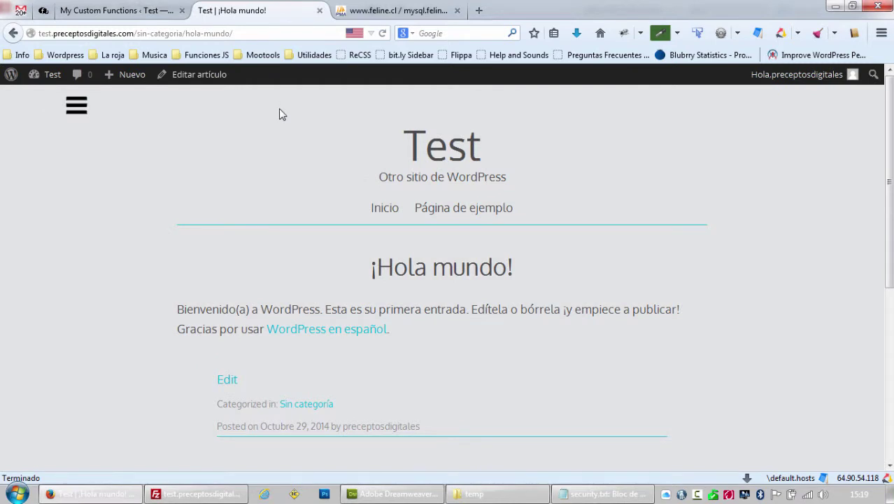
Reload the post, open its page source, and step through the '4.0' matches.
key("F5")
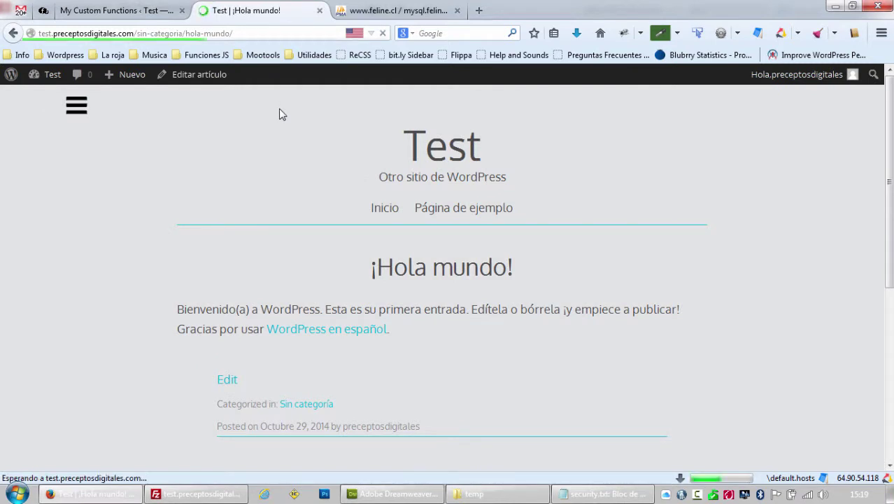
key("ctrl+u")
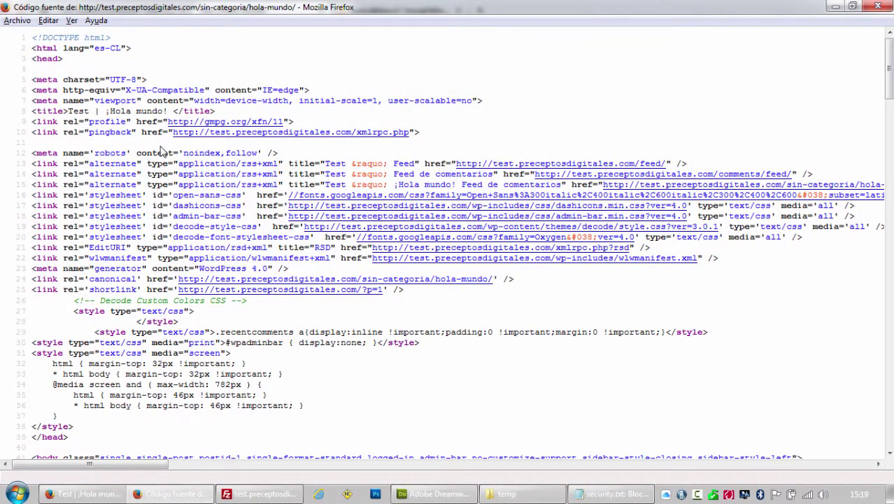
key("ctrl+f")
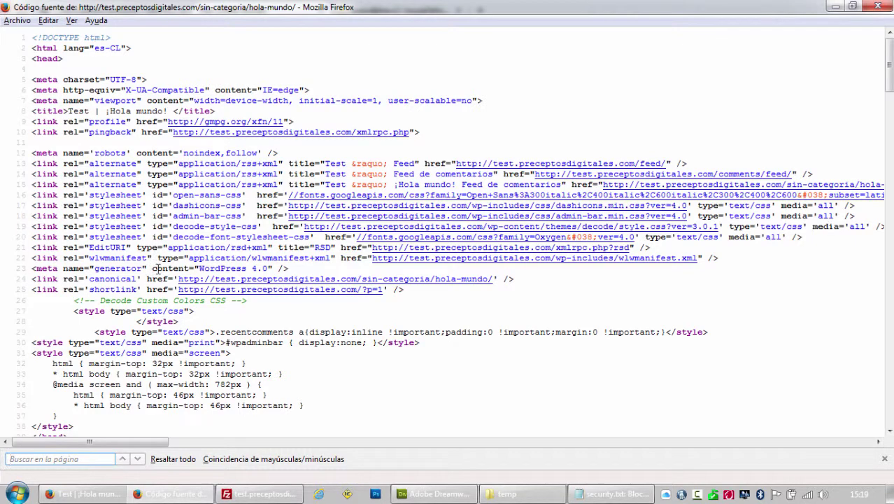
type("4.0")
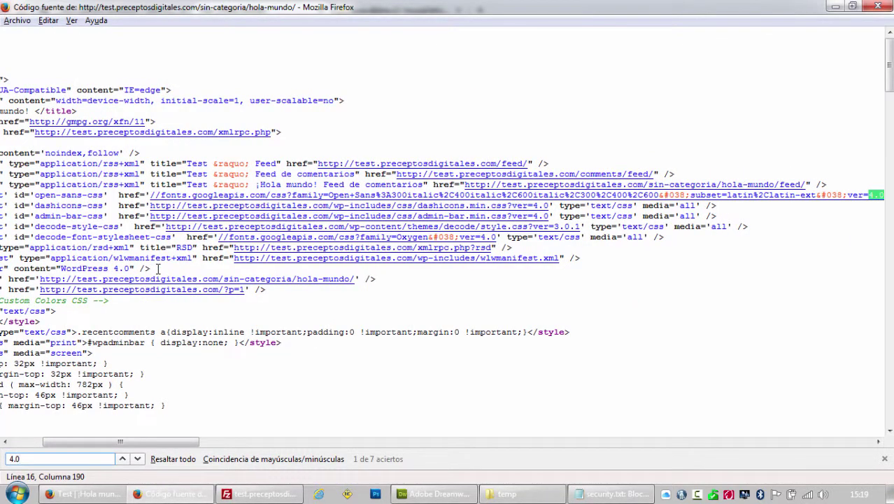
left_click_drag(182, 443, 212, 446)
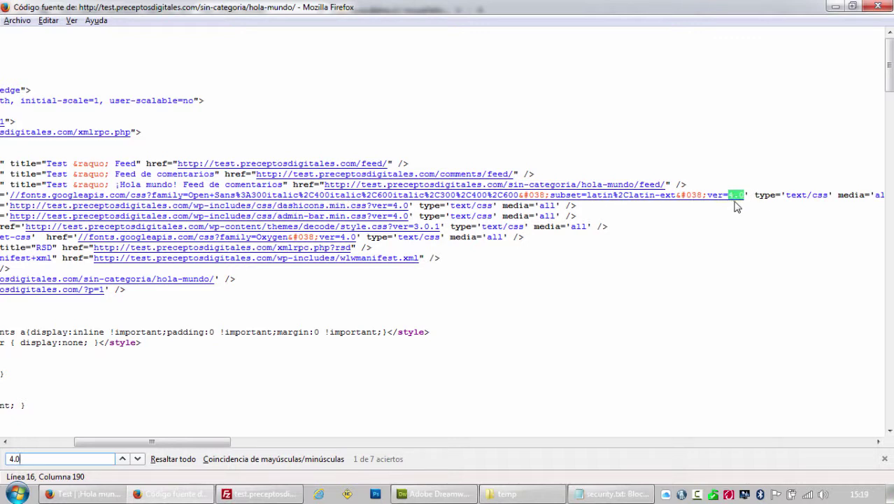
scroll(198, 395, "left", 5)
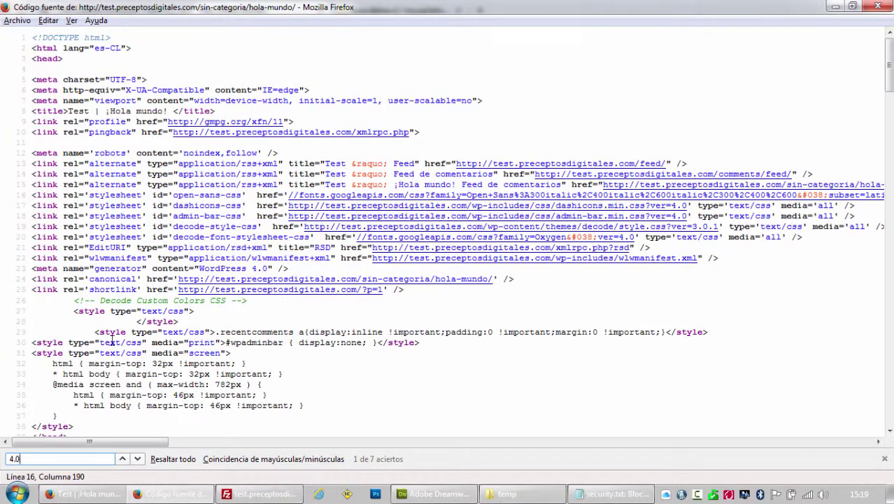
key("Return")
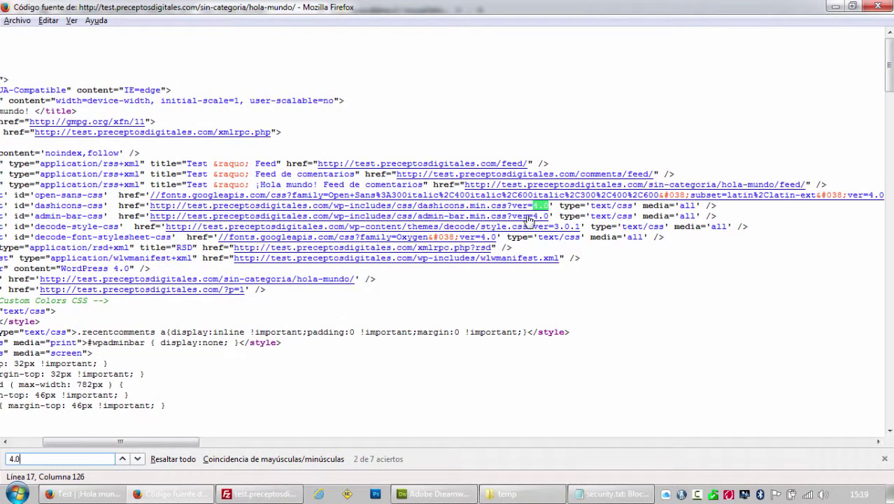
key("Return")
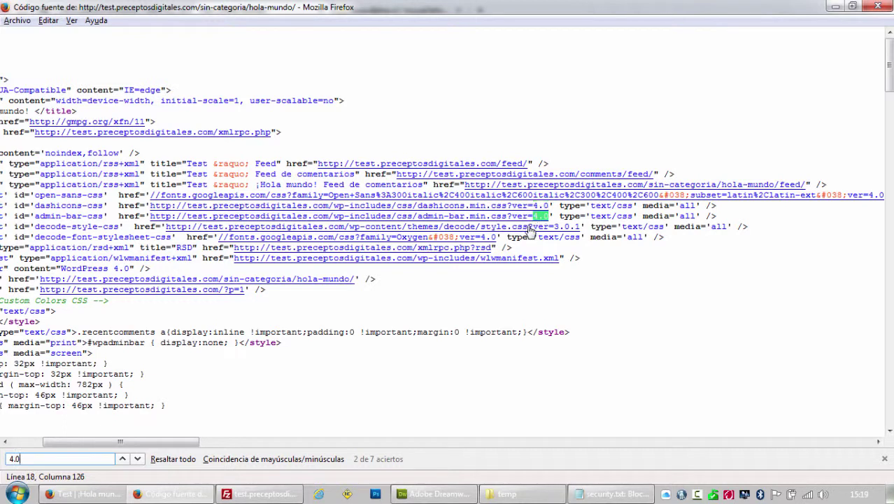
key("Return")
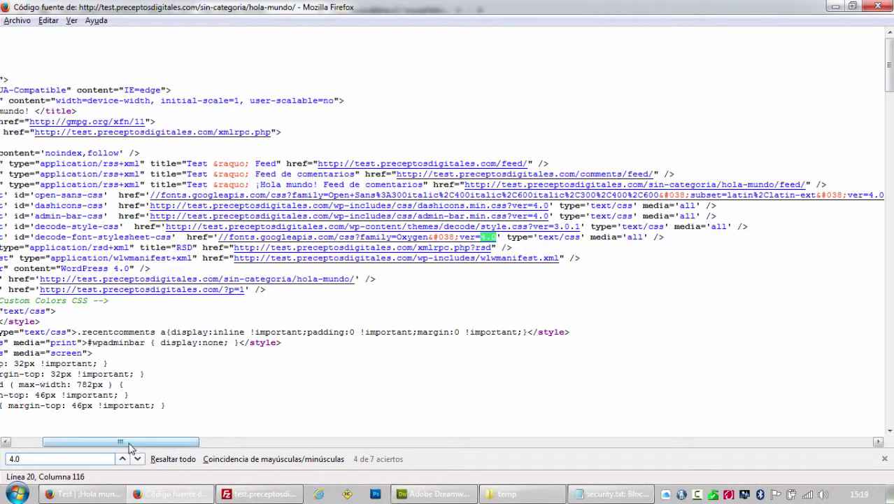
left_click_drag(135, 441, 86, 441)
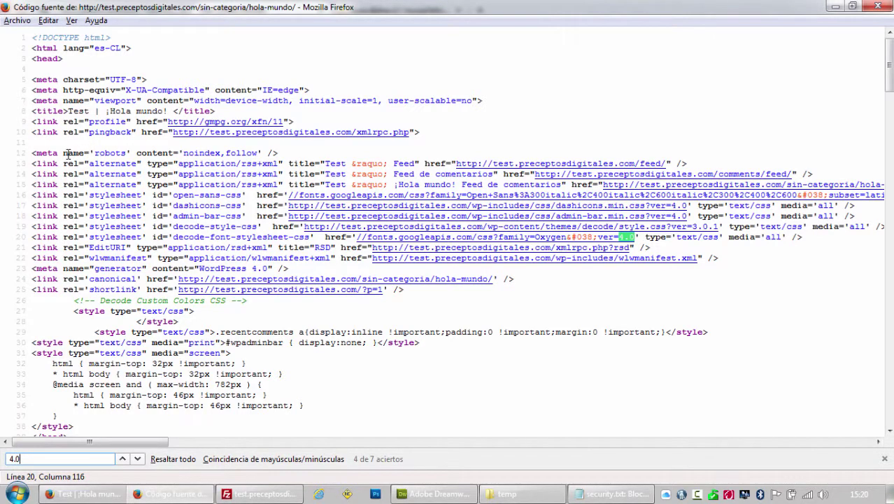
Search the source for 'gener' to find the WordPress 4.0 generator meta tag.
key("ctrl+f")
type("ge")
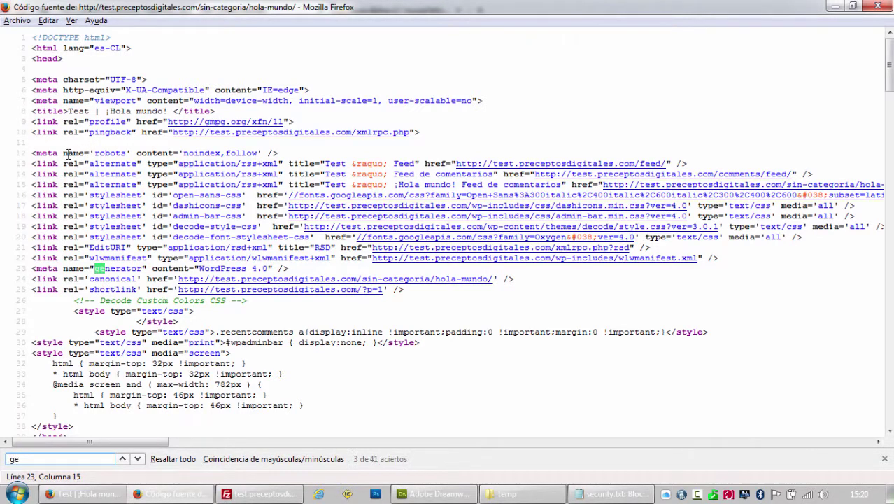
type("ner")
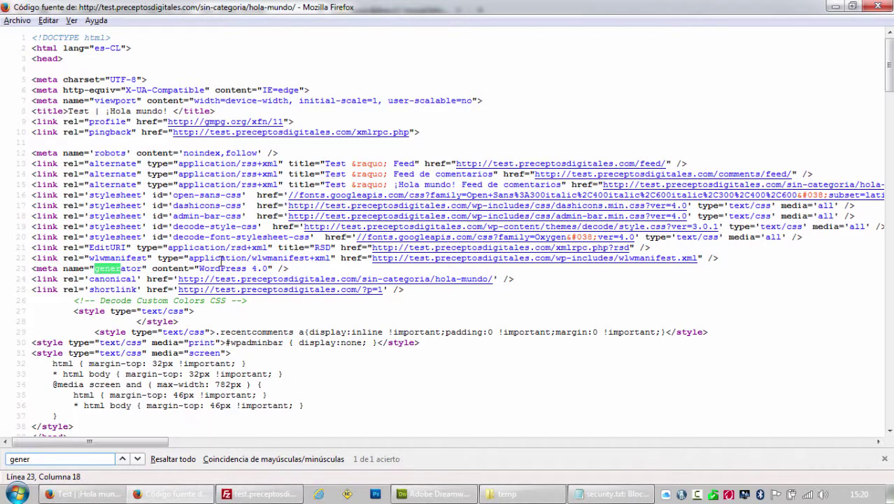
mouse_move(31, 278)
left_mouse_down()
mouse_move(109, 278)
mouse_move(30, 278)
left_mouse_up()
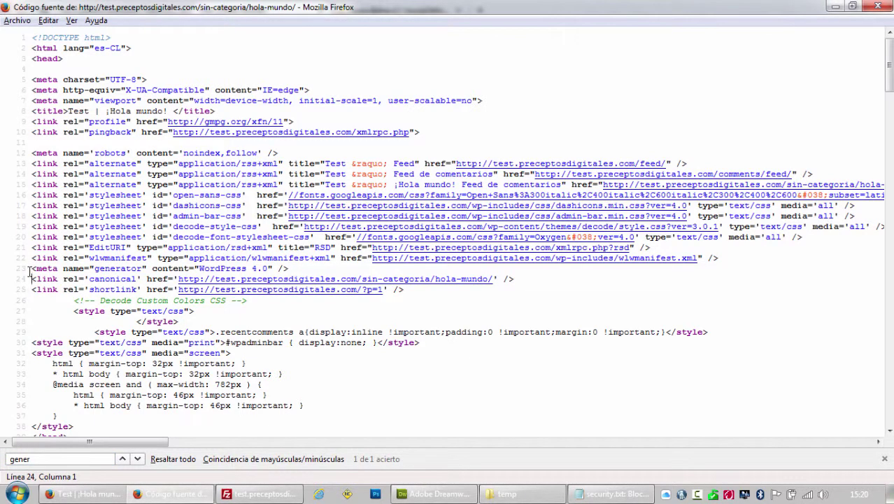
left_click(594, 492)
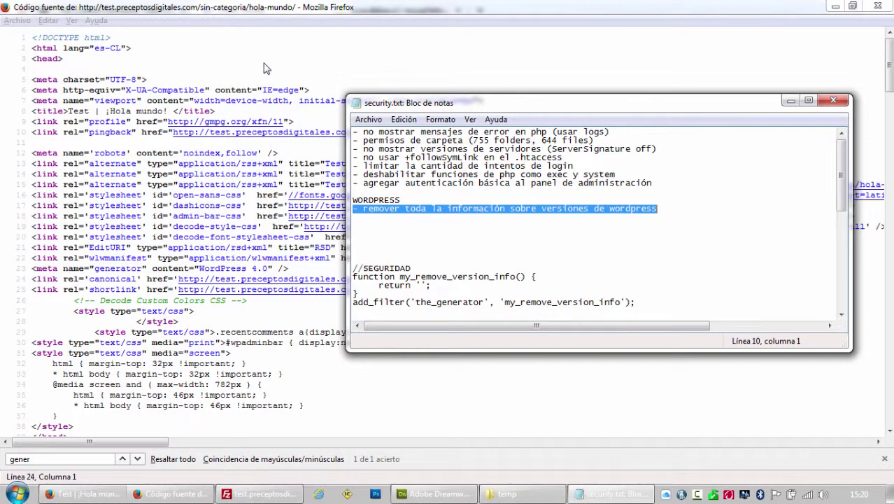
Delete the version-info checklist item and the WORDPRESS heading from security.txt.
left_click(302, 14)
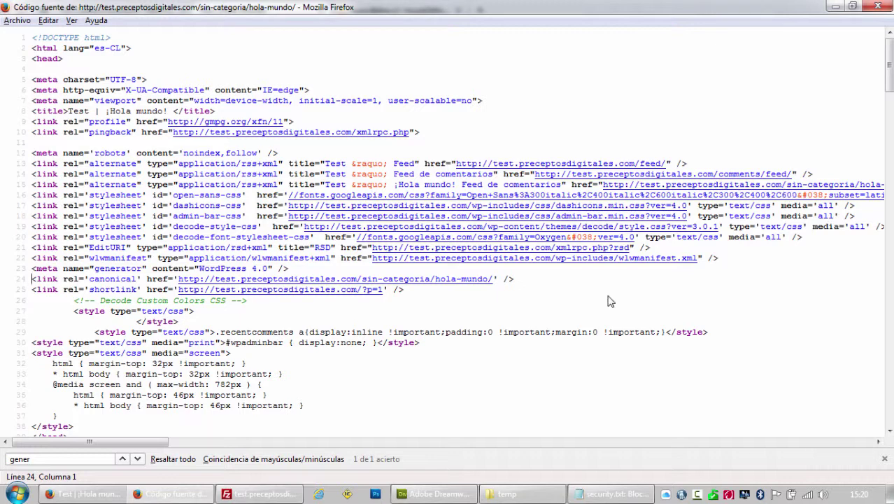
left_click(615, 494)
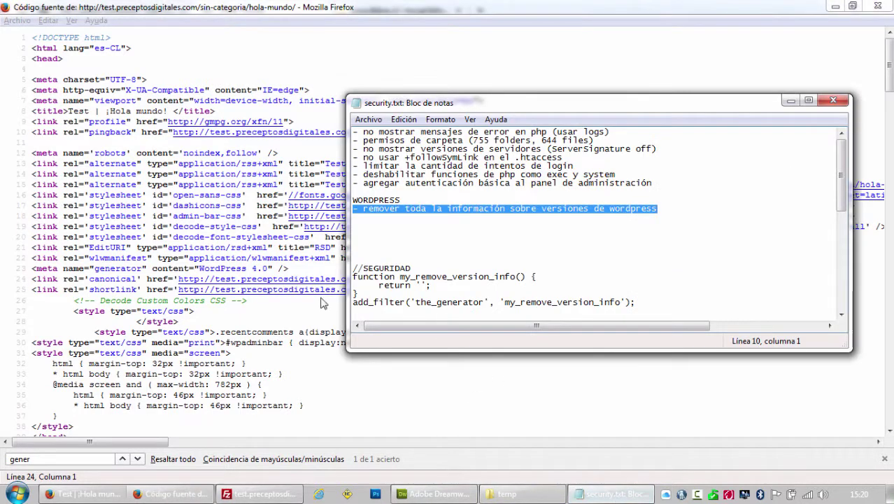
left_click(663, 210)
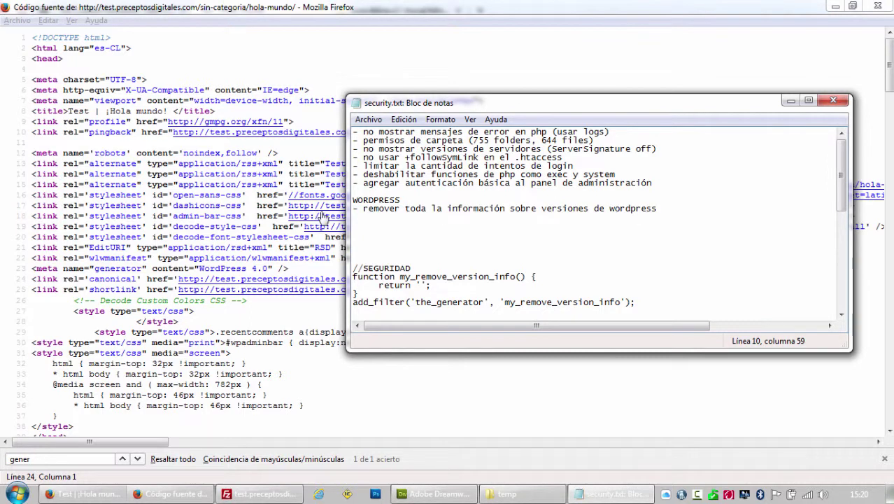
key("Down")
key("shift+Up")
key("Delete")
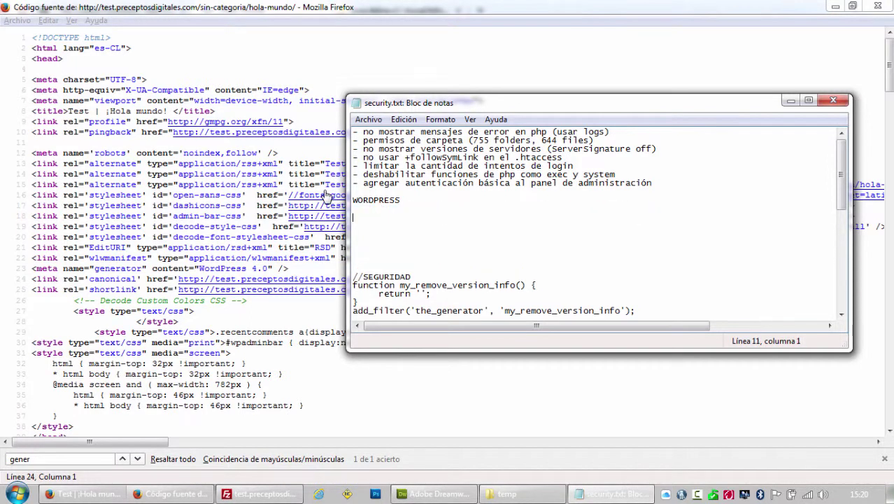
key("Up")
key("Up")
key("shift+Down")
key("shift+Down")
key("shift+Down")
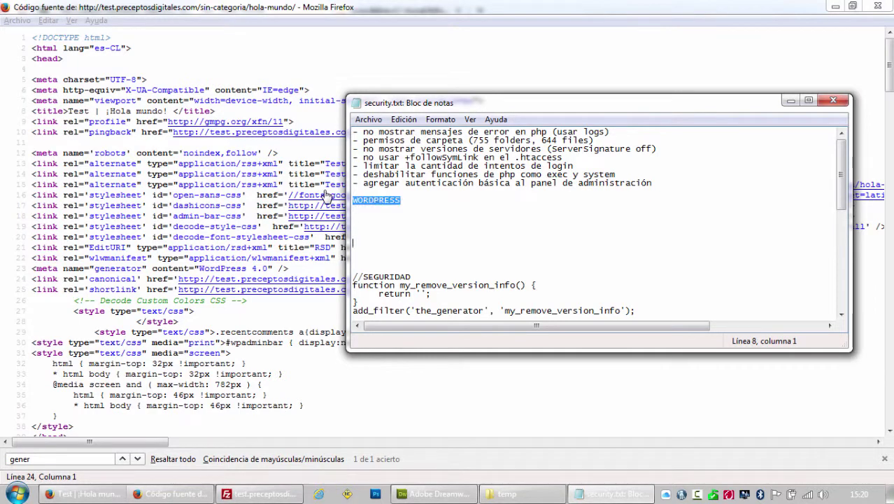
key("Delete")
key("BackSpace")
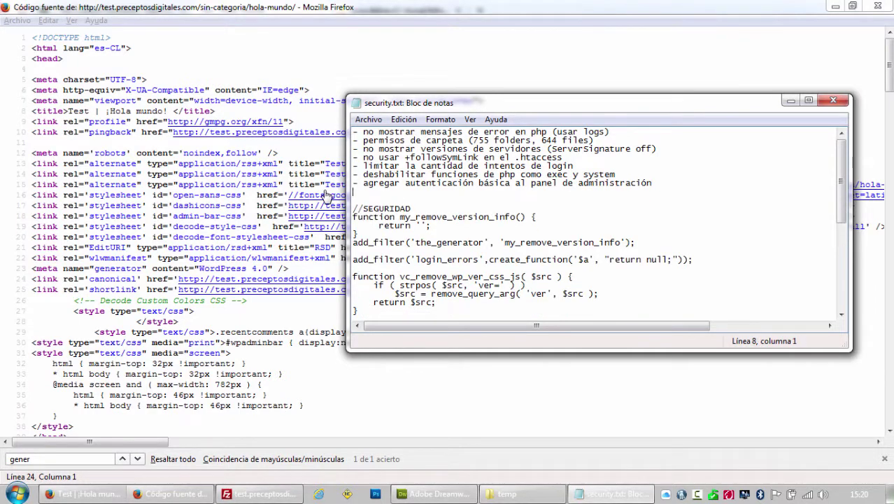
Cut the code block from //SEGURIDAD to the end of security.txt.
key("Down")
key("Down")
key("ctrl+shift+End")
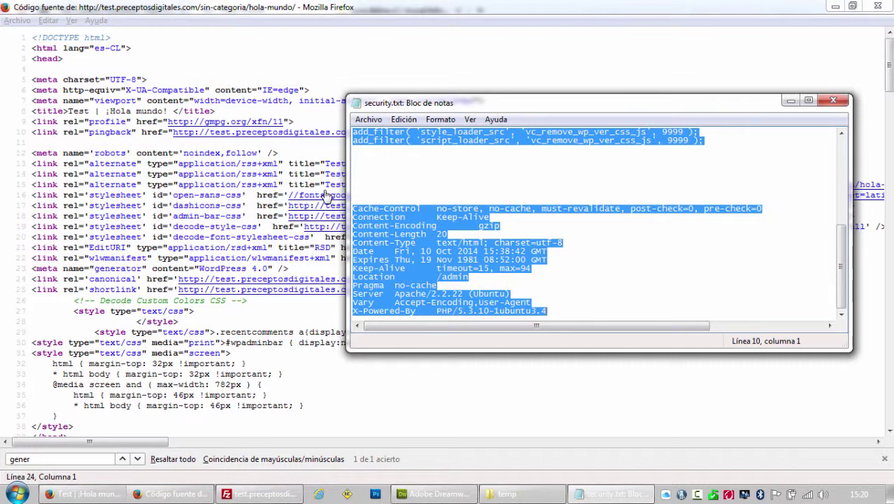
scroll(455, 200, "up", 7)
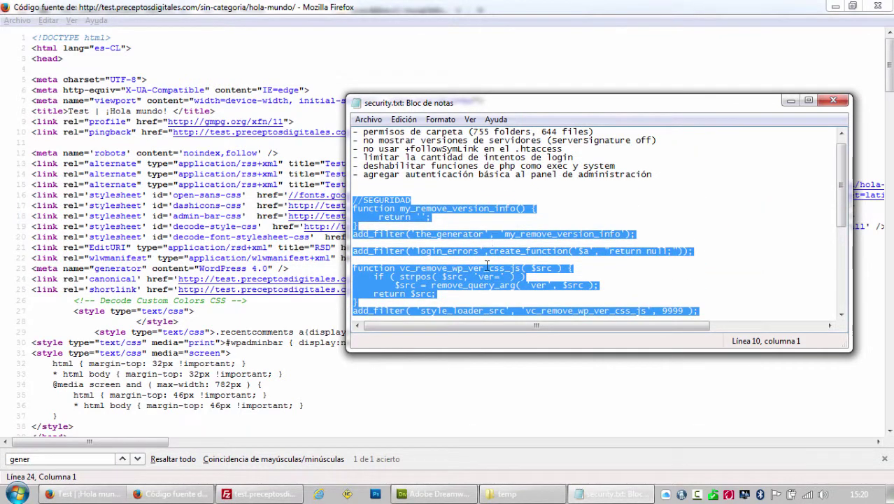
scroll(486, 265, "down", 2)
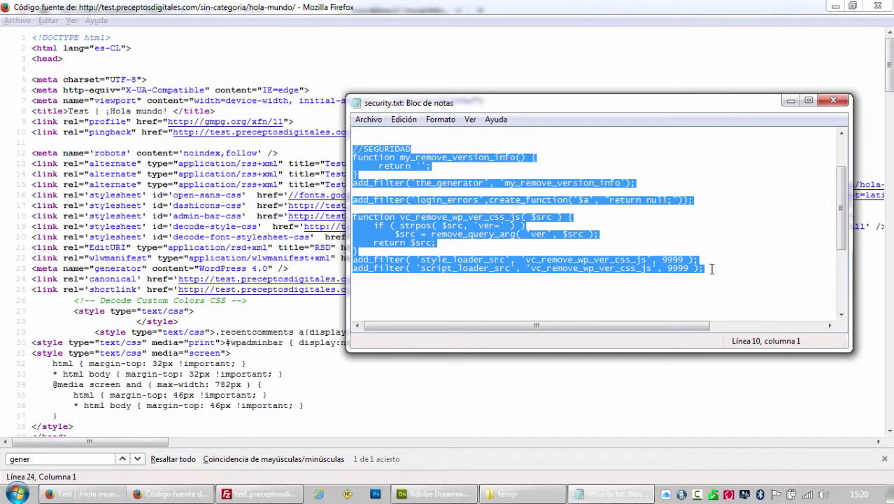
type("Cache-Control\tno-store, no-cache, must-revalidate, post-check=0, pre-check=0 Connection\tKeep-Alive Content-Encoding\tgzip Content-Length\t20 Content-Type\ttext/html; charset=utf-8 Date\tFri, 10 Oct 2014 15:38:42 GMT Expires\tThu, 19 Nov 1981 08:52:00 GMT Keep-Alive\ttimeout=15, max=94 Location\t/admin Pragma\tno-cache Server\tApache/2.2.22 (Ubuntu) Vary\tAccept-Encoding,User-Agent")
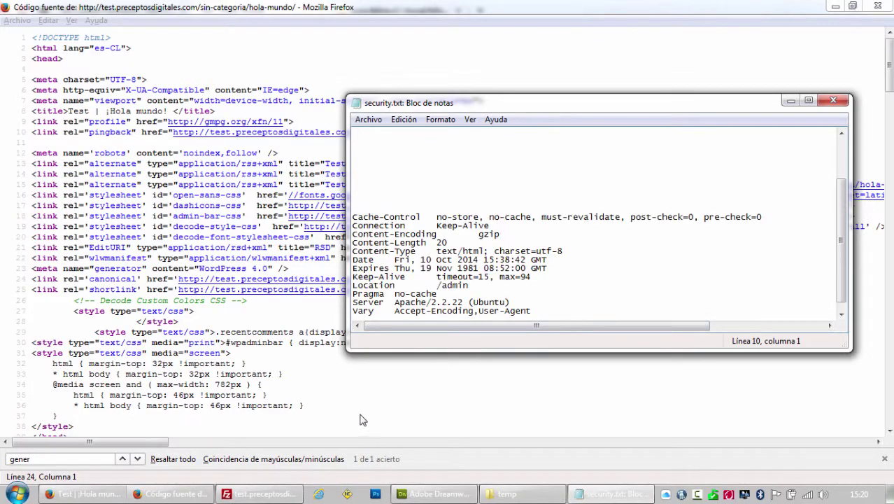
left_click(84, 494)
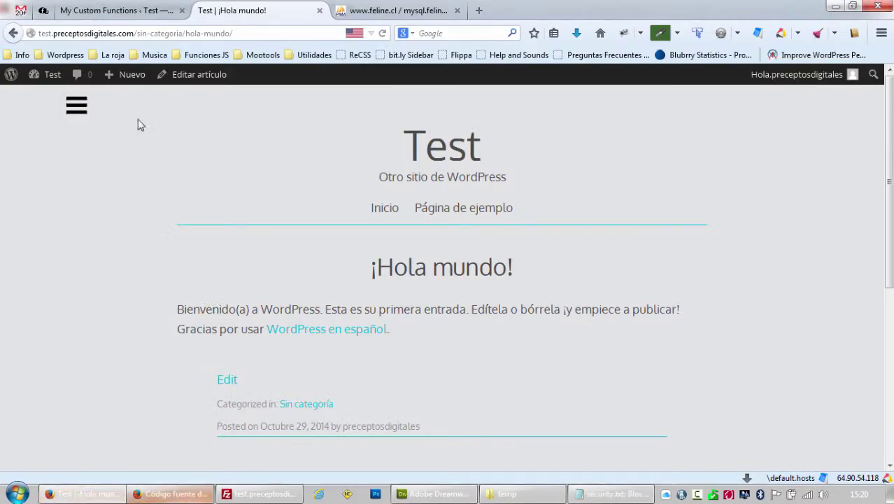
Delete the placeholder comment line at the top of the My Custom Functions code.
left_click(125, 11)
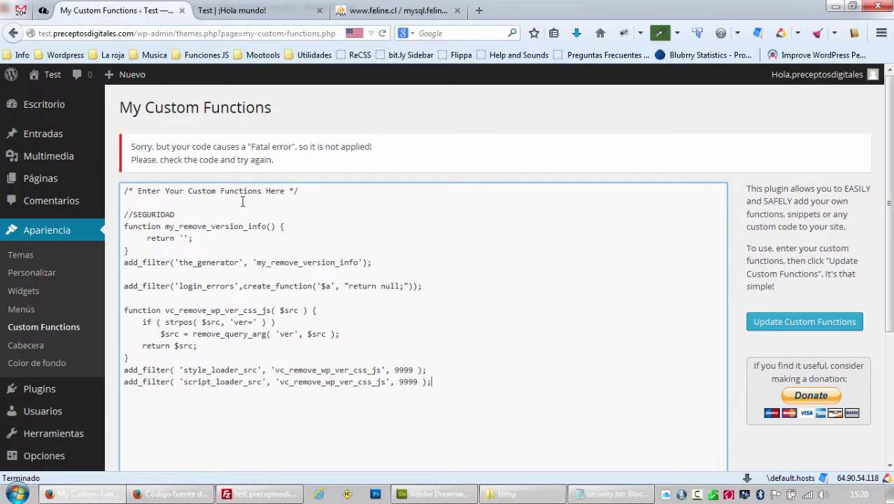
left_click_drag(182, 208, 124, 190)
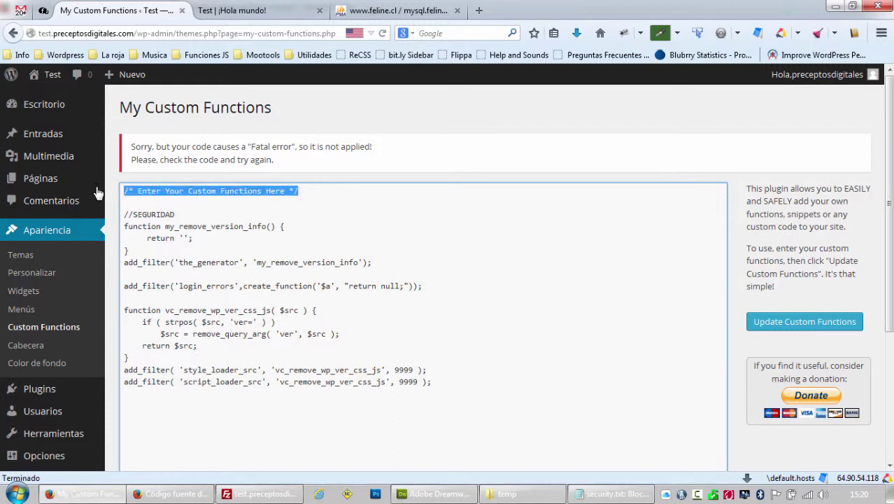
key("Delete")
mouse_move(98, 189)
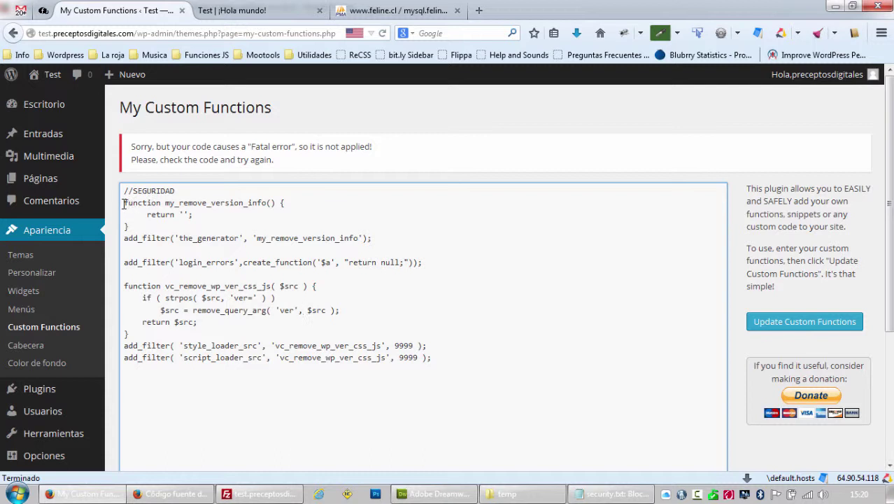
Highlight the my_remove_version_info function and its the_generator add_filter call to explain them.
left_click_drag(123, 203, 236, 213)
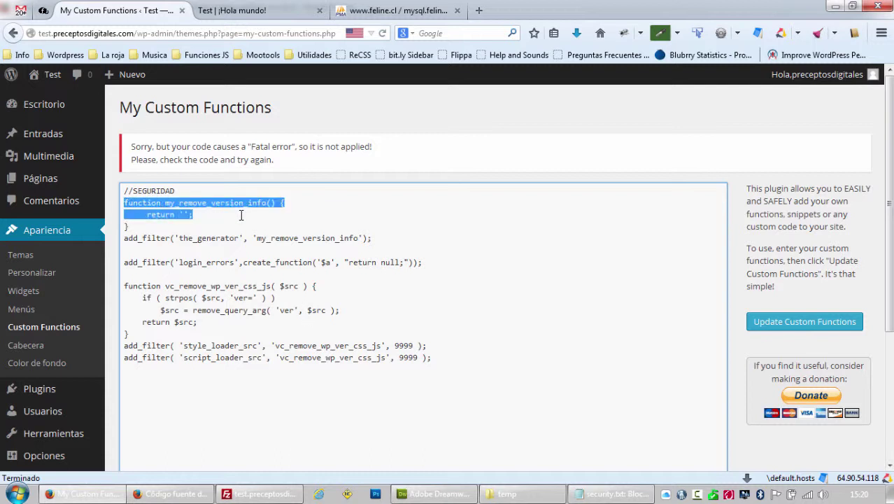
left_click(148, 238)
left_click_drag(132, 237, 240, 238)
left_click(171, 239)
left_click(233, 246)
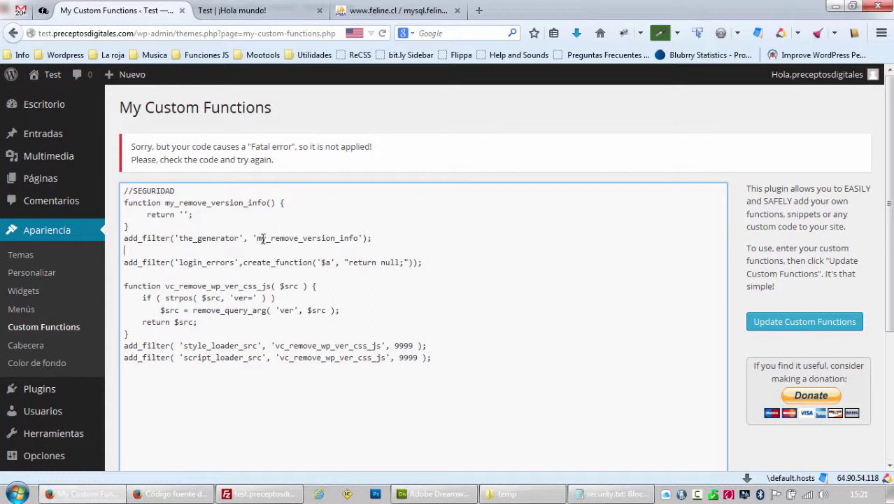
mouse_move(261, 238)
left_mouse_down()
mouse_move(318, 240)
mouse_move(258, 241)
left_mouse_up()
left_click(340, 239)
left_click_drag(266, 203, 201, 214)
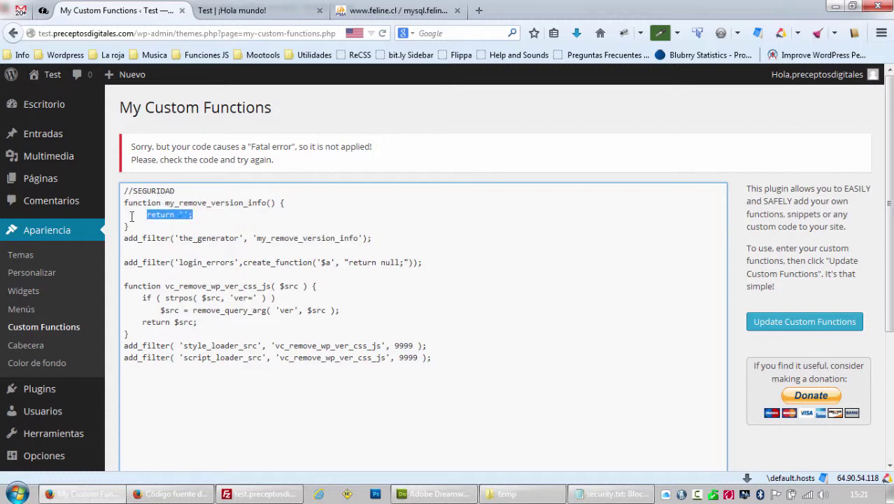
left_click_drag(122, 203, 377, 239)
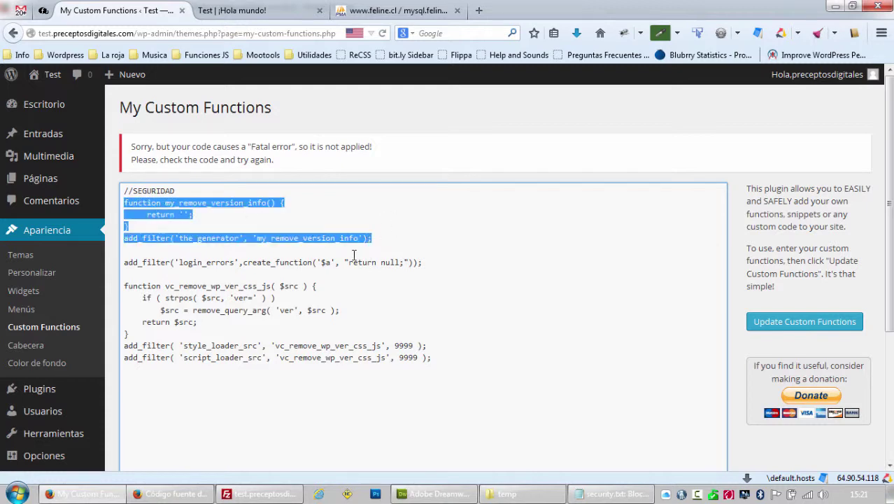
Compare it with the generator meta line in the page source, then return to the editor.
left_click(168, 494)
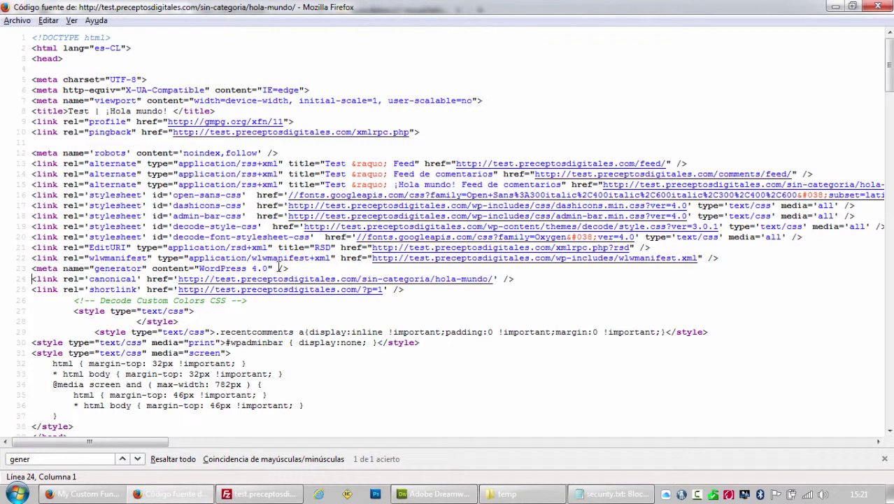
left_click_drag(293, 270, 19, 274)
left_click(84, 494)
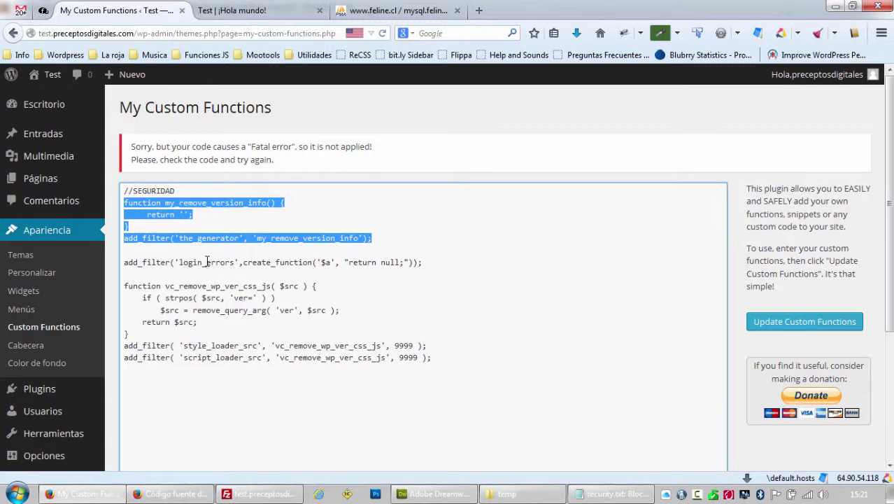
double_click(207, 262)
left_click(205, 262)
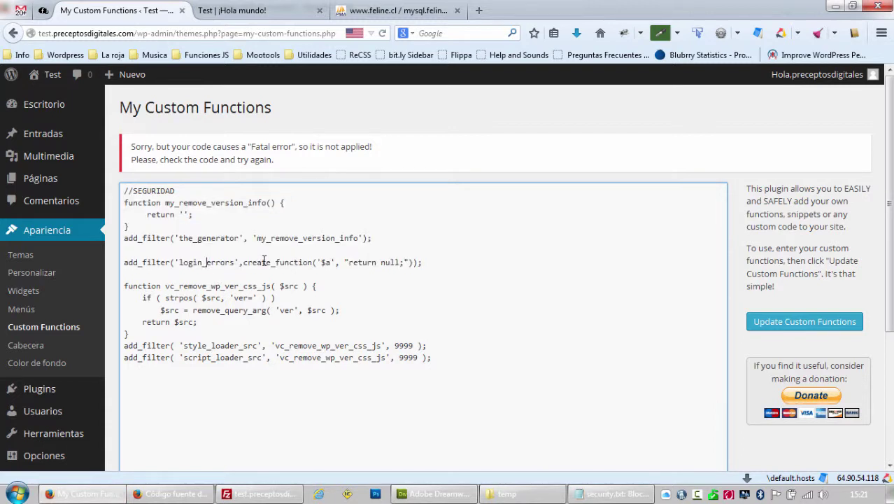
left_click_drag(243, 261, 413, 262)
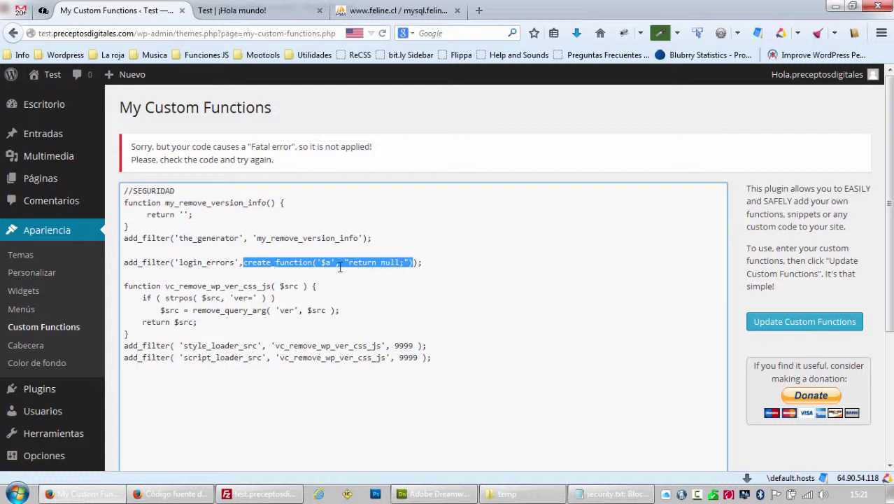
left_click(202, 262)
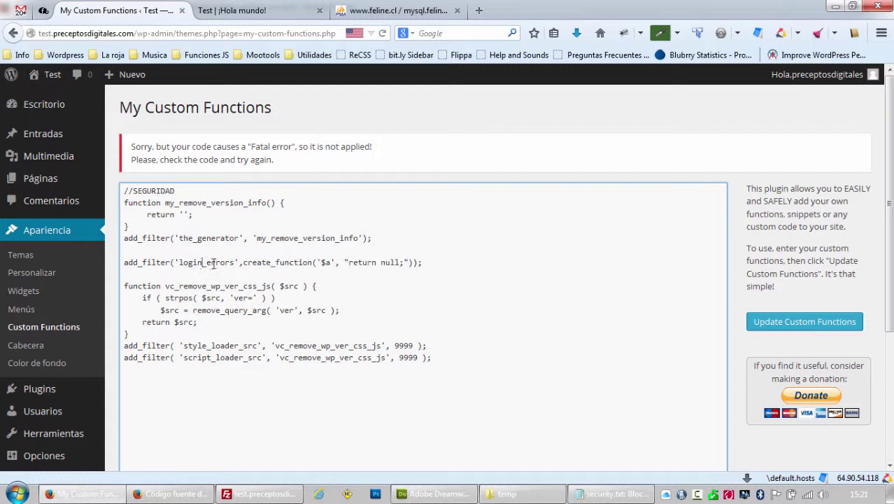
left_click_drag(235, 263, 180, 265)
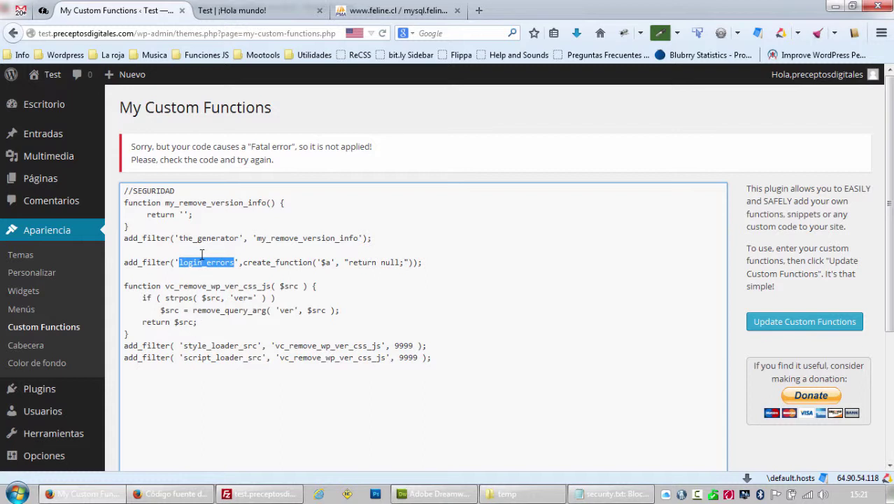
left_click_drag(127, 262, 422, 263)
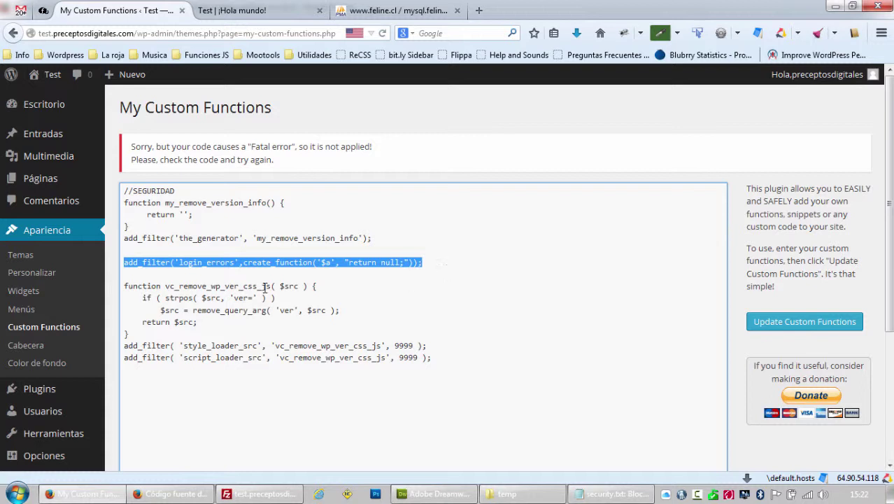
left_click_drag(139, 333, 116, 284)
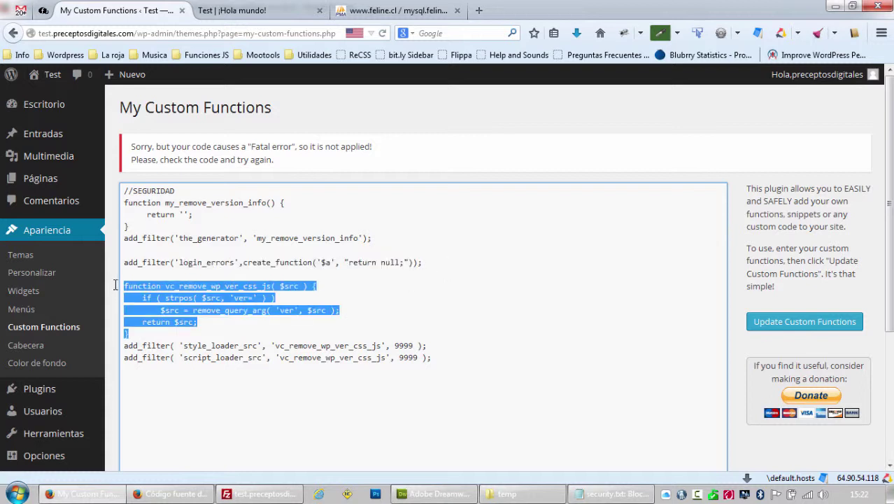
left_click_drag(179, 263, 203, 263)
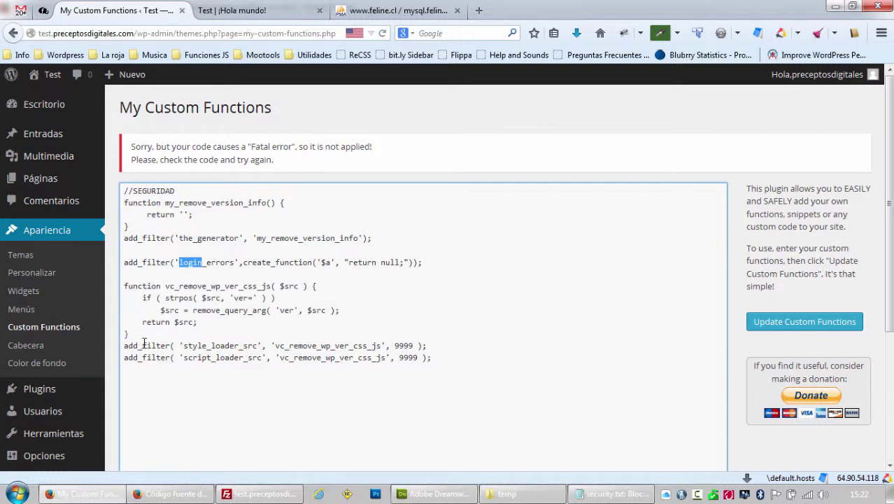
left_click(227, 345)
left_click_drag(286, 345, 376, 346)
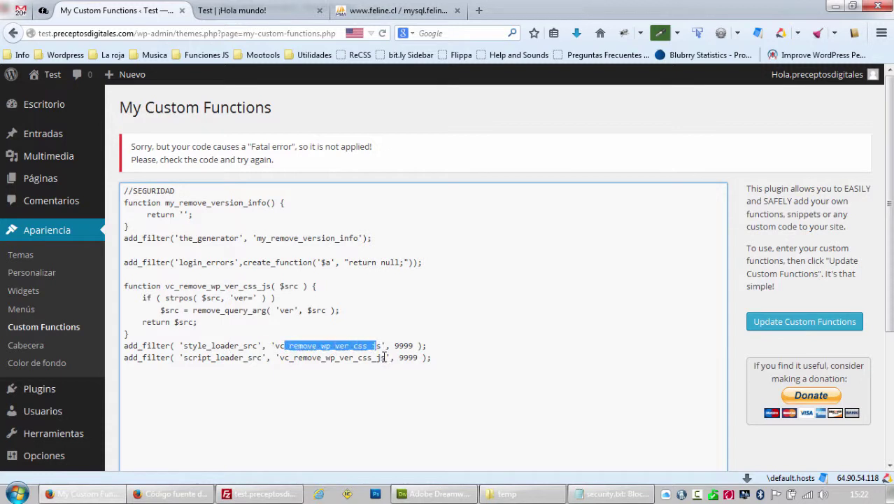
left_click(364, 356)
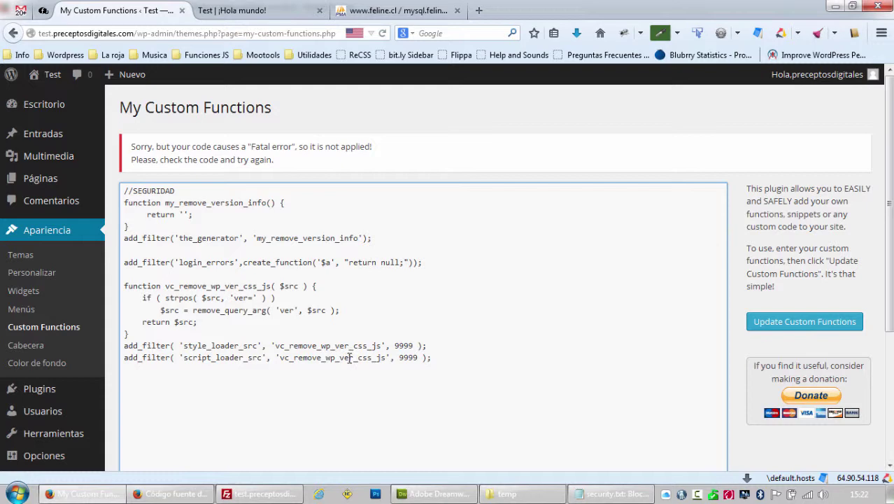
left_click(349, 357)
Save the custom functions with Update Custom Functions, this time without a fatal error.
scroll(490, 258, "down", 4)
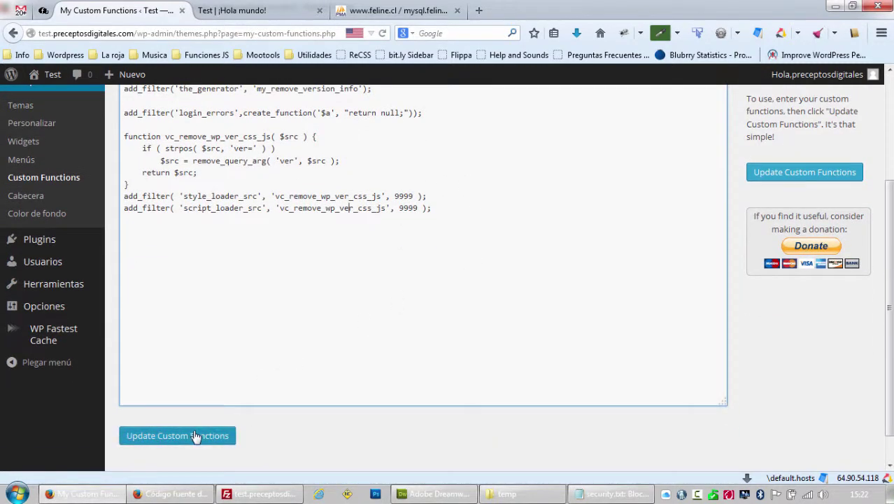
left_click(195, 436)
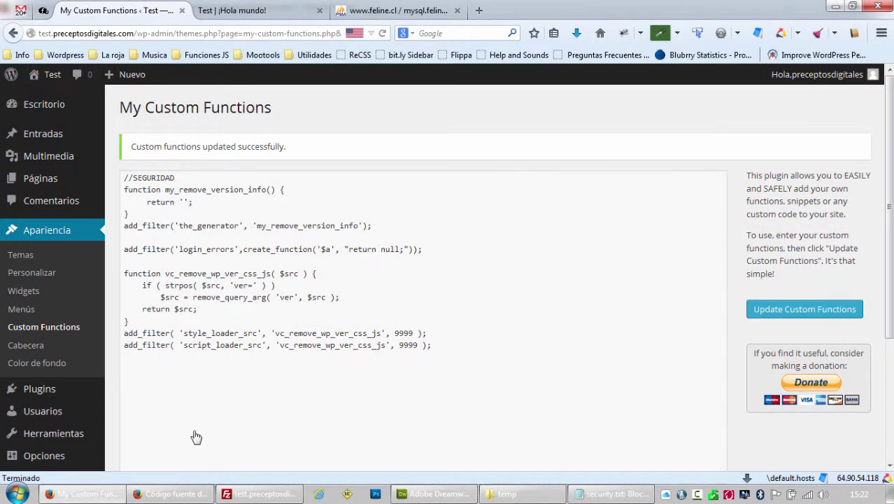
scroll(259, 328, "down", 3)
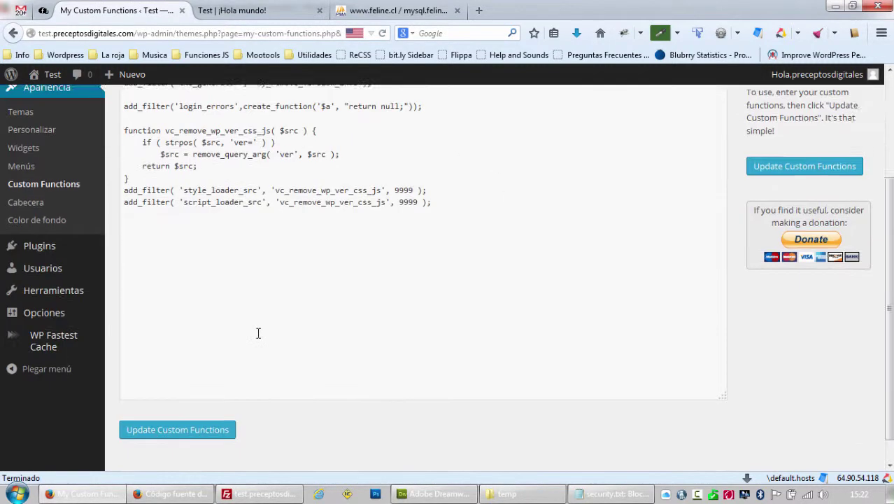
scroll(258, 328, "up", 3)
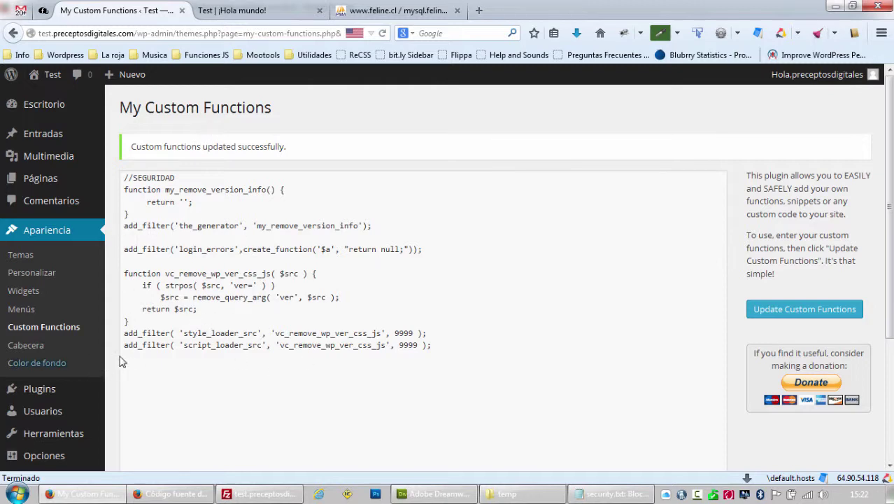
left_click(188, 497)
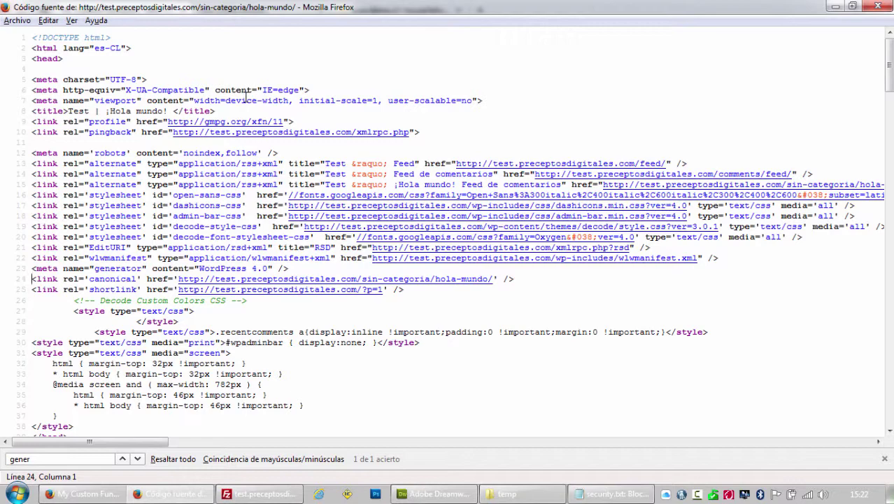
Close the old source, reload the ¡Hola mundo! post and open its fresh page source.
key("ctrl+w")
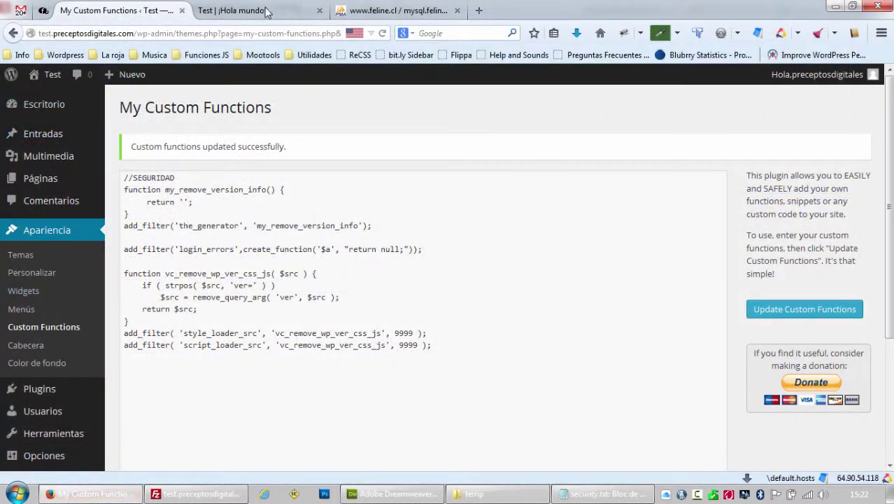
left_click(268, 14)
key("F5")
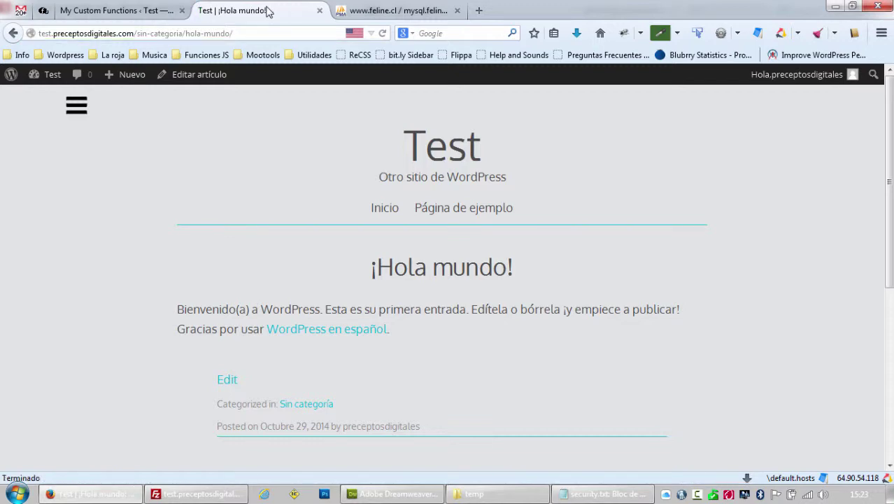
key("ctrl+u")
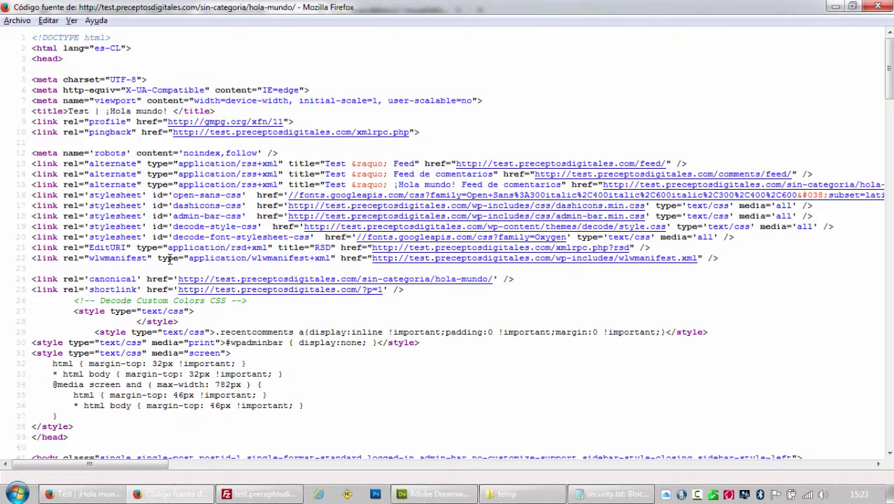
Search the new source for 'gene', '4.0' and '3.0', finding no version info, then close it.
key("ctrl+f")
type("gene")
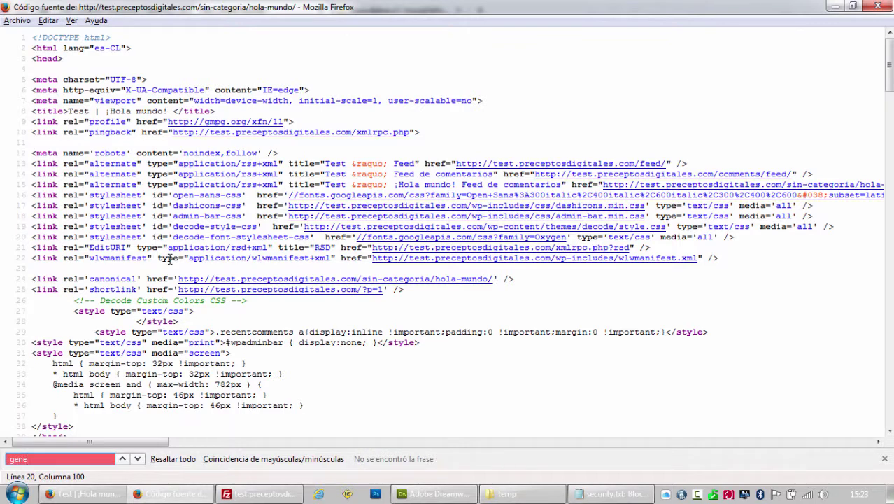
key("BackSpace")
key("BackSpace")
key("BackSpace")
key("BackSpace")
key("BackSpace")
key("BackSpace")
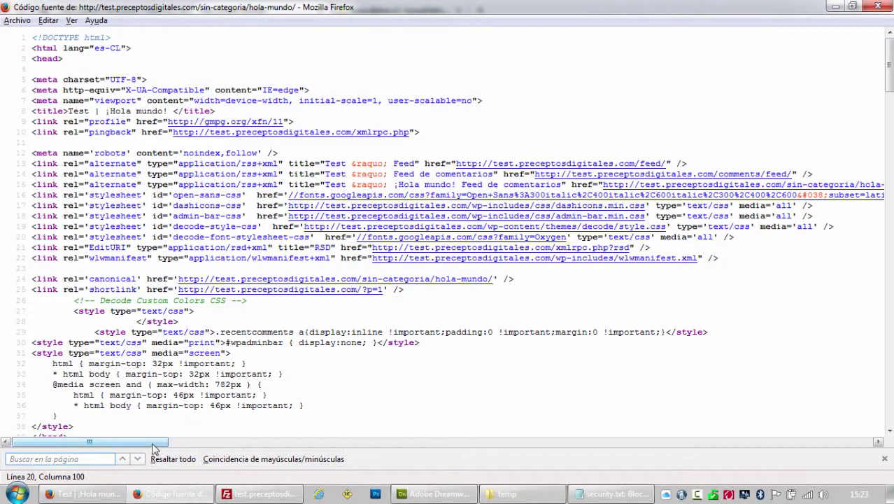
left_click_drag(170, 442, 233, 451)
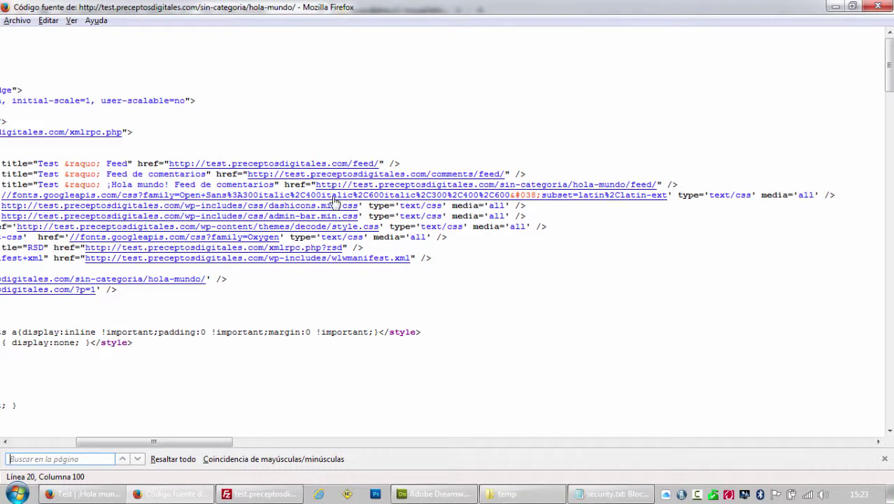
left_click_drag(225, 441, 160, 442)
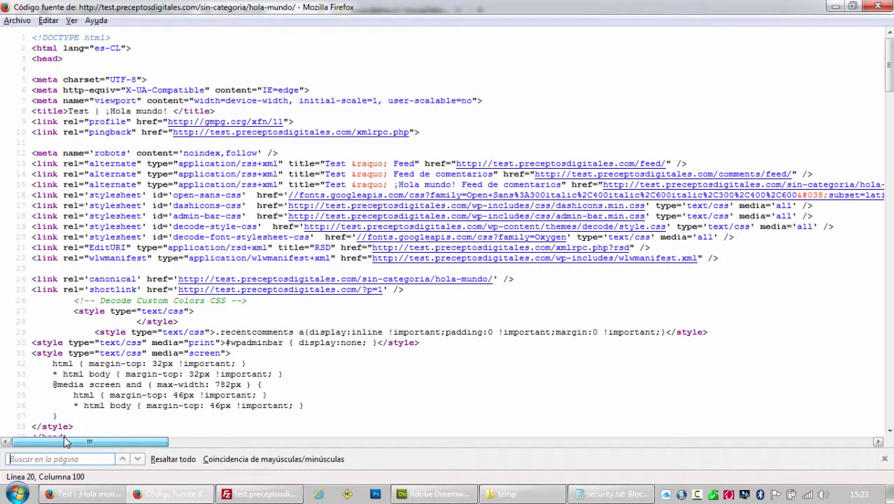
key("ctrl+f")
type("4.0")
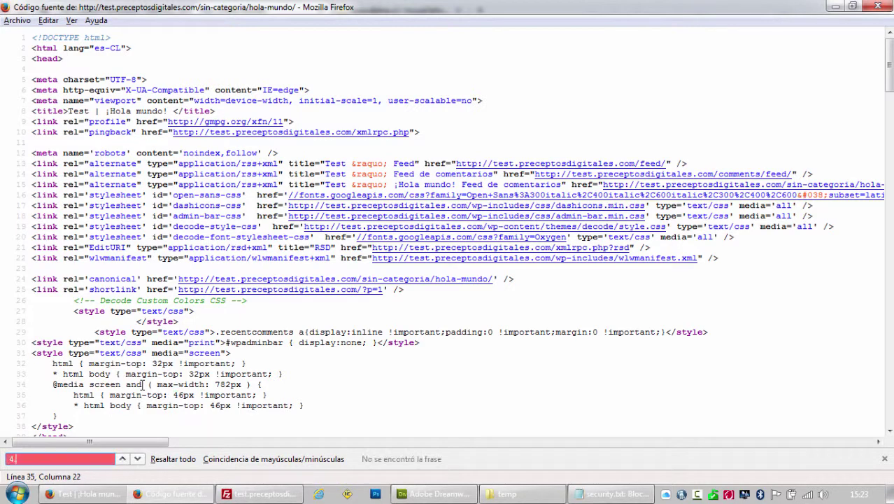
key("BackSpace")
key("BackSpace")
key("BackSpace")
type("3.")
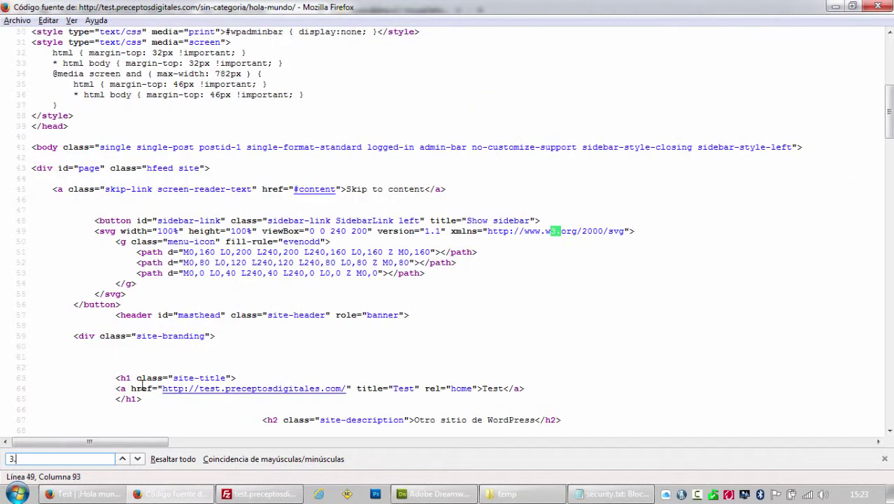
type("0")
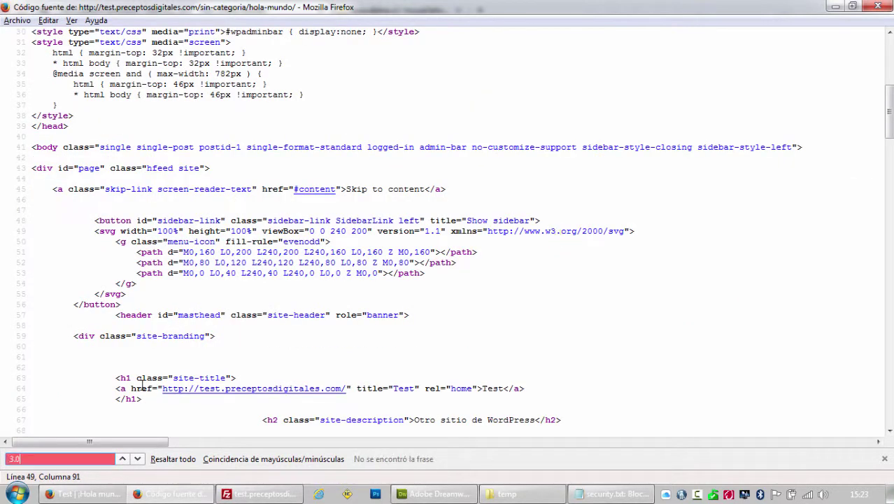
key("Escape")
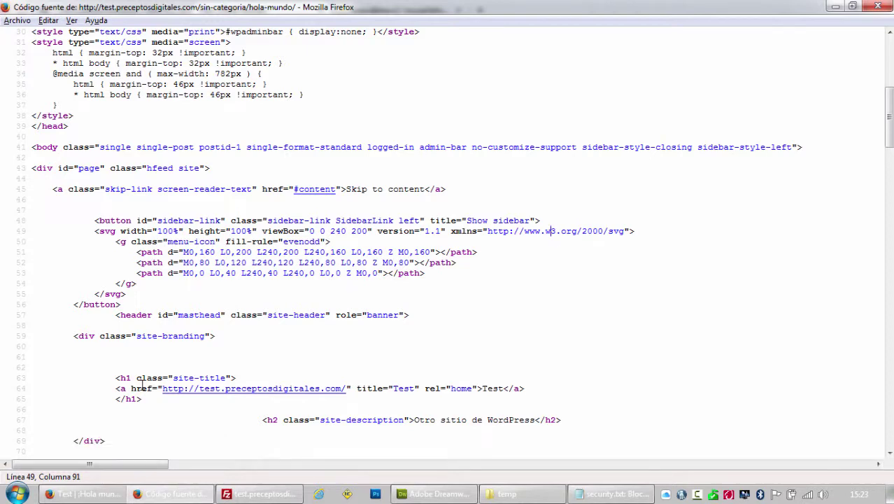
left_click(882, 7)
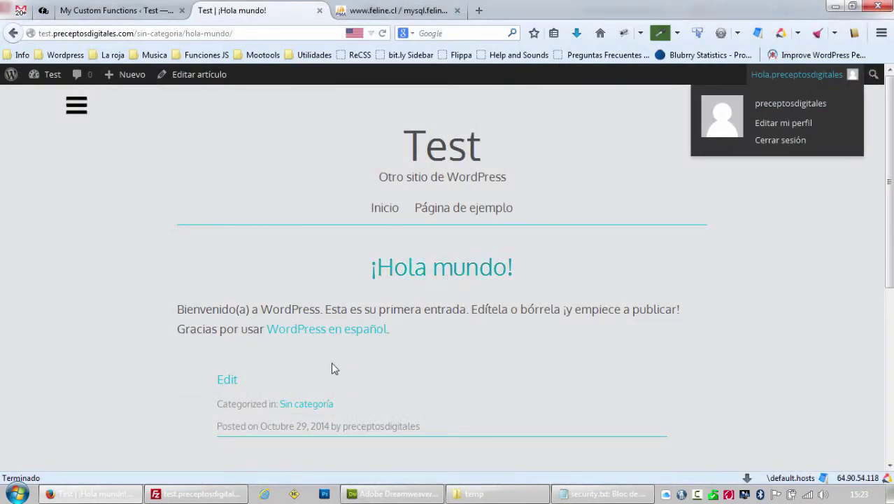
Delete the '- limitar la cantidad de intentos de login' line from the security.txt checklist.
left_click(606, 495)
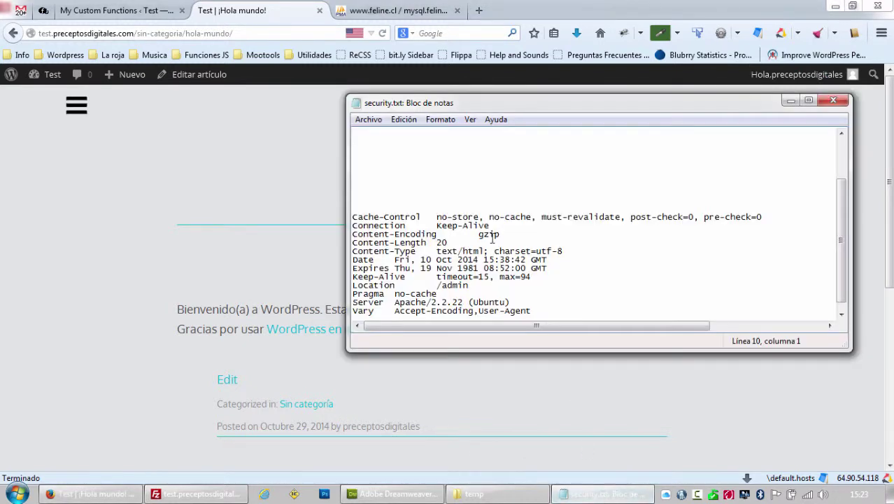
scroll(492, 238, "up", 3)
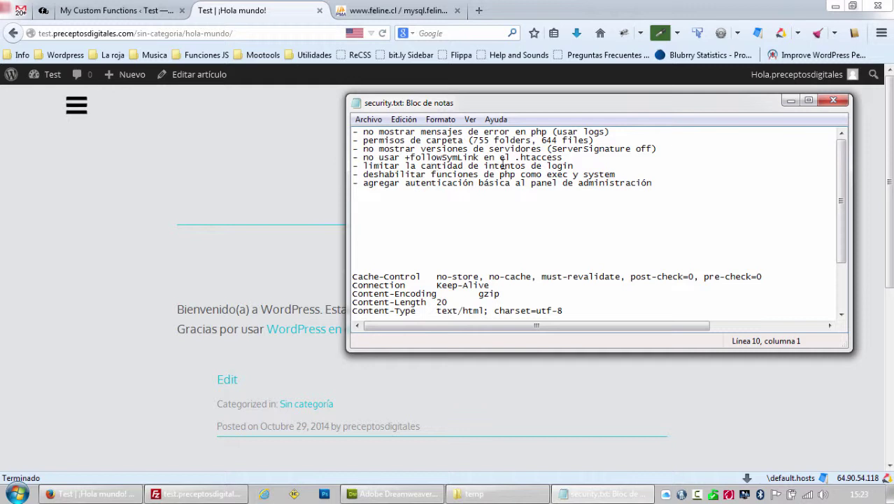
left_click_drag(584, 168, 351, 167)
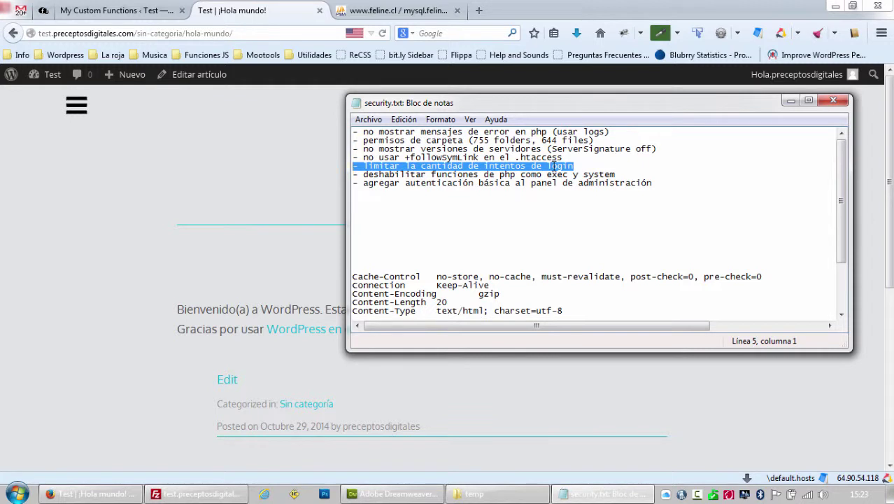
key("BackSpace")
key("BackSpace")
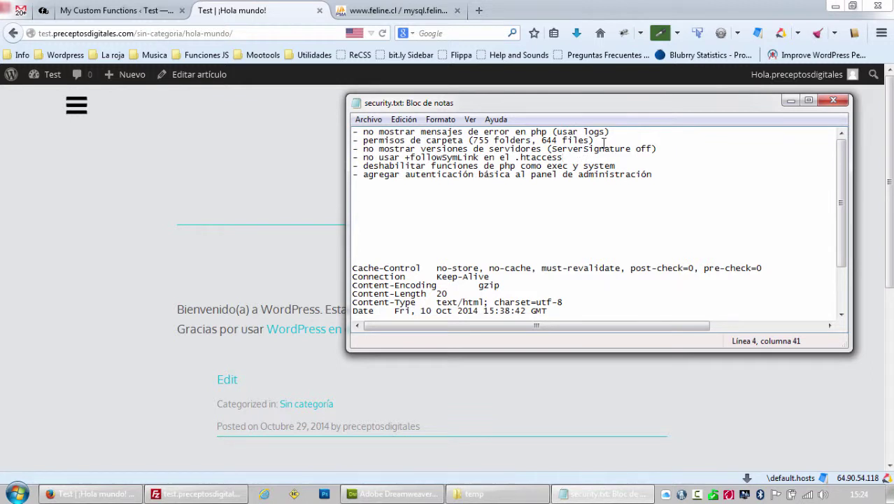
Confirm wp-content/upgrade already has 755 permissions, cancel without changes, and return to Firefox.
left_click_drag(595, 141, 347, 142)
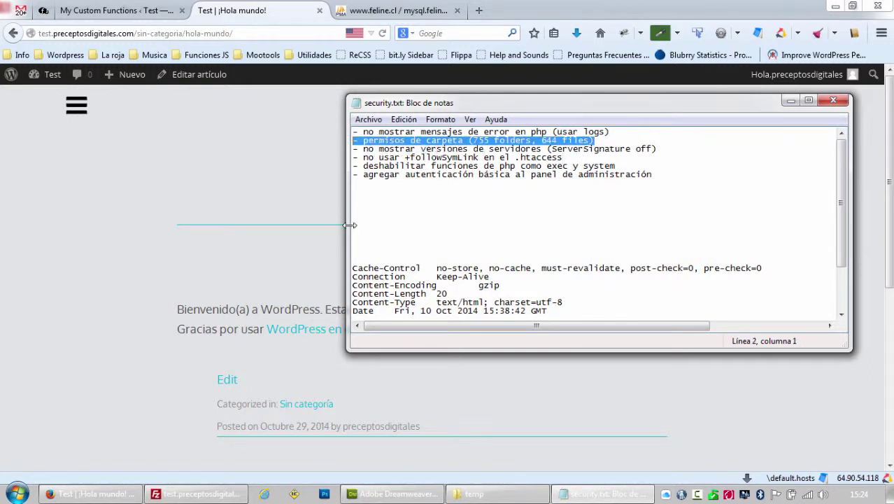
left_click(203, 494)
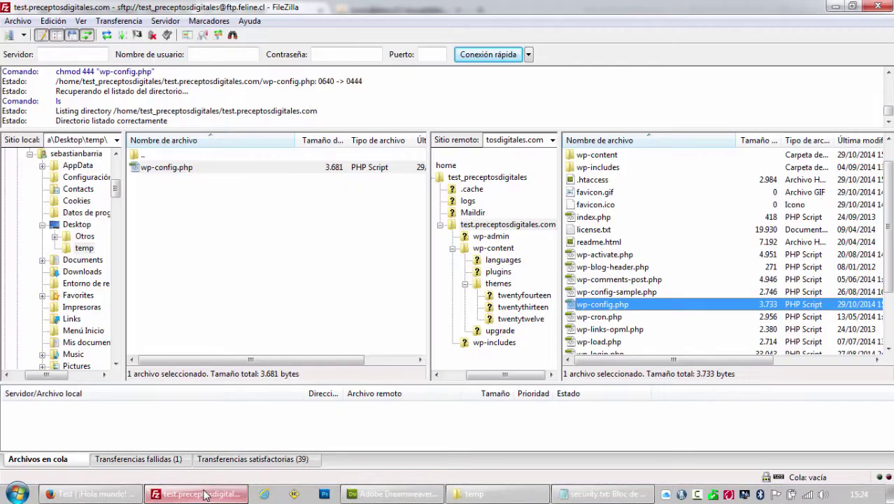
left_click(501, 251)
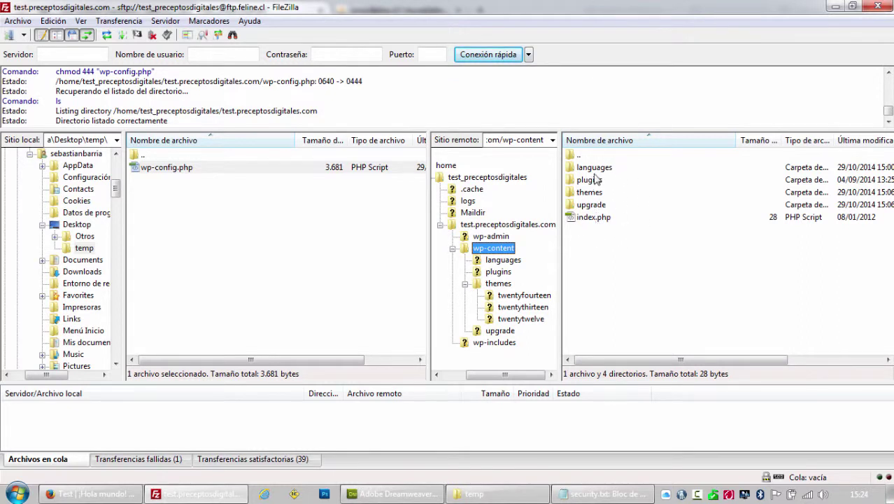
left_click(591, 205)
right_click(591, 206)
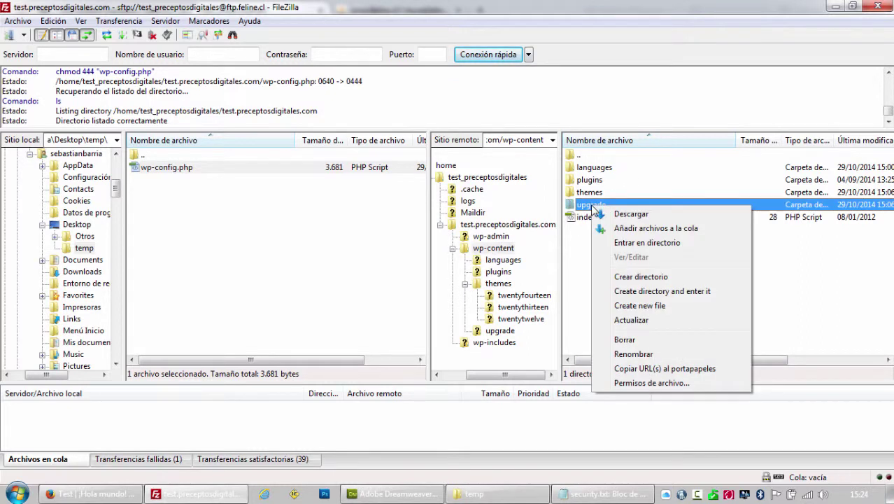
left_click(638, 384)
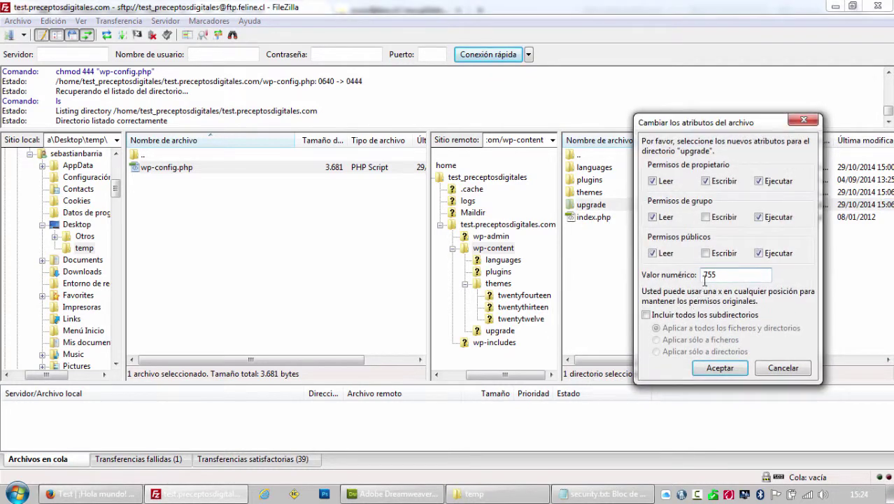
left_click(769, 367)
left_click(139, 493)
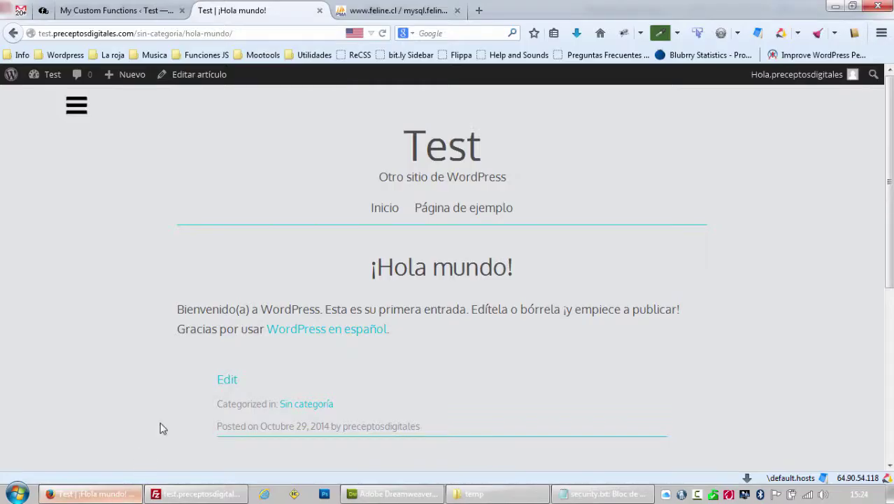
Delete the '- permisos de carpeta (755 folders, 644 files)' line from security.txt.
left_click(588, 495)
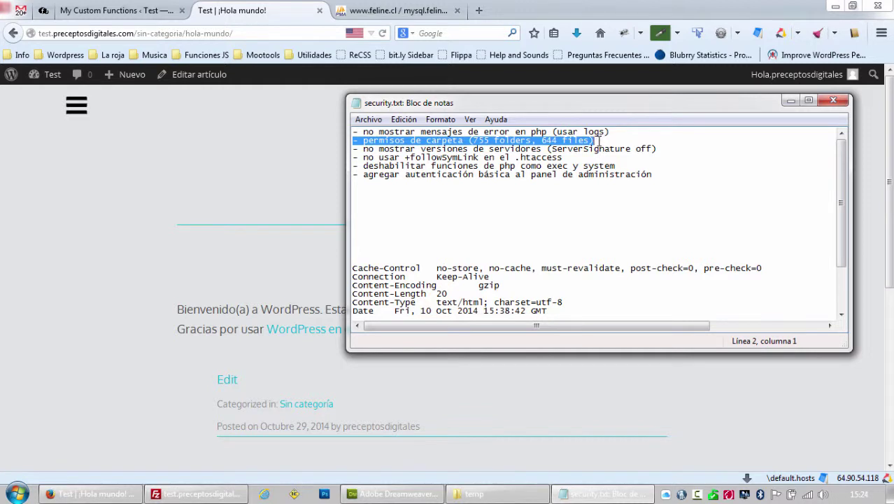
left_click_drag(595, 140, 349, 139)
key("BackSpace")
key("BackSpace")
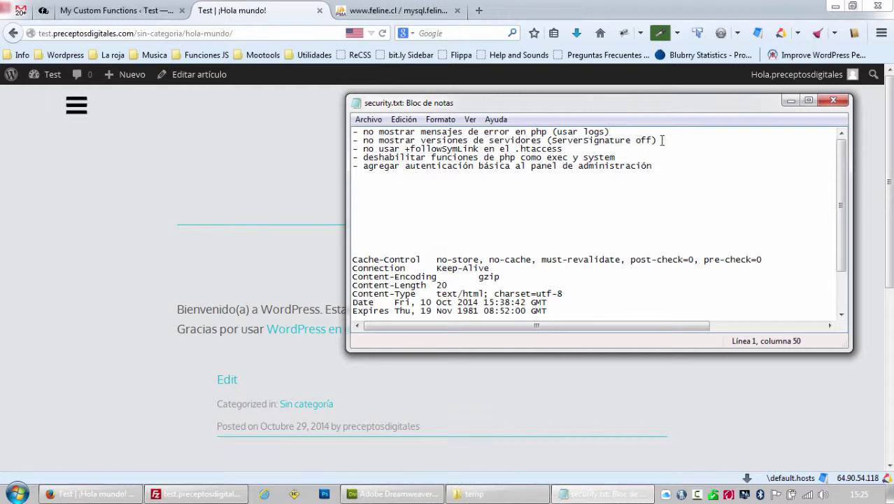
left_click_drag(662, 140, 347, 141)
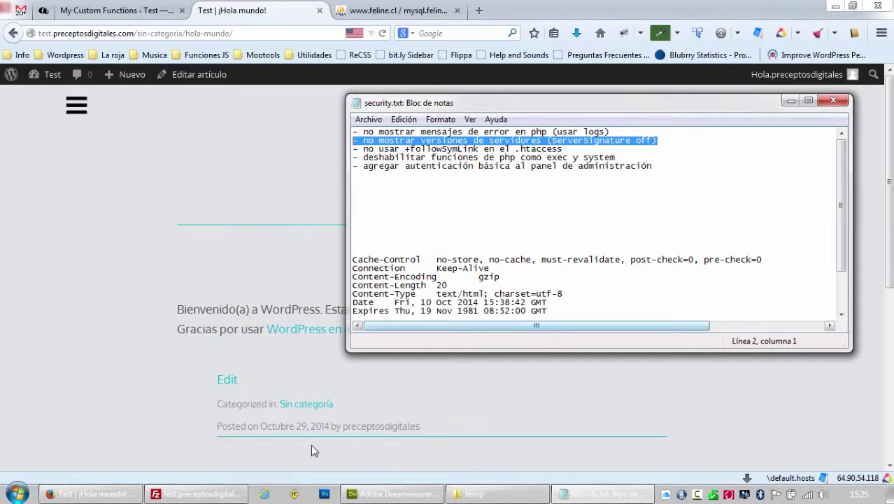
left_click(196, 493)
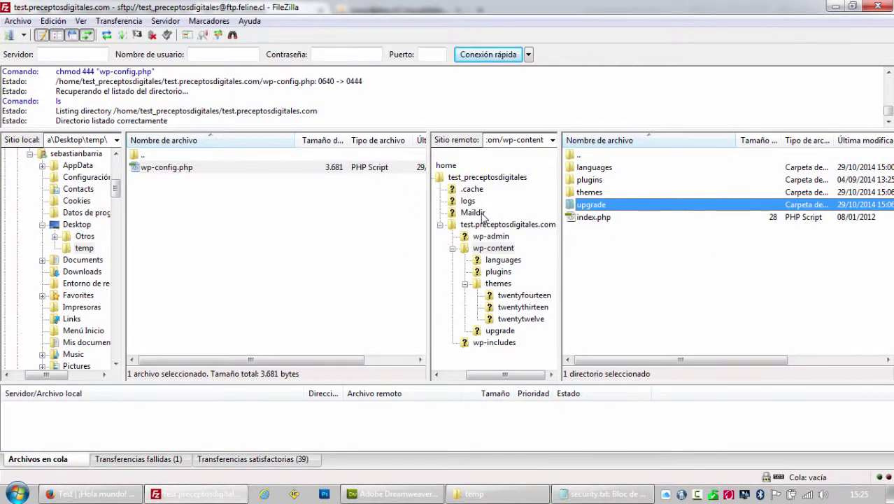
Delete license.txt and readme.html from the test.preceptosdigitales.com root on the server.
left_click(543, 230)
left_click(596, 207)
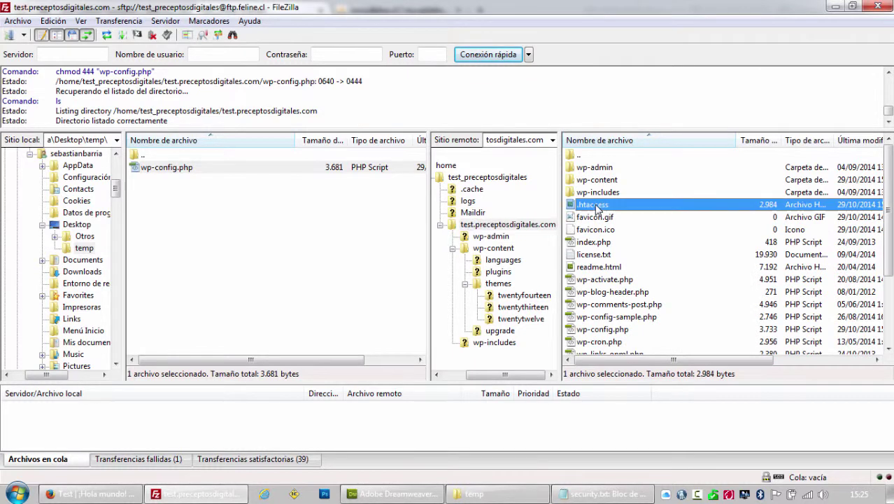
left_click(612, 330)
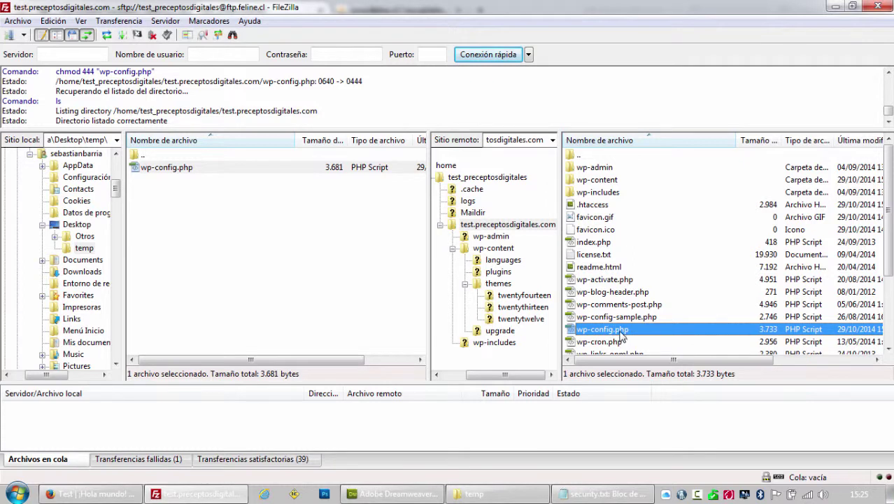
left_click(605, 255)
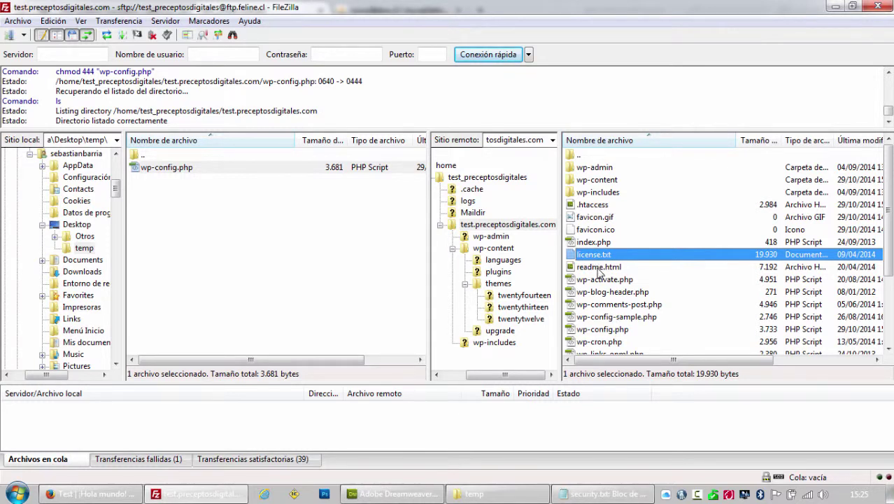
left_click(599, 270)
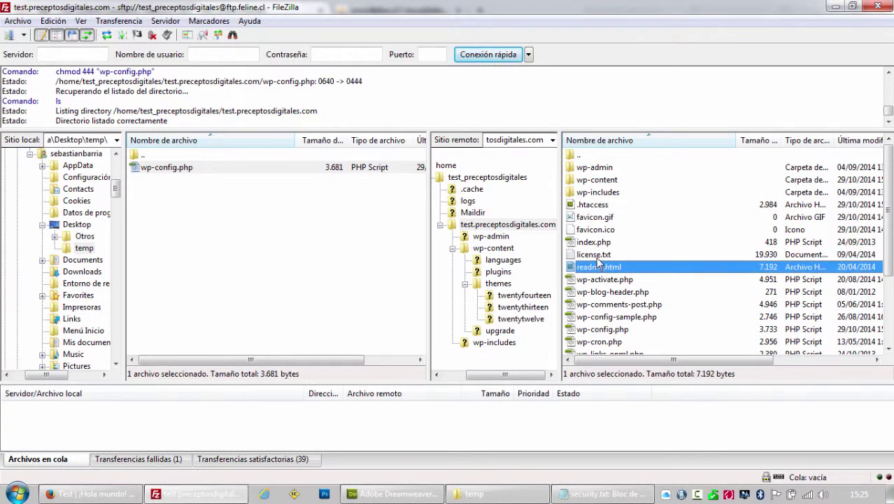
left_click(599, 256, "ctrl")
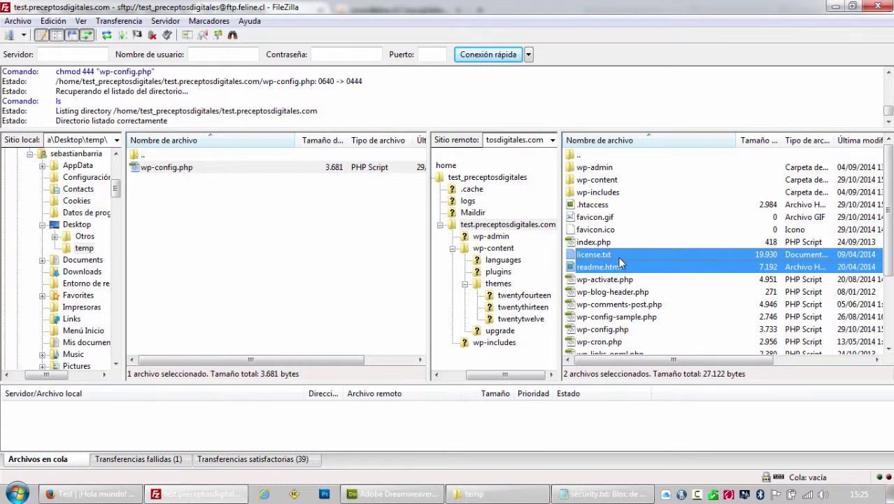
key("Delete")
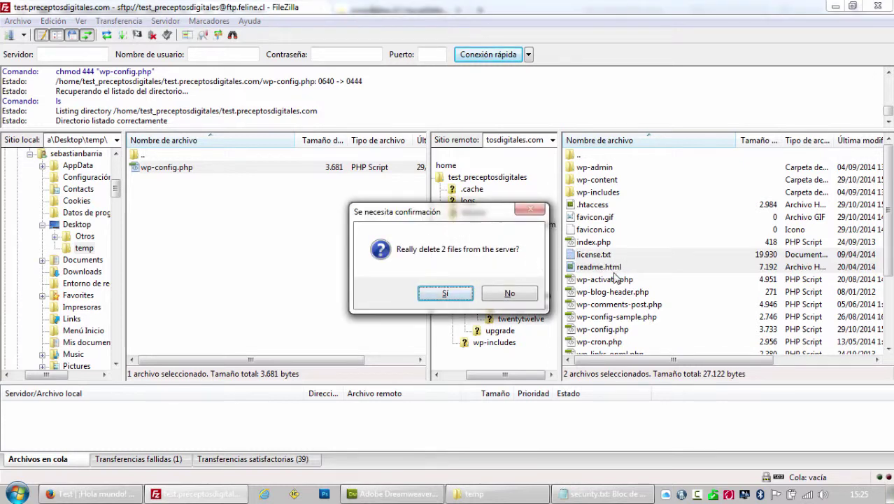
left_click(456, 296)
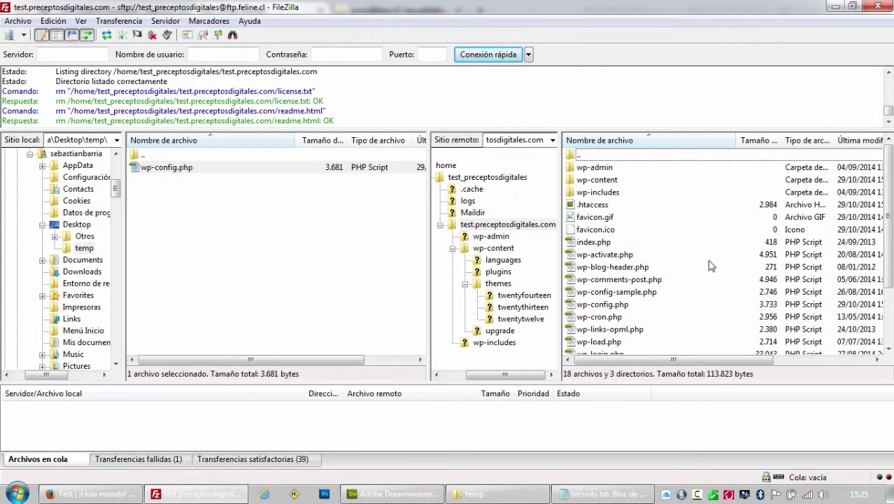
Drag wp-config.php onto the '..' parent entry to move it out of the site folder.
scroll(663, 272, "down", 2)
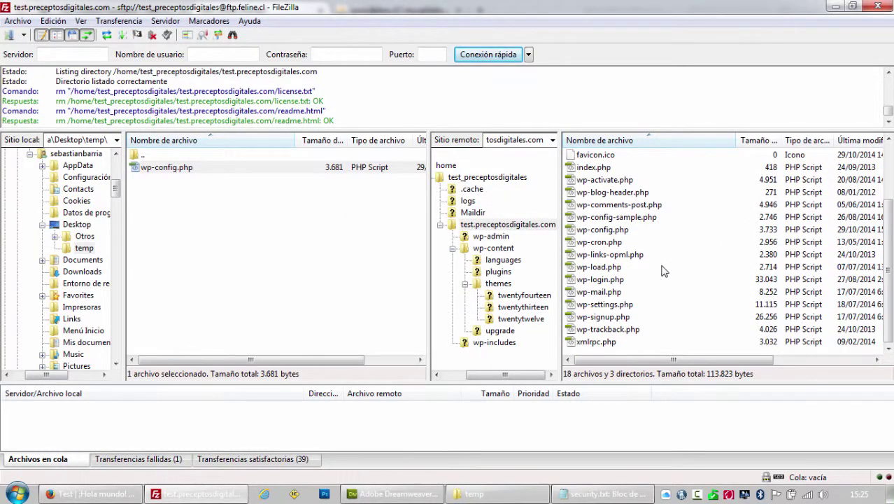
left_click(609, 231)
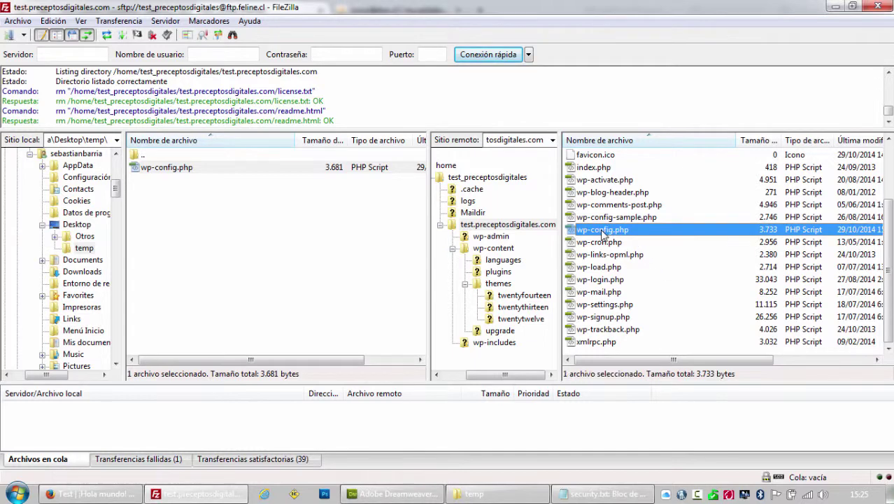
scroll(616, 236, "up", 2)
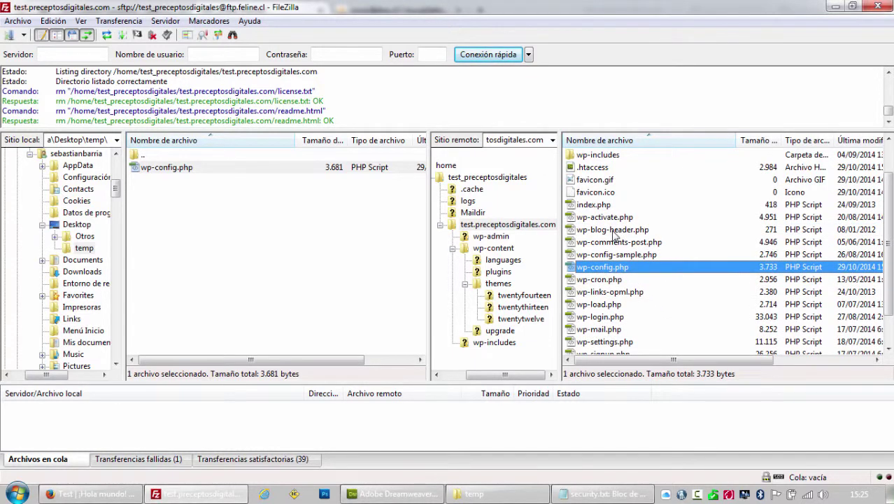
scroll(527, 256, "down", 1)
scroll(599, 271, "up", 1)
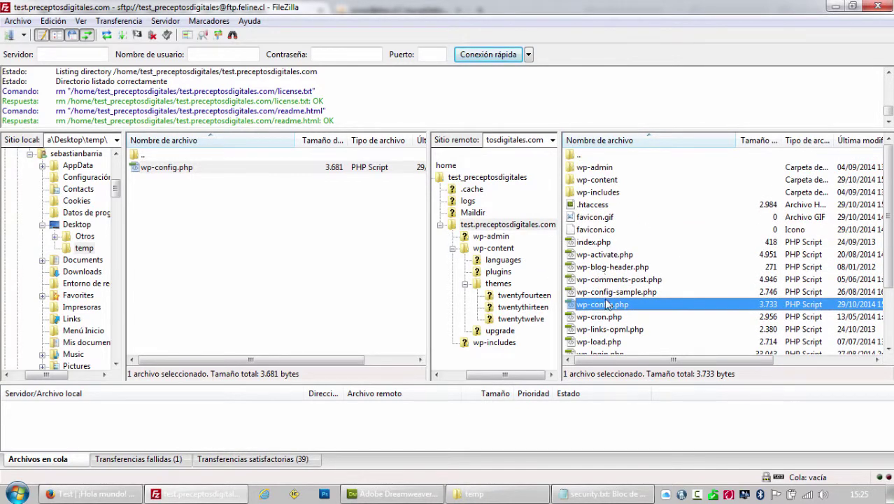
left_click_drag(607, 308, 581, 160)
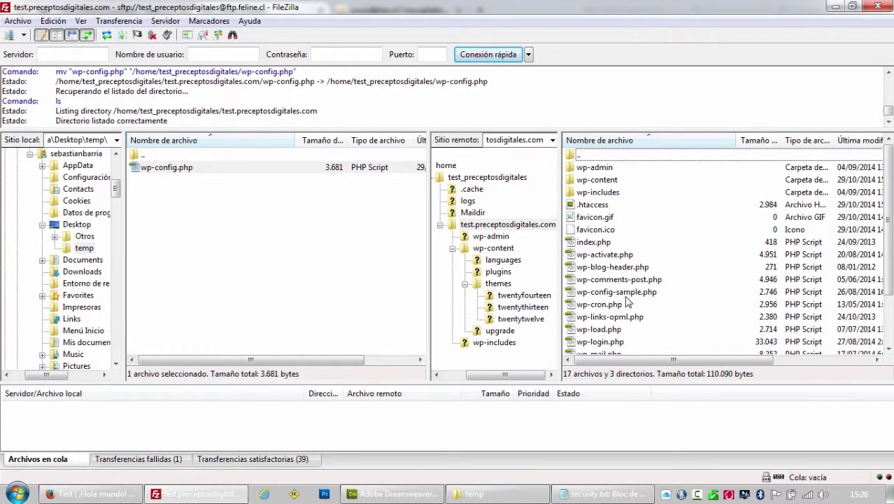
left_click(613, 293)
Verify wp-config.php now sits in /home/test_preceptosdigitales beside the site folder.
left_click(586, 159)
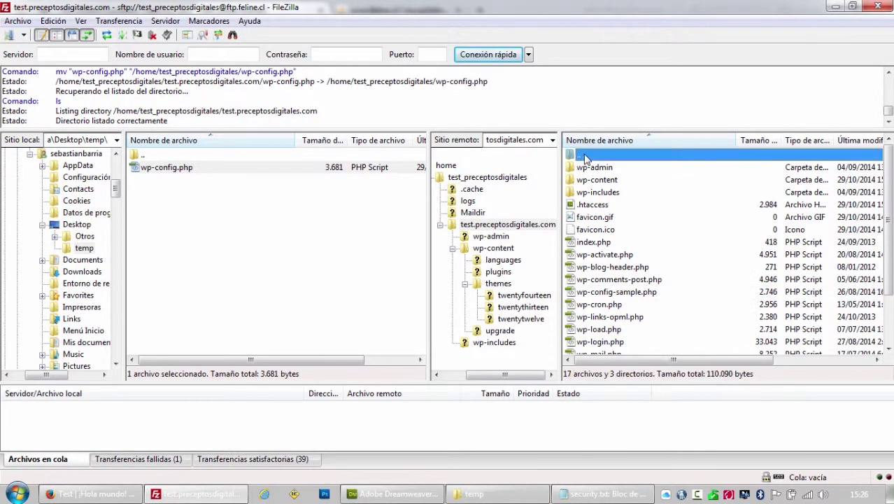
double_click(586, 159)
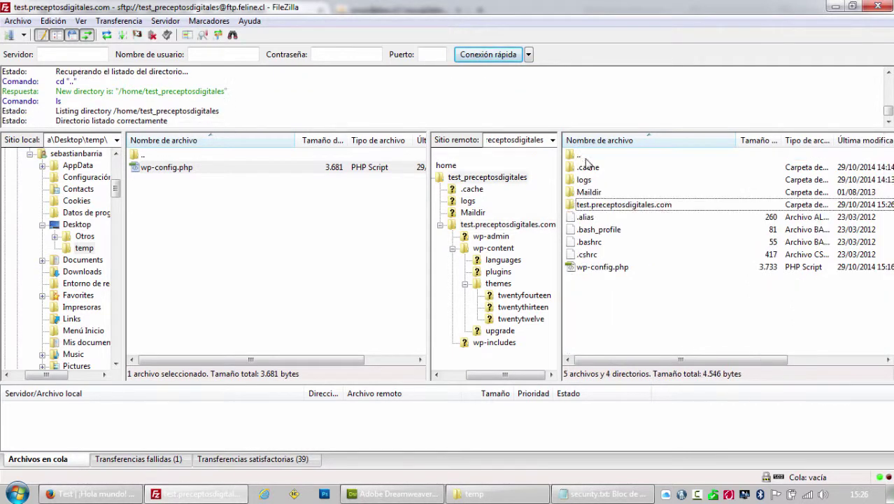
left_click(587, 207)
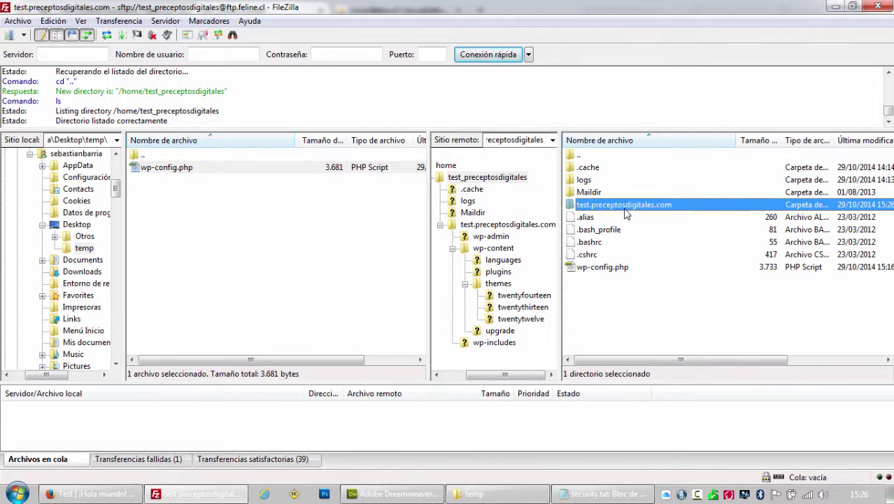
left_click(598, 272)
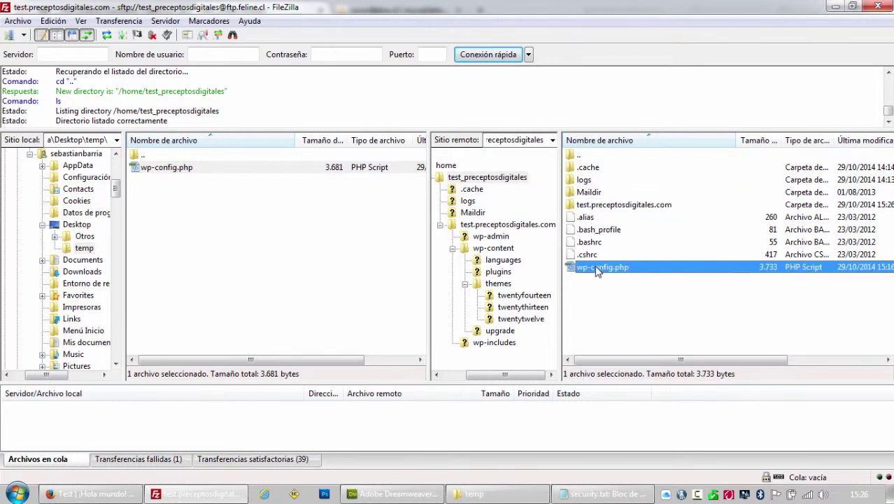
left_click(599, 303)
left_click(122, 494)
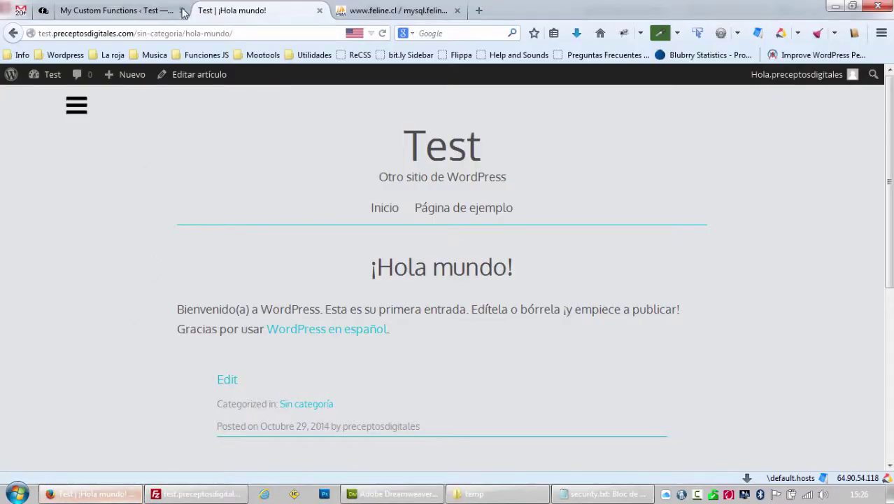
Reload the site and open the WordPress dashboard to confirm it still works.
left_click(383, 35)
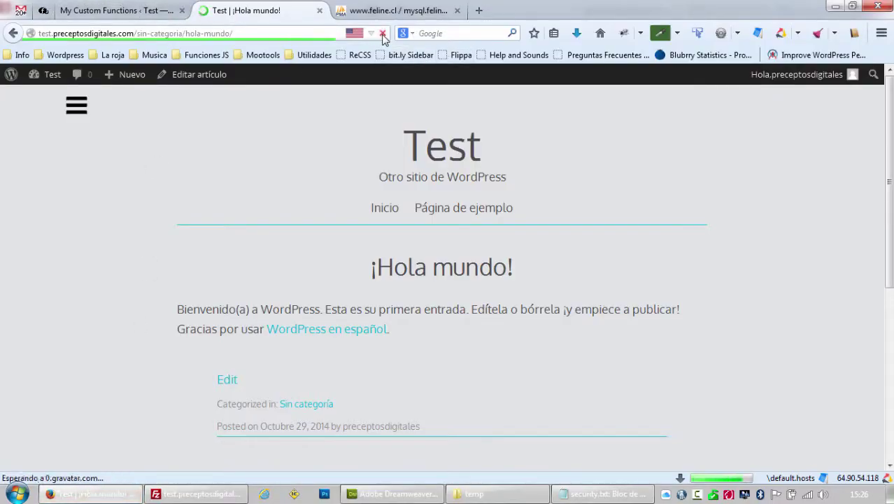
left_click(112, 10)
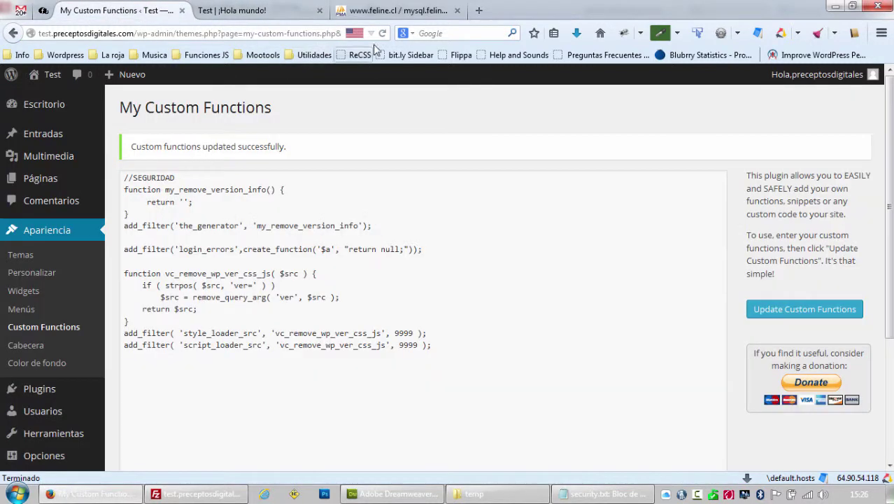
left_click(55, 104)
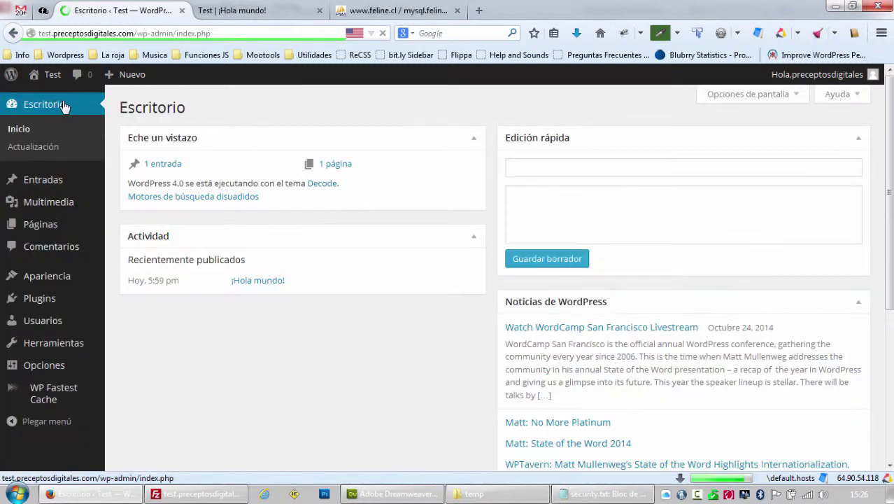
left_click(221, 497)
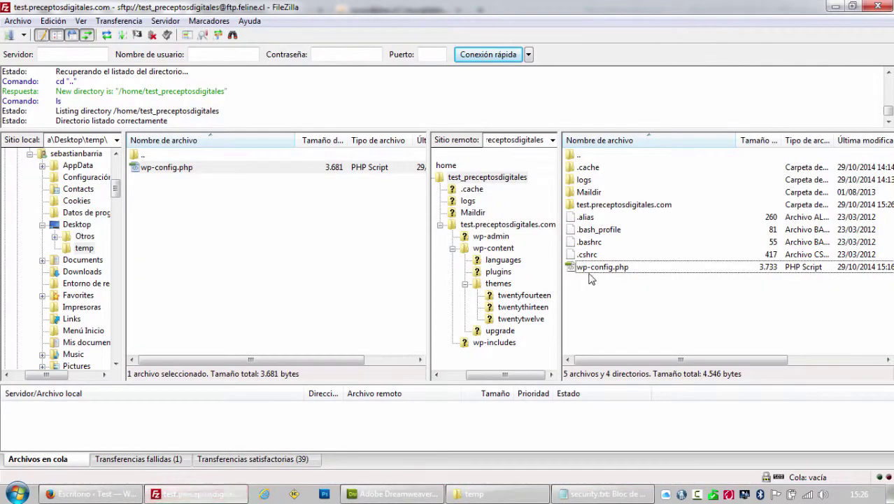
left_click(614, 205)
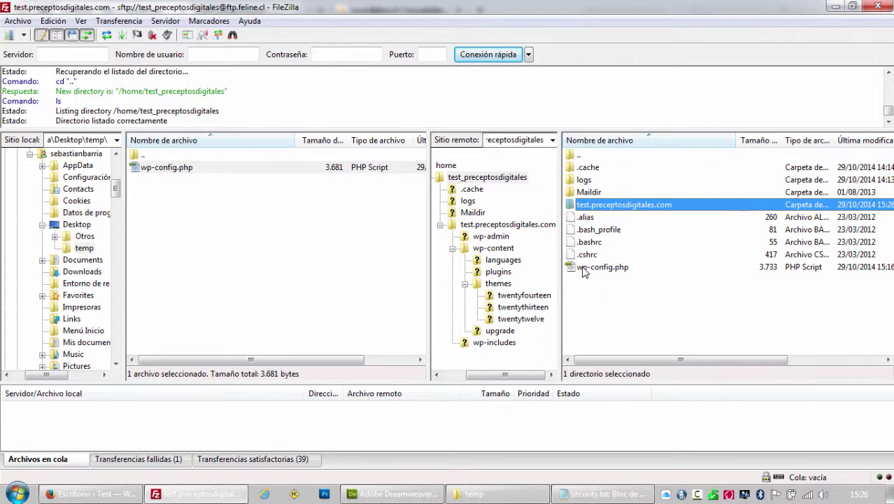
Request wp-config.php in the post page's address and confirm the site returns a 404 page.
left_click(127, 493)
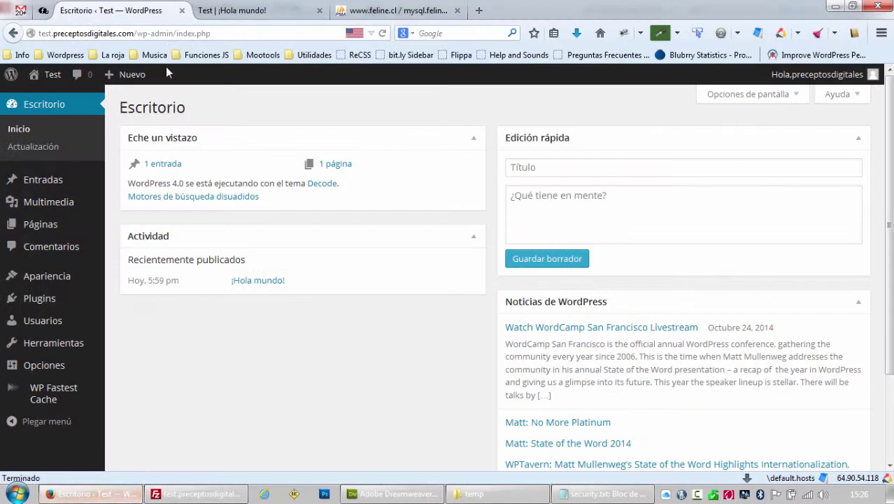
left_click(237, 17)
left_click(155, 33)
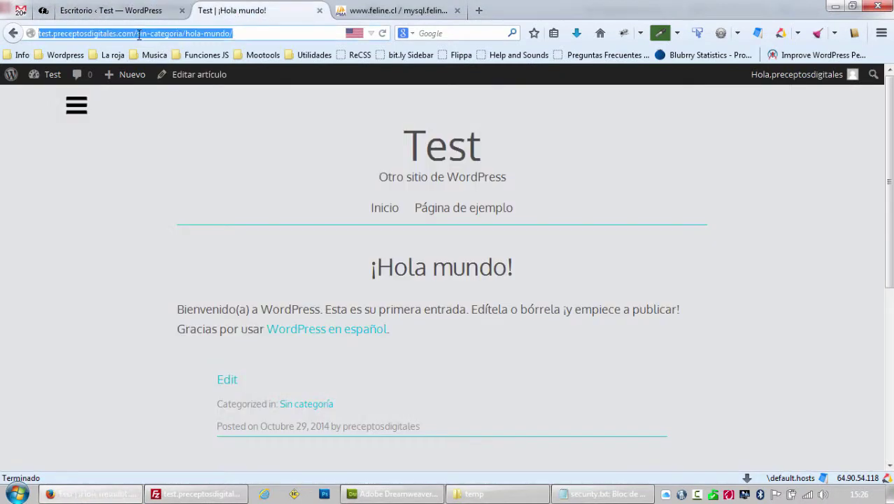
left_click_drag(139, 33, 311, 47)
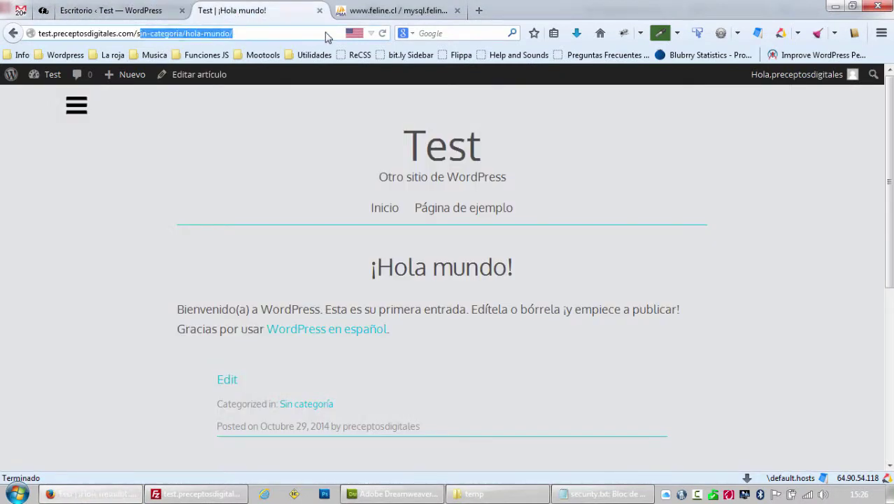
key("BackSpace")
type("wp")
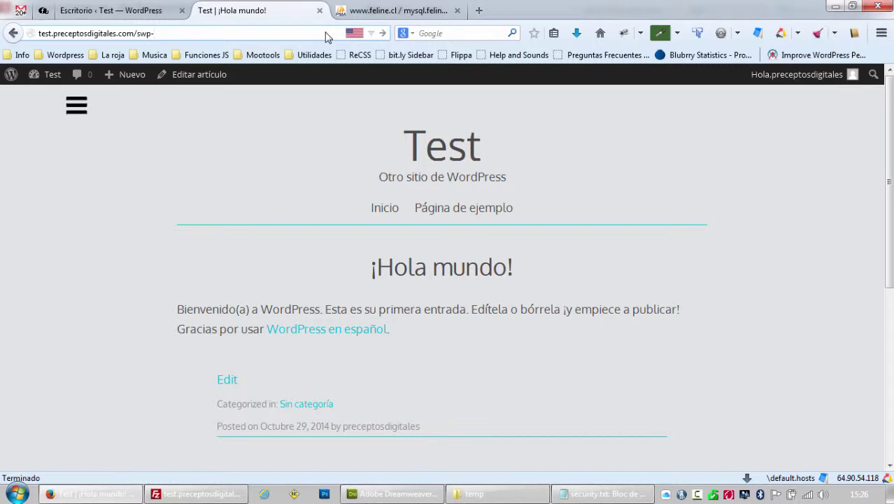
type("wp-config.php")
key("Return")
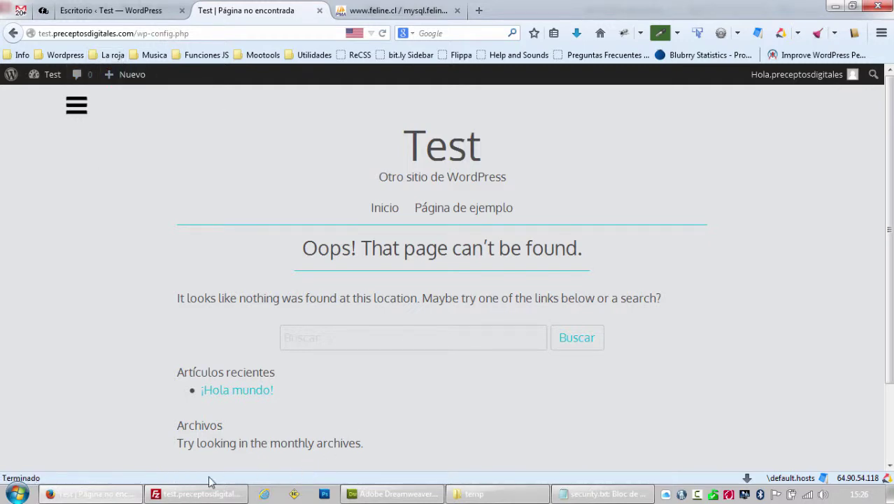
left_click(195, 494)
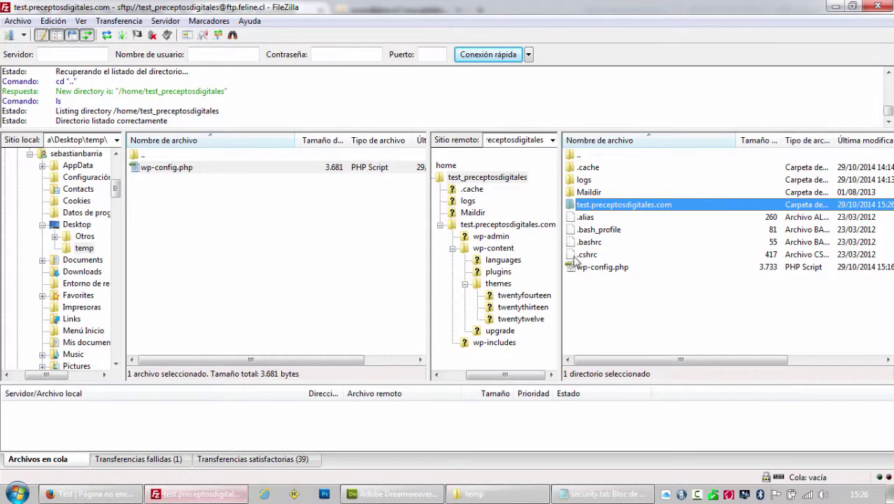
Download .htaccess from the test.preceptosdigitales.com root and locate it in the local temp folder.
double_click(612, 205)
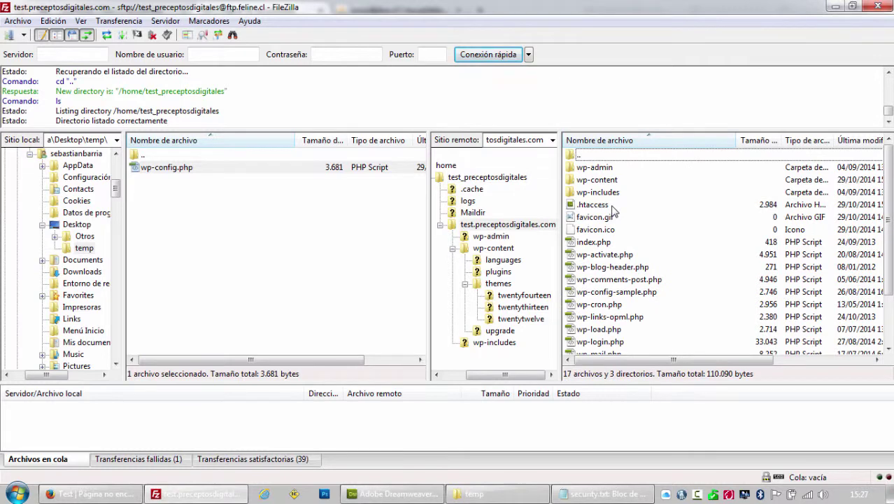
double_click(603, 208)
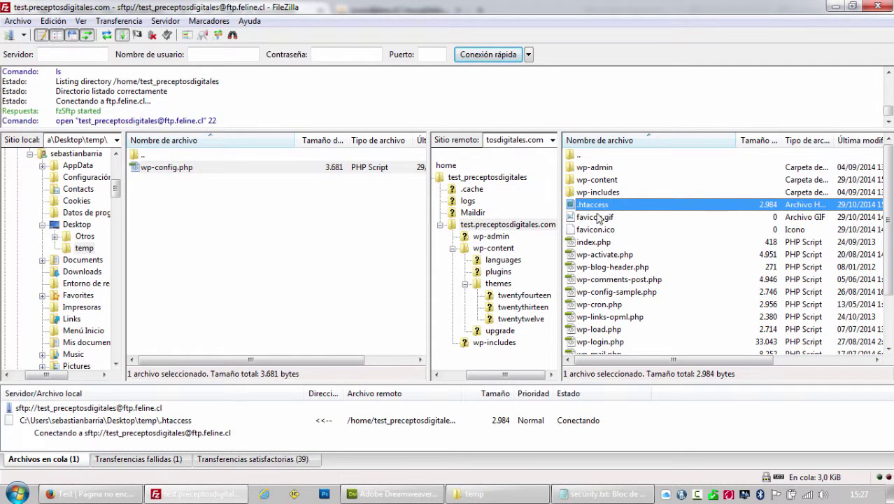
left_click(468, 494)
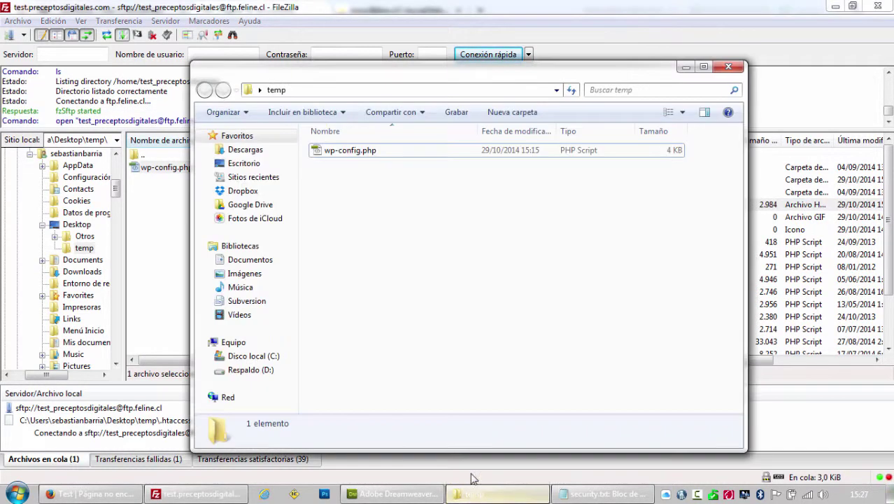
left_click(344, 156)
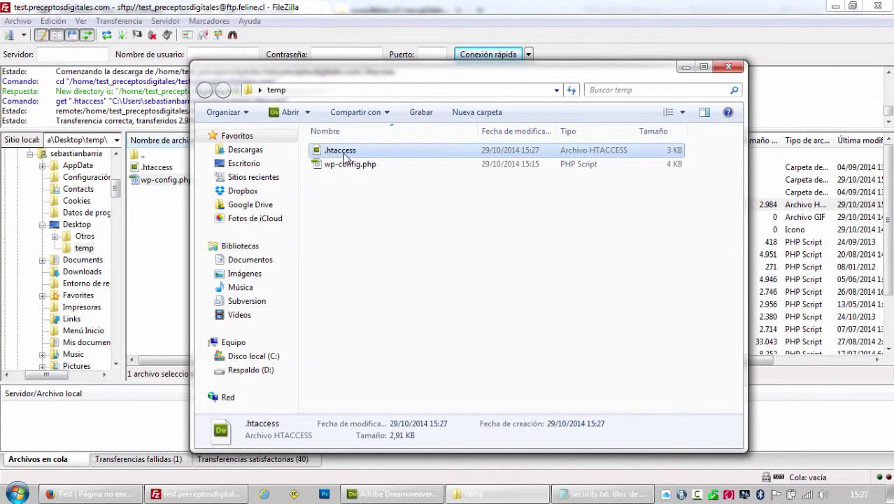
left_click(391, 494)
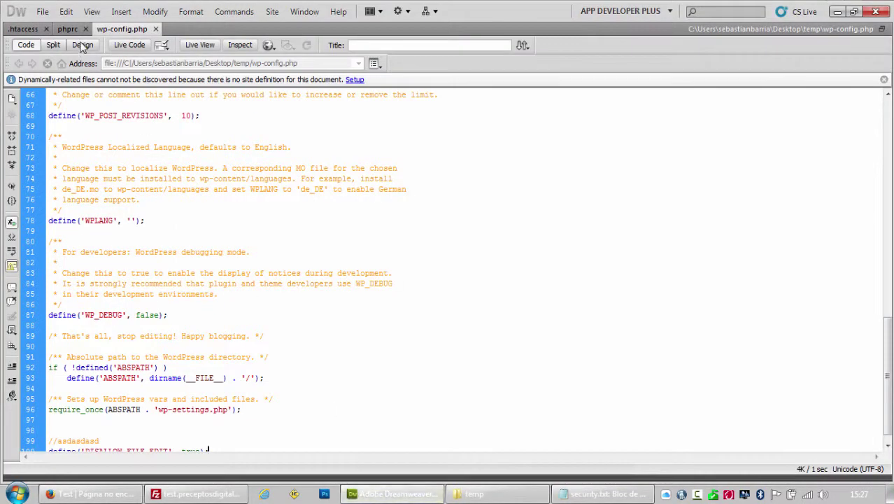
Open the downloaded .htaccess in Dreamweaver, close wp-config.php, and review its WordPress rewrite block (lines 68–76).
left_click(467, 494)
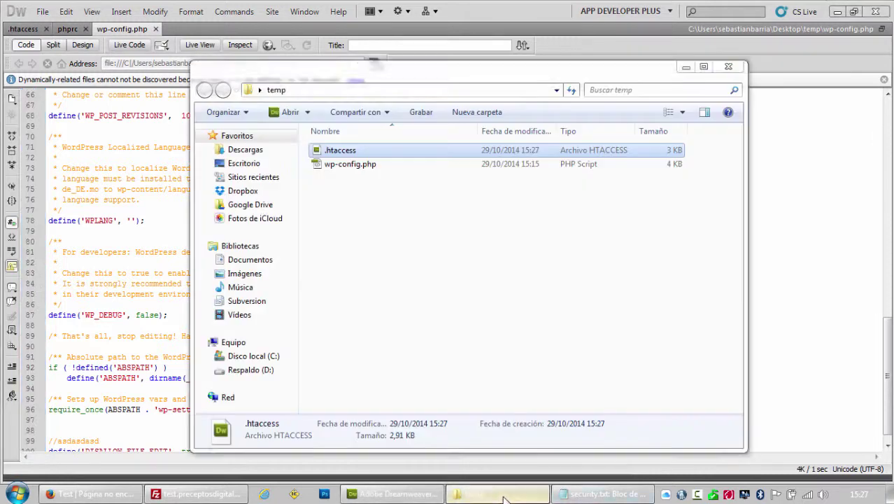
double_click(350, 149)
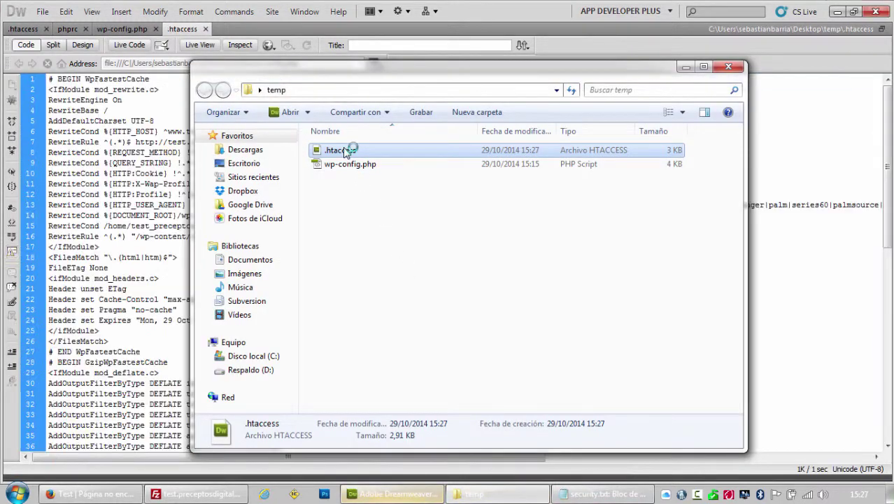
left_click(154, 35)
left_click(155, 28)
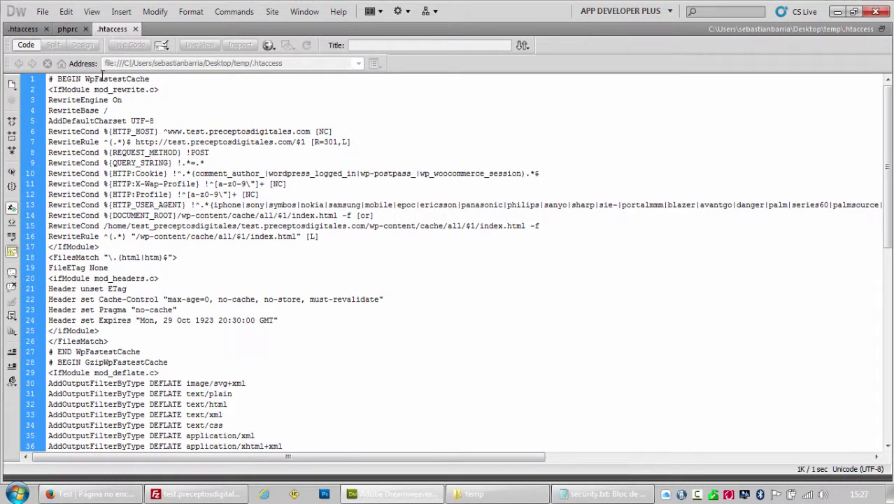
scroll(63, 109, "down", 14)
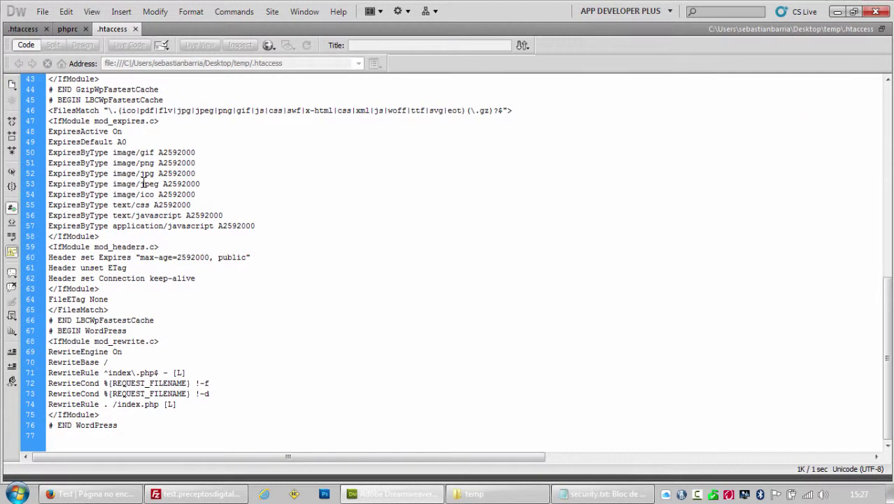
scroll(121, 362, "up", 14)
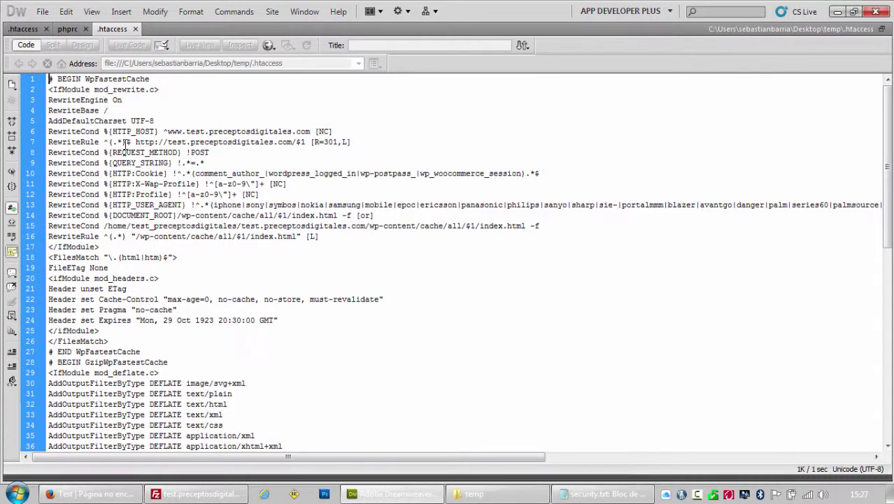
scroll(129, 175, "down", 3)
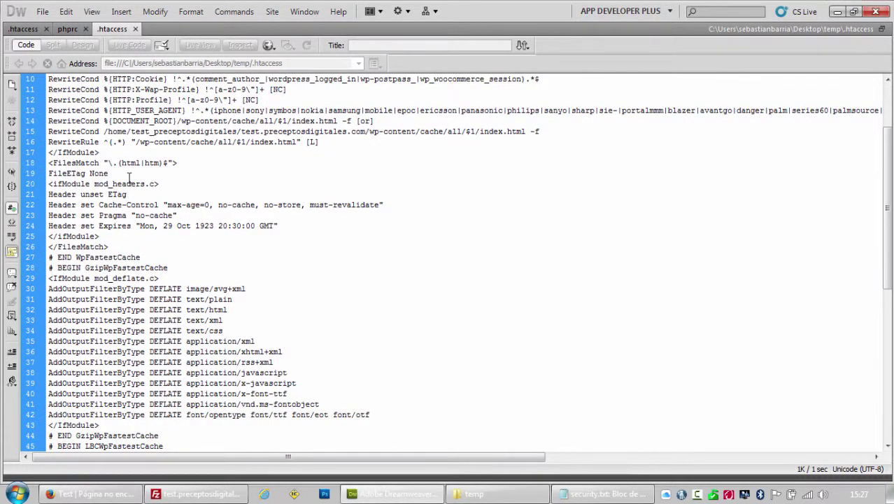
scroll(129, 176, "down", 11)
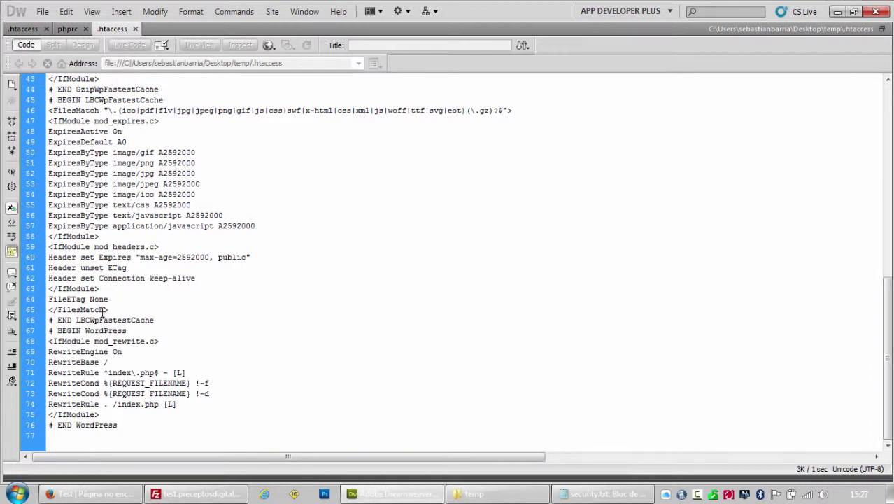
left_click_drag(51, 344, 147, 425)
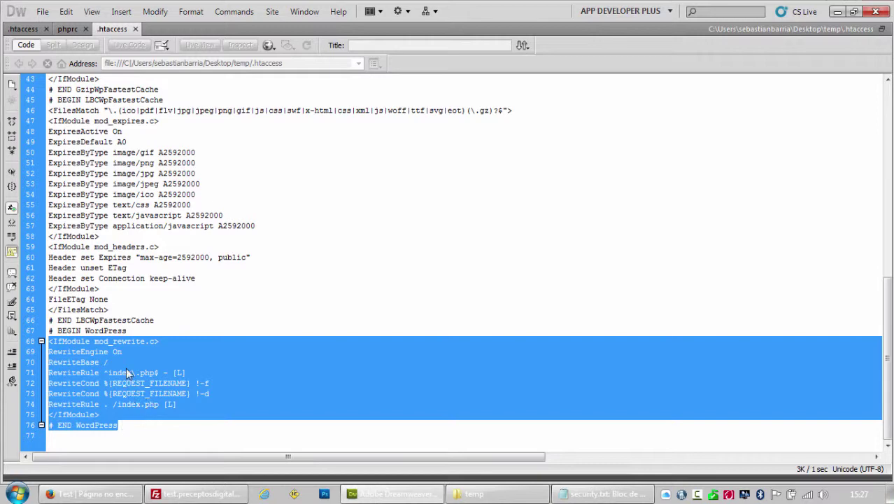
left_click(23, 28)
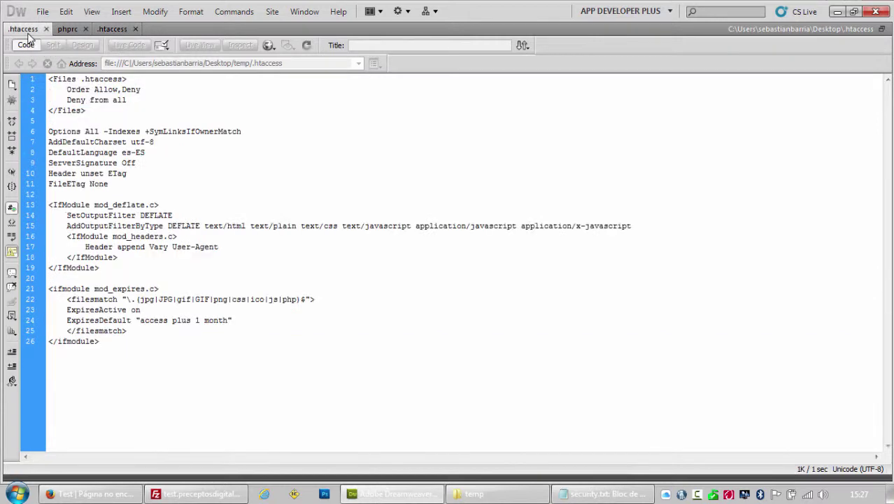
Reload wp-config.php with Firebug's Net panel open to see the 404, then load the home page.
left_click(91, 494)
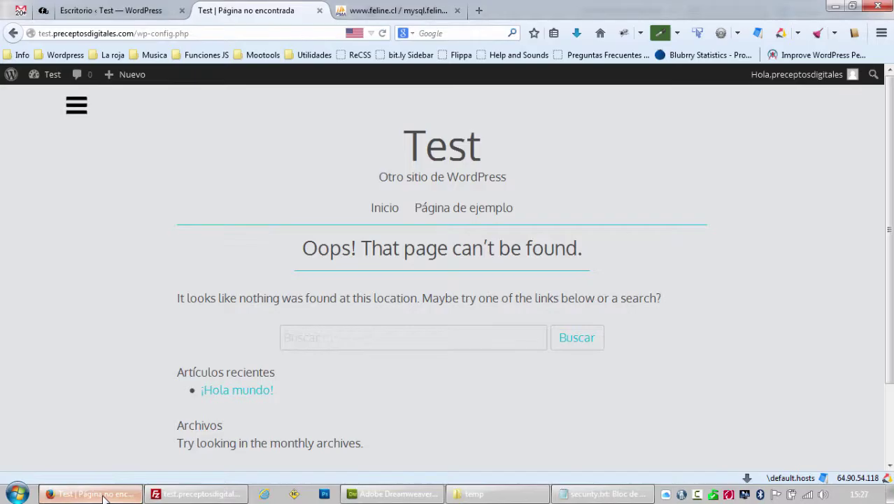
key("F12")
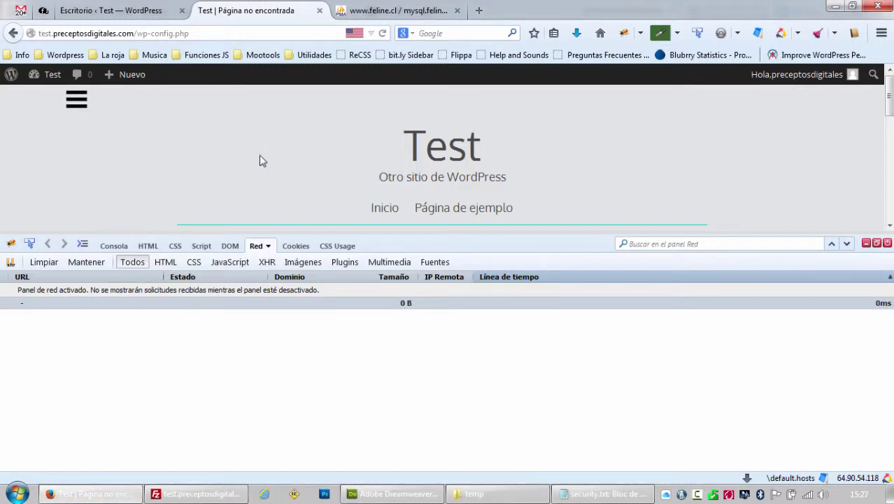
left_click(381, 33)
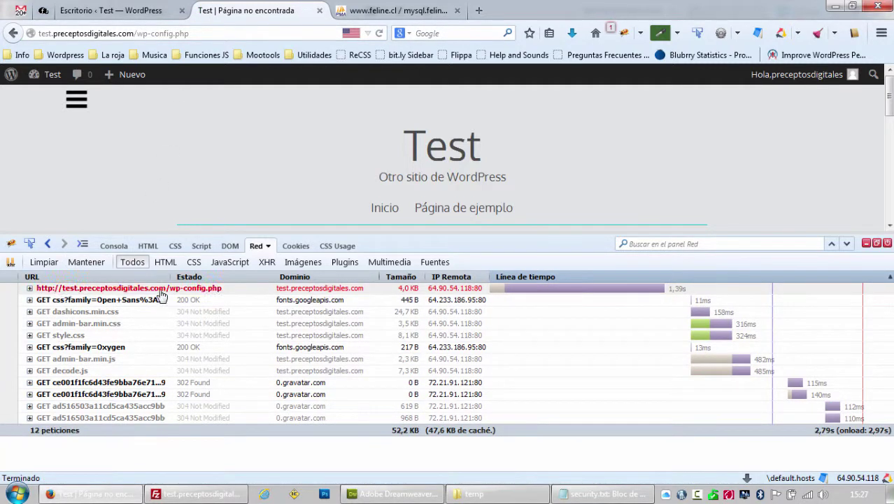
left_click_drag(137, 33, 204, 31)
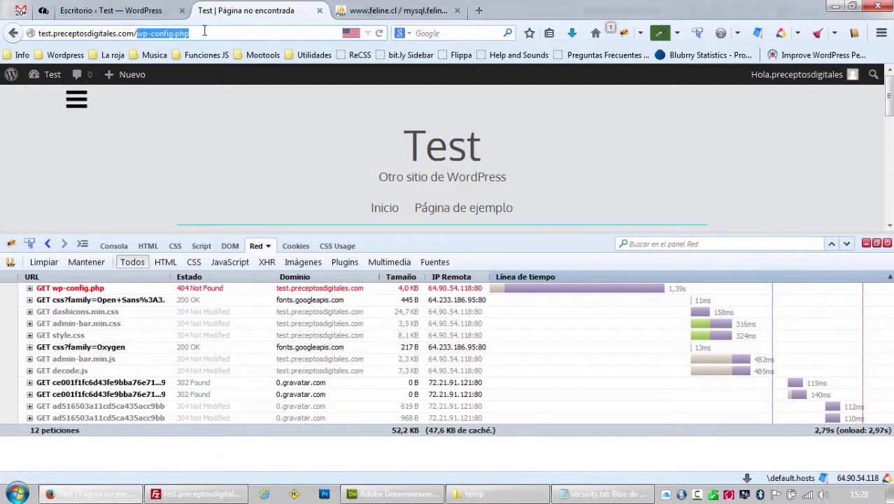
key("BackSpace")
key("Return")
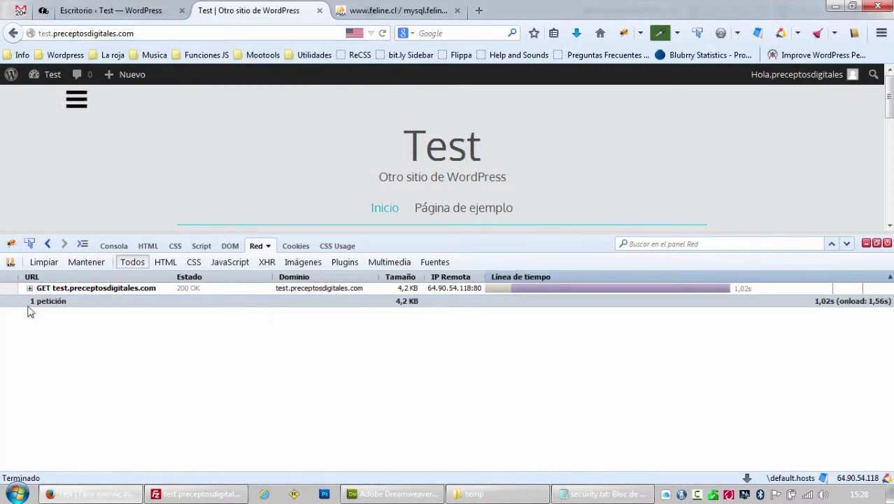
Inspect the home page request's response headers, confirming gzip Content-Encoding.
left_click(30, 288)
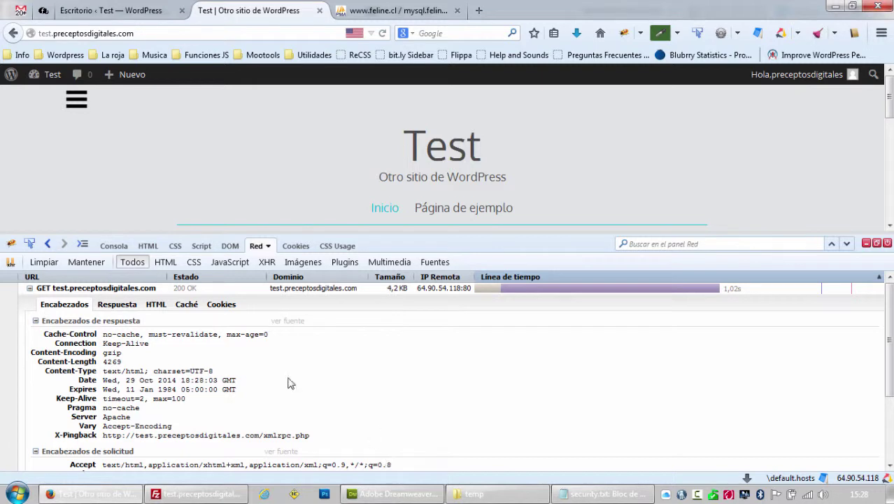
left_click(30, 288)
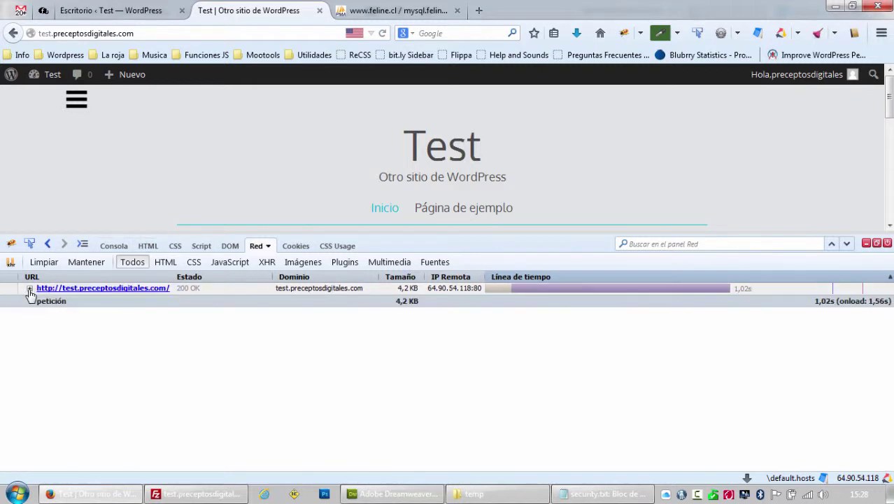
scroll(366, 162, "down", 10)
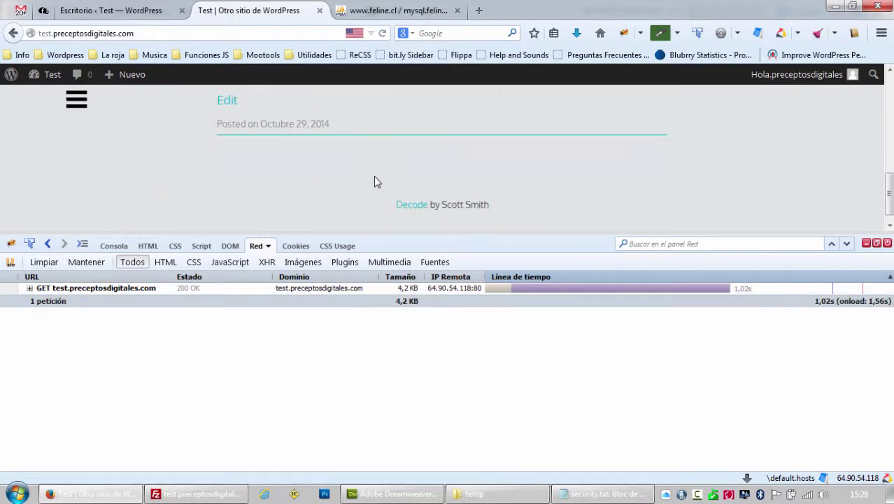
scroll(373, 179, "up", 10)
Reload the dashboard and inspect icon-left.png's response headers, finding Server: Apache with no version.
left_click(140, 13)
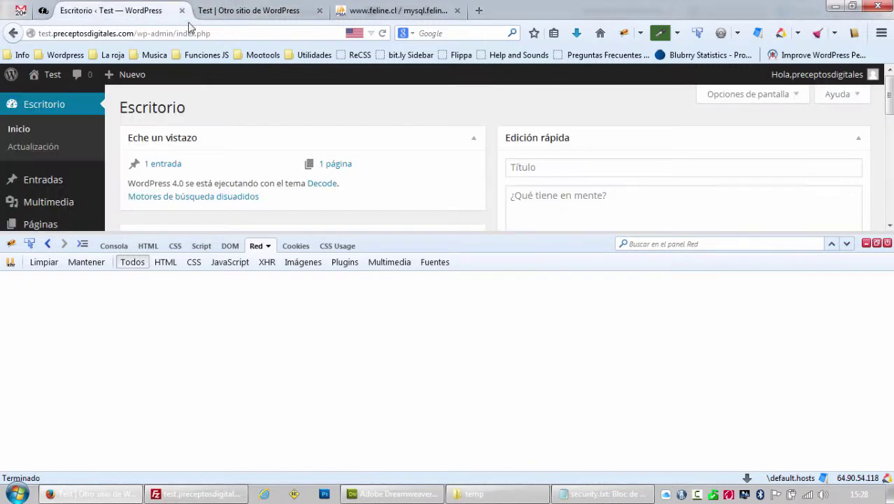
left_click(382, 33)
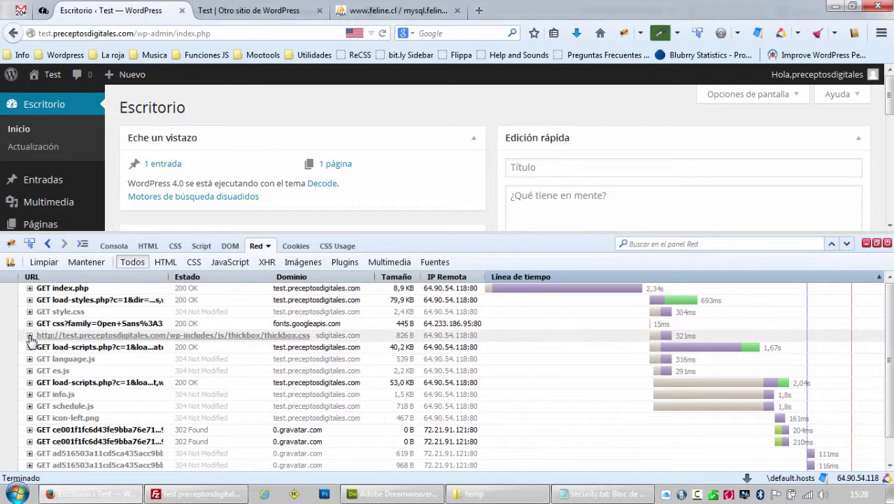
left_click(30, 337)
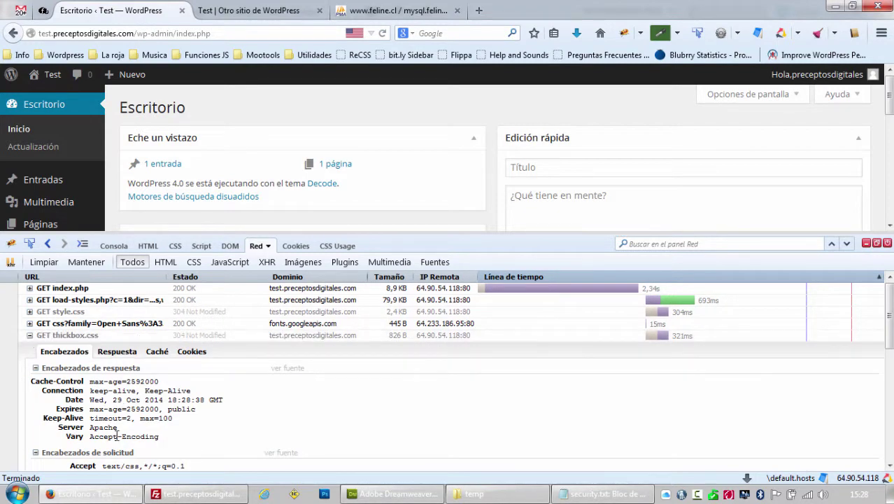
left_click(30, 336)
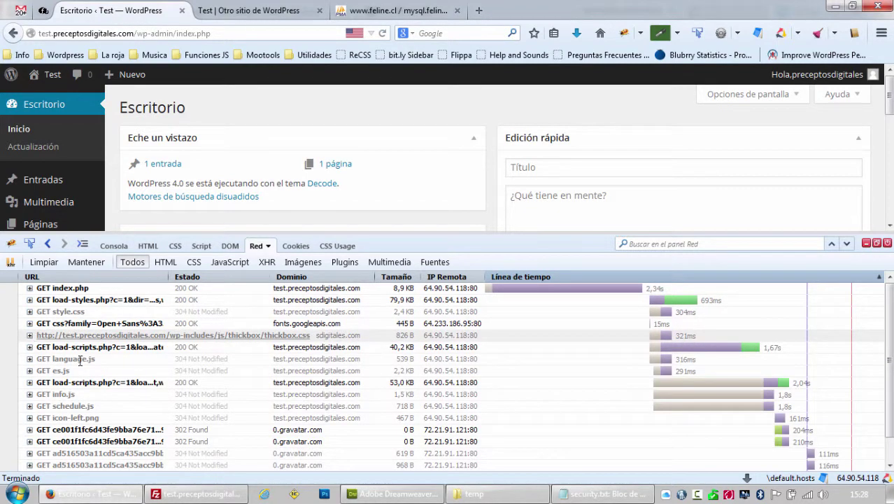
scroll(112, 367, "down", 1)
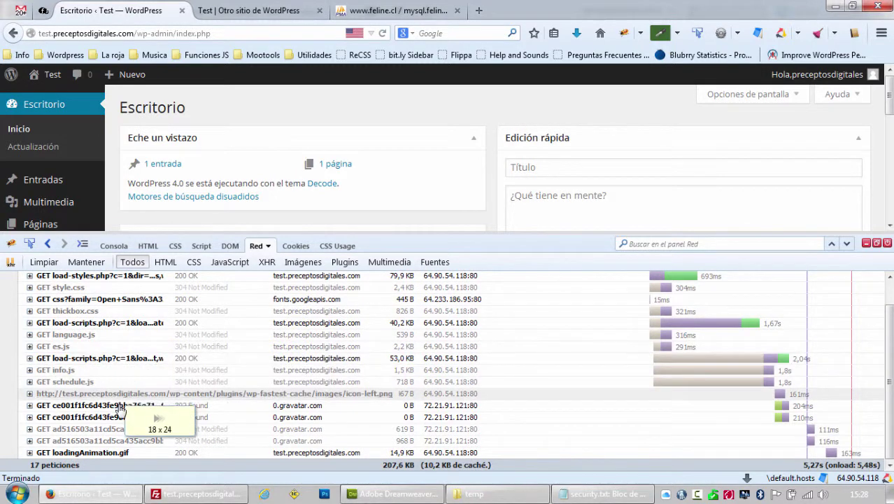
left_click(36, 394)
scroll(112, 371, "down", 3)
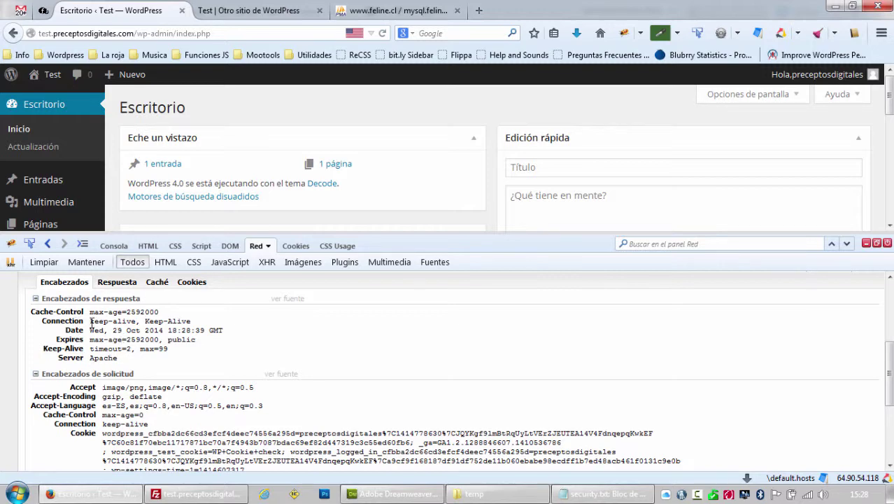
scroll(91, 346, "up", 5)
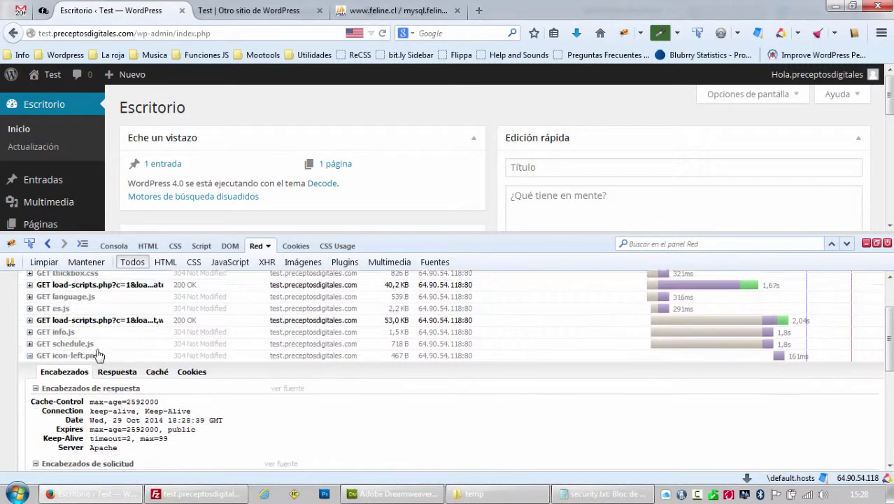
scroll(78, 338, "down", 3)
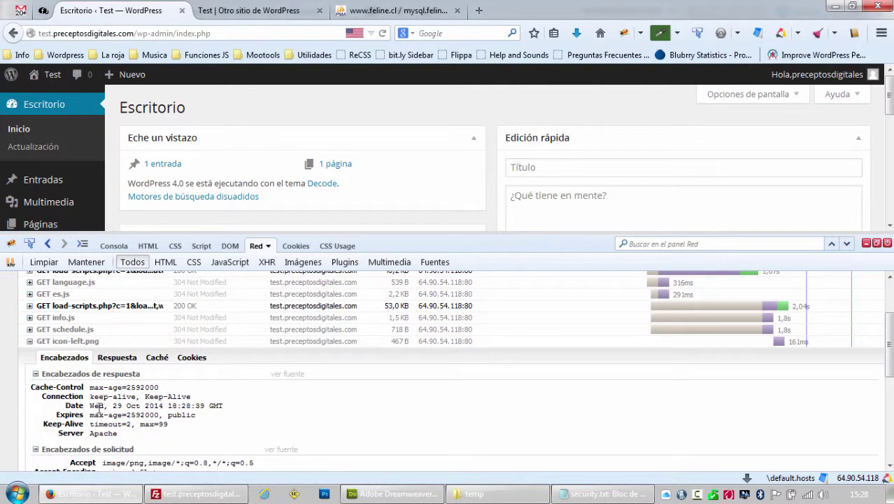
double_click(96, 435)
Compare security.txt's sample headers (Apache 2.2.22 (Ubuntu), X-Powered-By PHP version) with the browser's.
left_click(576, 492)
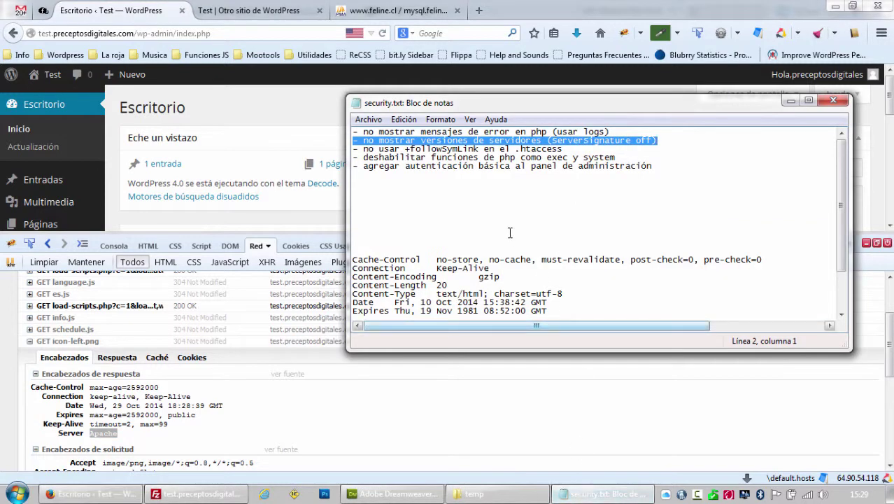
scroll(491, 217, "down", 2)
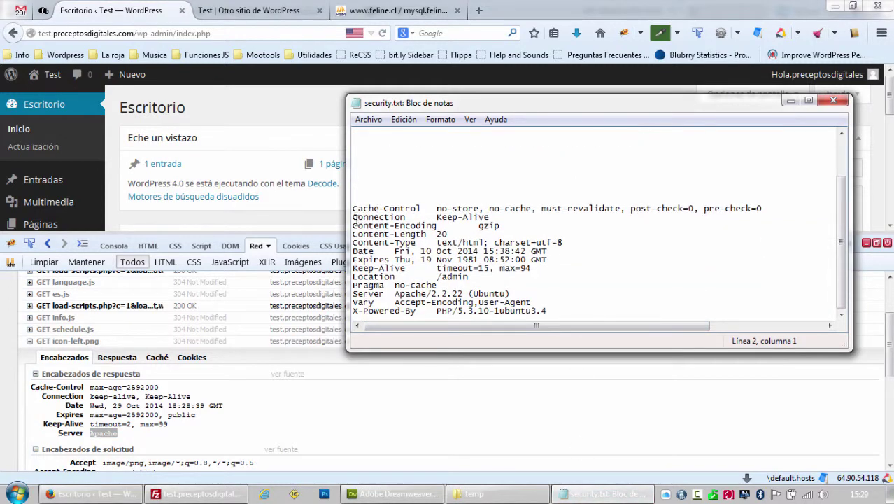
left_click_drag(353, 209, 598, 317)
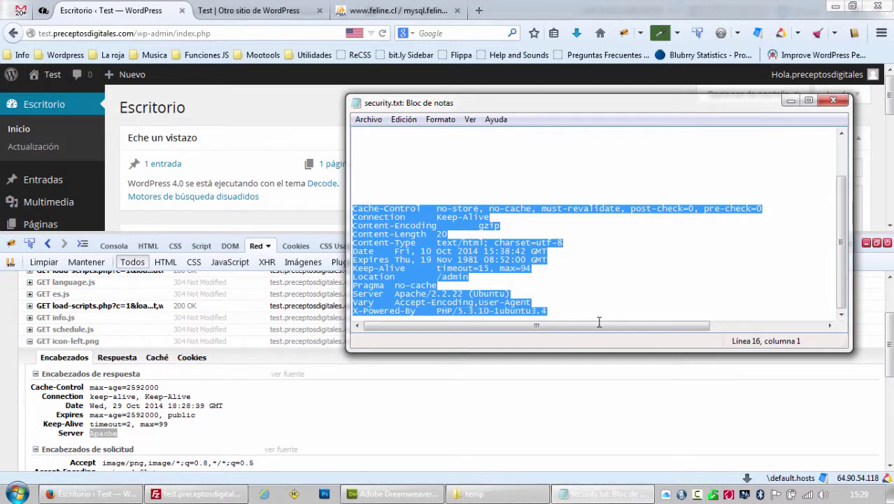
left_click(395, 293)
left_click_drag(395, 294, 545, 303)
left_click(445, 295)
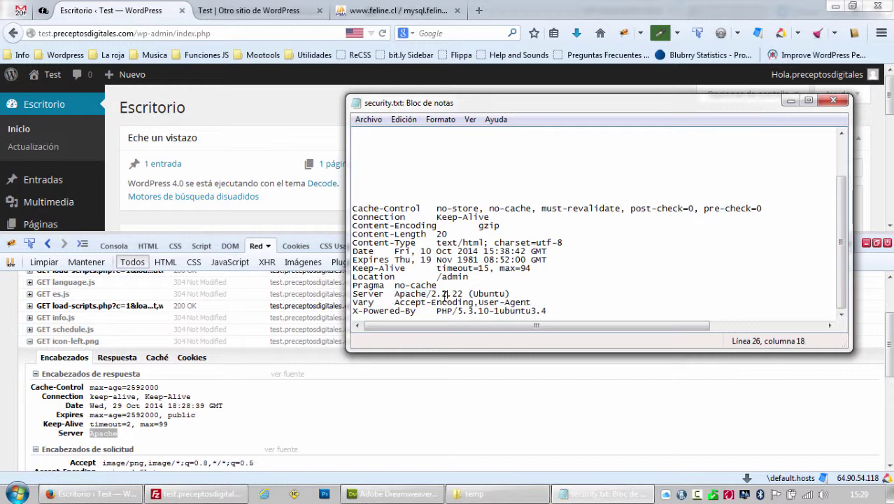
left_click_drag(432, 293, 465, 293)
double_click(476, 294)
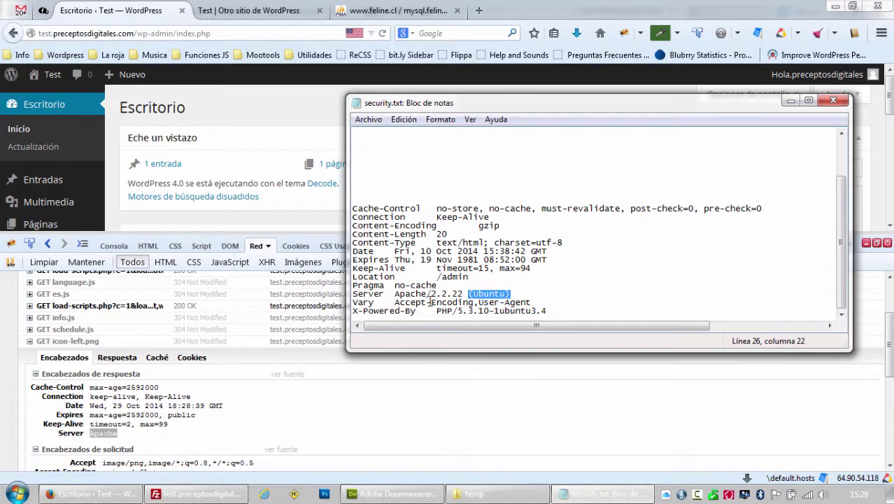
left_click(523, 295)
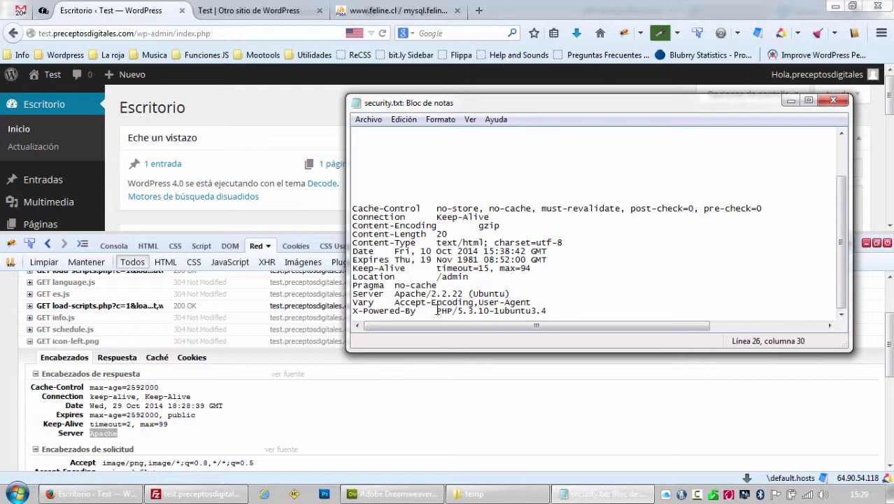
left_click_drag(437, 310, 342, 312)
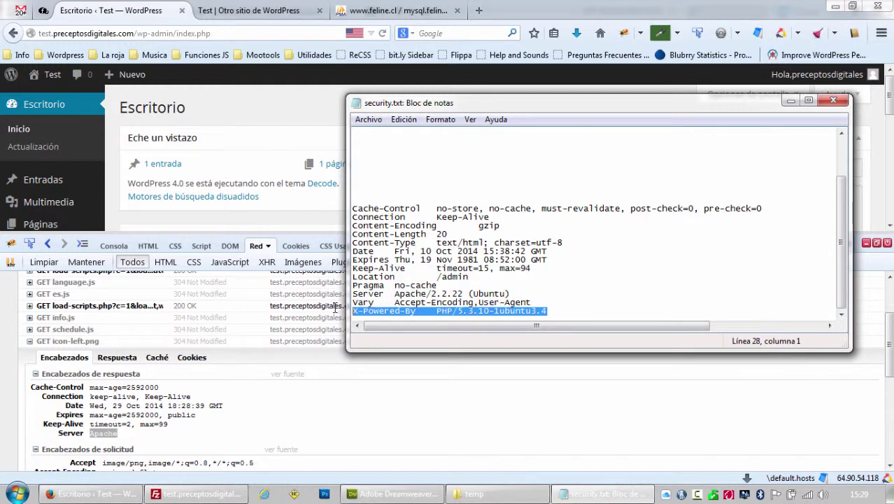
left_click(256, 246)
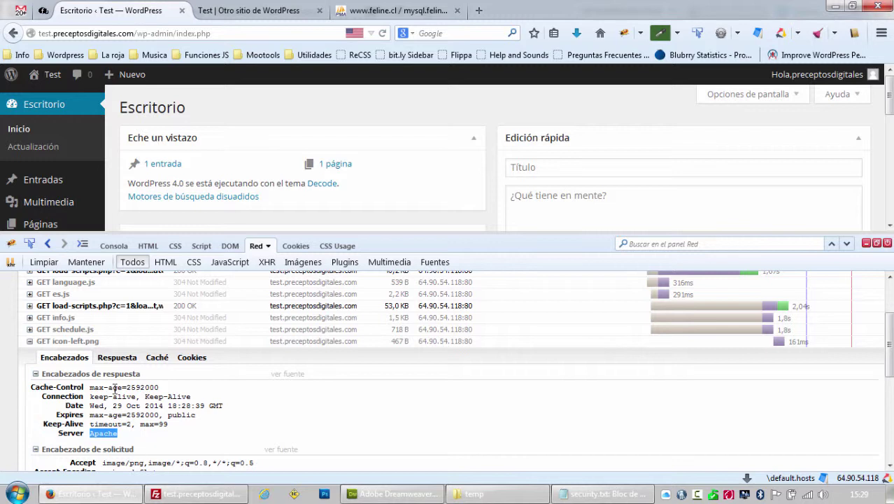
left_click(130, 437)
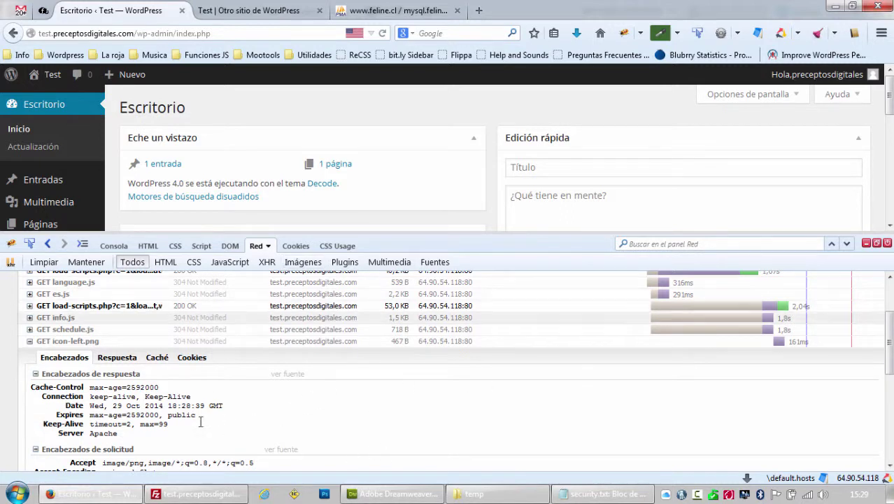
Delete the sample response header lines, leaving the caret at the end of the last to-do item.
left_click(586, 495)
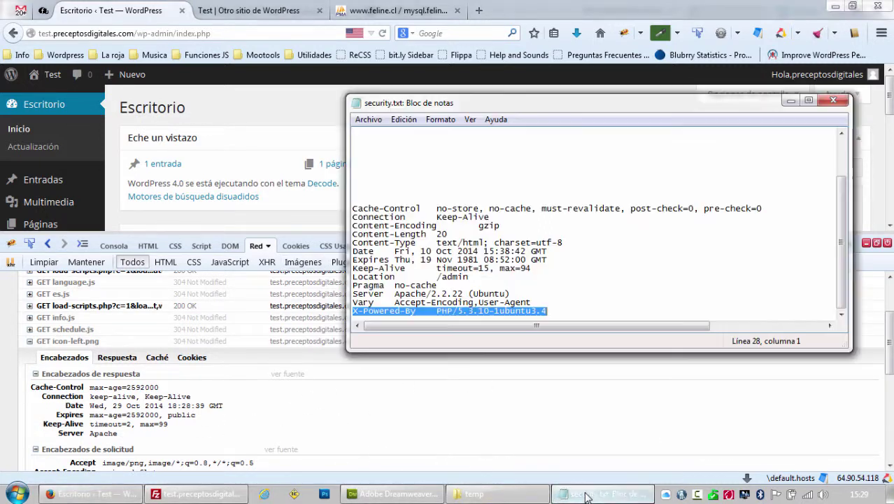
left_click_drag(556, 309, 318, 200)
key("Delete")
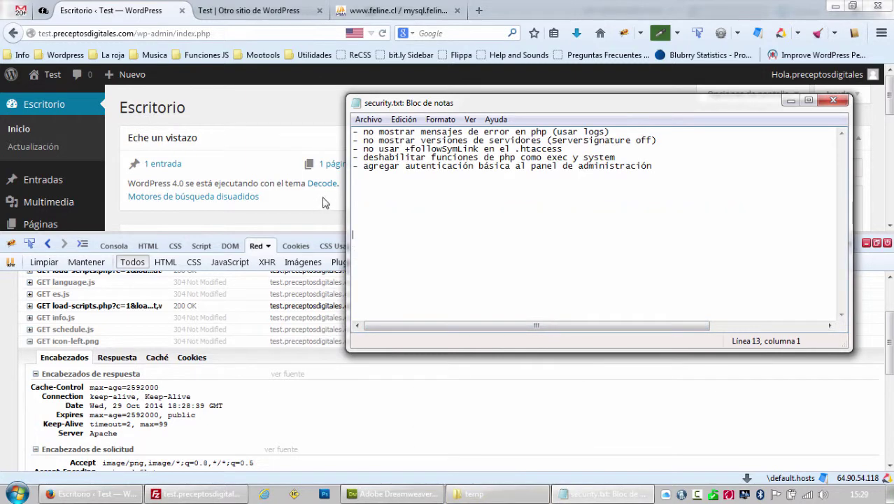
left_click(448, 191)
key("BackSpace")
Copy the four-line <Files .htaccess> block and paste it at the top of the temp .htaccess.
left_click(213, 123)
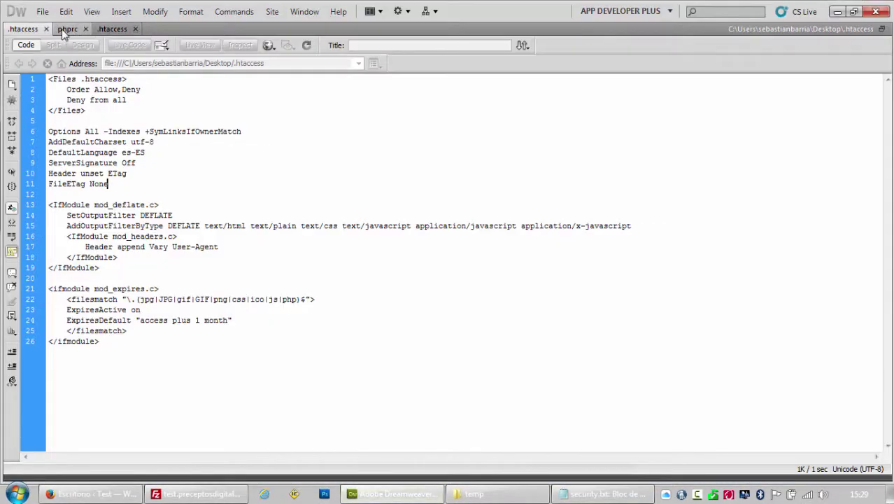
left_click_drag(115, 341, 2, 63)
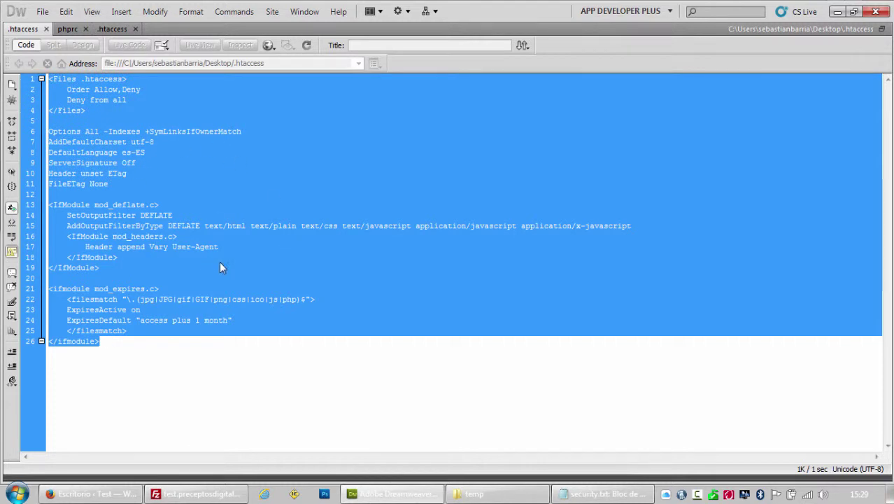
left_click(154, 266)
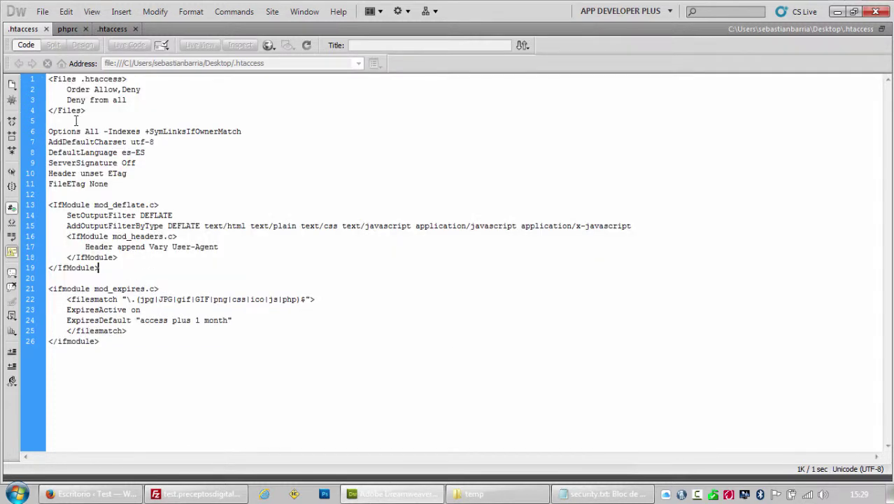
left_click_drag(91, 111, 49, 79)
key("ctrl+c")
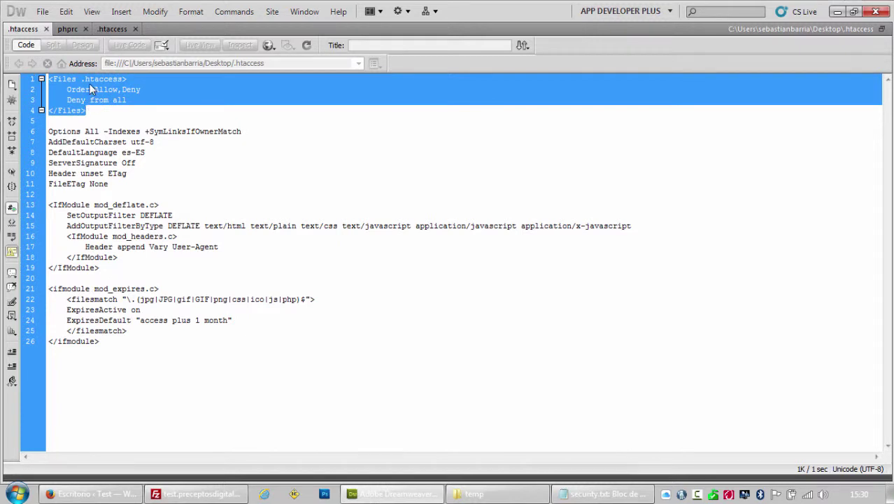
left_click(111, 29)
left_click(93, 121)
key("ctrl+Home")
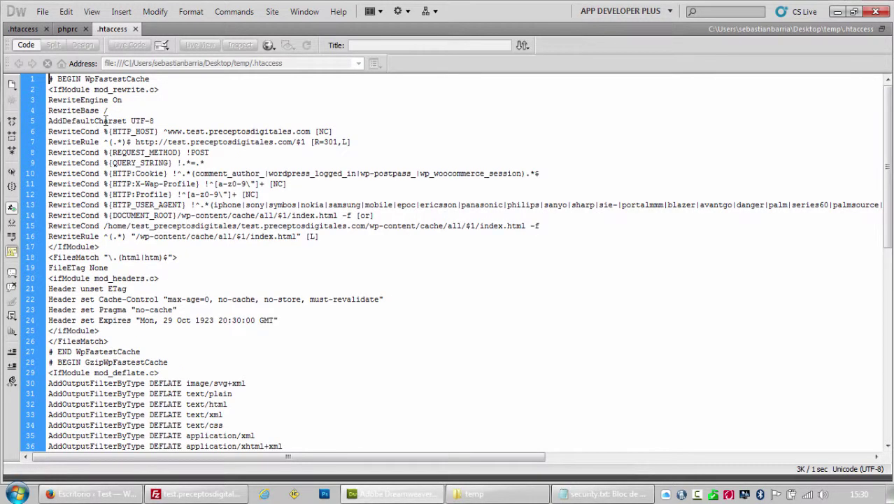
key("ctrl+v")
key("Return")
key("Return")
key("Return")
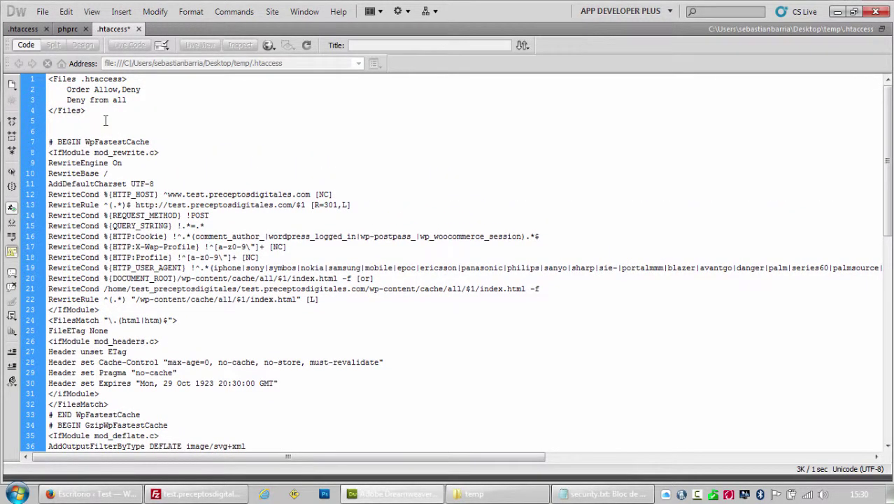
Review the Options and header rules on lines 6-11 of the first .htaccess, highlighting -Indexes.
left_click(23, 28)
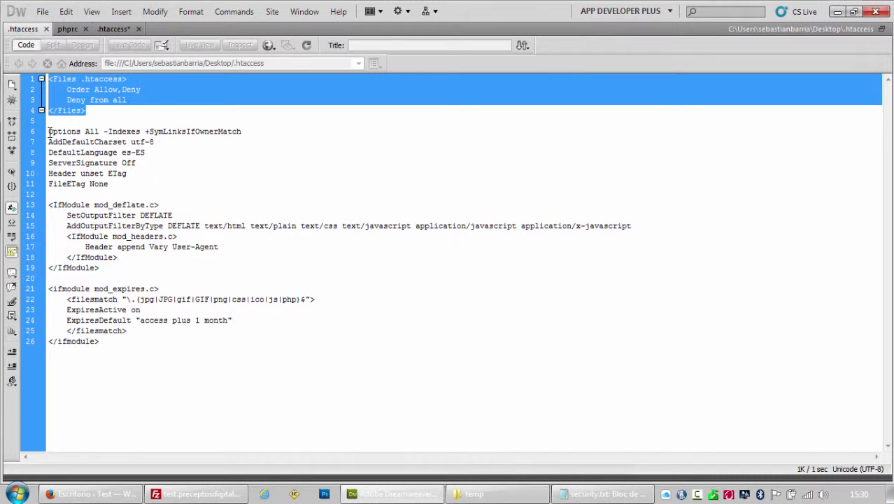
left_click_drag(49, 132, 126, 186)
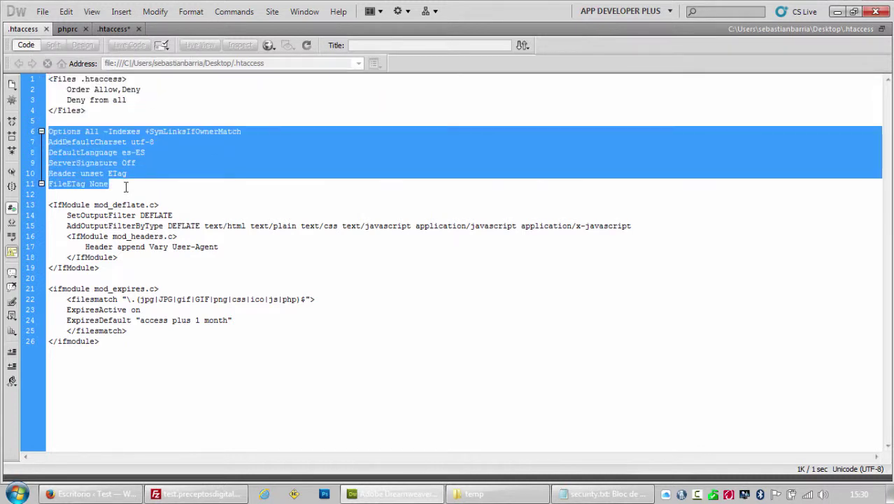
left_click(91, 133)
left_click_drag(103, 131, 141, 131)
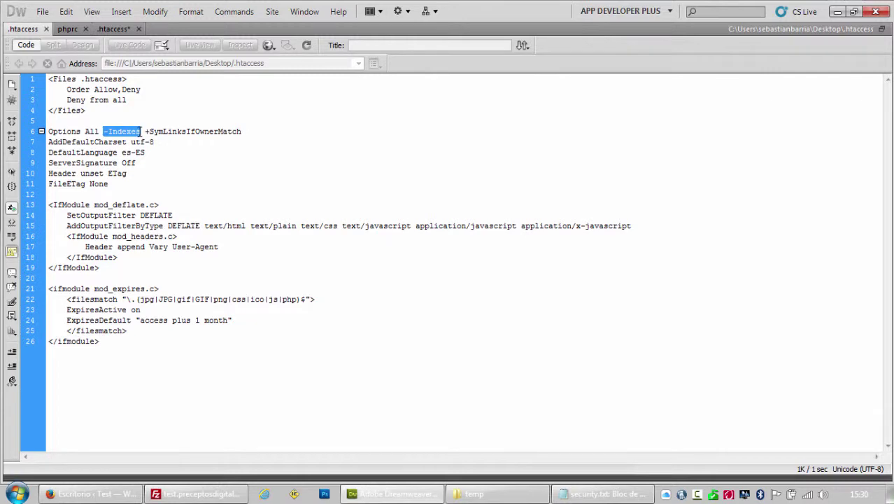
left_click(91, 494)
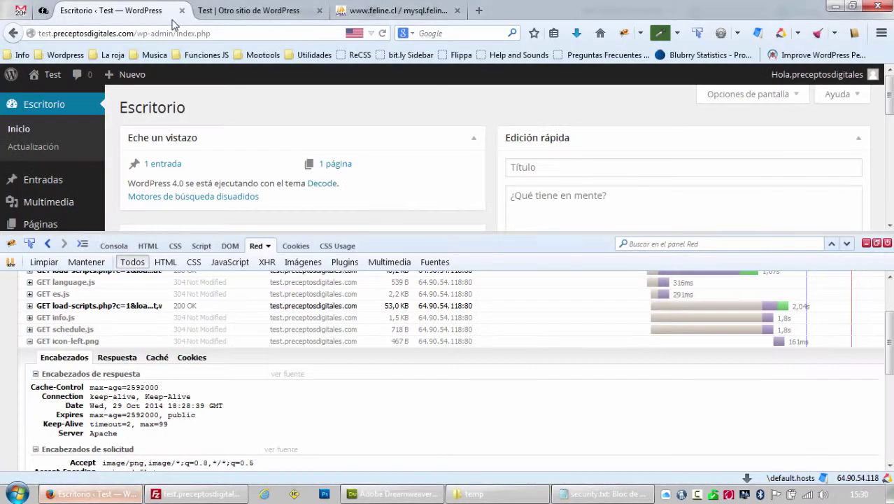
Append /wp-content to the site address and confirm it loads a blank page.
left_click(237, 11)
left_click(176, 36)
left_click(178, 38)
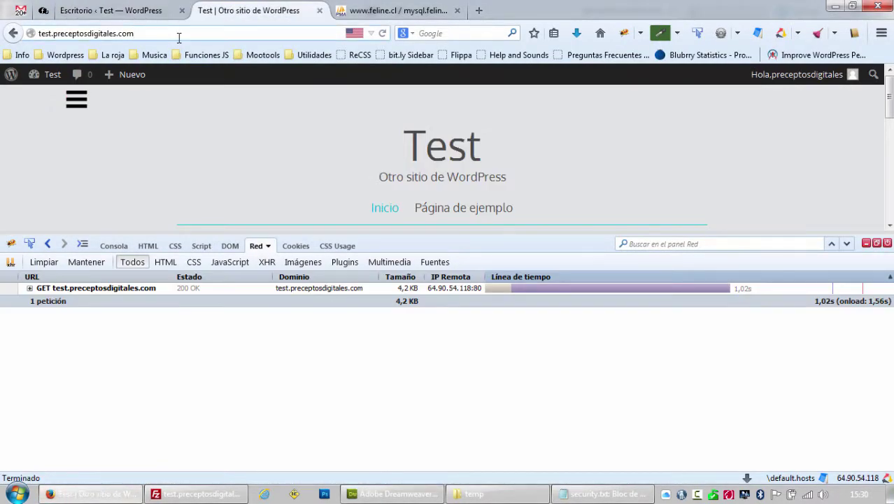
type("/wp-")
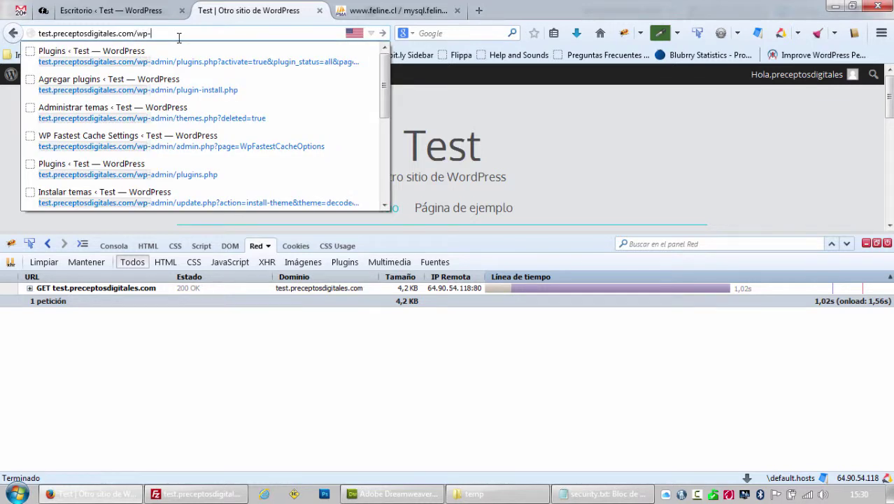
type("conten")
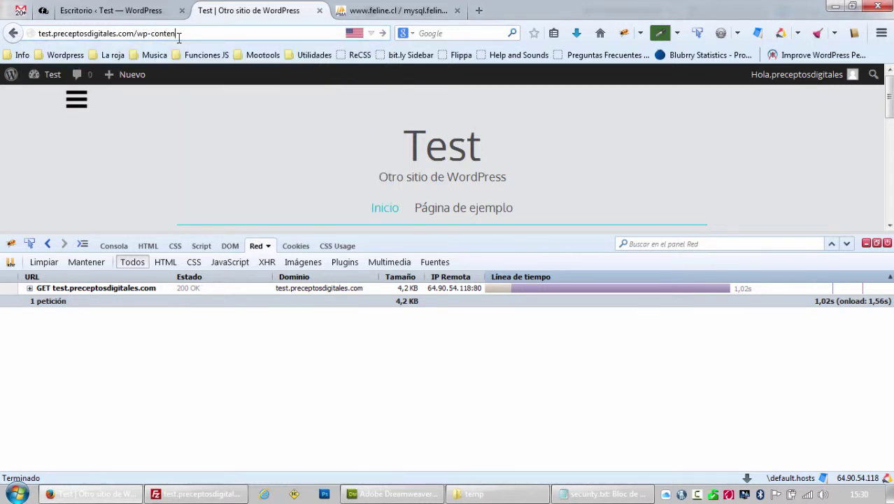
type("t")
key("Return")
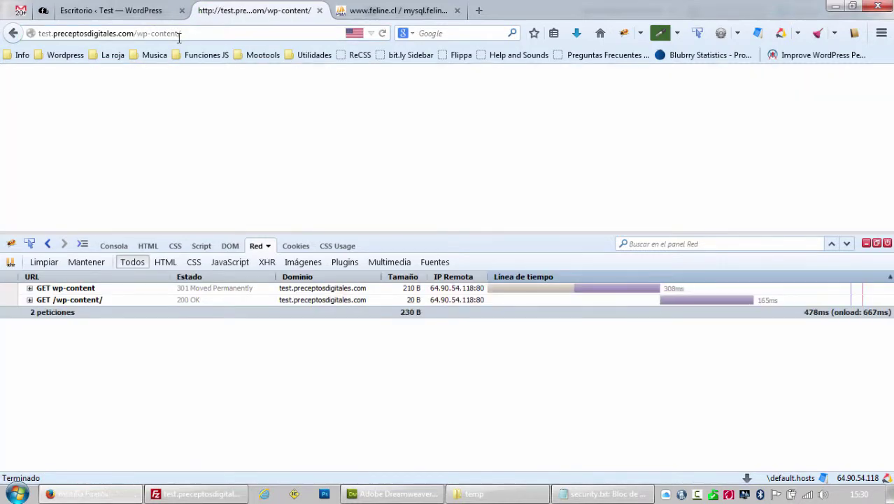
left_click(183, 33)
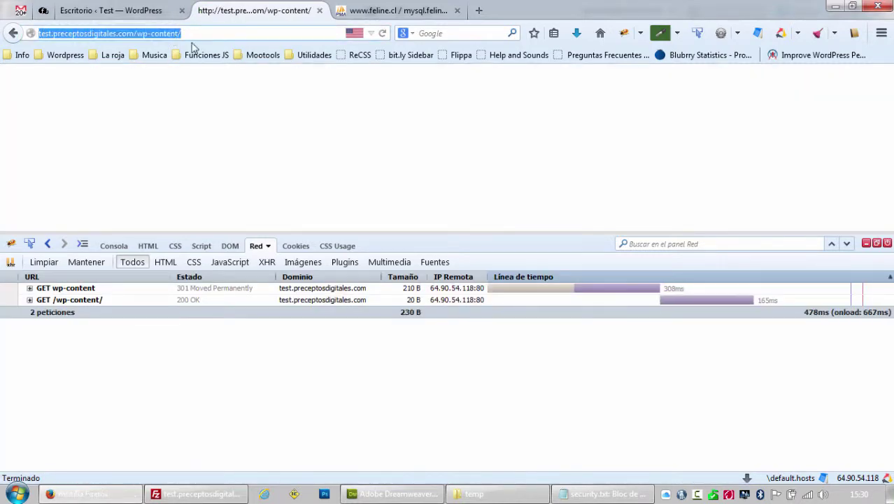
left_click(235, 496)
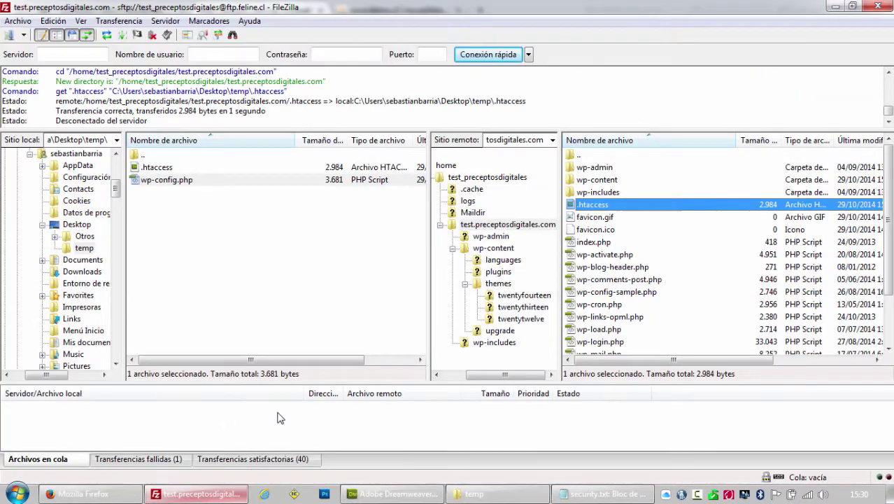
Browse the server into wp-content, then plugins, then the login-lockdown folder.
double_click(592, 180)
left_click(594, 217)
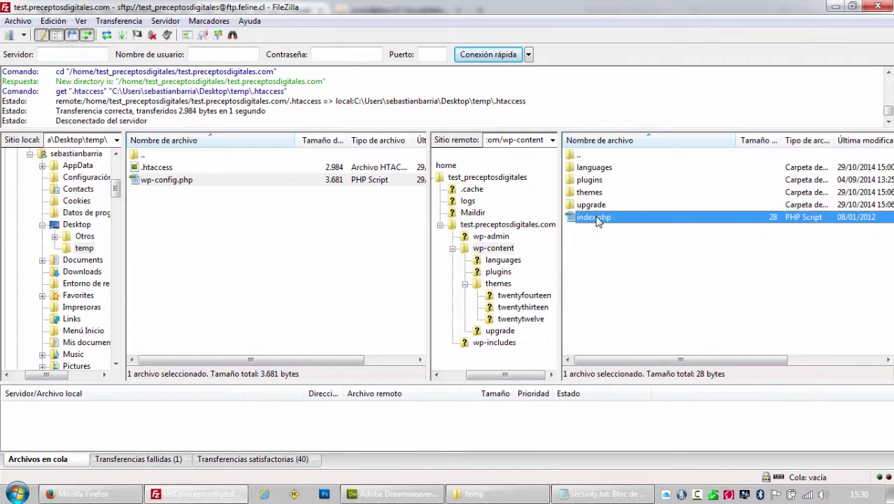
left_click(592, 180)
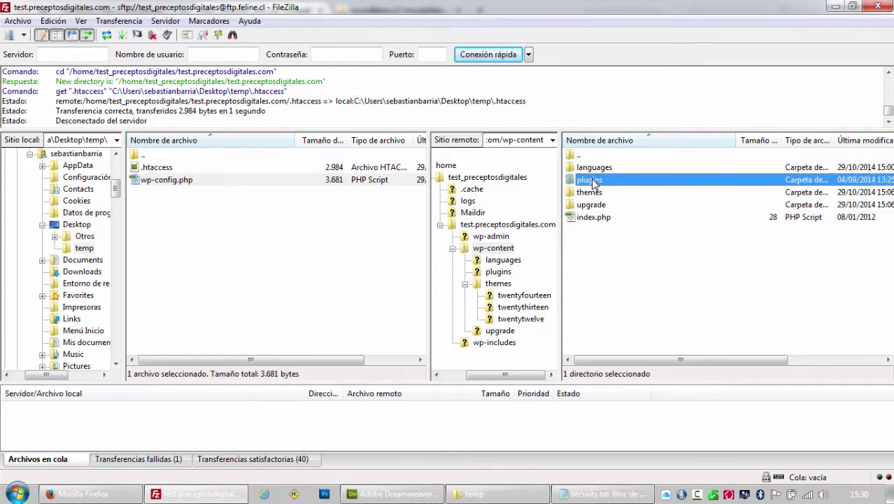
double_click(592, 180)
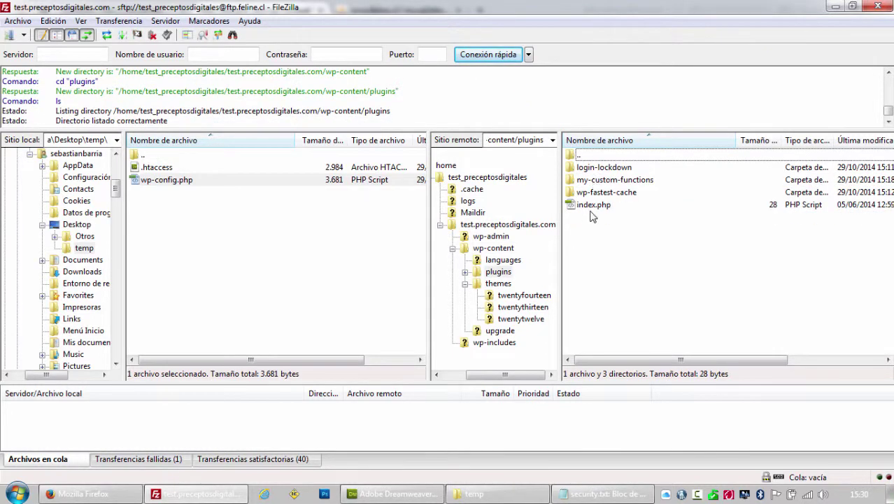
left_click(592, 208)
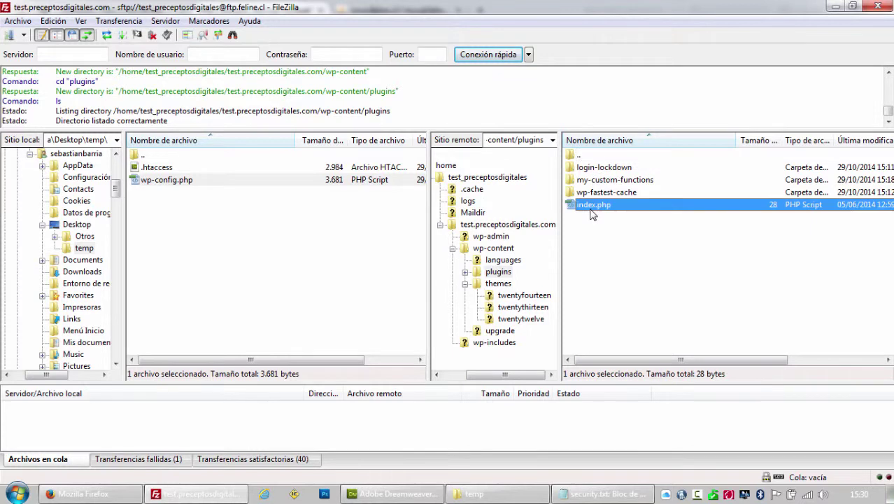
double_click(601, 171)
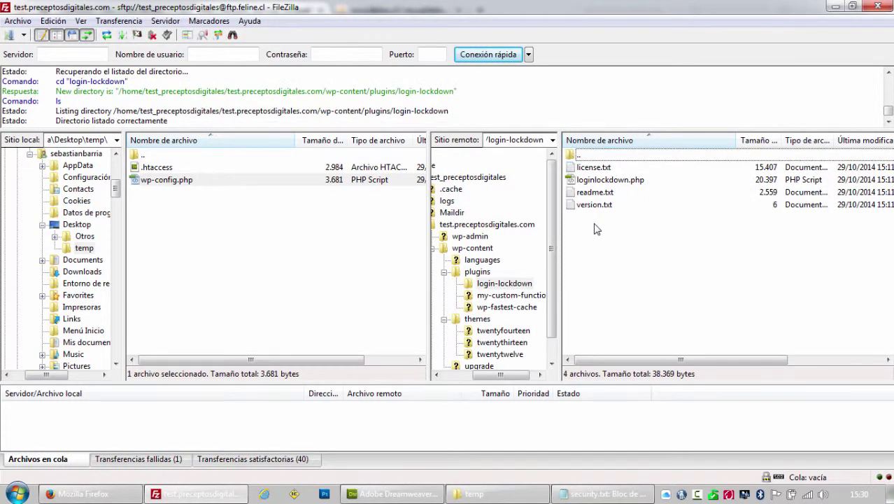
Select the plugins/login-lockdown part of the remote path to copy it.
left_click(529, 140)
left_click(526, 145)
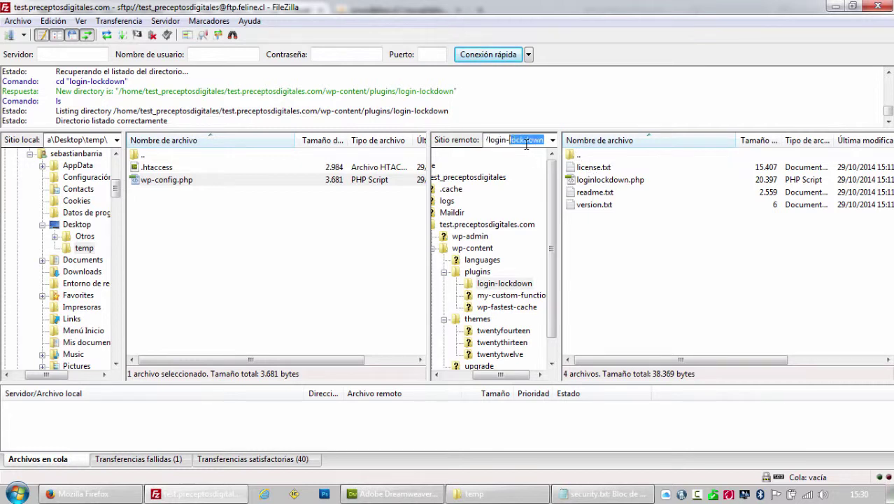
key("ctrl+shift+Left")
key("ctrl+shift+Left")
key("ctrl+shift+Left")
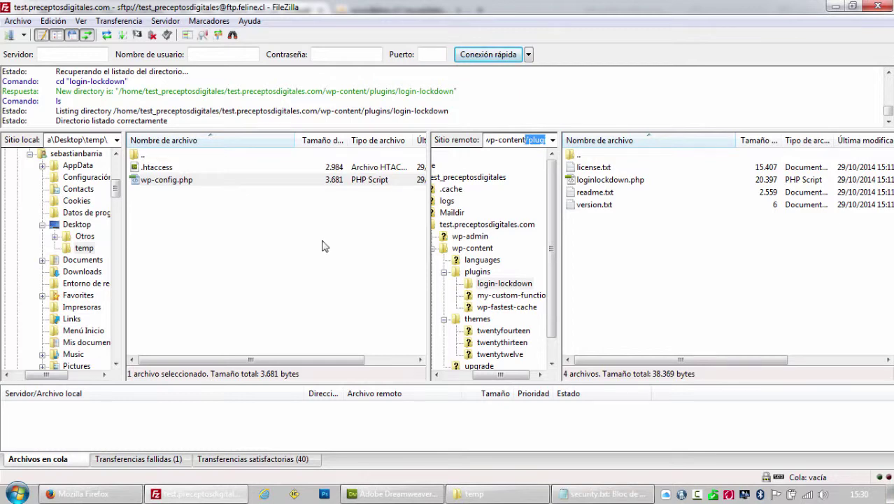
left_click(77, 494)
Paste plugins/login-lockdown after wp-content/, load the listing, and view license.txt.
left_click(190, 33)
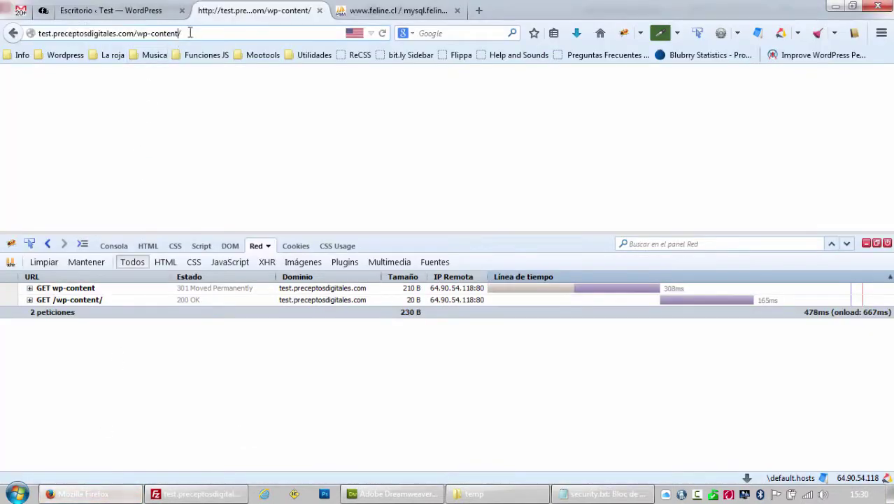
type("plugins/login-lockdown")
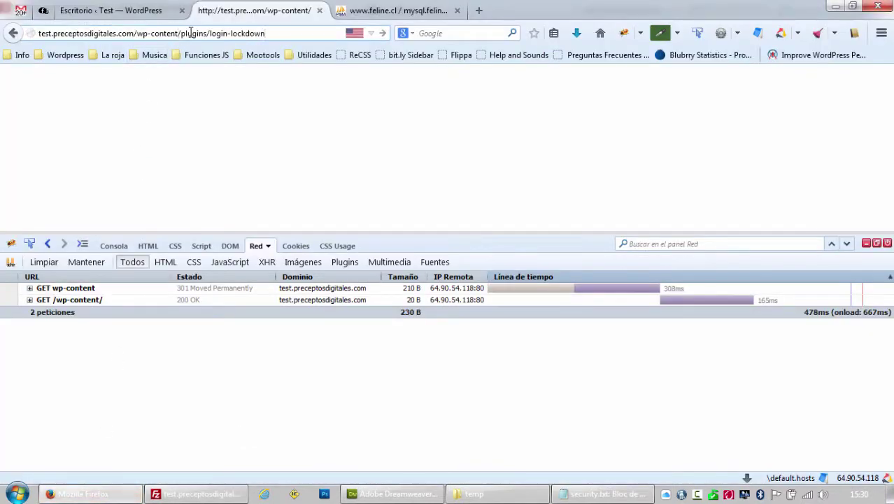
key("Return")
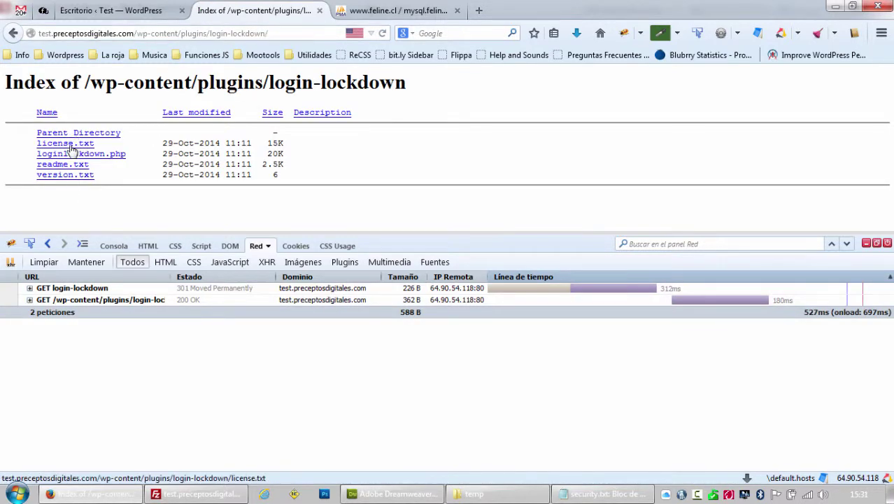
left_click(69, 145)
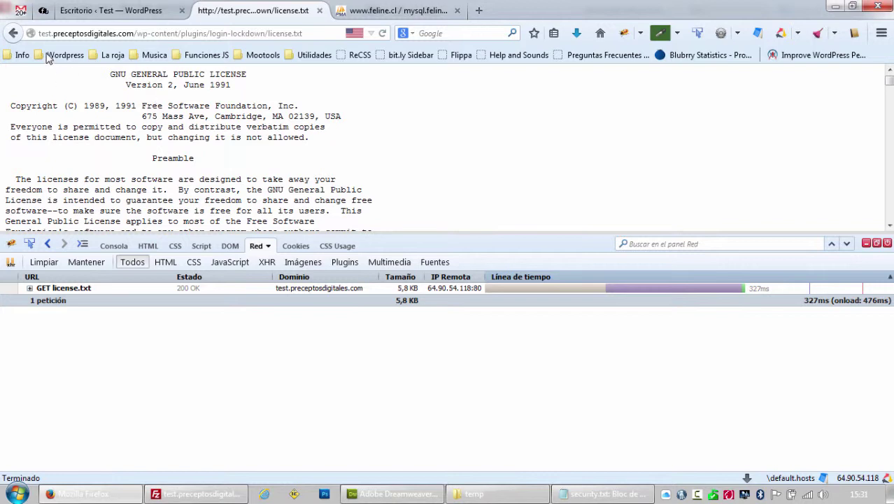
left_click(14, 35)
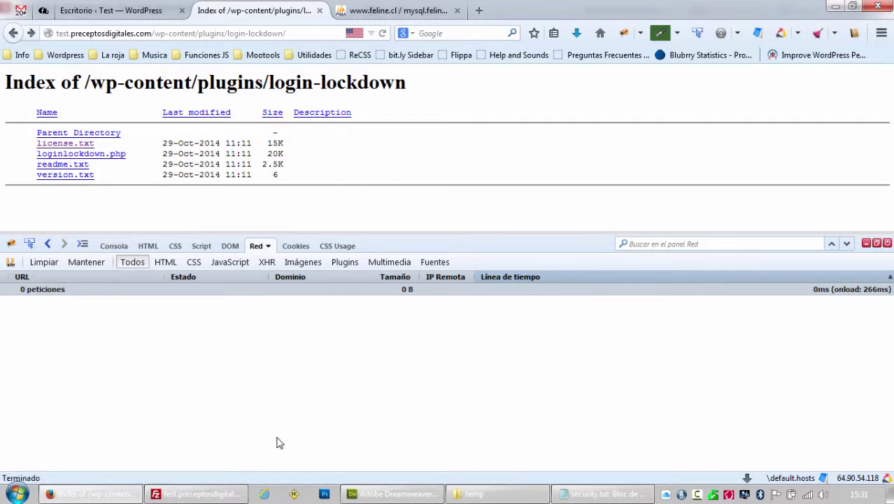
left_click(195, 494)
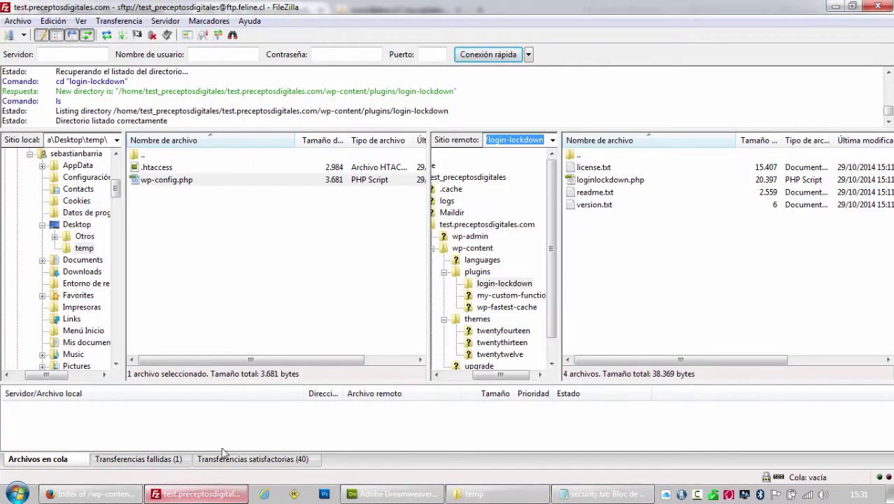
Copy 'Options All -Indexes' from the Desktop .htaccess to line 6 of the temp file and save.
left_click(392, 494)
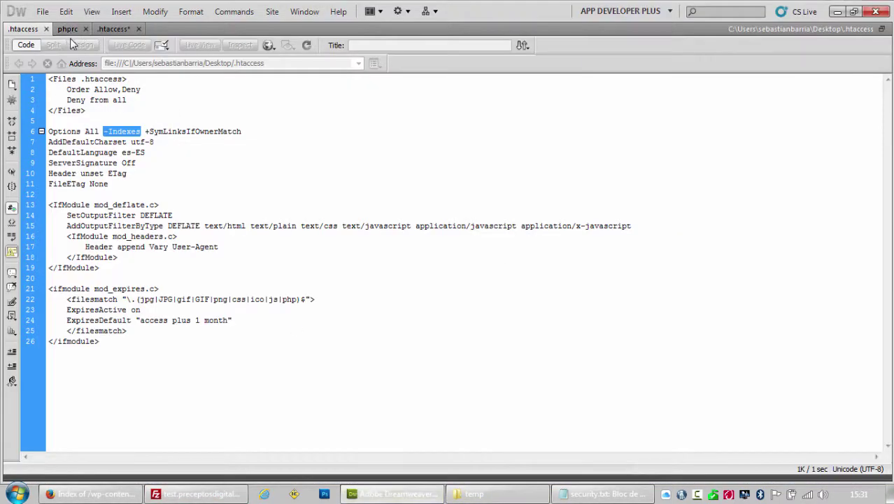
left_click(141, 130)
left_click_drag(142, 131, 52, 131)
key("ctrl+c")
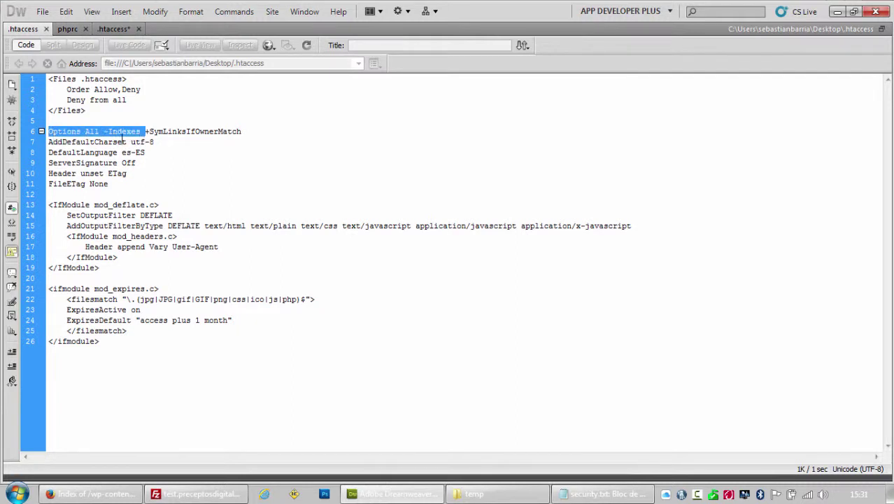
left_click(113, 29)
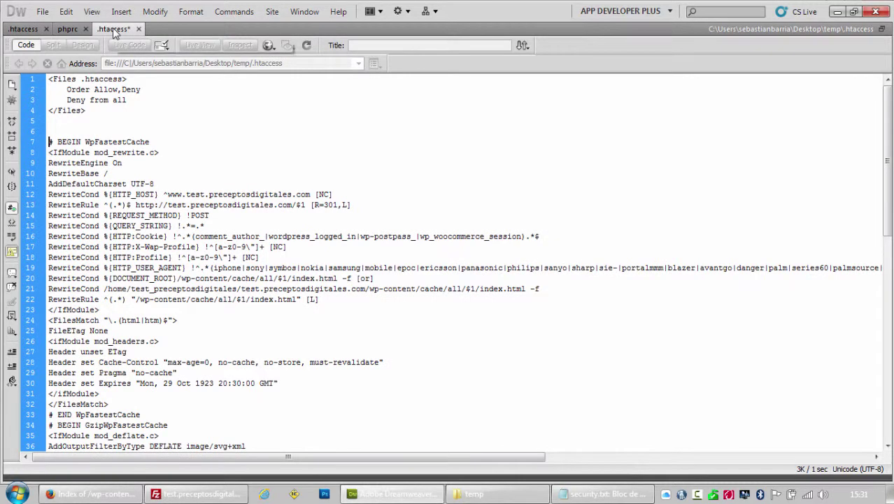
key("ctrl+v")
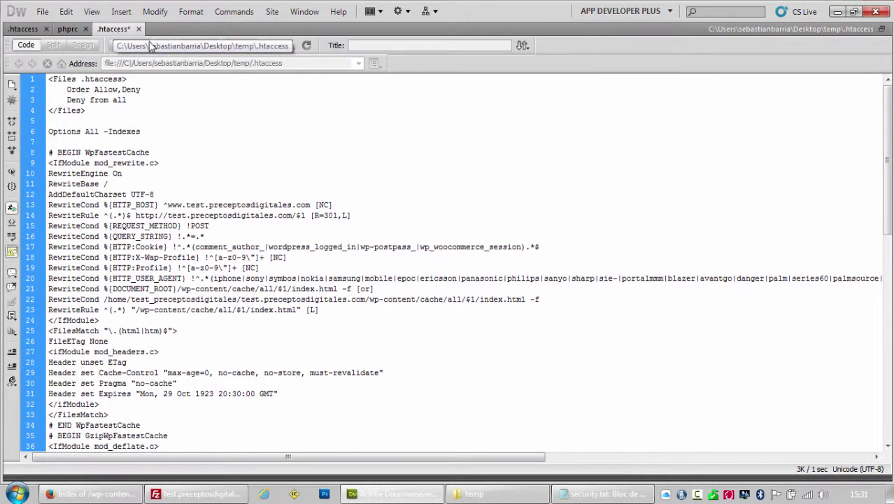
key("ctrl+s")
left_click(175, 495)
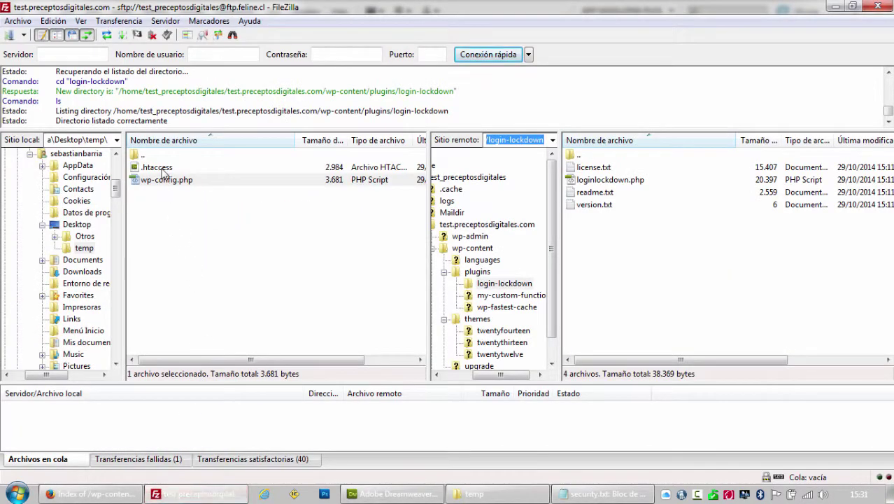
Open the test.preceptosdigitales.com folder on the server and attempt to upload the local .htaccess.
left_click(480, 181)
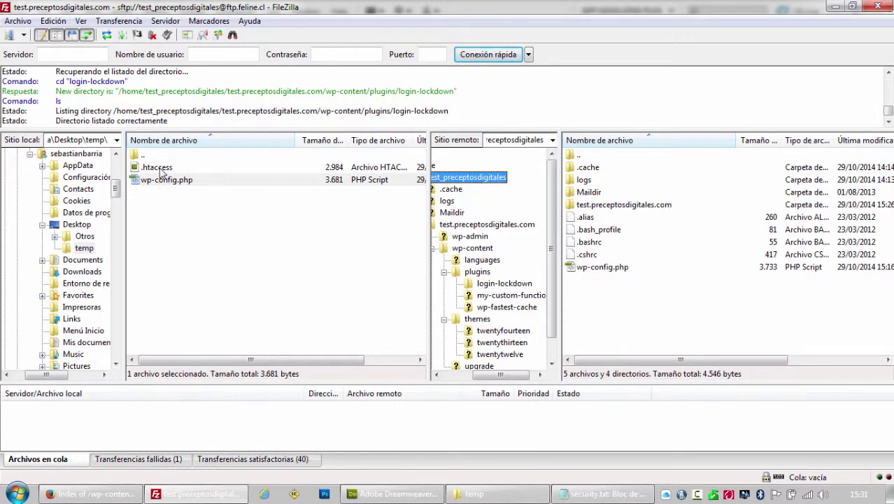
double_click(620, 204)
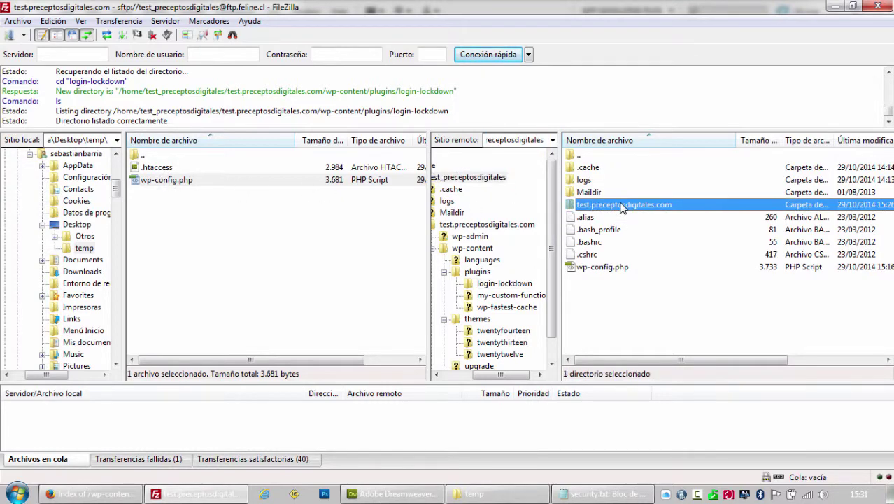
double_click(151, 168)
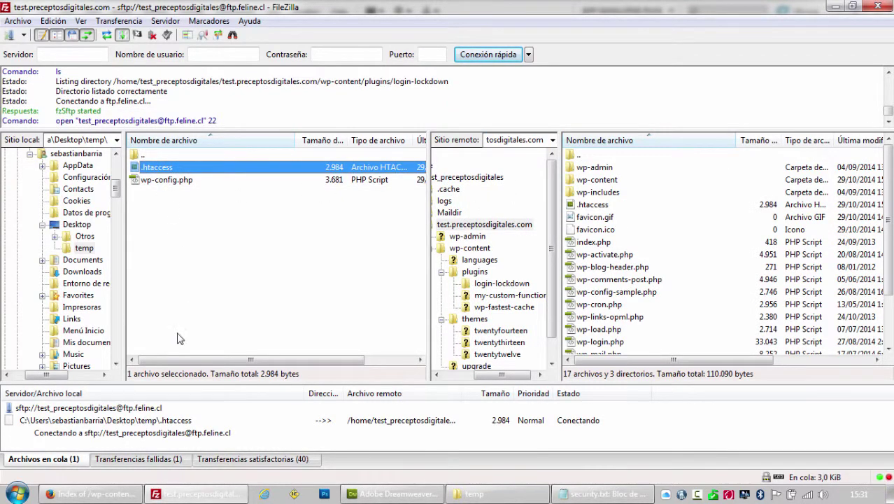
left_click(119, 495)
left_click(196, 494)
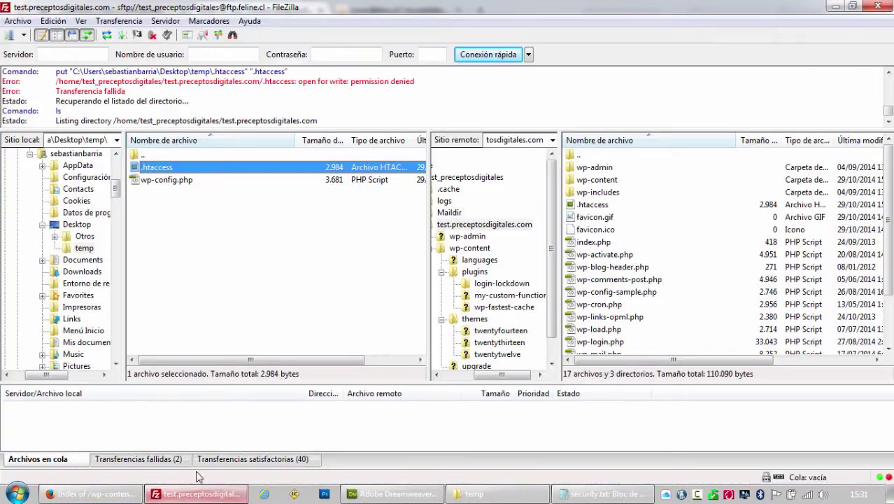
Change the server .htaccess permissions from 444 to 644 and upload the edited file again.
right_click(600, 206)
left_click(649, 370)
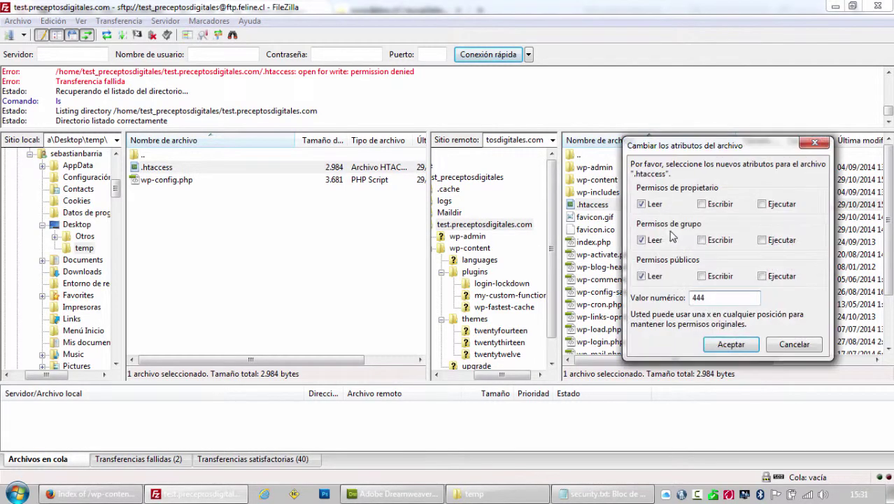
left_click_drag(704, 298, 659, 302)
type("644")
key("Return")
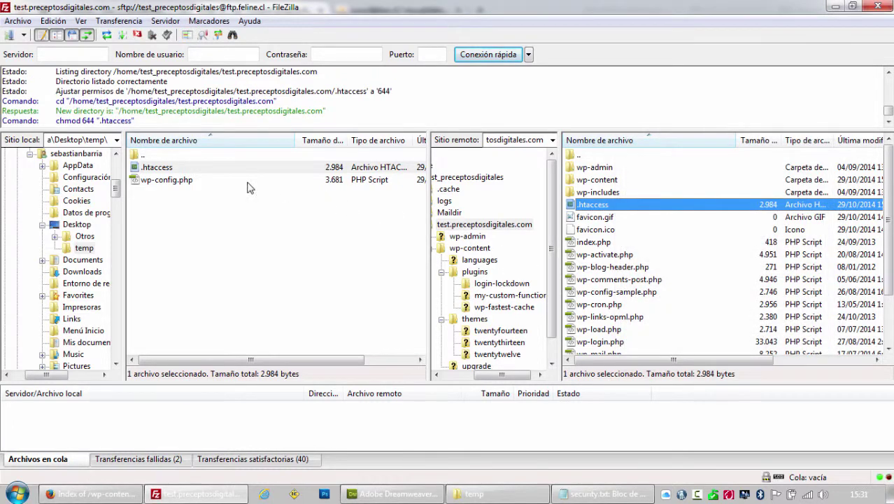
left_click(162, 168)
double_click(162, 169)
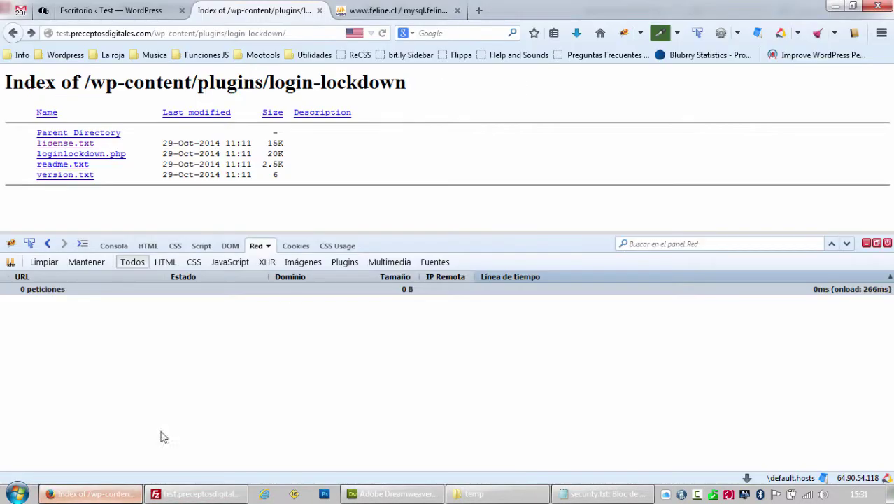
Reload the login-lockdown page in Firefox to confirm it now returns 404 Not Found.
left_click(91, 494)
key("F5")
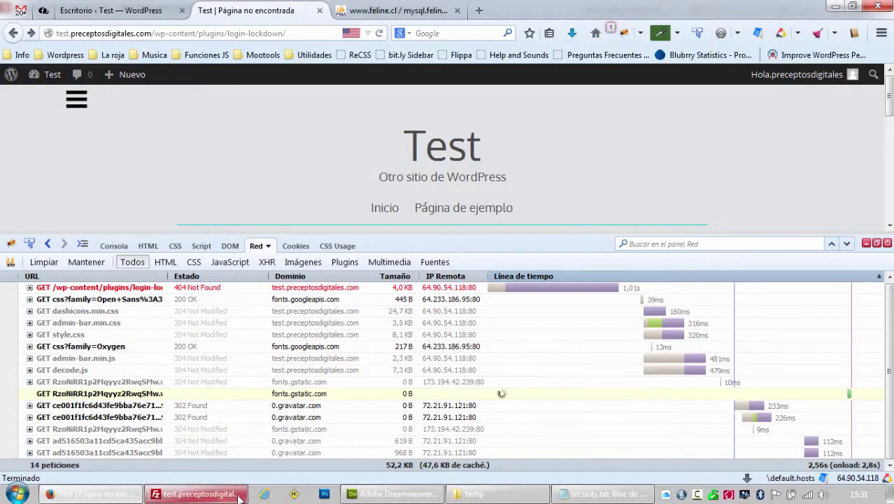
left_click(433, 497)
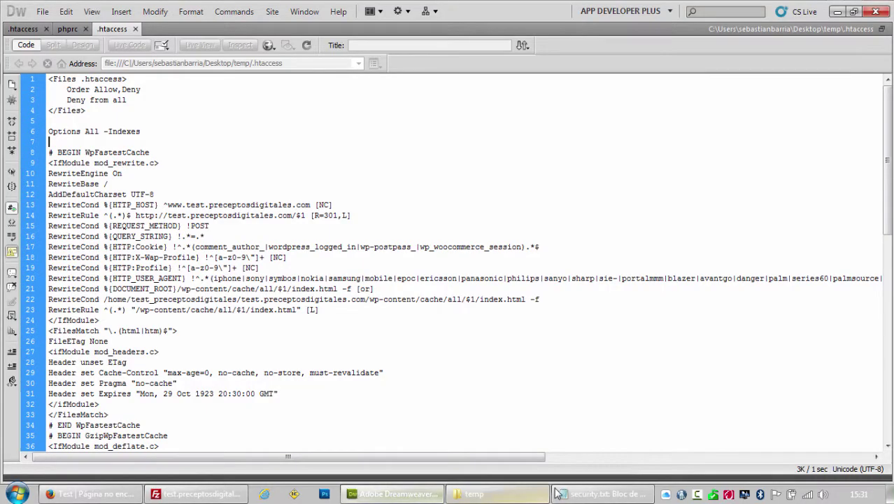
Select +SymLinksIfOwnerMatch on line 6 of the Desktop .htaccess.
left_click(589, 495)
left_click(395, 493)
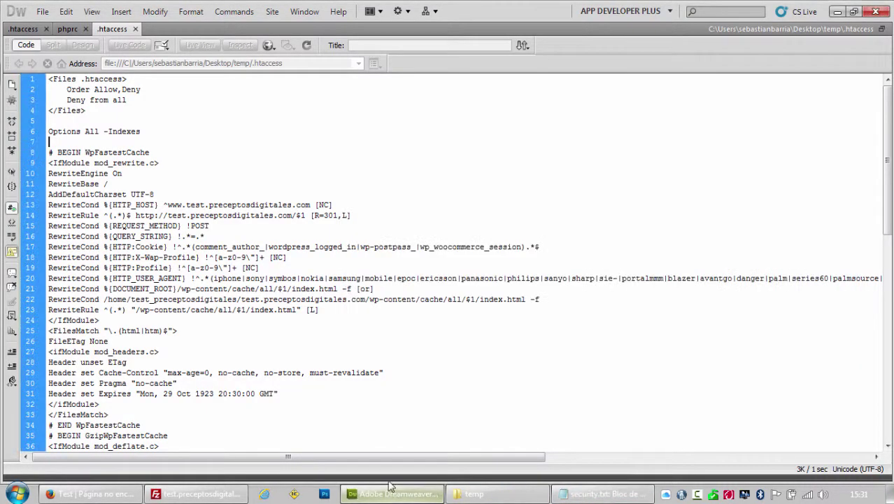
left_click(23, 28)
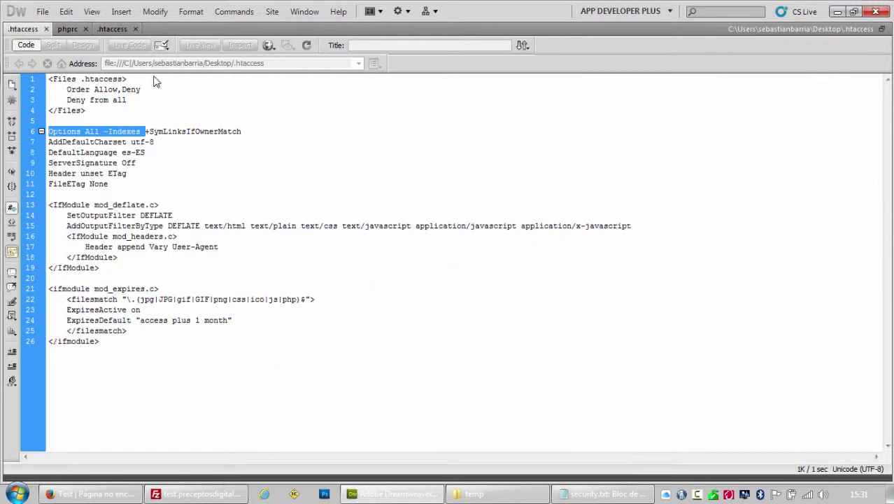
left_click(151, 132)
left_click_drag(146, 131, 244, 132)
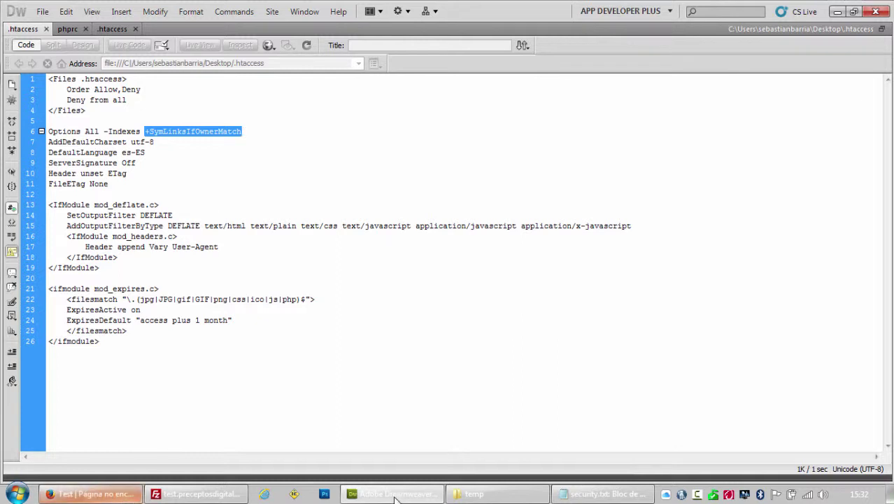
Delete the 'no usar +followSymLink' item and its empty line from security.txt.
left_click(602, 494)
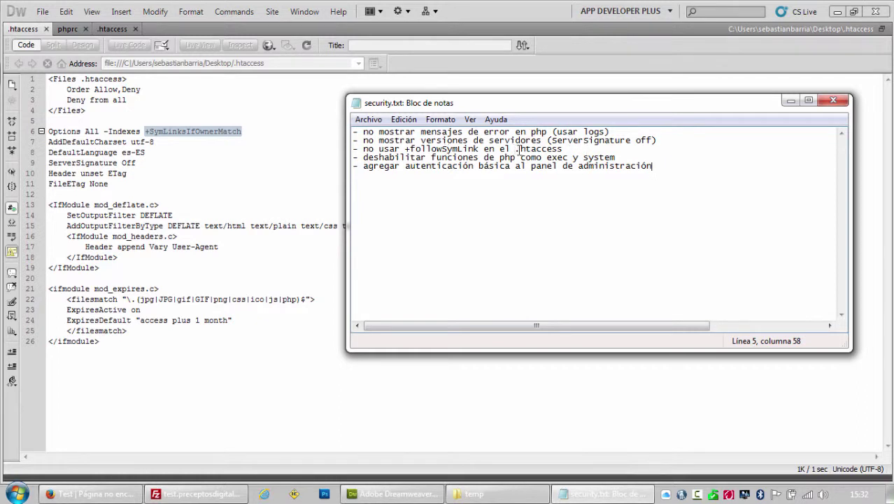
left_click_drag(560, 149, 336, 152)
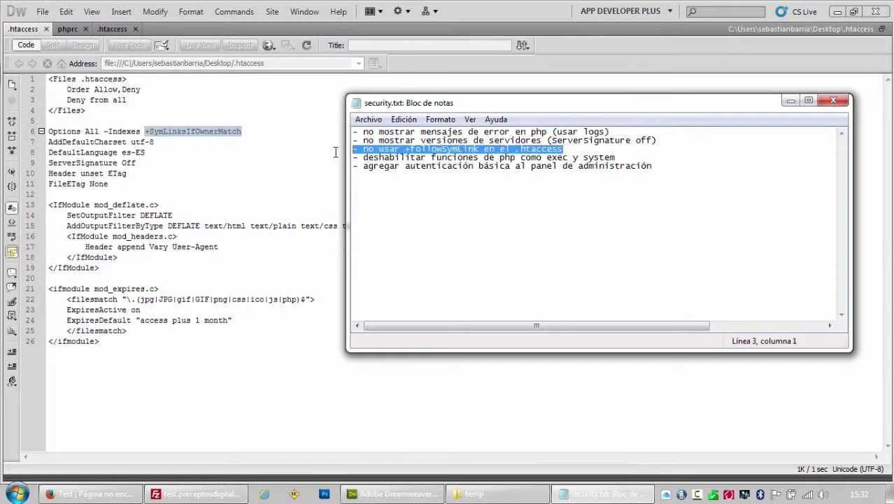
key("Delete")
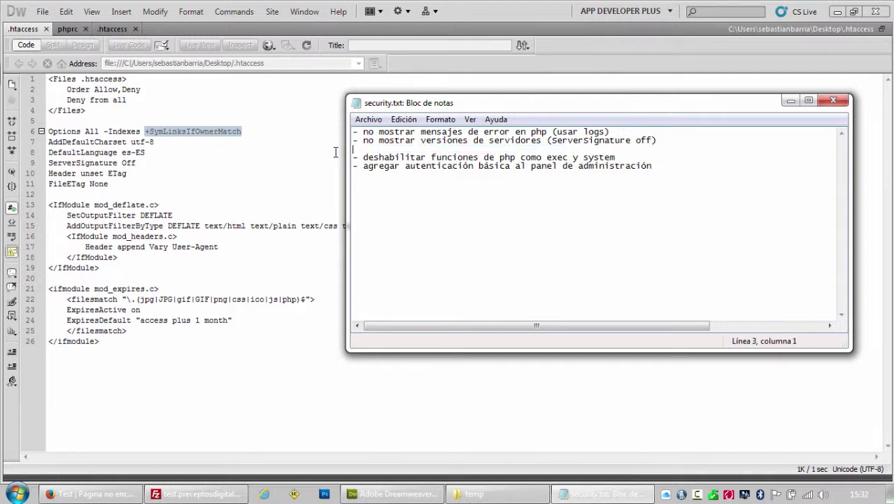
key("Delete")
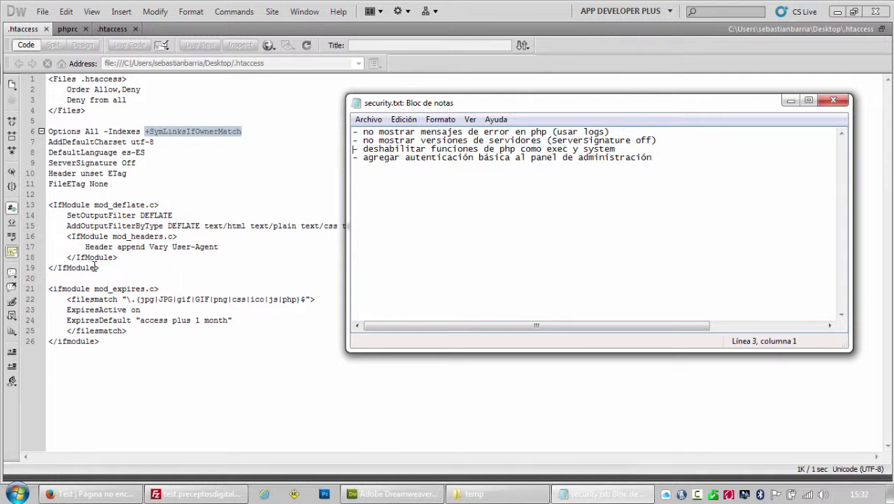
left_click(163, 132)
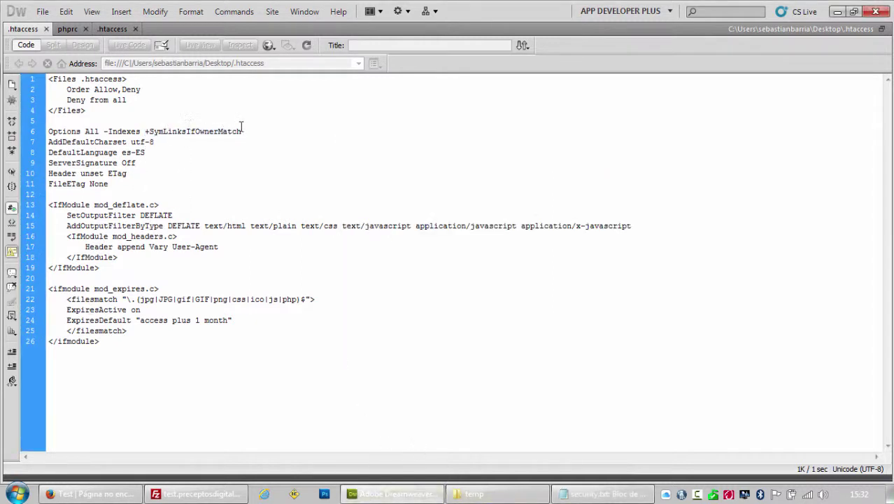
Copy +SymLinksIfOwnerMatch from the Desktop .htaccess and paste it after -Indexes in the temp file.
left_click_drag(243, 132, 42, 130)
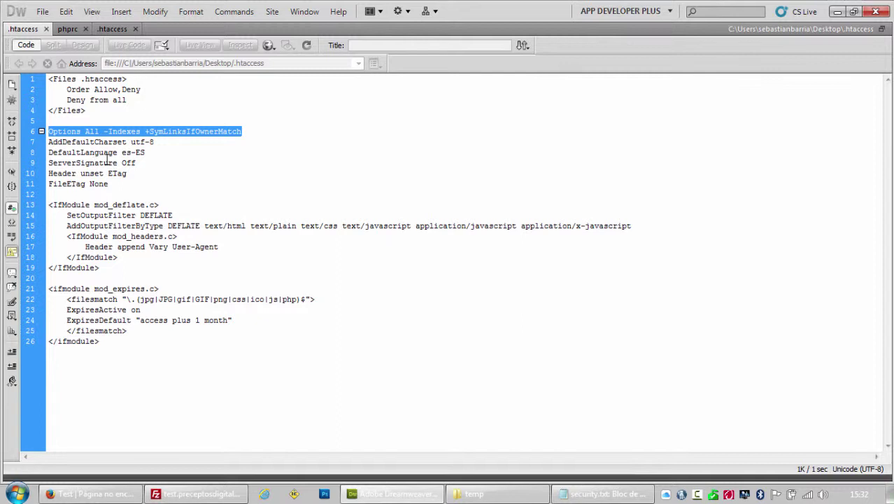
left_click_drag(31, 184, 31, 132)
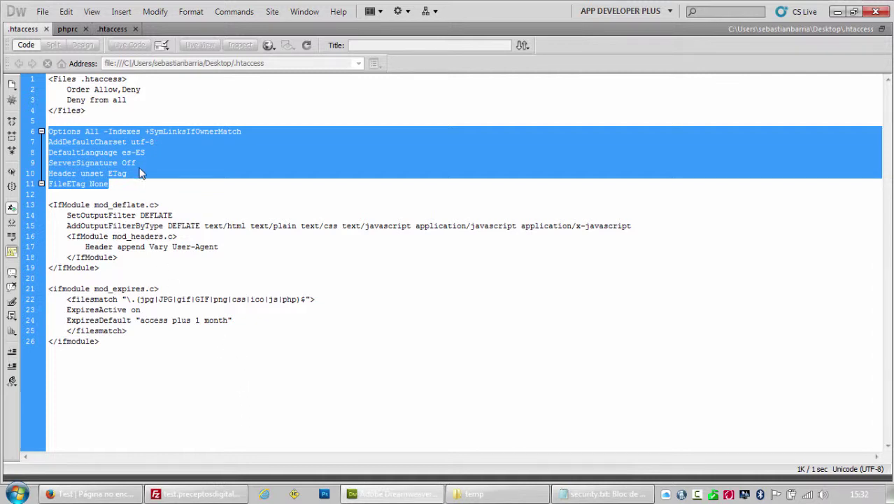
double_click(164, 133)
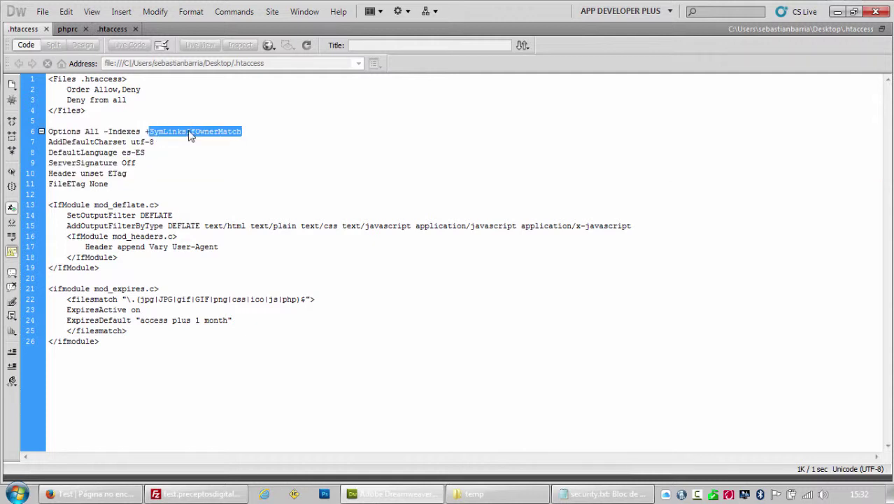
triple_click(188, 133)
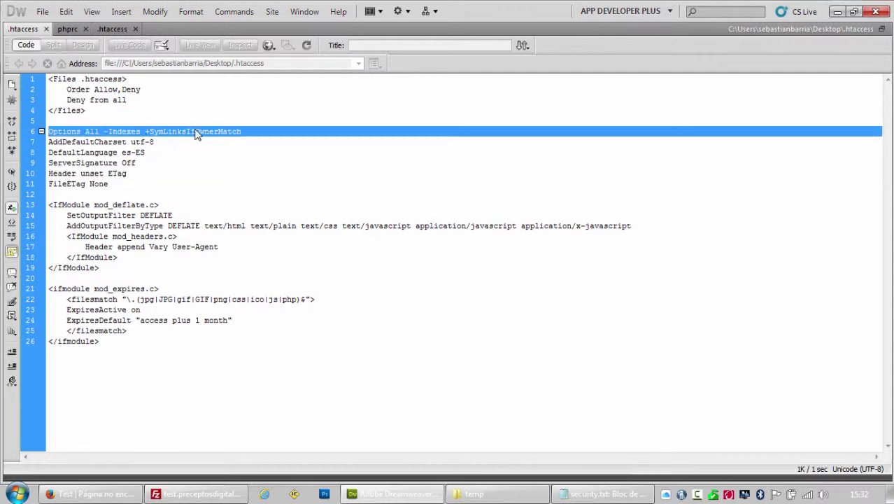
left_click(218, 132)
left_click_drag(239, 130, 146, 133)
key("ctrl+c")
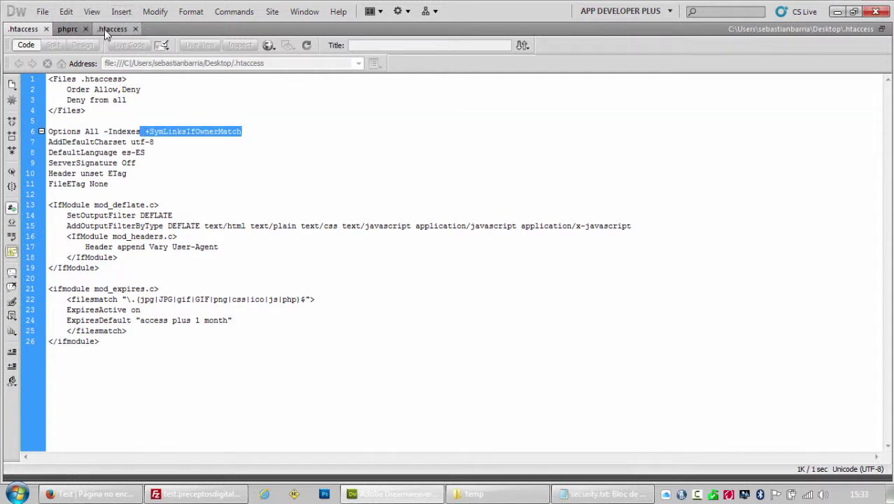
left_click(106, 29)
key("ctrl+v")
Remove the extra space before +SymLinksIfOwnerMatch and save the temp .htaccess.
left_click(145, 131)
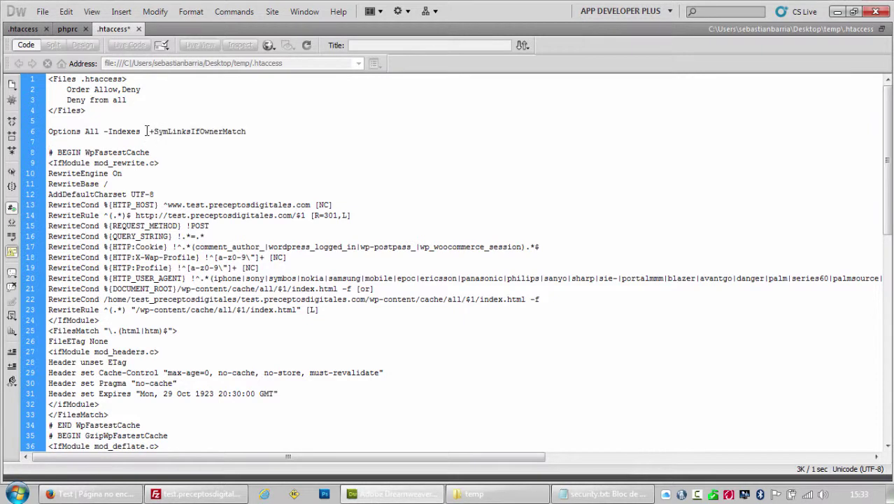
key("BackSpace")
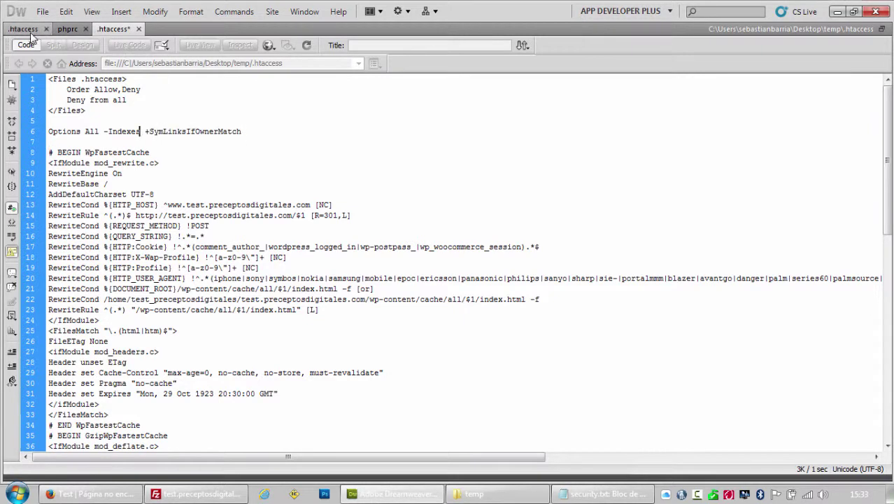
left_click(30, 31)
left_click(105, 29)
key("ctrl+s")
Copy AddDefaultCharset utf-8 through FileETag None and paste them below the temp file's Options line.
left_click(29, 31)
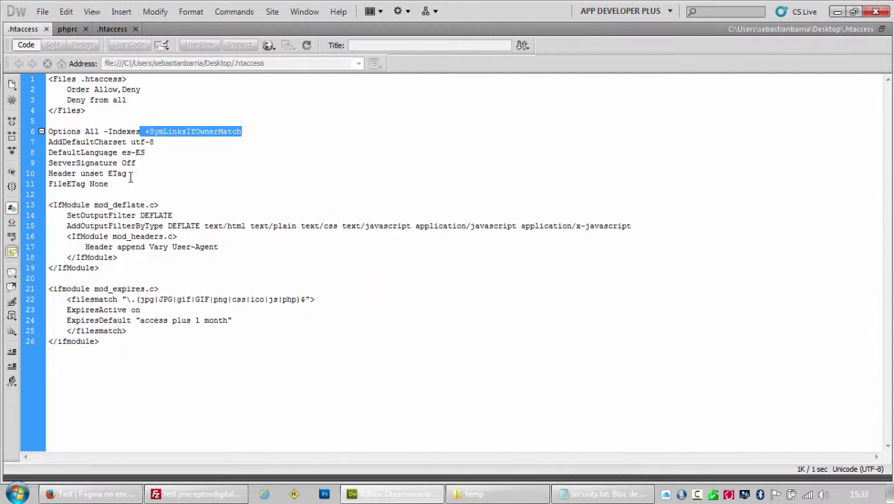
left_click_drag(114, 184, 47, 141)
key("ctrl+c")
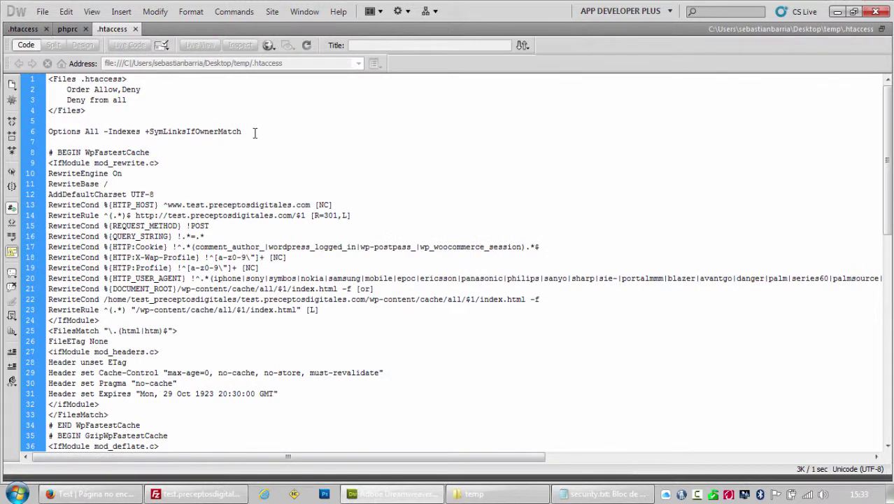
left_click(255, 133)
key("Return")
key("ctrl+v")
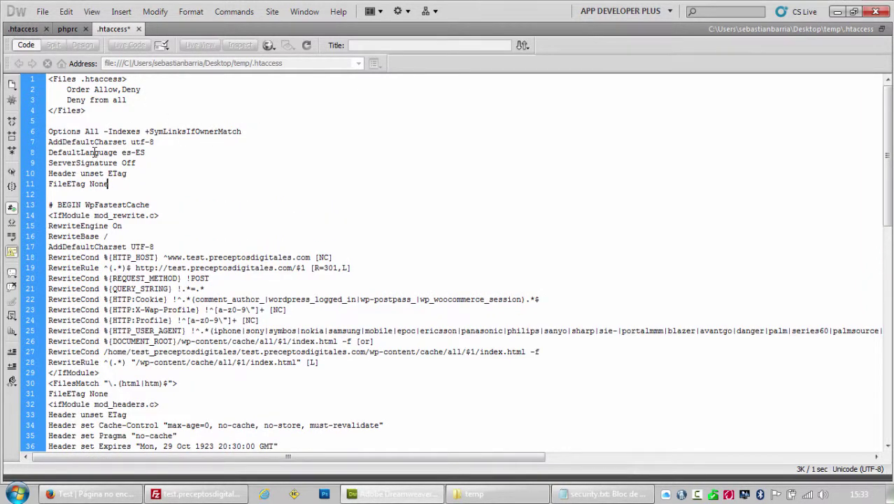
Review the pasted AddDefaultCharset, DefaultLanguage, ServerSignature and ETag lines one by one.
left_click_drag(154, 142, 42, 144)
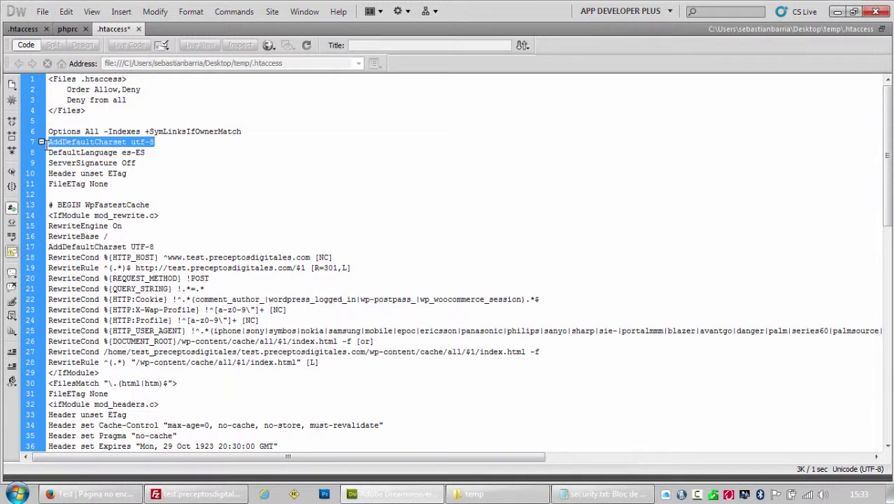
key("ctrl+z")
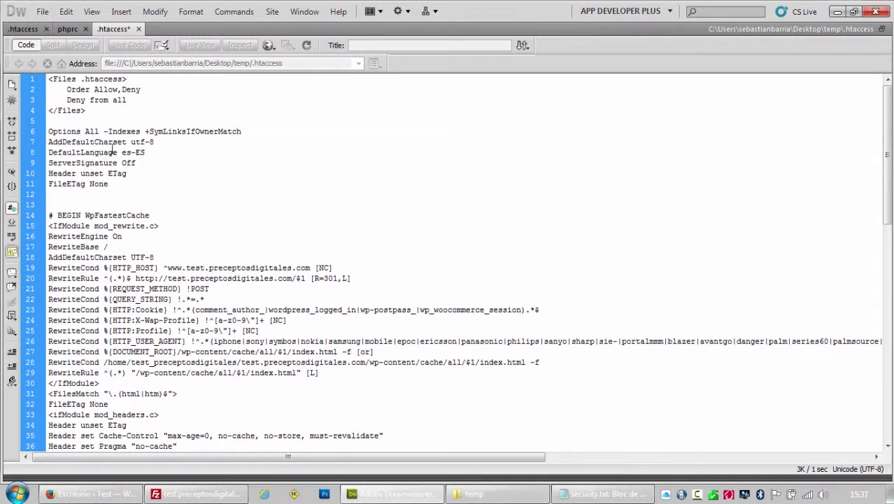
left_click_drag(154, 142, 41, 142)
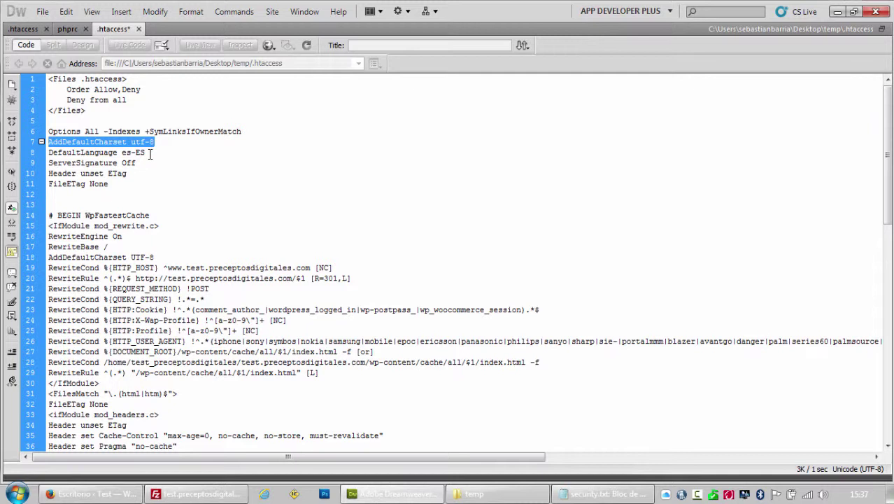
left_click_drag(149, 154, 43, 152)
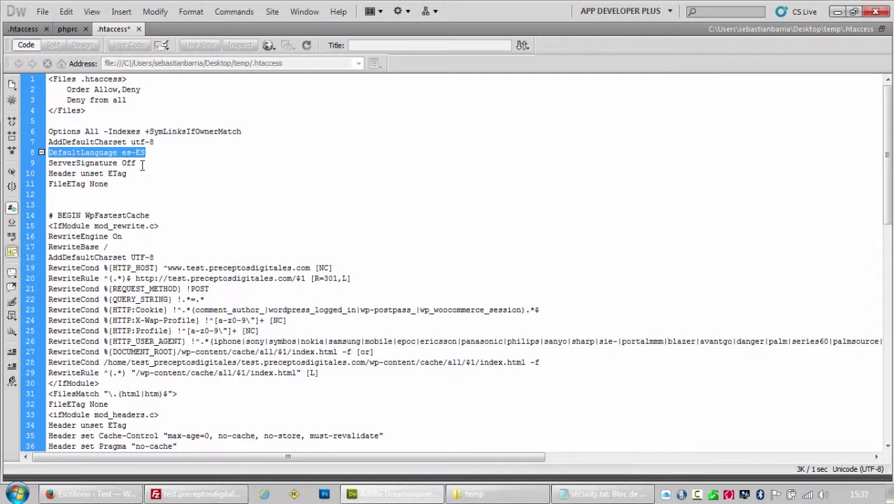
left_click_drag(140, 163, 46, 162)
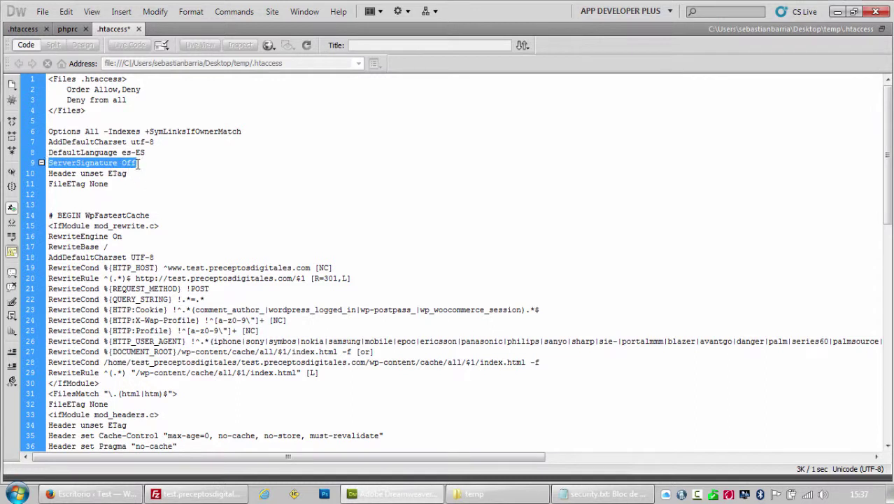
left_click_drag(140, 163, 49, 165)
left_click_drag(112, 184, 44, 174)
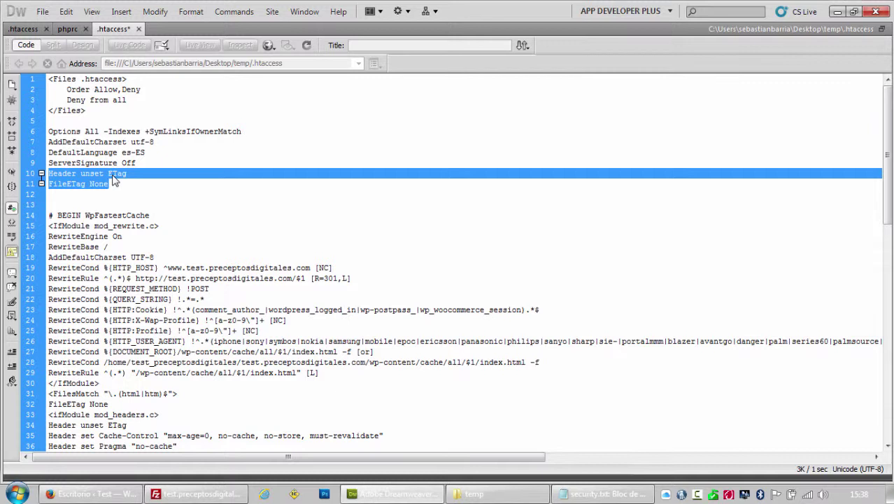
left_click(120, 185)
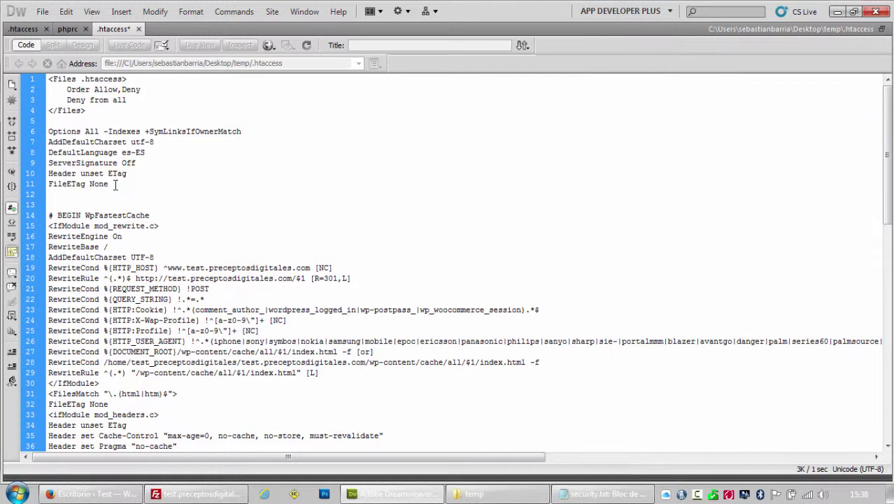
left_click_drag(115, 183, 33, 143)
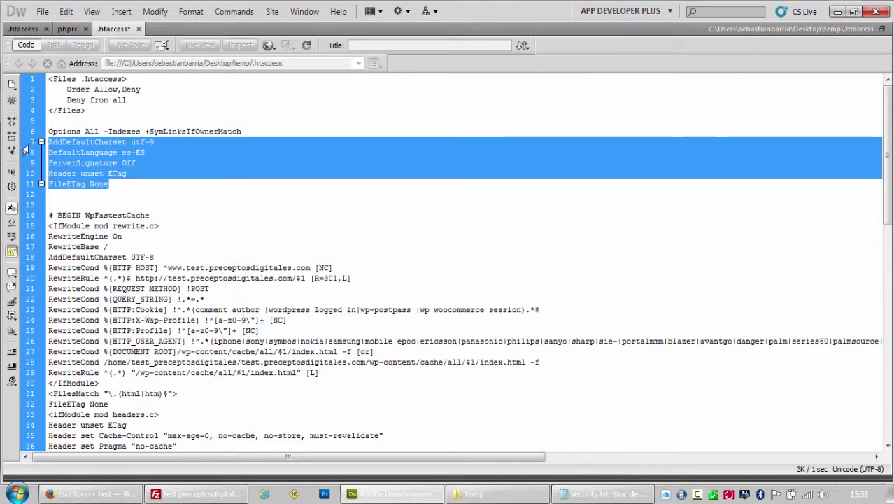
left_click(116, 184)
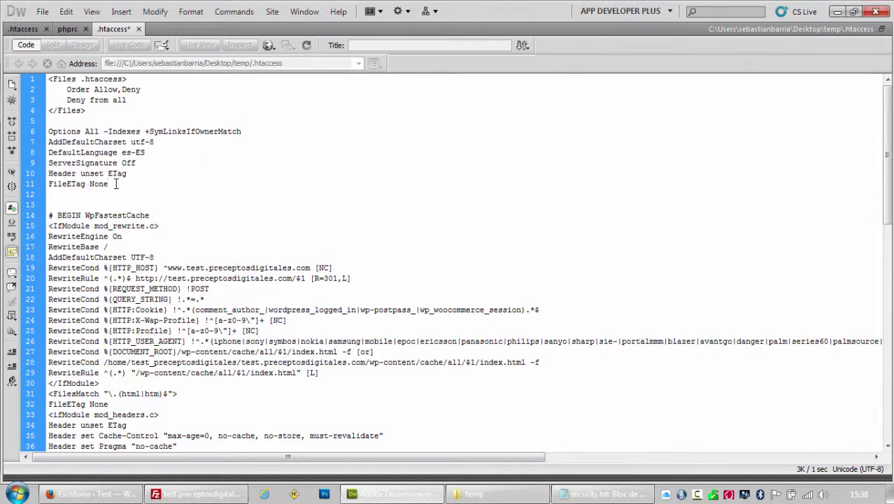
left_click_drag(116, 184, 48, 175)
left_click(114, 185)
left_click(23, 29)
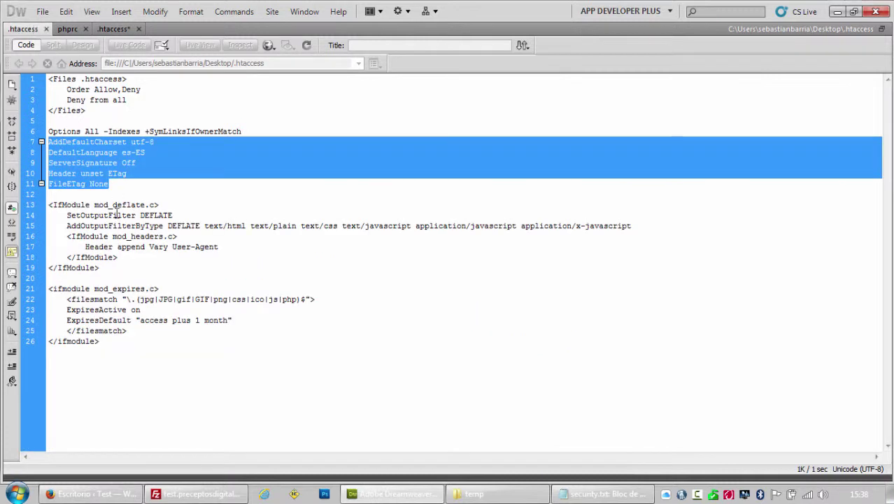
left_click_drag(109, 267, 40, 204)
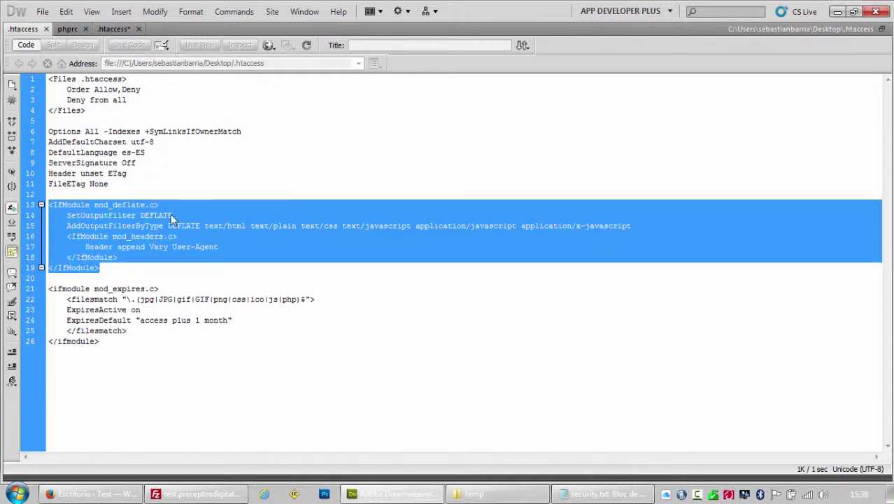
left_click(131, 206)
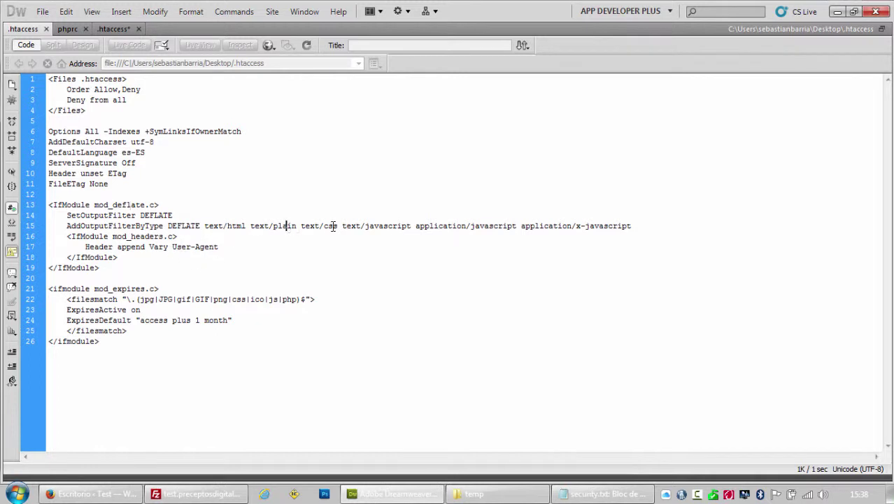
left_click(528, 226)
left_click_drag(103, 340, 46, 288)
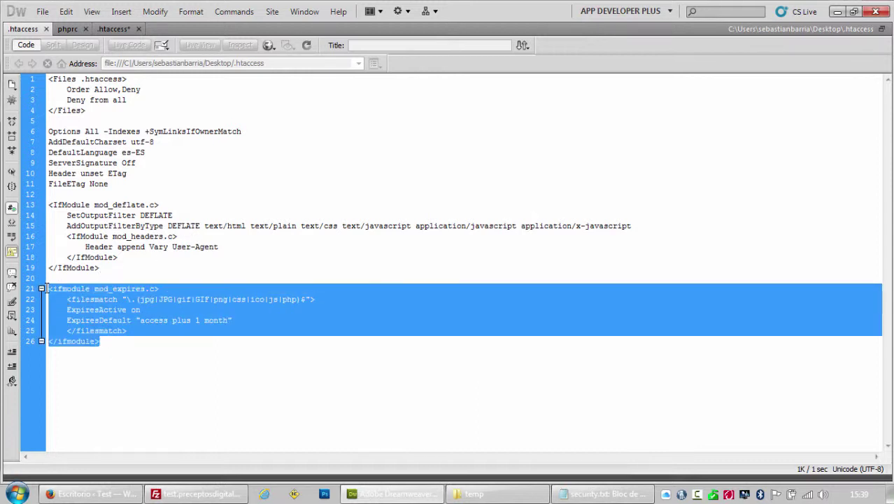
left_click(101, 30)
scroll(68, 210, "down", 1)
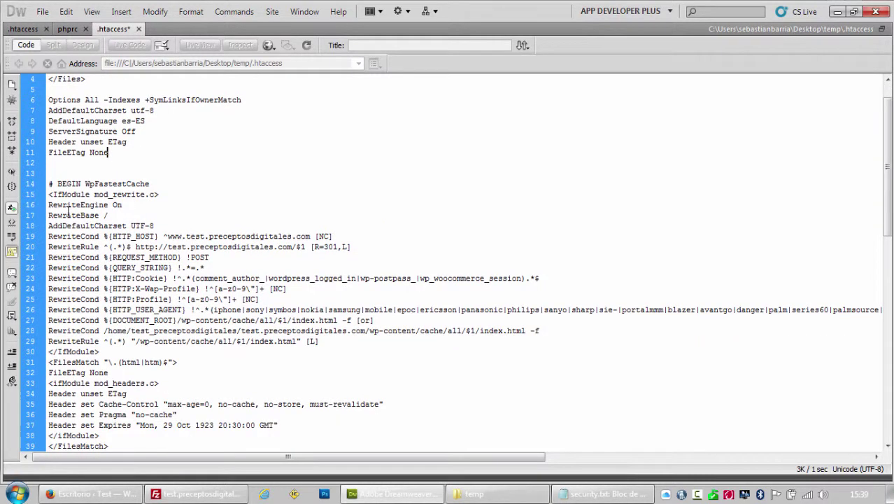
scroll(68, 210, "down", 3)
scroll(84, 217, "up", 4)
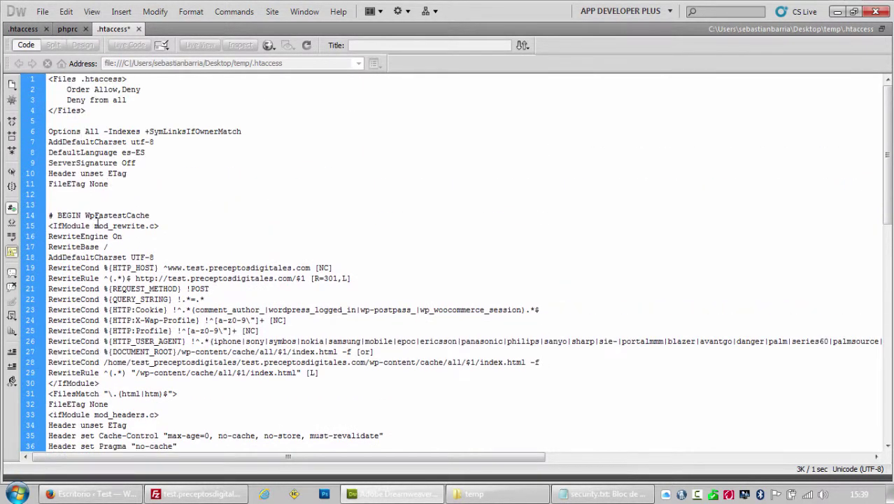
scroll(98, 221, "down", 3)
left_click(23, 28)
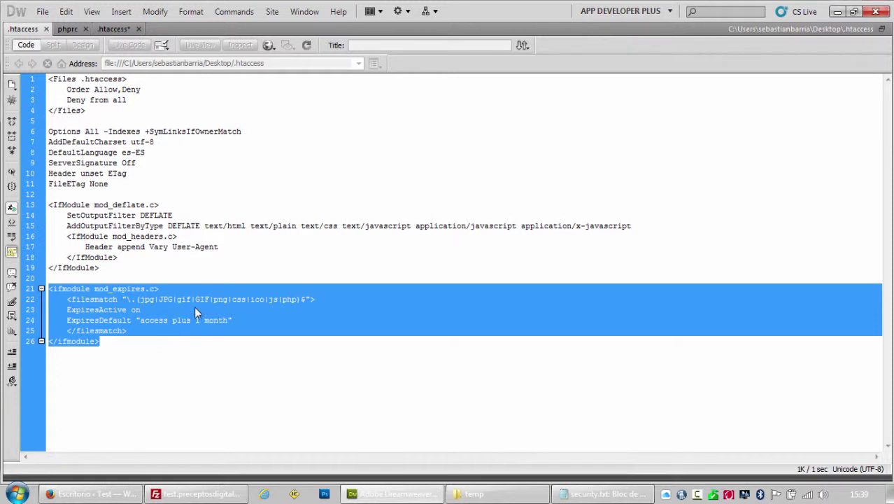
left_click(149, 320)
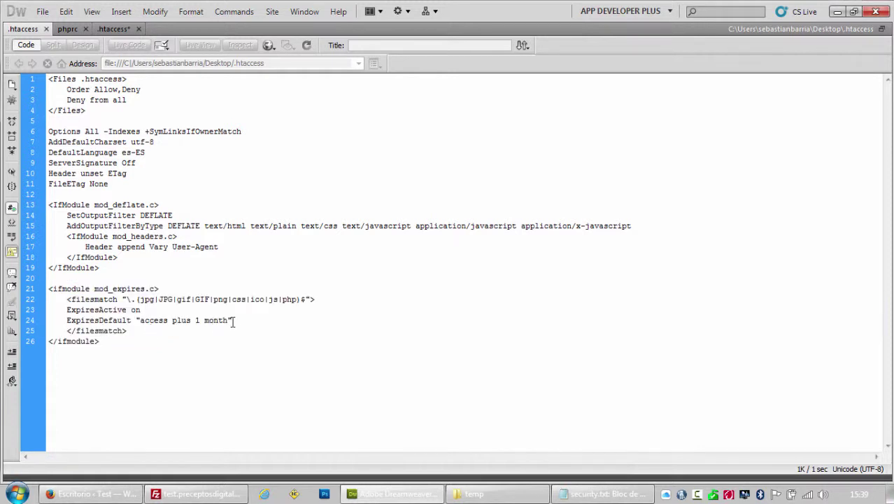
left_click(233, 321)
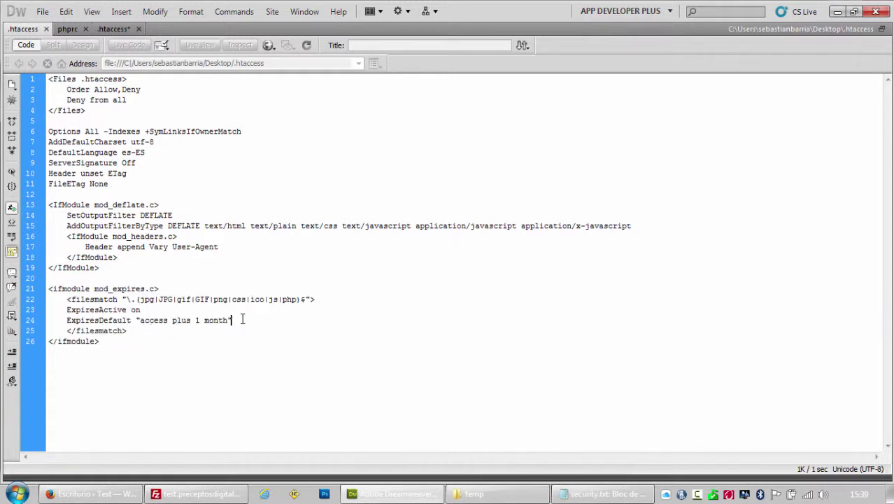
left_click(112, 30)
mouse_move(79, 497)
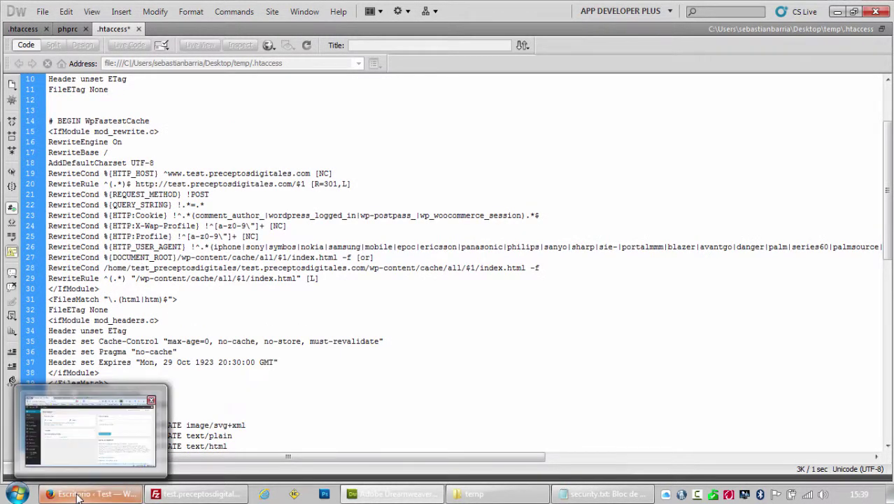
Remove the 'ServerSignature off' line and its empty line from security.txt, then select the PHP error-messages item.
left_click(606, 497)
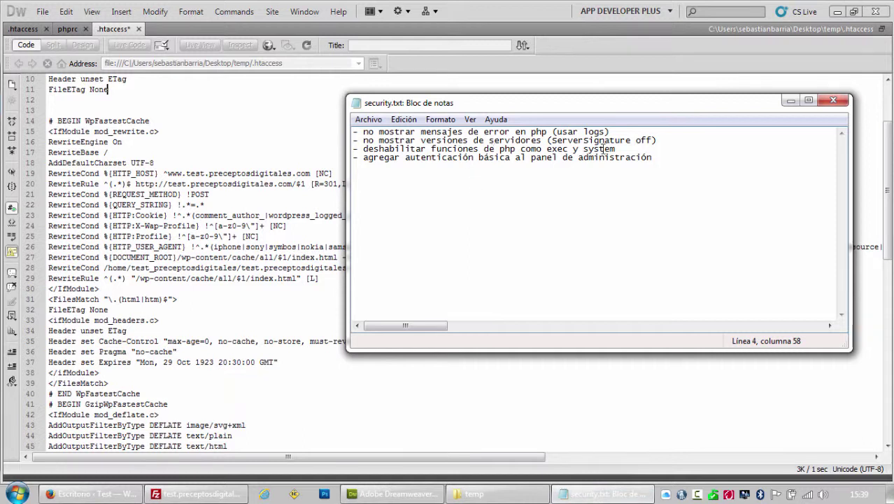
left_click_drag(658, 140, 350, 140)
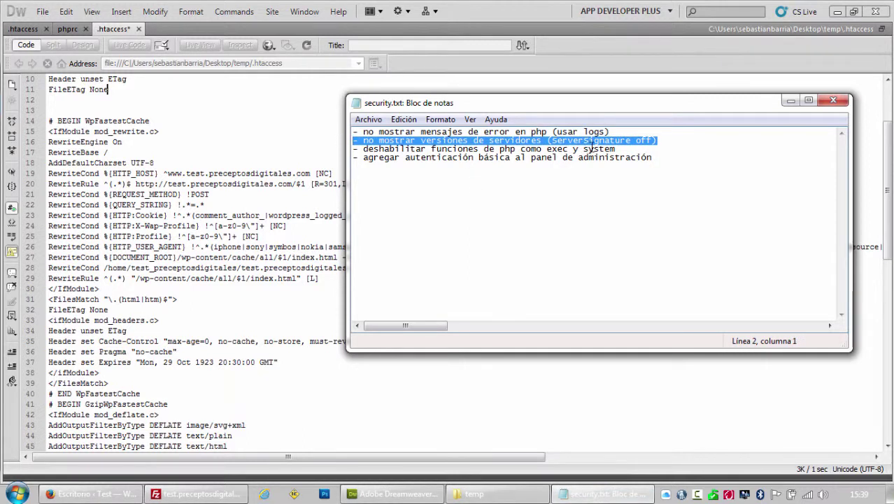
key("ctrl+x")
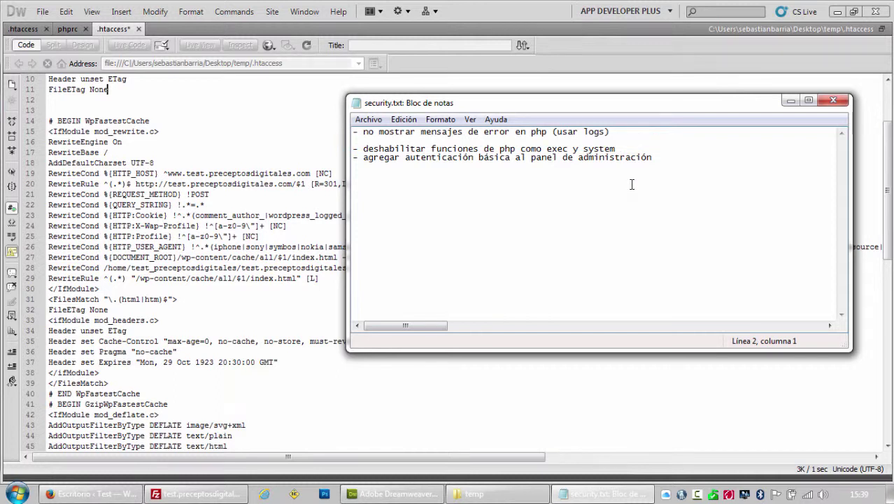
key("BackSpace")
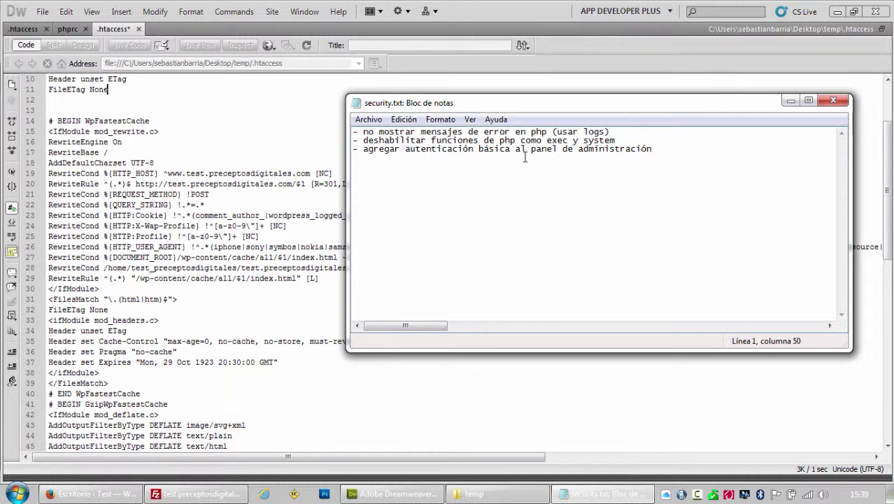
left_click_drag(609, 131, 348, 131)
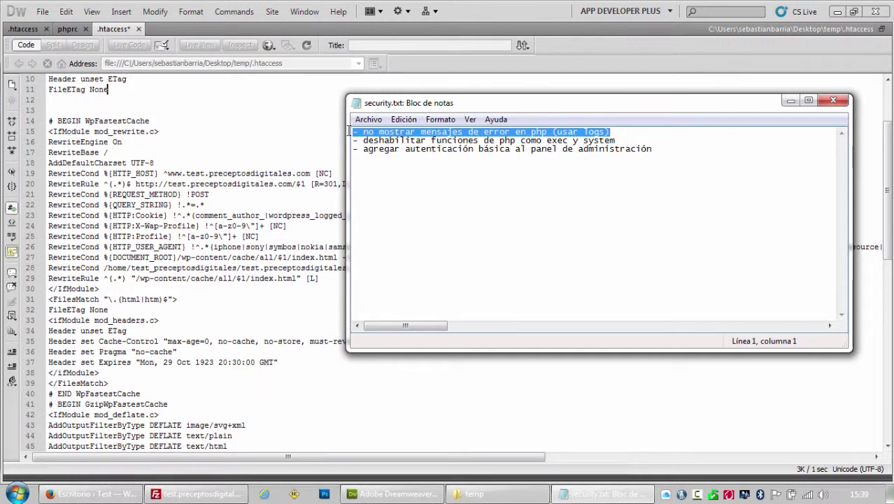
Load the test site's root address in Firefox without wp-content/, then return to Dreamweaver.
left_click(80, 494)
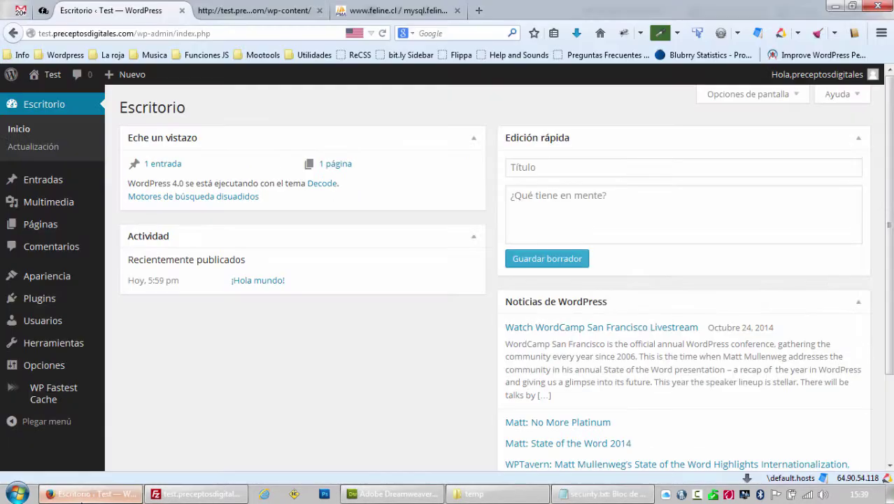
left_click(231, 10)
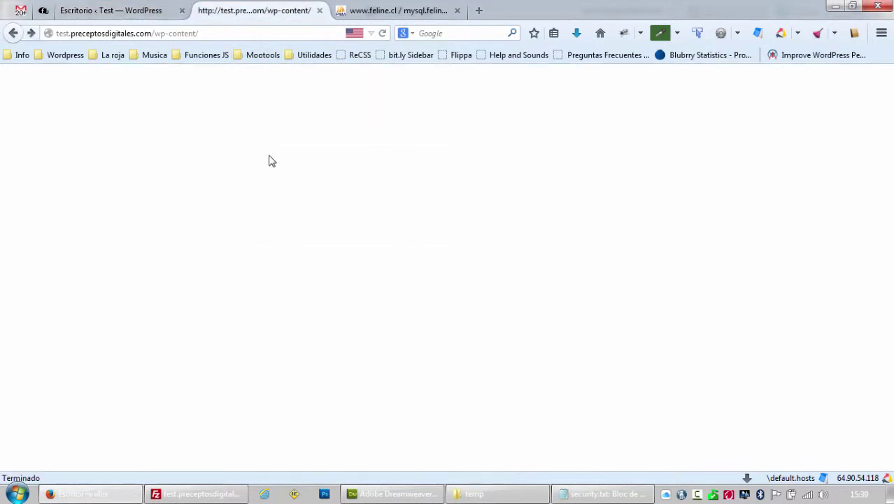
left_click_drag(155, 33, 317, 35)
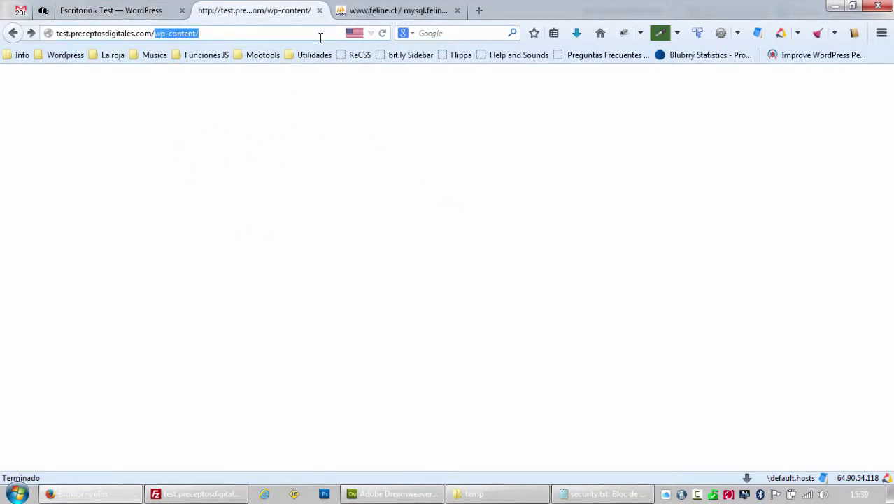
key("BackSpace")
key("Return")
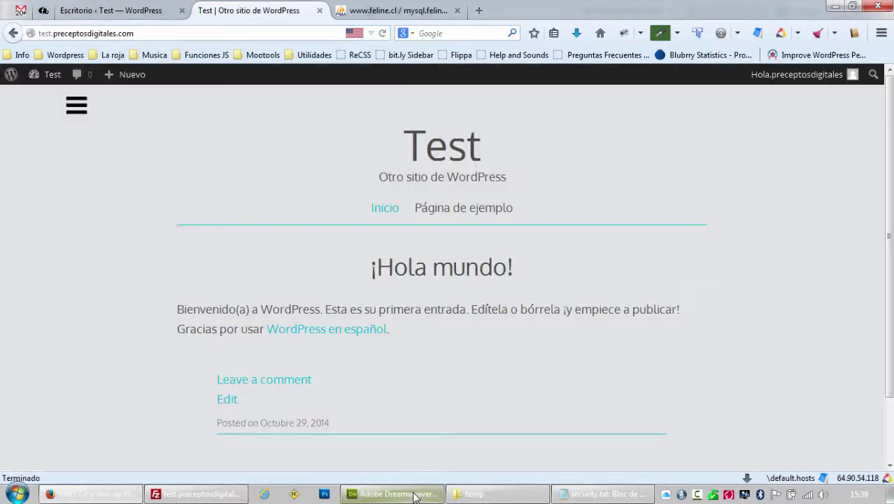
mouse_move(414, 495)
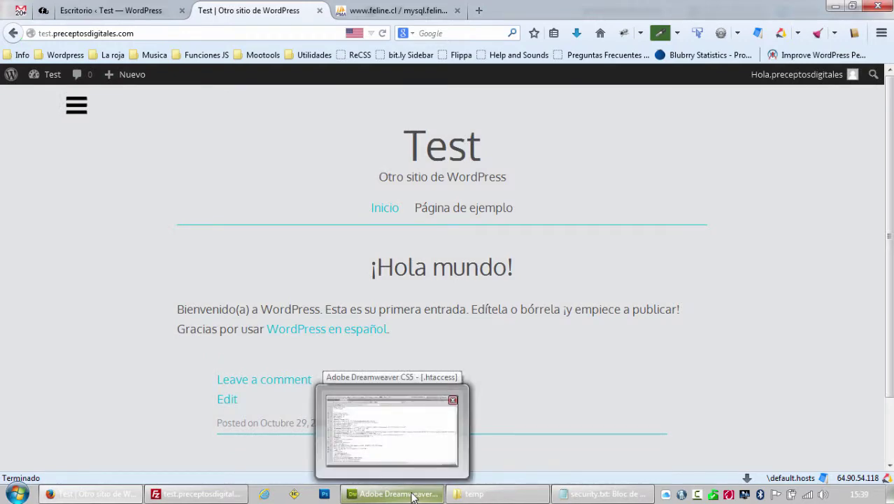
left_click(414, 496)
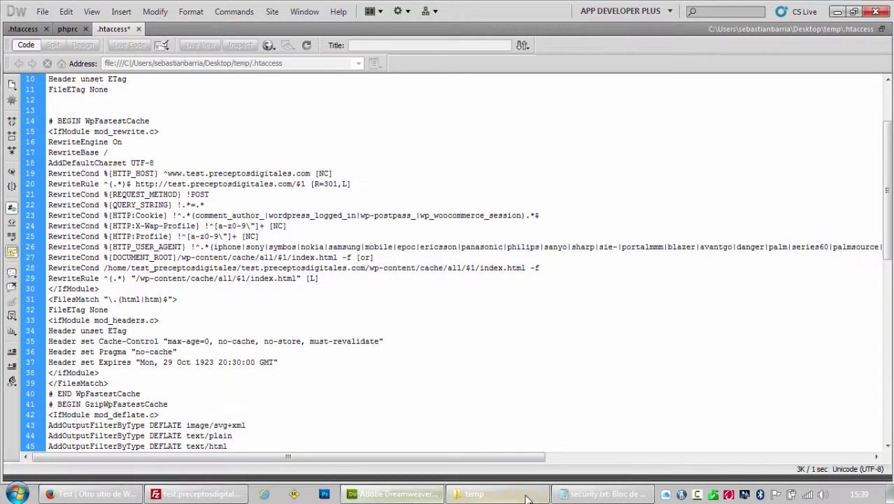
Delete the PHP error-messages line from security.txt, then select the disable-functions item.
left_click(568, 495)
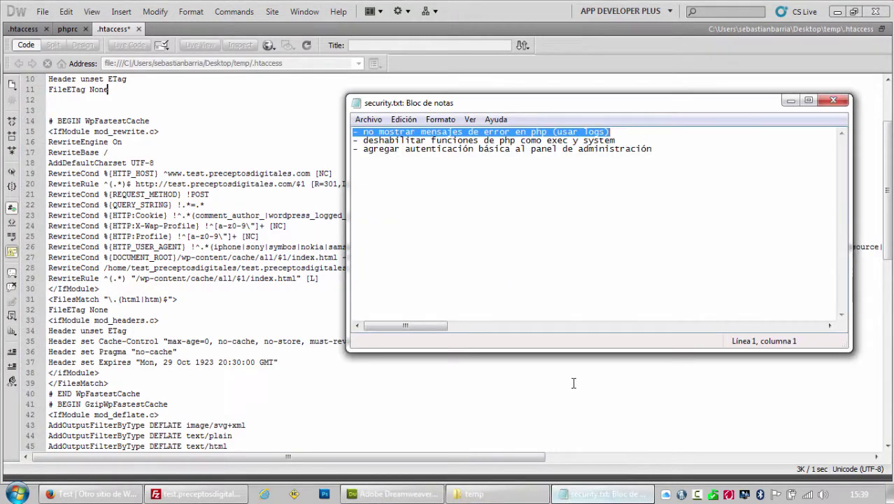
left_click(615, 132)
left_click_drag(616, 131, 338, 121)
key("Delete")
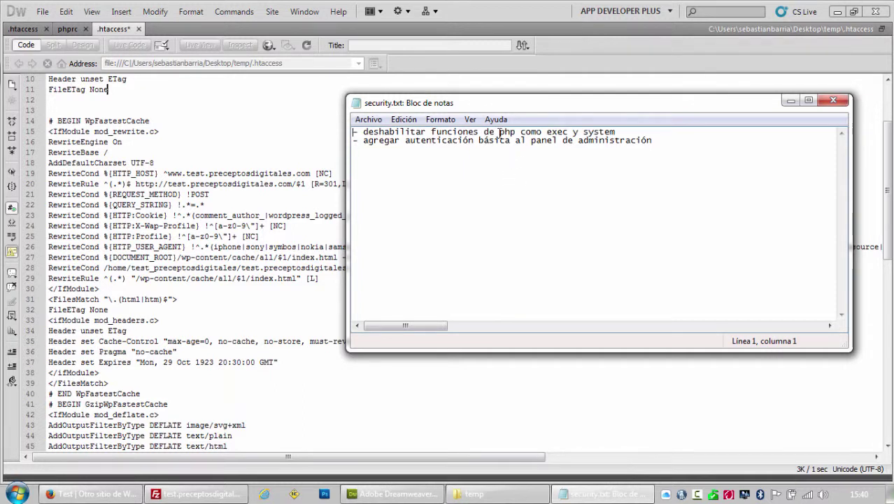
left_click_drag(620, 133, 353, 132)
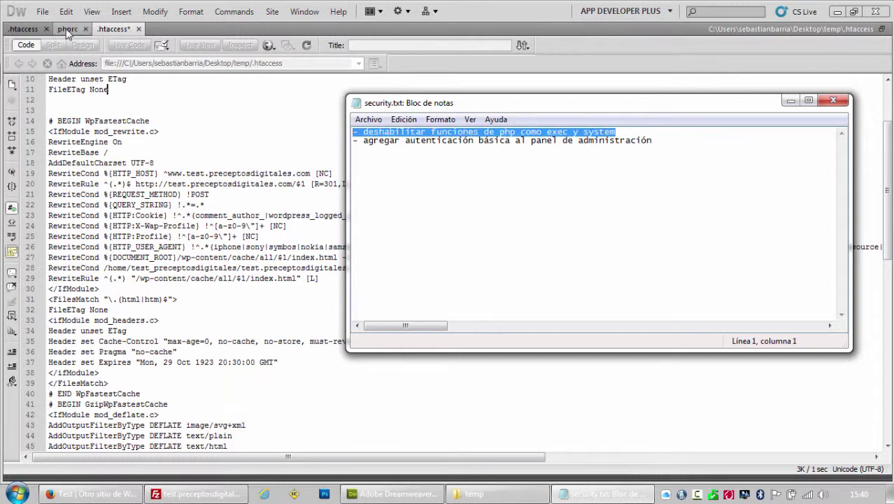
Open phprc in Dreamweaver and highlight the disable_functions directive and its function list.
left_click(67, 31)
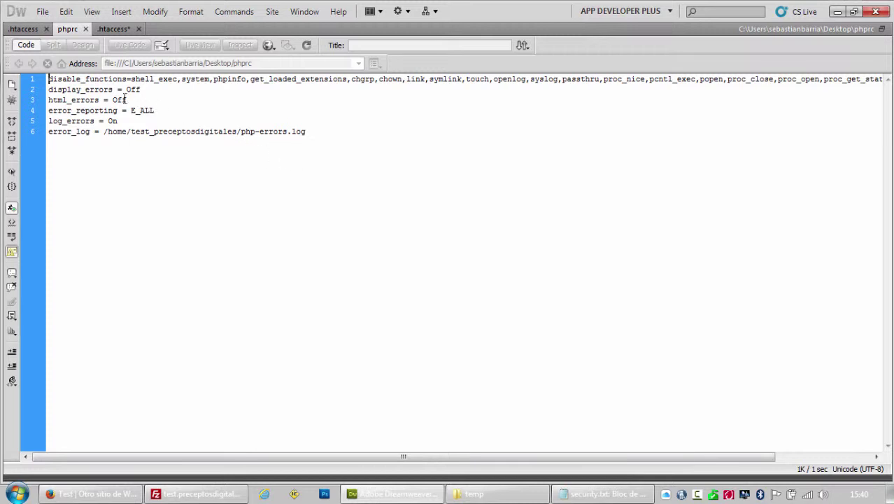
left_click_drag(49, 79, 129, 78)
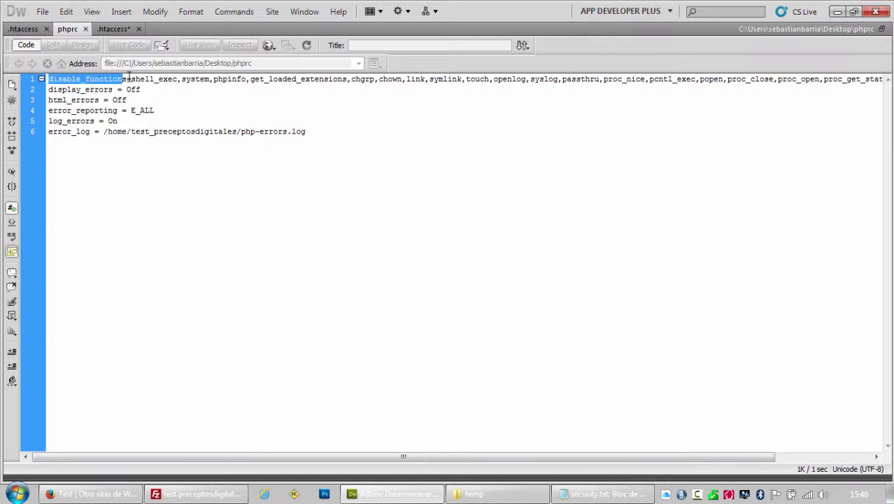
left_click(139, 79)
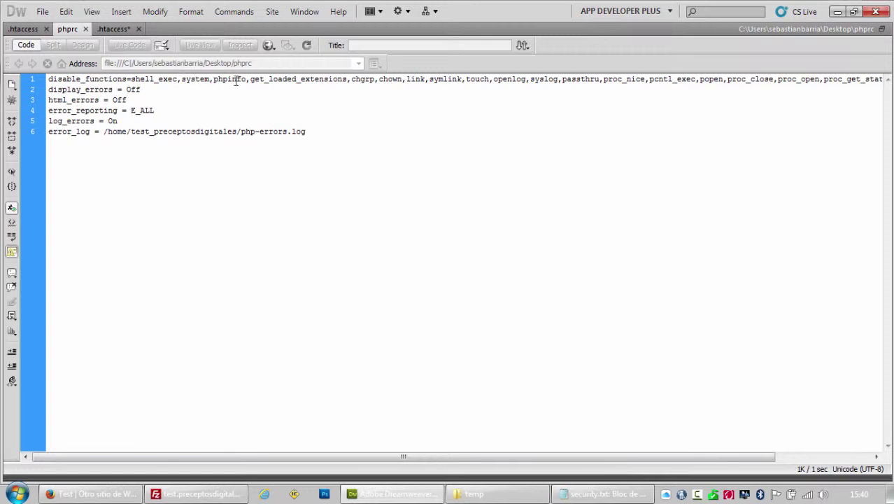
double_click(258, 79)
left_click(313, 79)
Highlight the display_errors = Off, html_errors = Off, error_reporting and log_errors settings.
left_click_drag(140, 90, 49, 89)
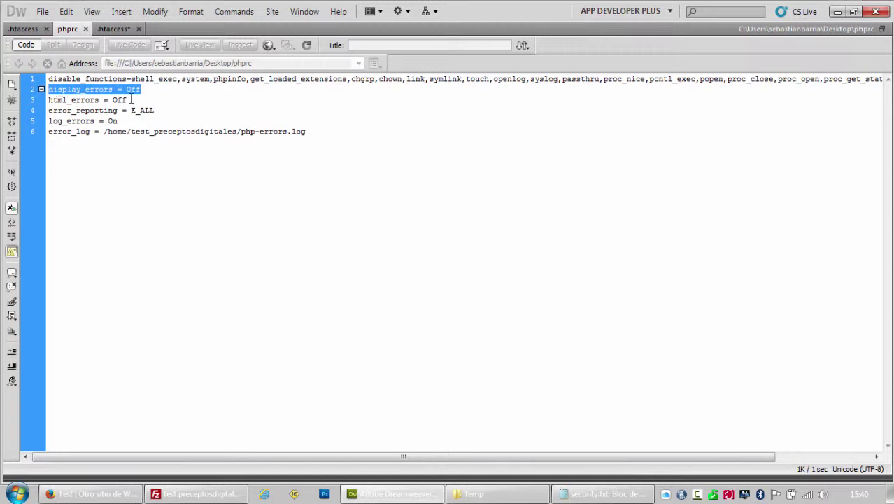
left_click_drag(133, 100, 46, 100)
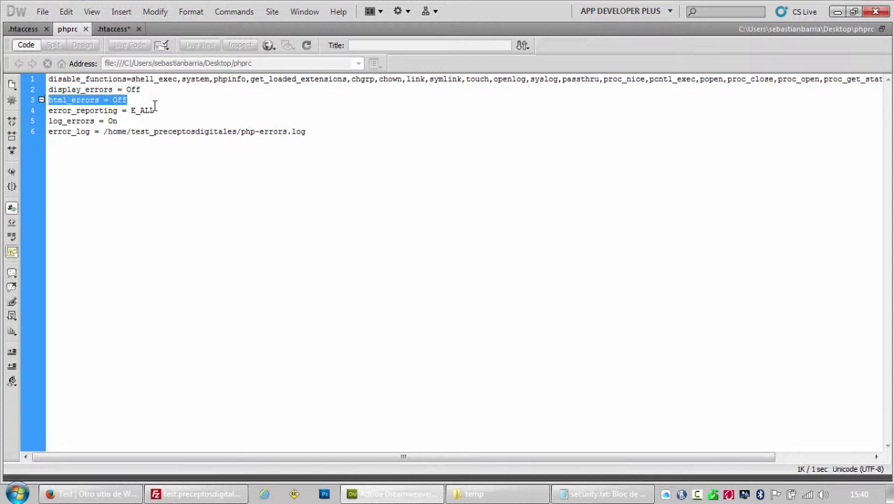
left_click_drag(158, 110, 51, 112)
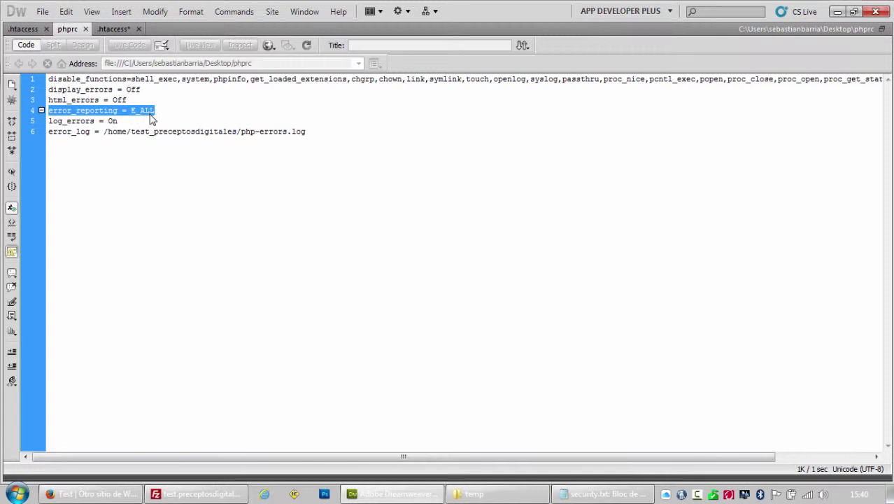
left_click_drag(155, 111, 51, 109)
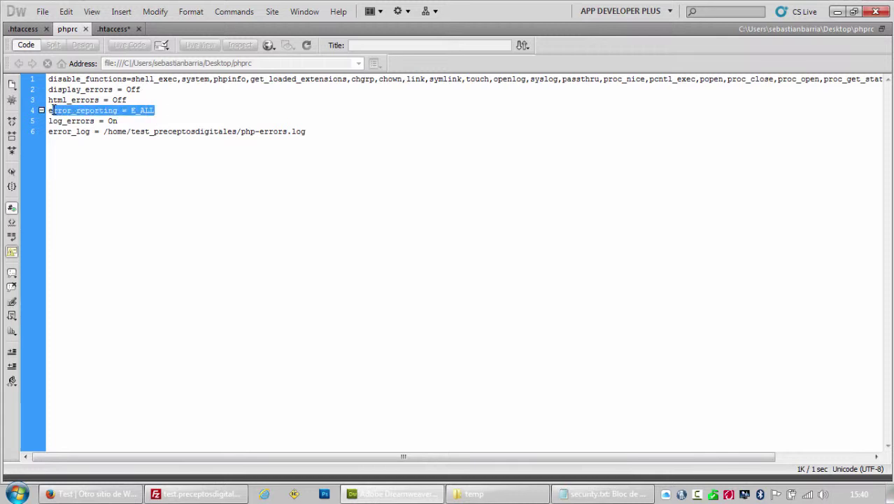
left_click(126, 121)
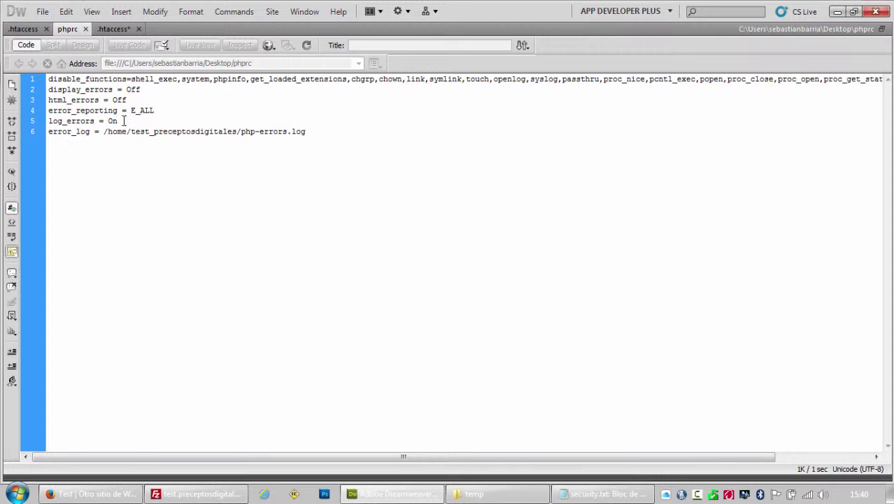
left_click_drag(124, 121, 90, 121)
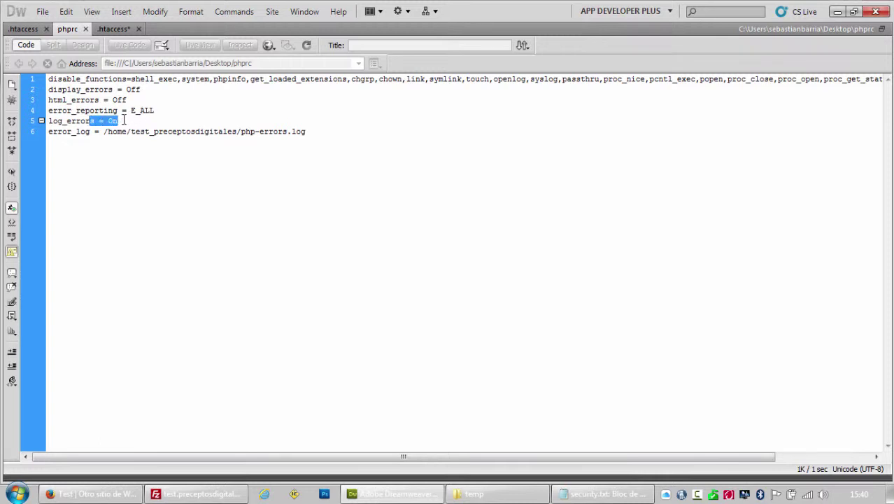
left_click(124, 121)
Review display_errors = Off, error_reporting = E_ALL, log_errors = On and the error_log path again.
left_click_drag(142, 90, 47, 89)
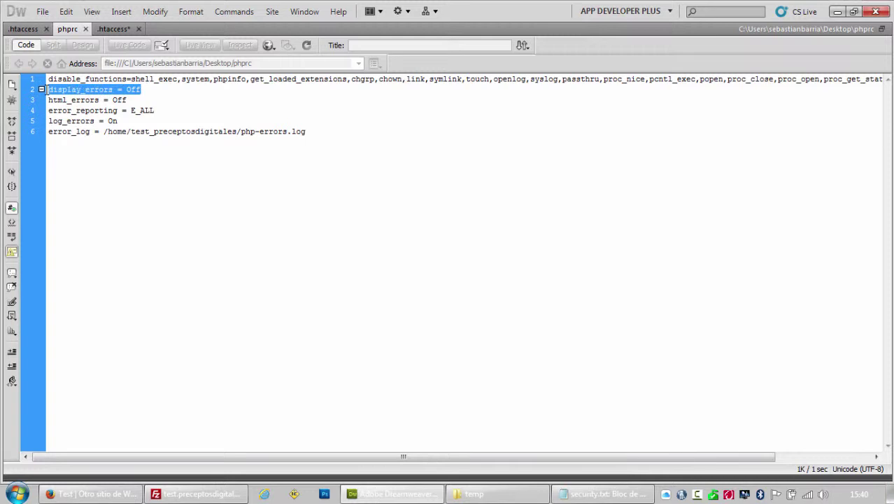
left_click_drag(156, 111, 51, 110)
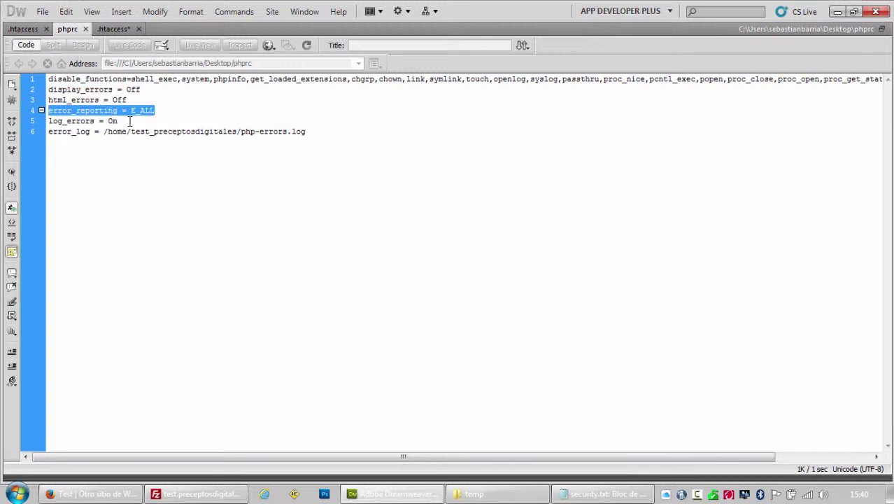
left_click_drag(128, 121, 47, 121)
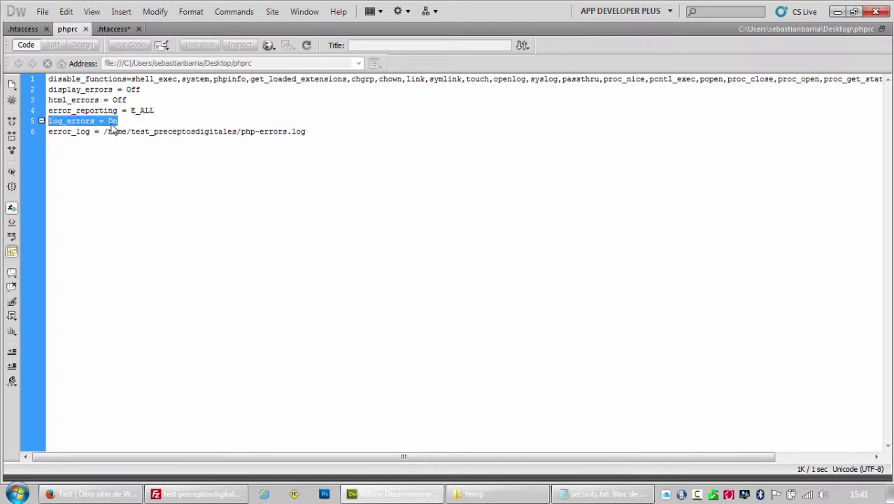
left_click_drag(104, 132, 126, 132)
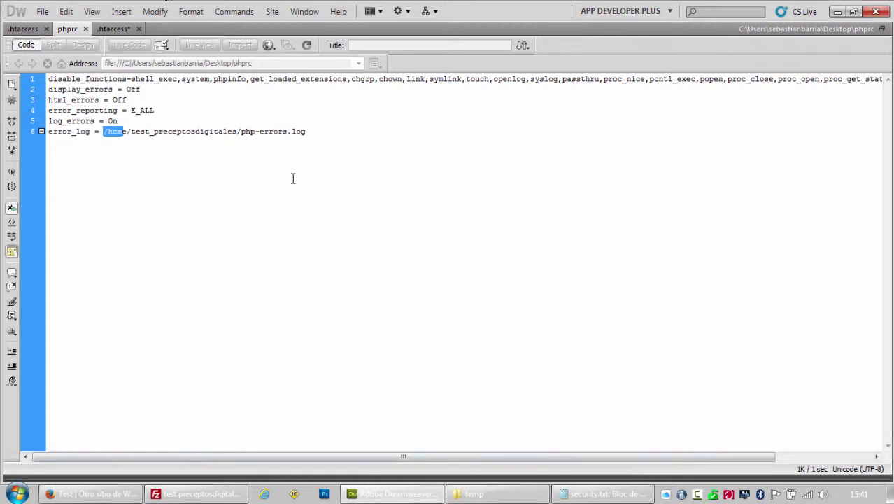
left_click(338, 134)
Go up from test.preceptosdigitales.com to the server's home folder in FileZilla, then back to Dreamweaver.
left_click(209, 494)
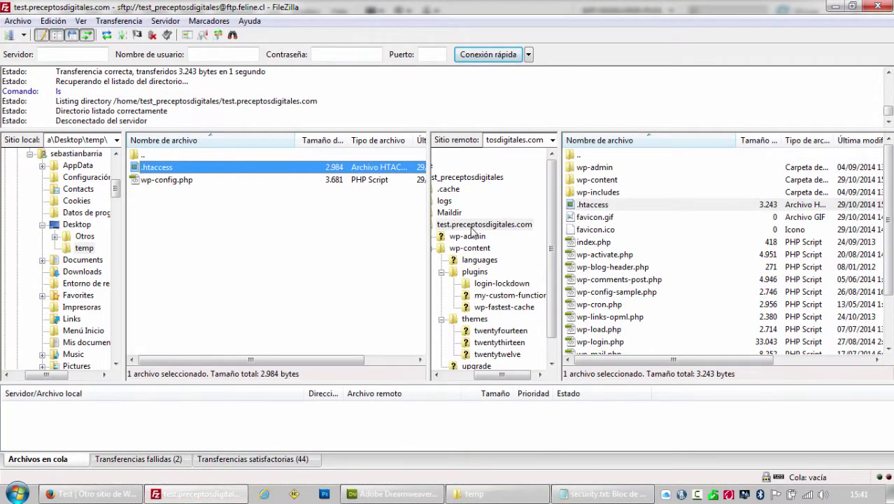
left_click(475, 227)
double_click(593, 154)
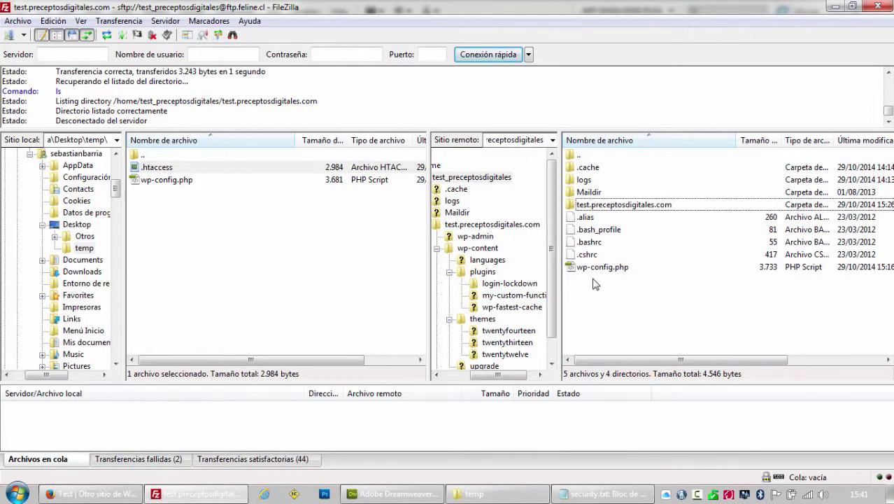
left_click(393, 494)
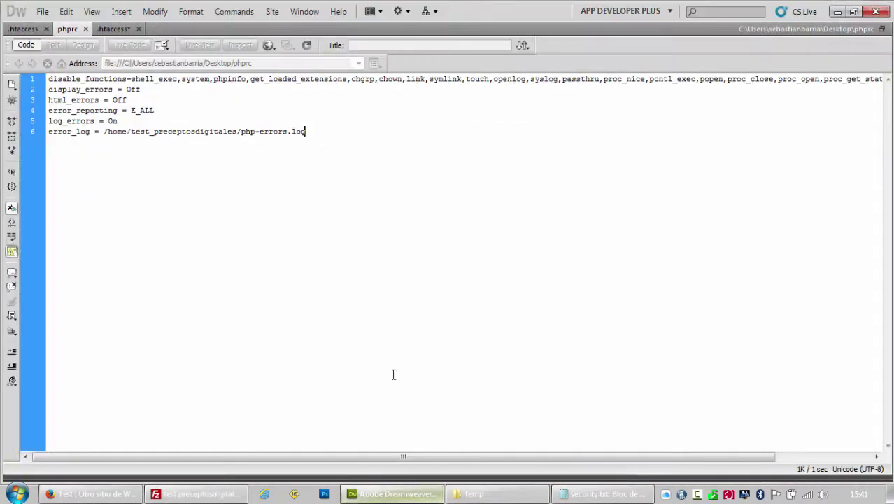
Highlight the 'Otro sitio de WordPress' tagline on the live Test site, then return to FileZilla.
left_click(133, 493)
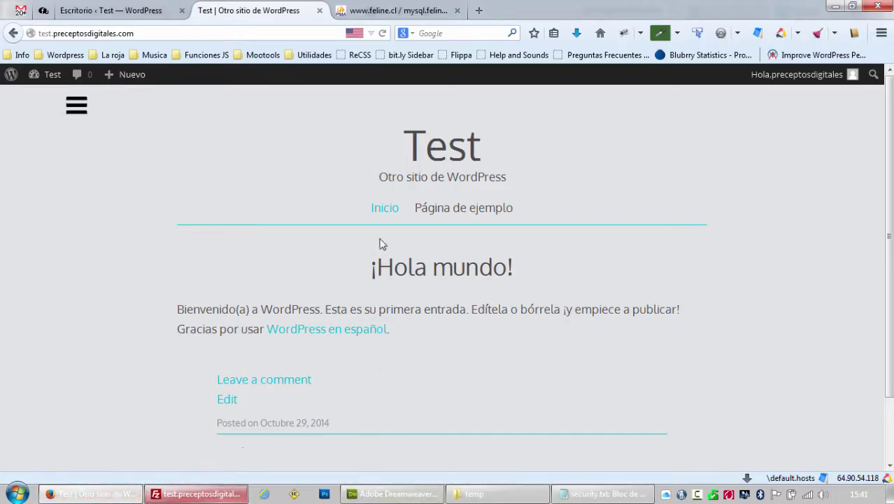
left_click_drag(519, 183, 373, 182)
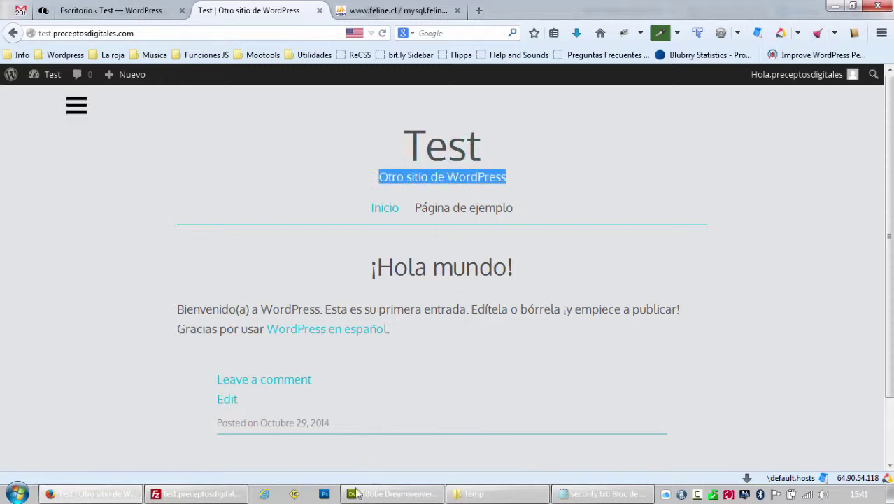
left_click(231, 496)
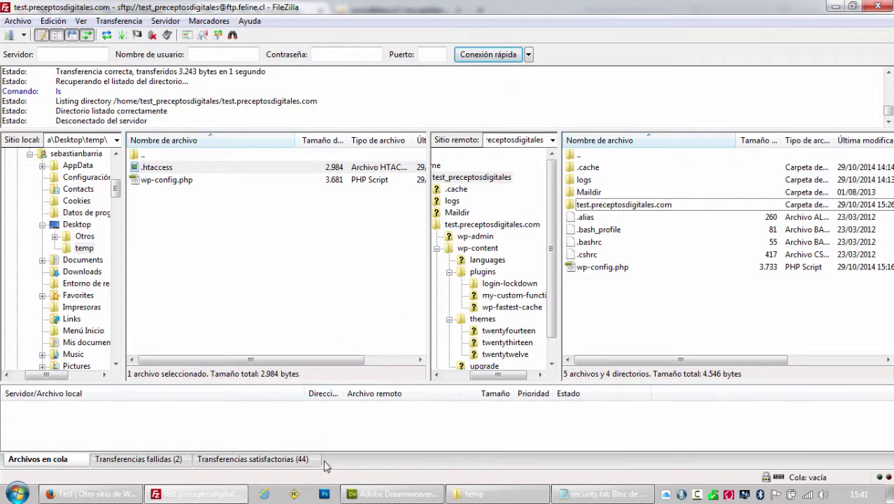
Delete the completed PHP-functions line from security.txt, leaving only the admin-authentication task.
left_click(609, 495)
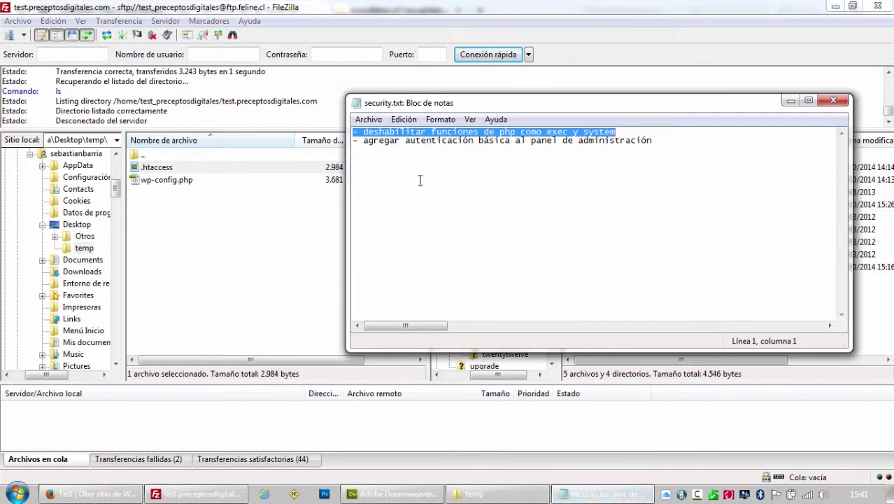
key("Delete")
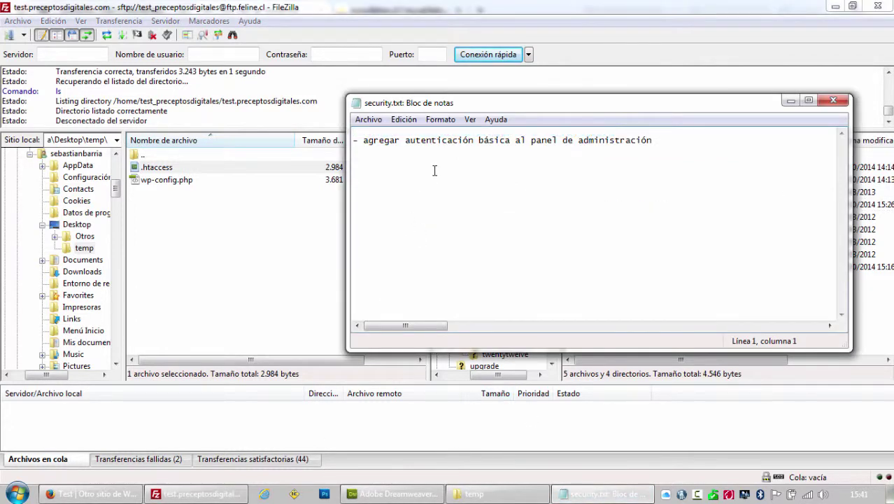
key("Delete")
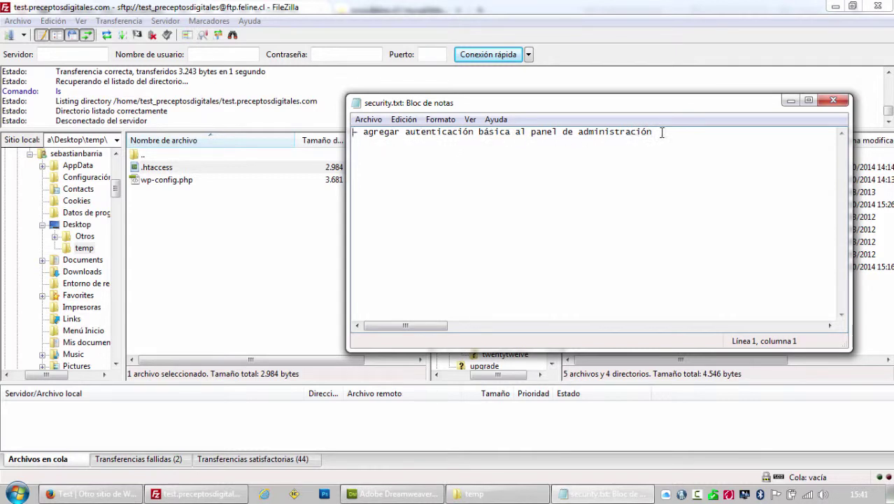
left_click_drag(662, 133, 318, 133)
left_click(91, 493)
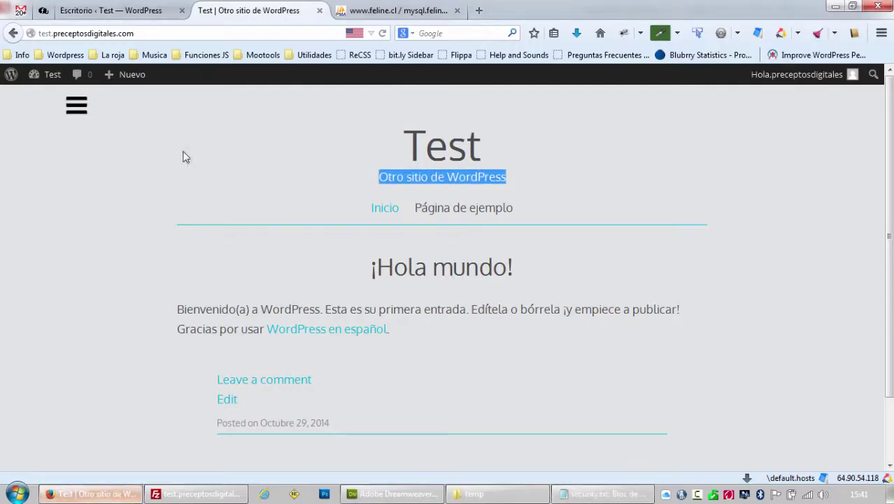
Search the web in a new Firefox tab for 'htaccess authentification online'.
left_click(139, 17)
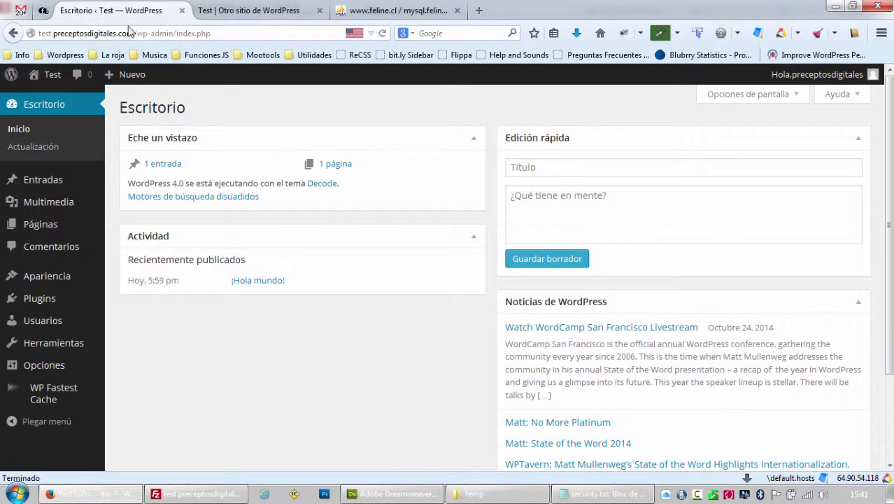
left_click_drag(177, 34, 230, 33)
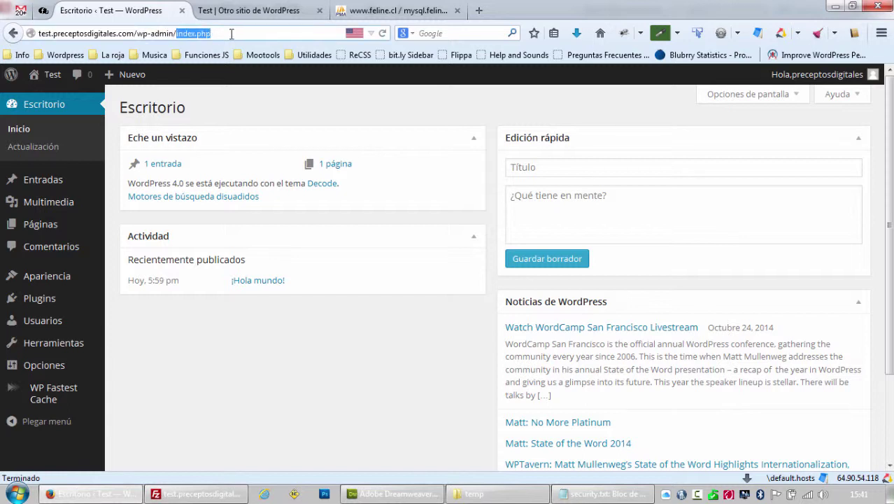
left_click(231, 33)
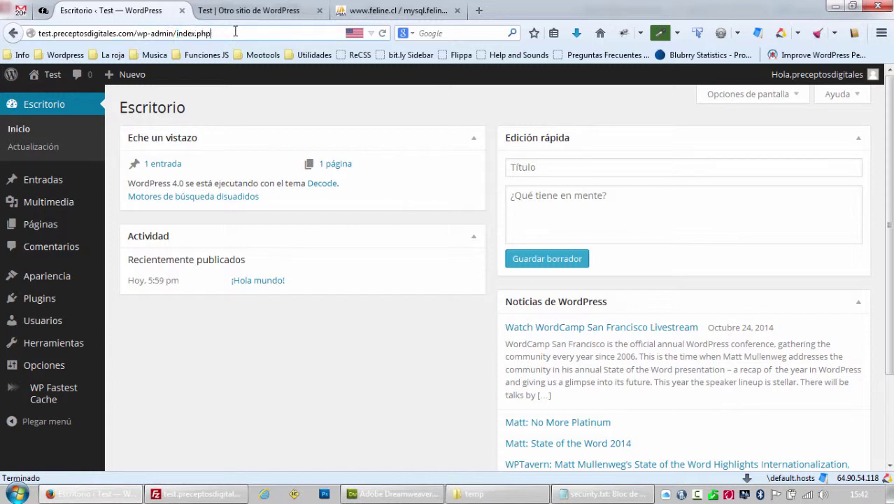
left_click(479, 11)
left_click(444, 33)
type("ht")
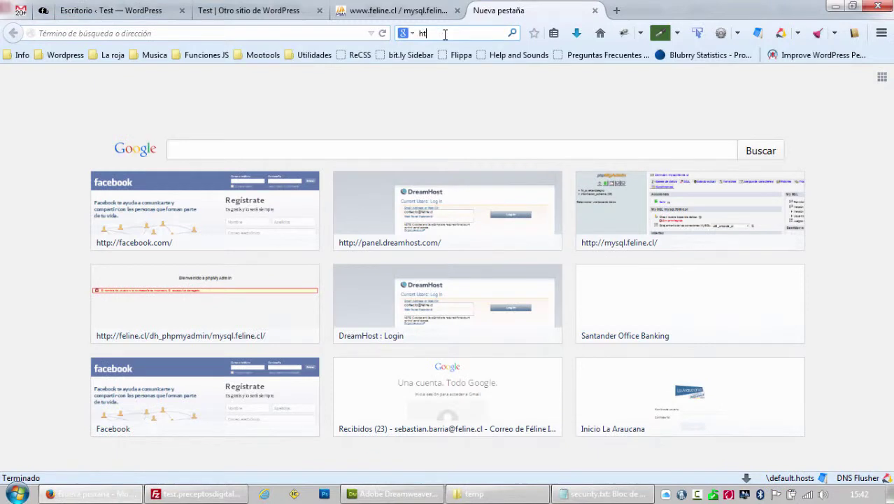
type("access")
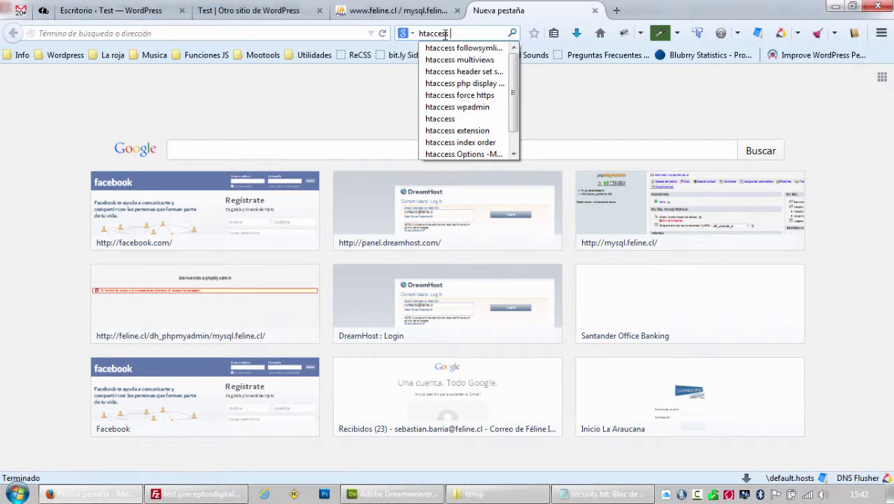
type(" authen")
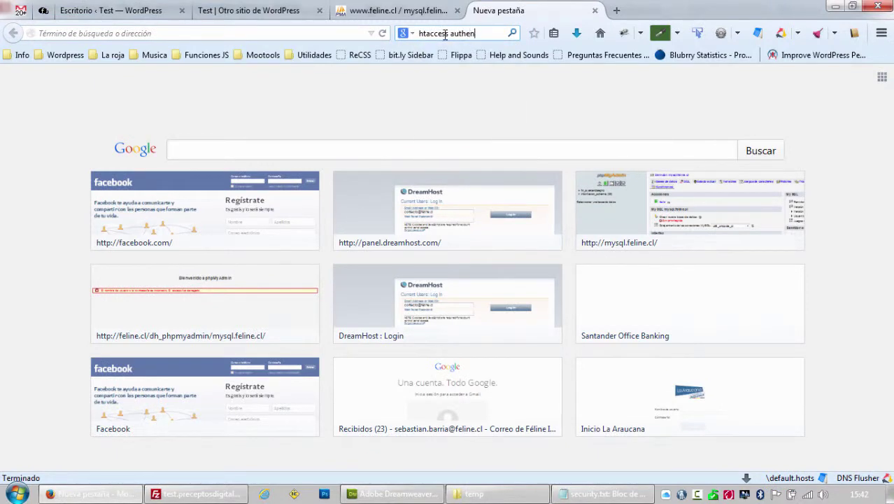
type("tificat")
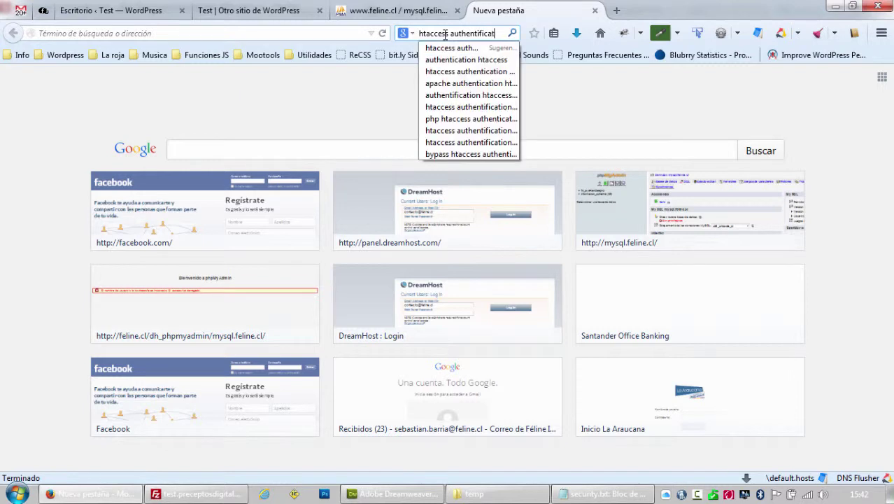
type("ion online")
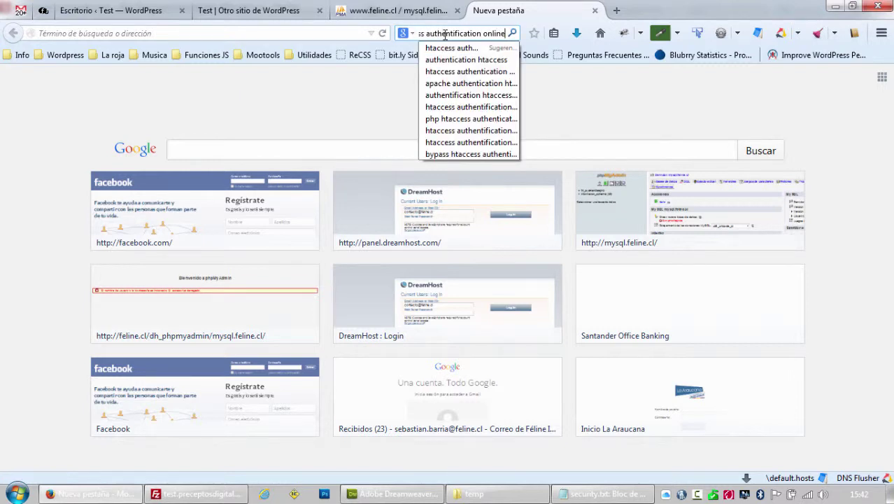
key("Return")
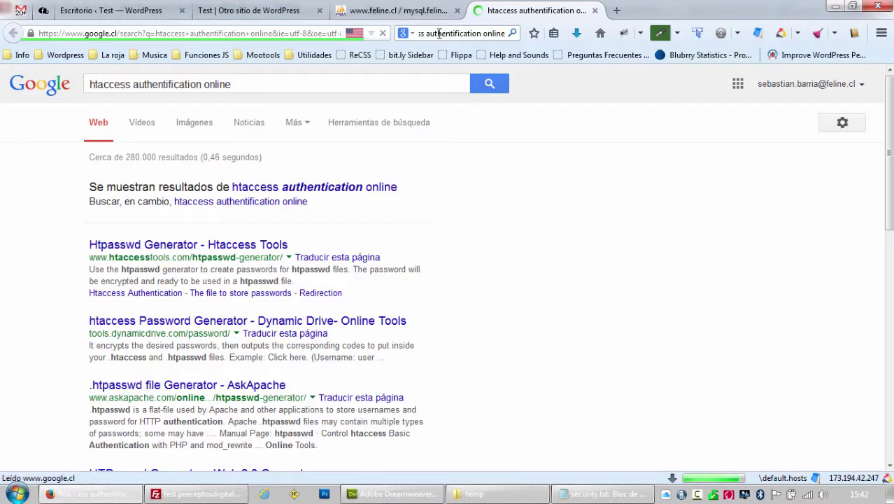
Open the Htpasswd Generator result on htaccesstools.com and scroll to its username and password form.
left_click(180, 246)
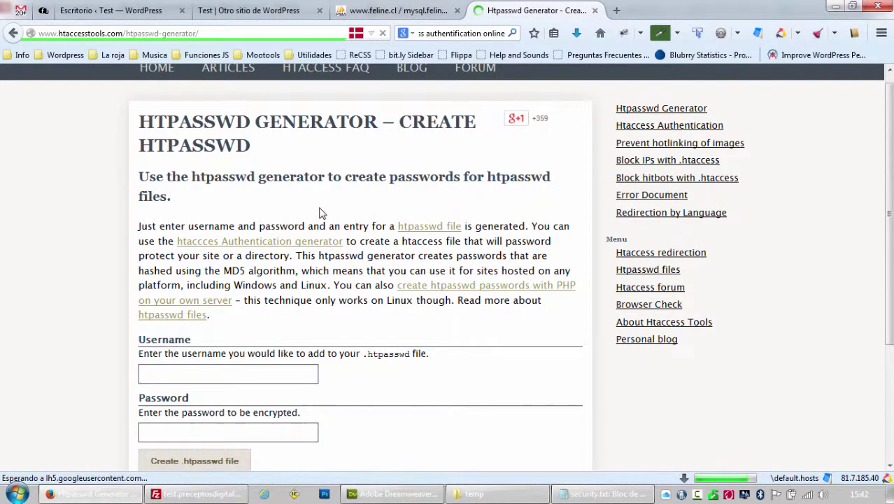
scroll(329, 217, "down", 3)
scroll(377, 231, "up", 2)
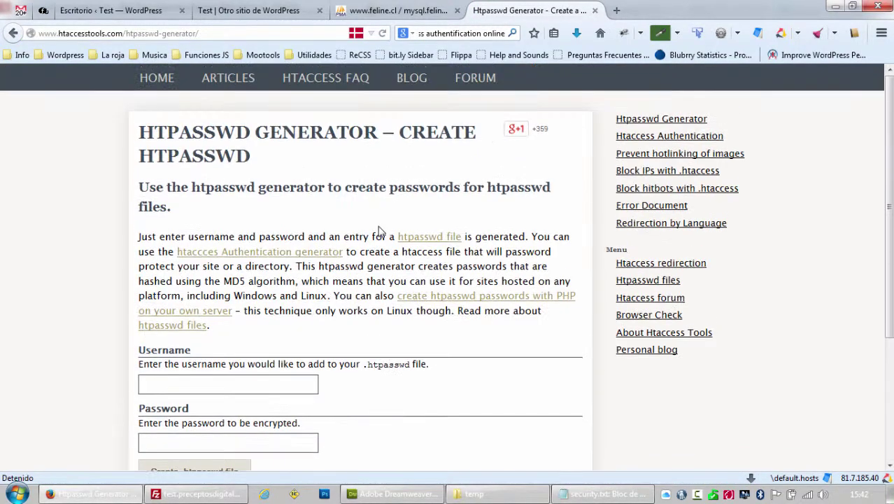
scroll(378, 231, "down", 2)
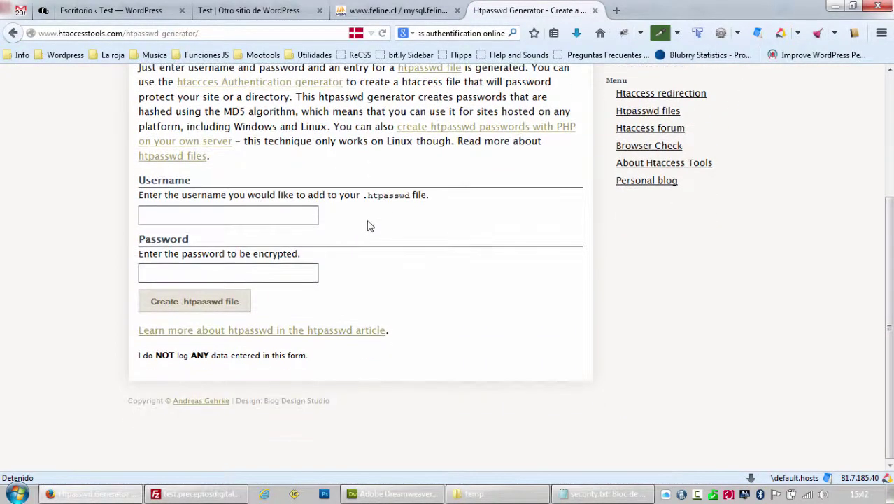
left_click(195, 494)
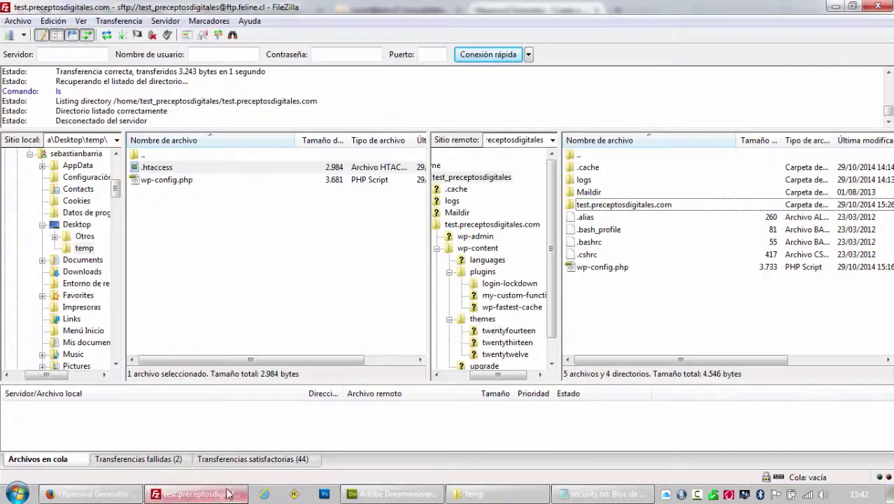
Open the test.preceptosdigitales.com folder on the server, then return to the Test WordPress site tab.
double_click(601, 204)
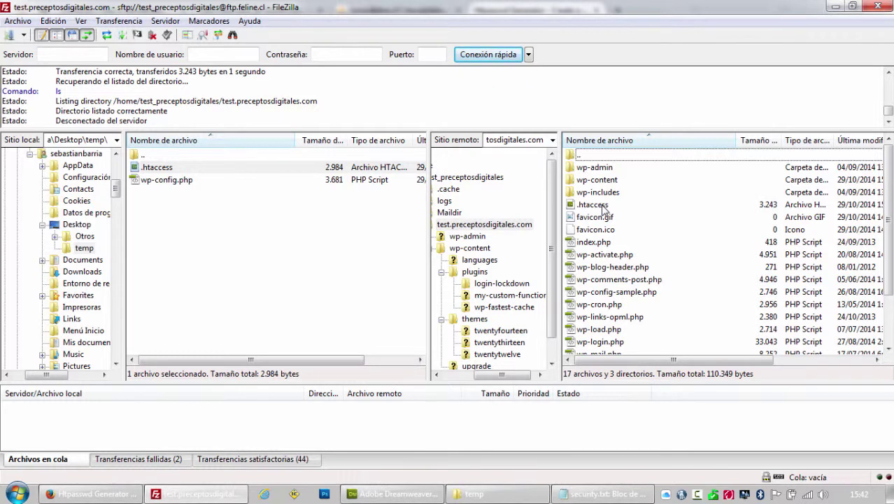
mouse_move(126, 495)
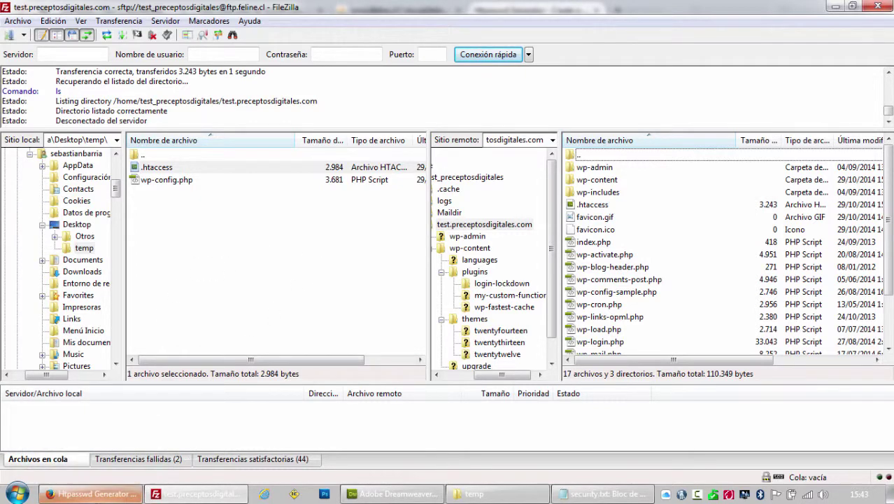
left_click(98, 494)
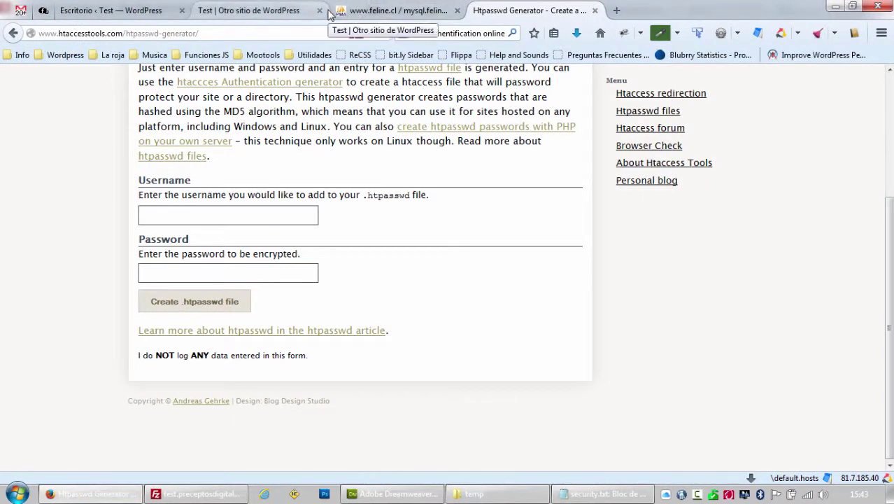
left_click(280, 12)
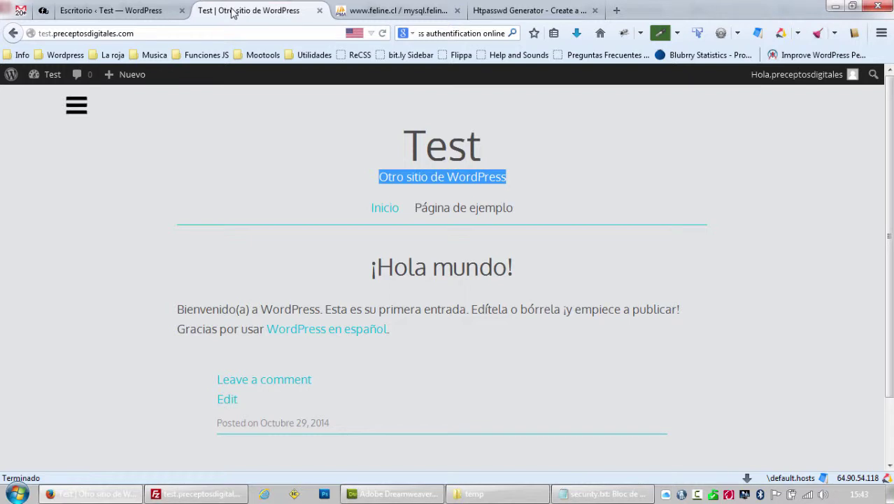